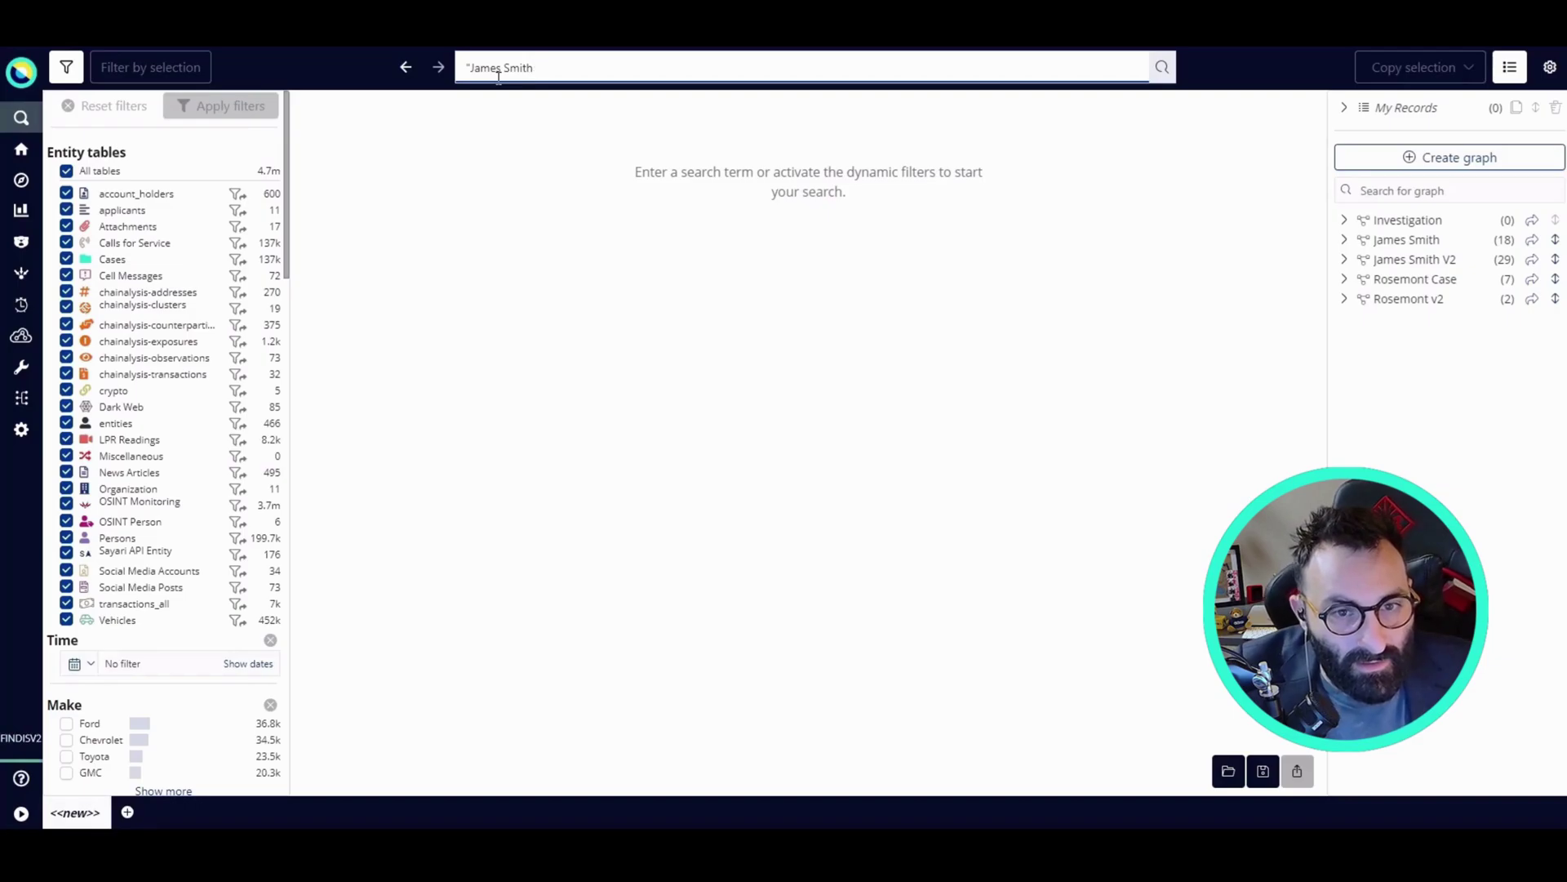
Run the exact-name search and restrict results to the transactions_all table only.
key(Return)
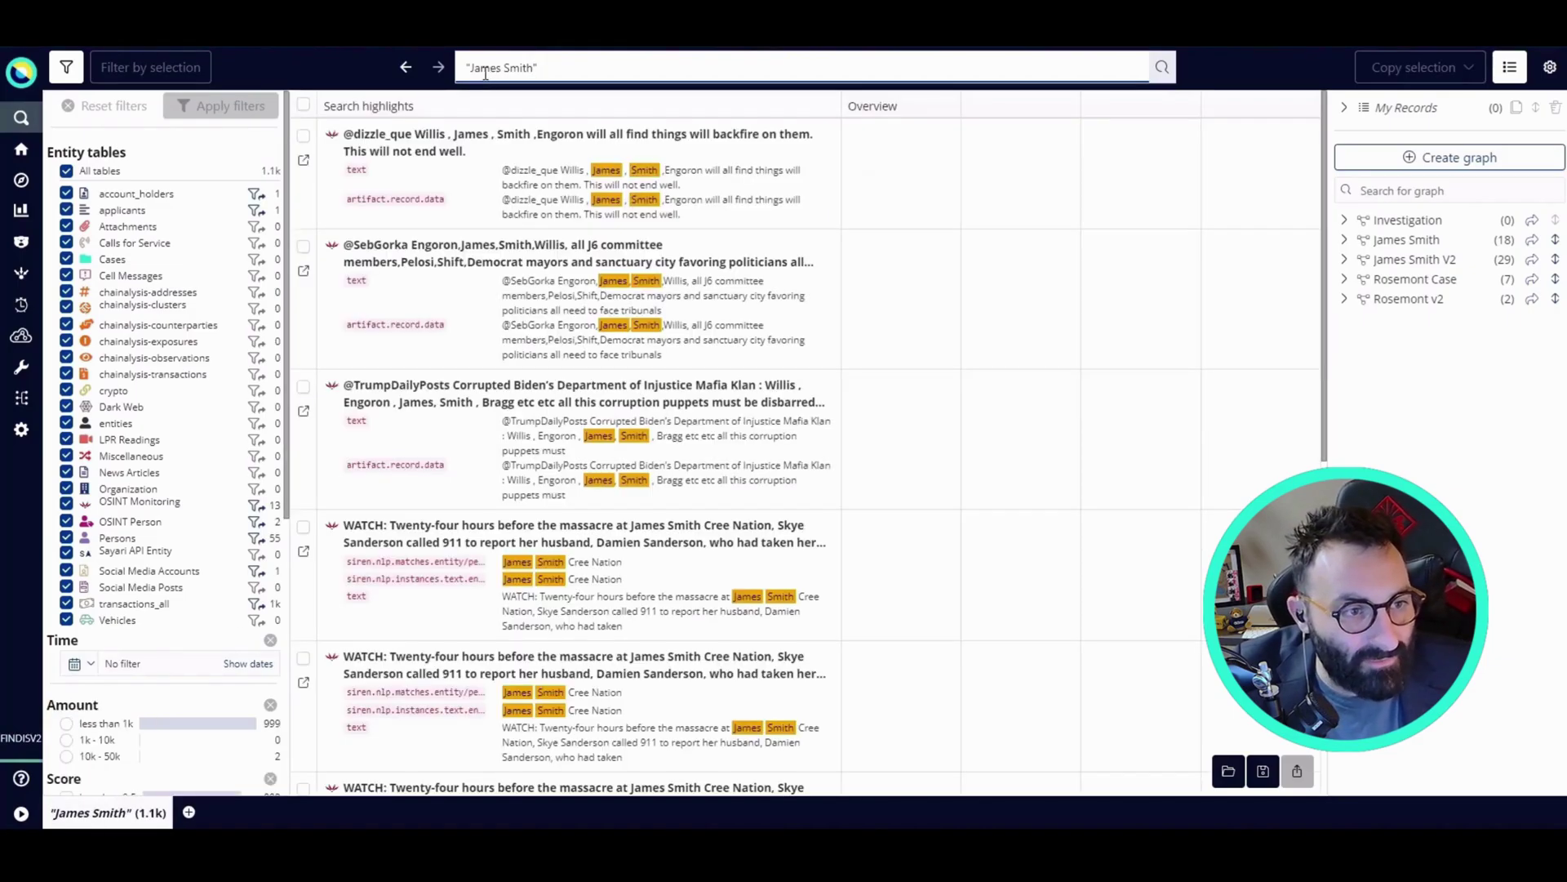
click(66, 171)
click(67, 604)
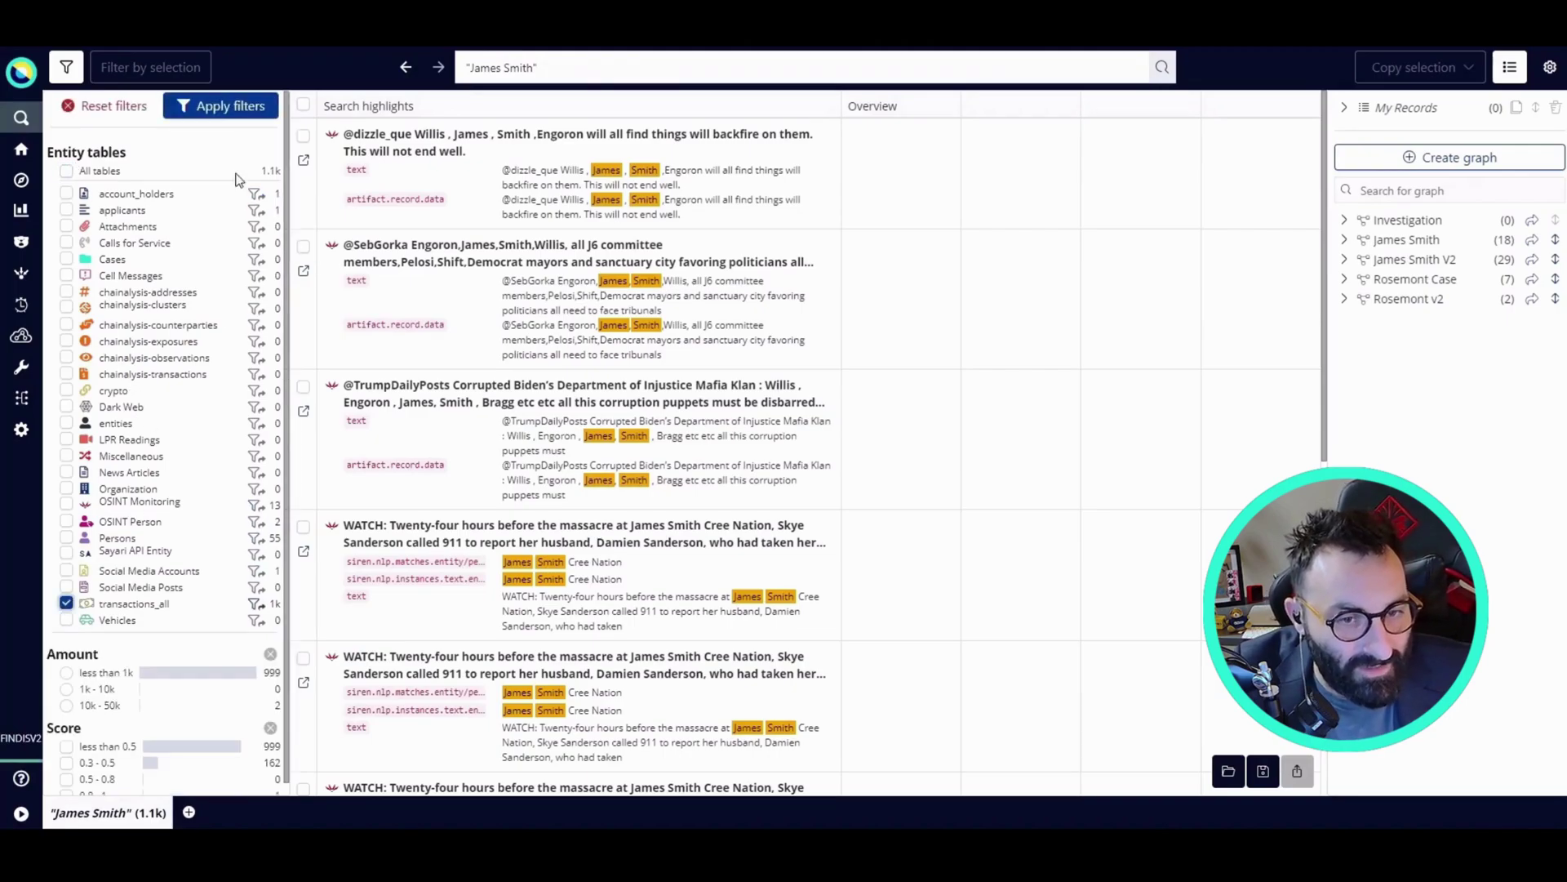
click(227, 123)
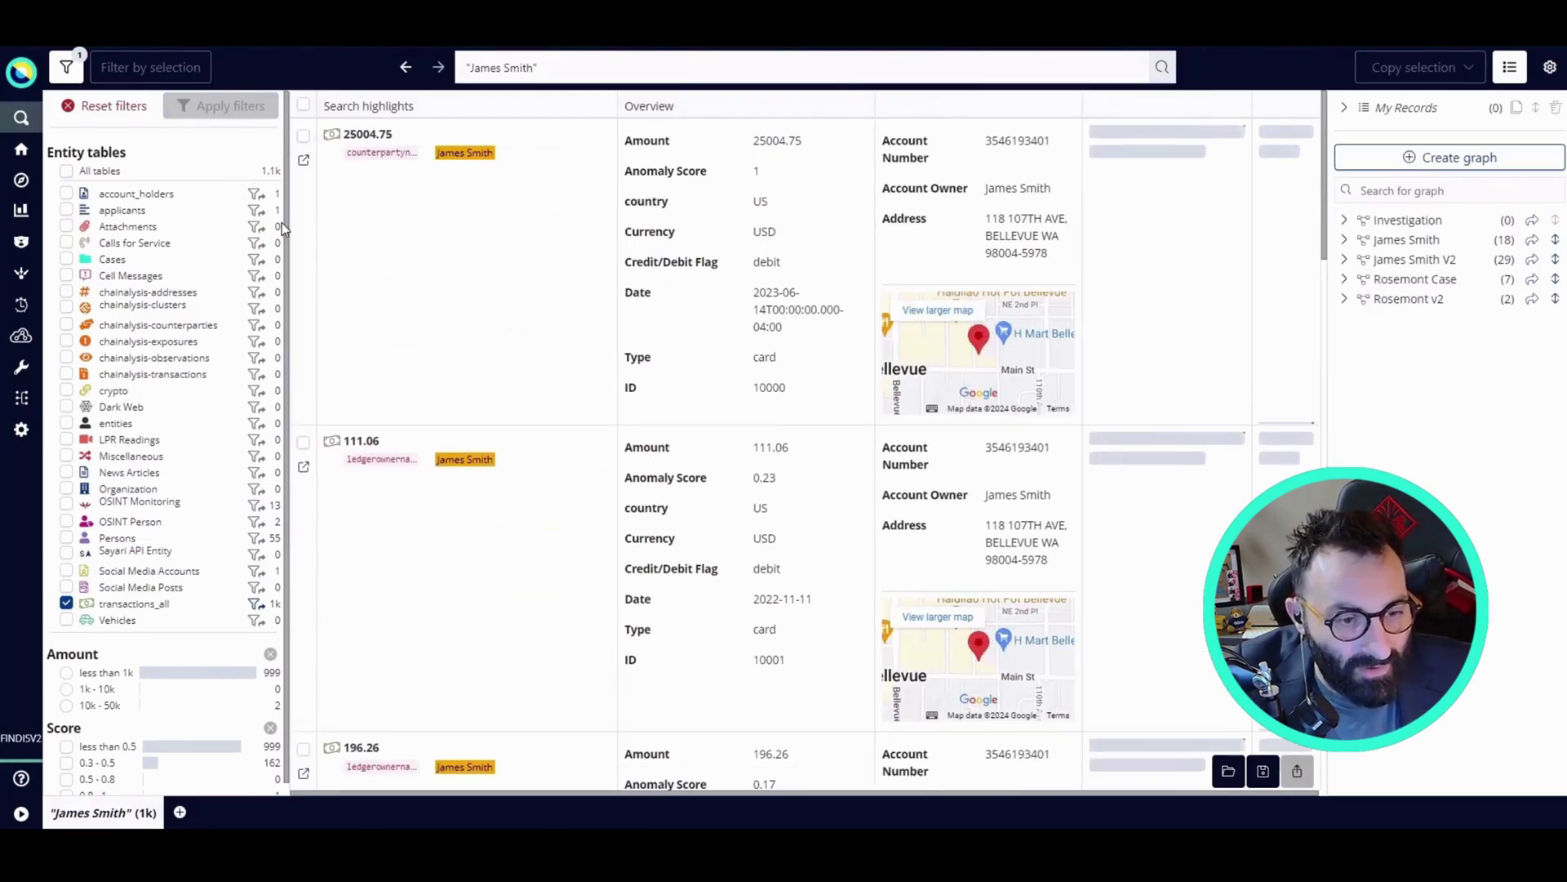
Filter the transactions to amounts of 10k - 50k with score 0.8 - 1.
scroll(277, 228, down, 1)
click(67, 693)
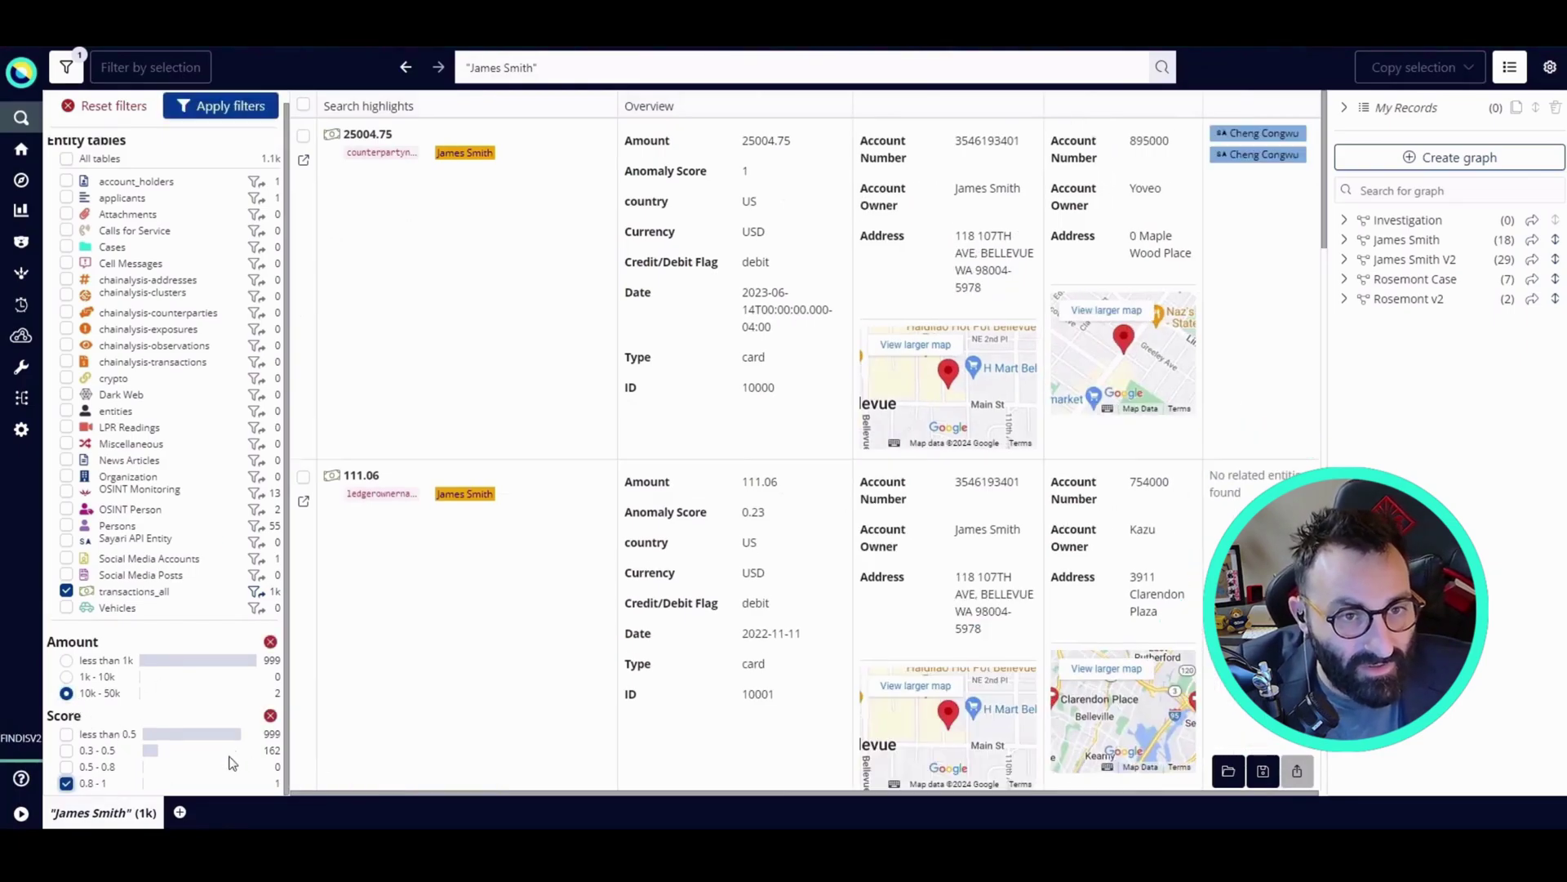
click(234, 108)
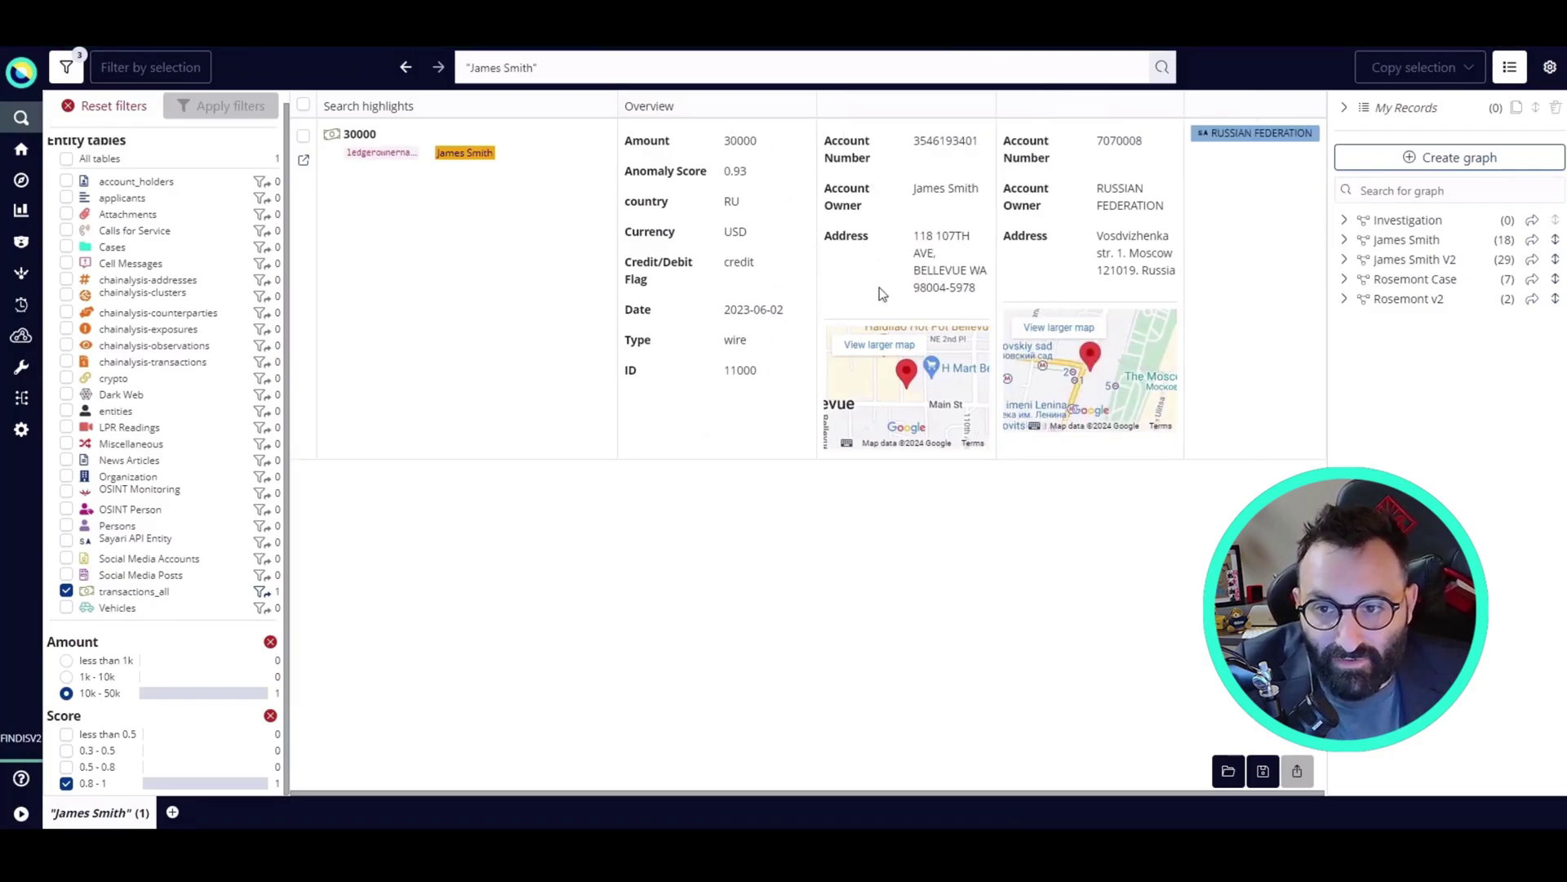
Copy the 30000 transaction record into the Investigation graph.
click(303, 136)
click(1399, 75)
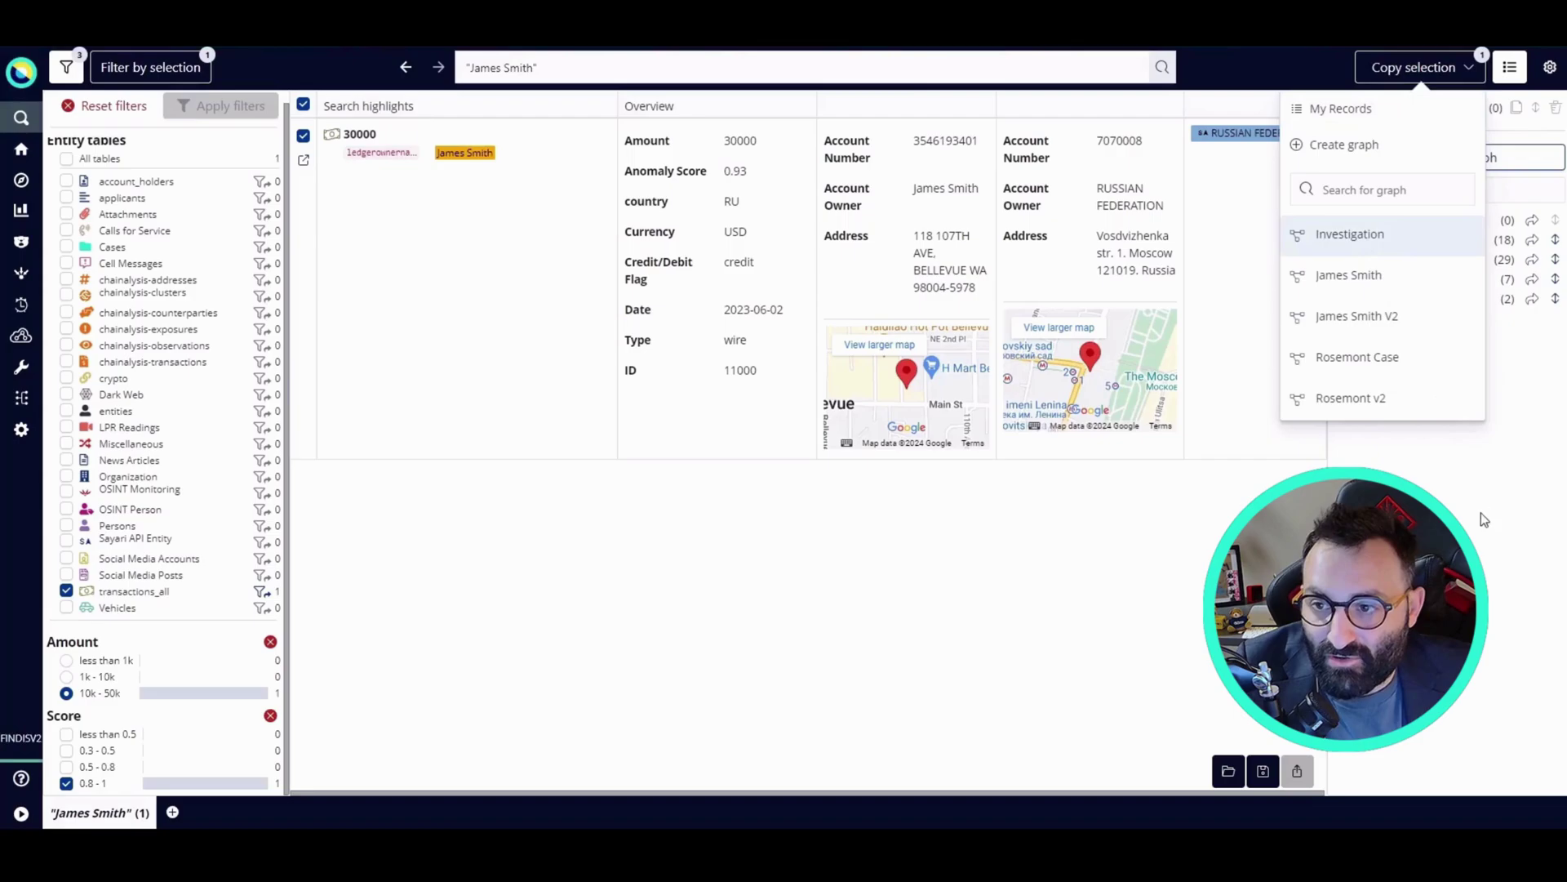
click(1343, 221)
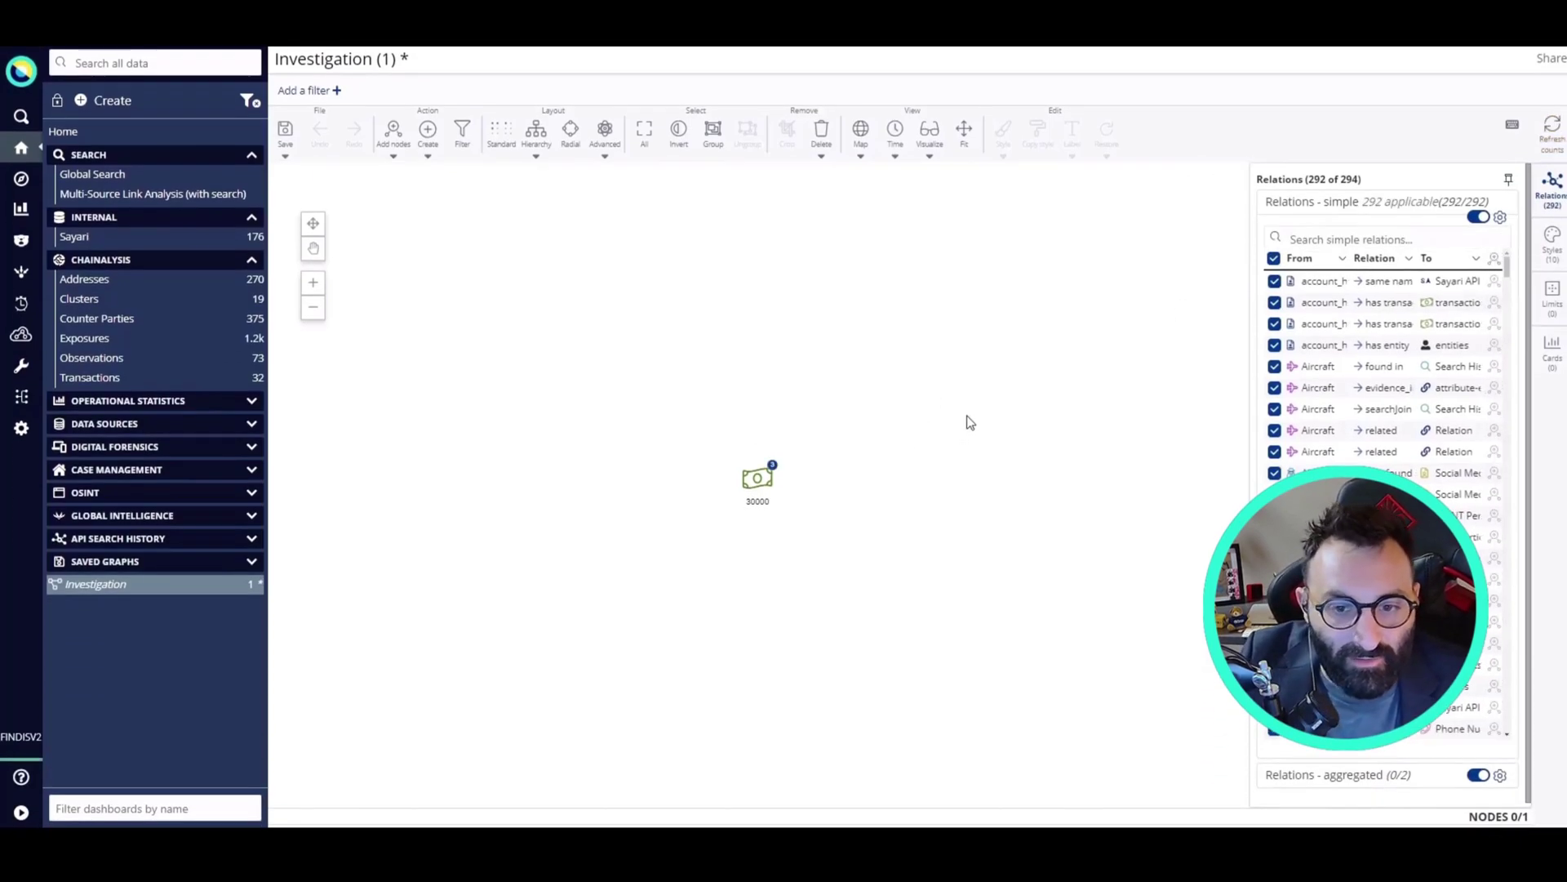
scroll(857, 469, up, 2)
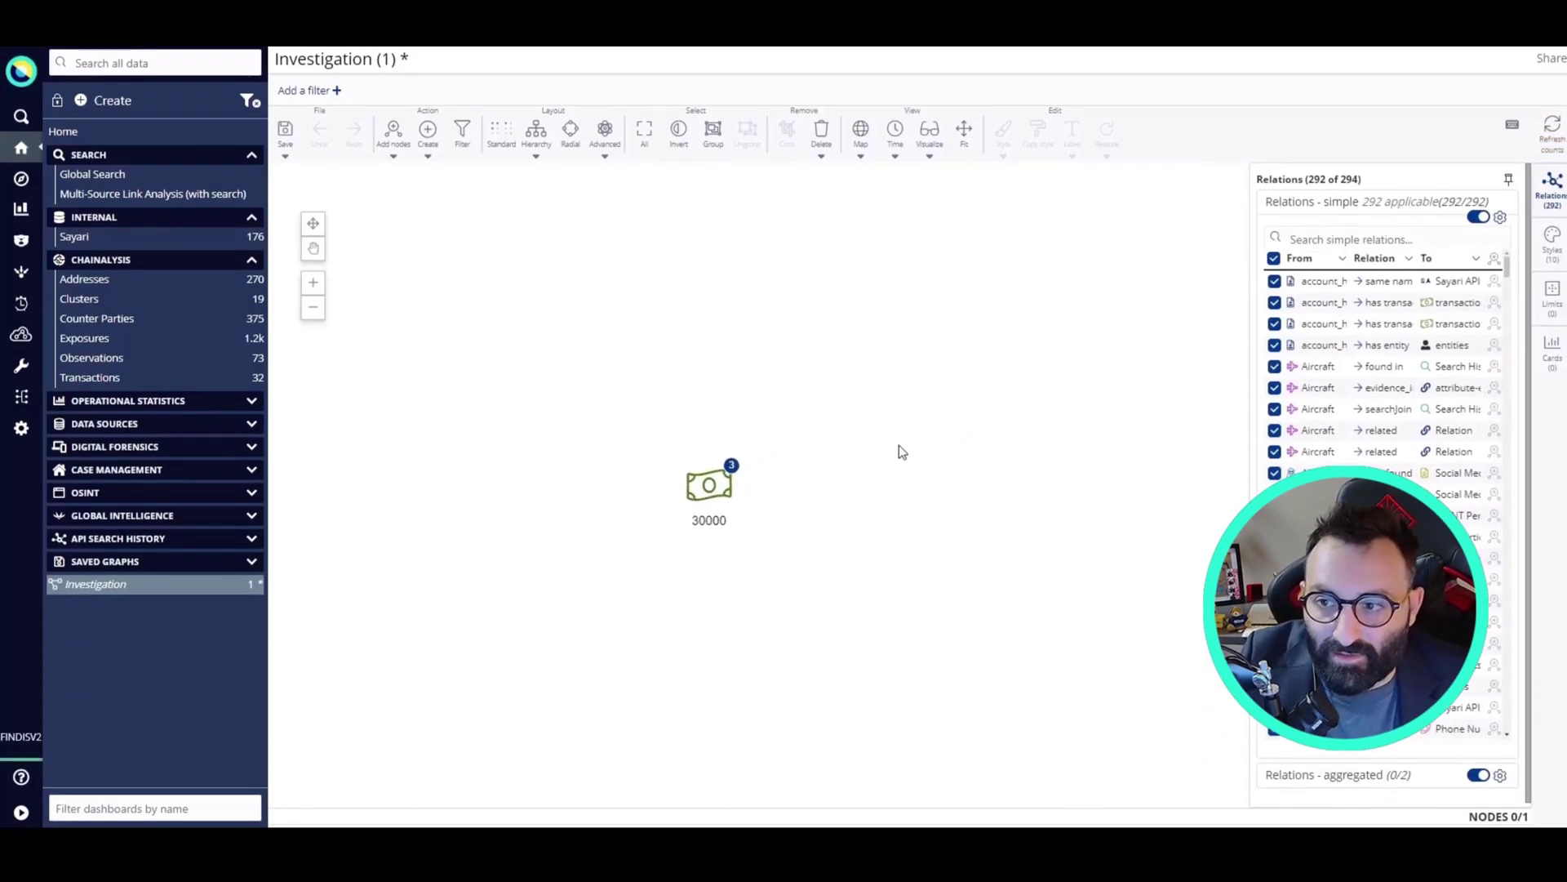
click(1548, 196)
Expand the 30000 transaction node to add its related accounts and Sayari entity.
right_click(701, 486)
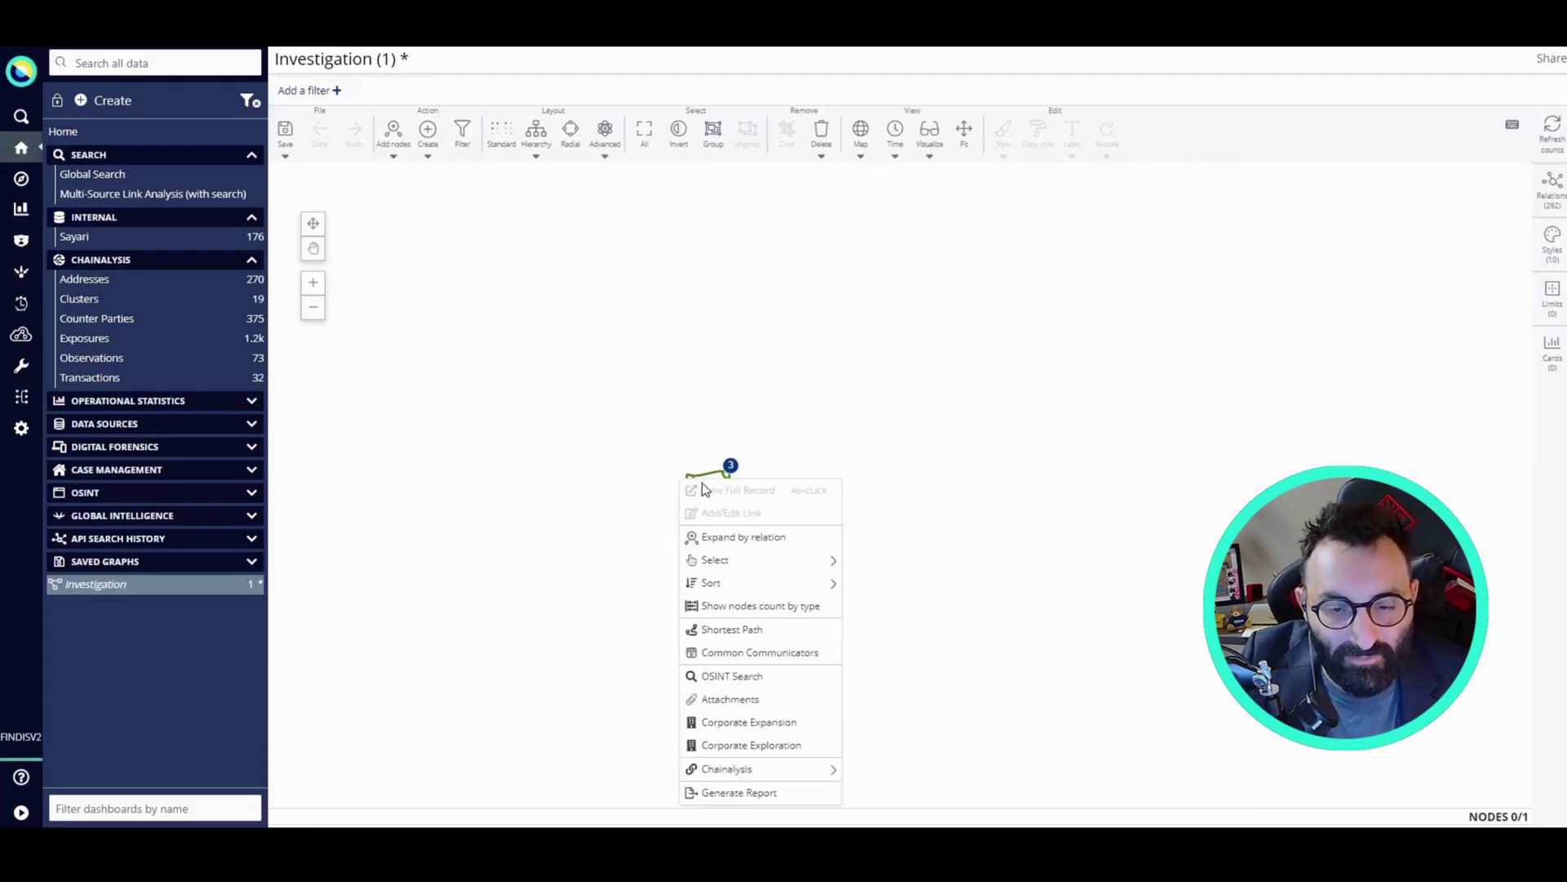
click(702, 483)
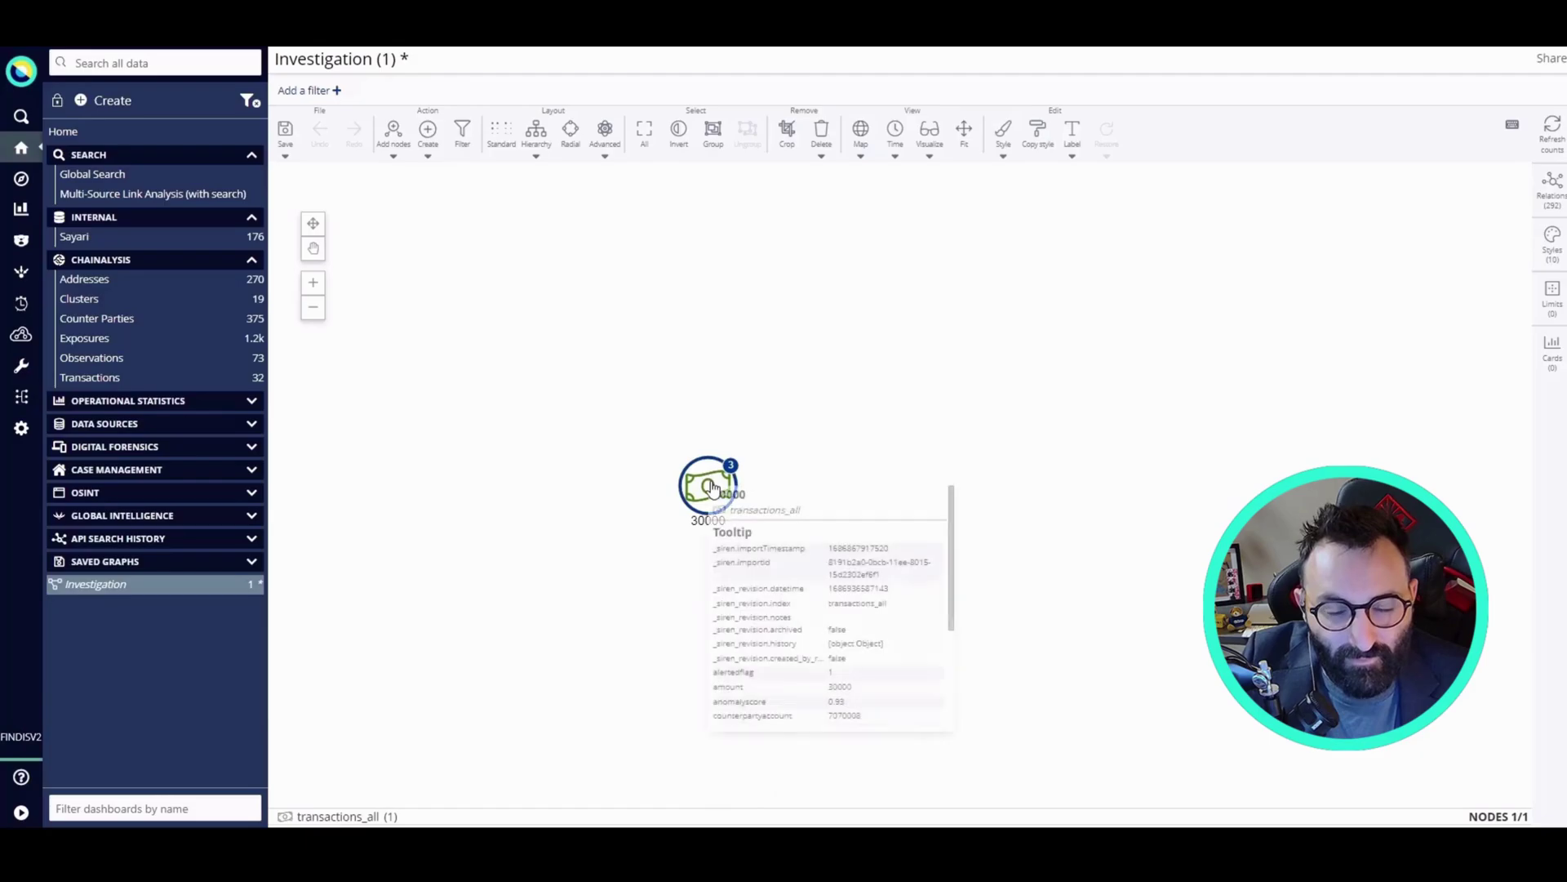
right_click(711, 488)
click(770, 545)
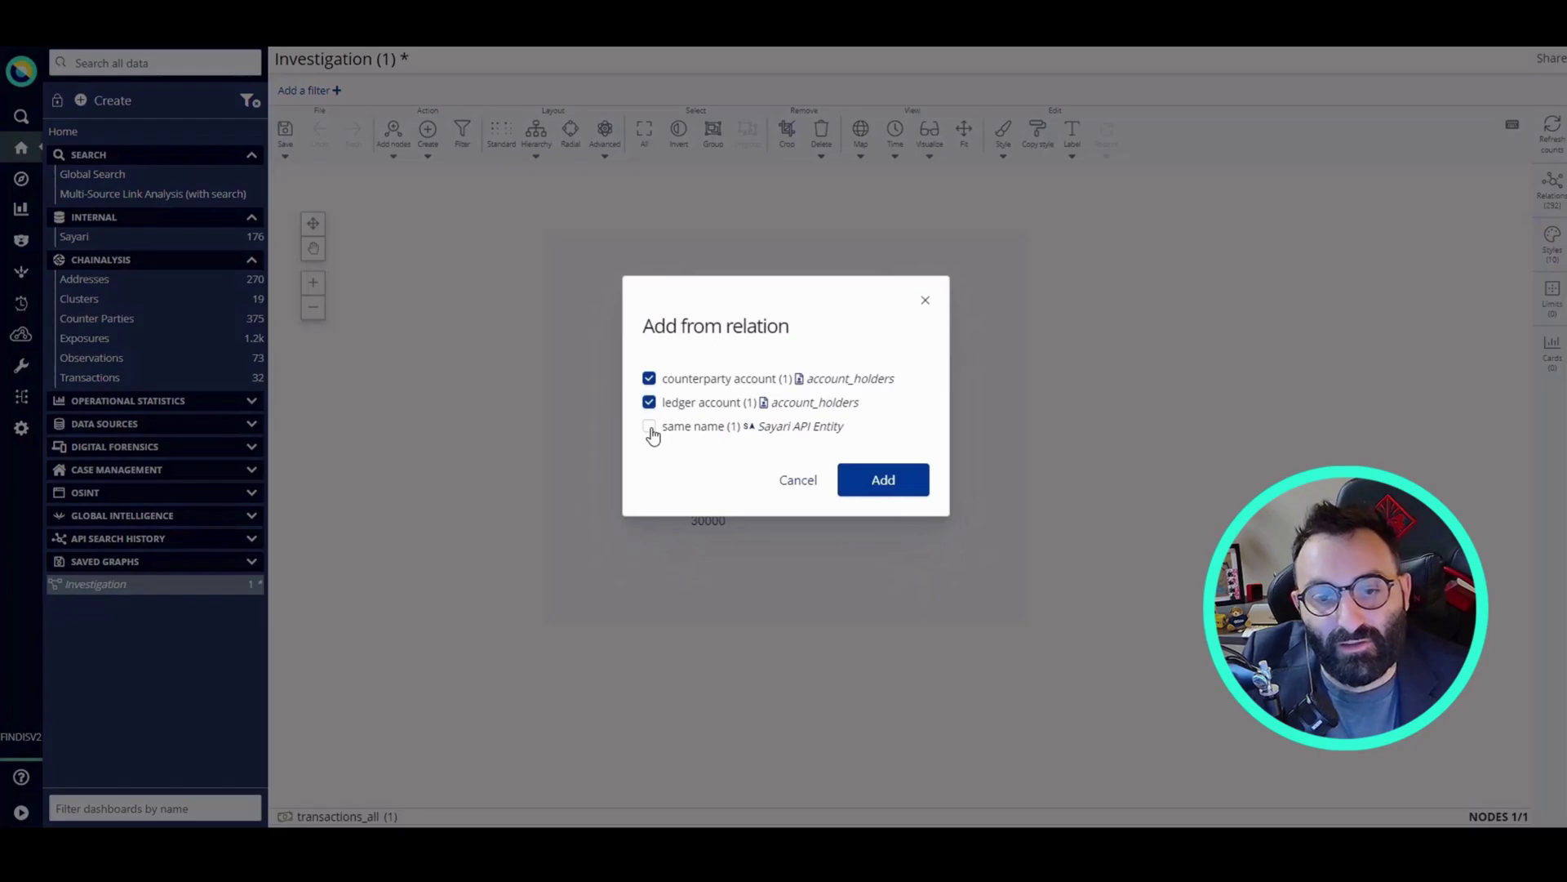
click(876, 481)
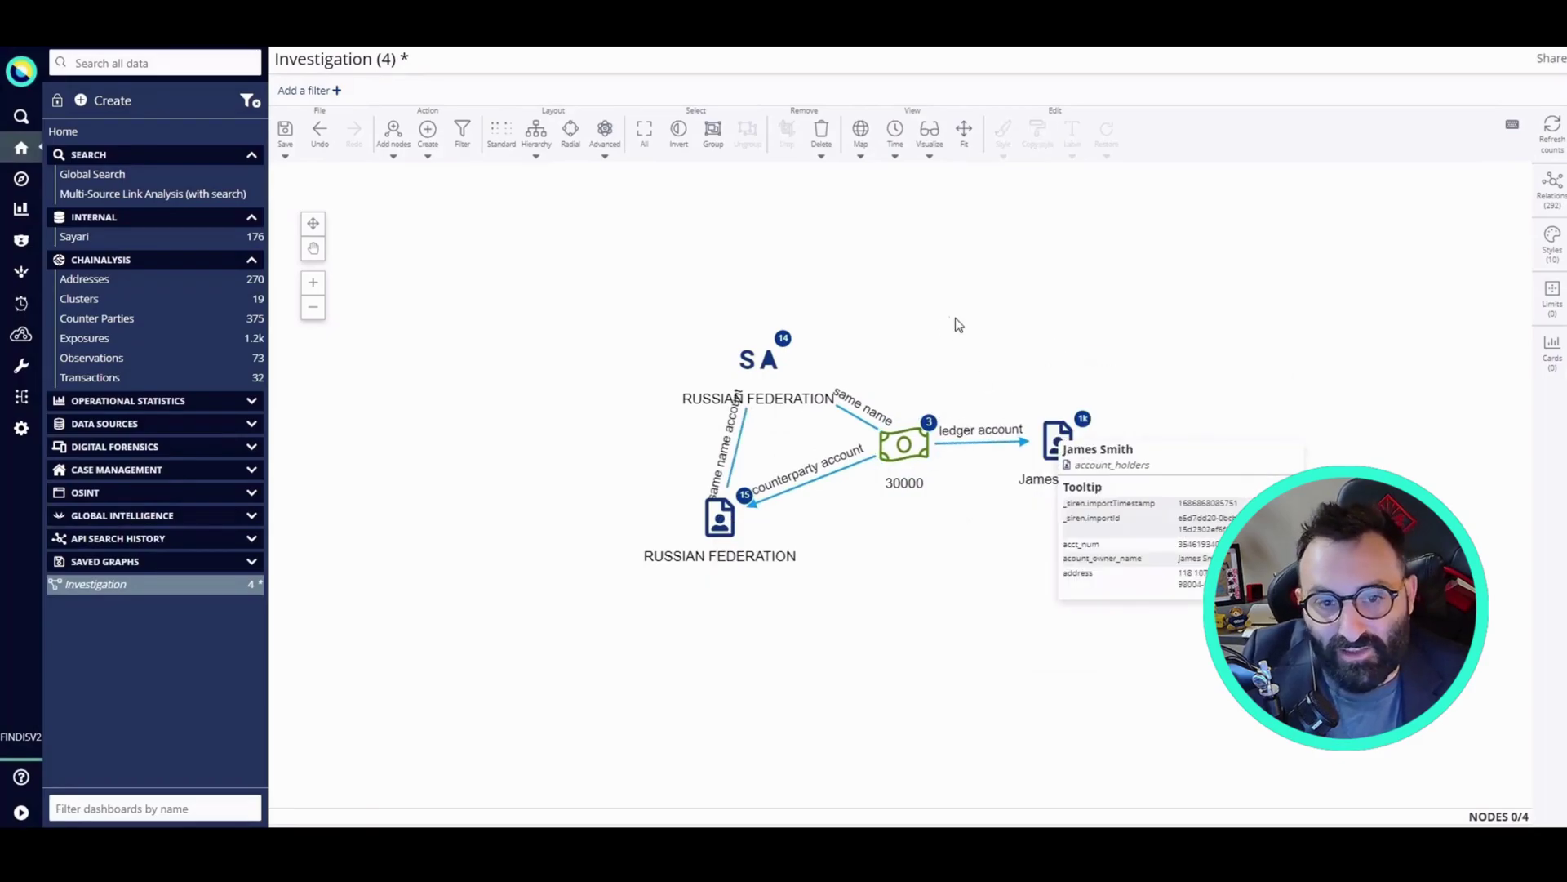
click(595, 215)
Expand the account holder node by relation to add its linked entity record.
right_click(1053, 448)
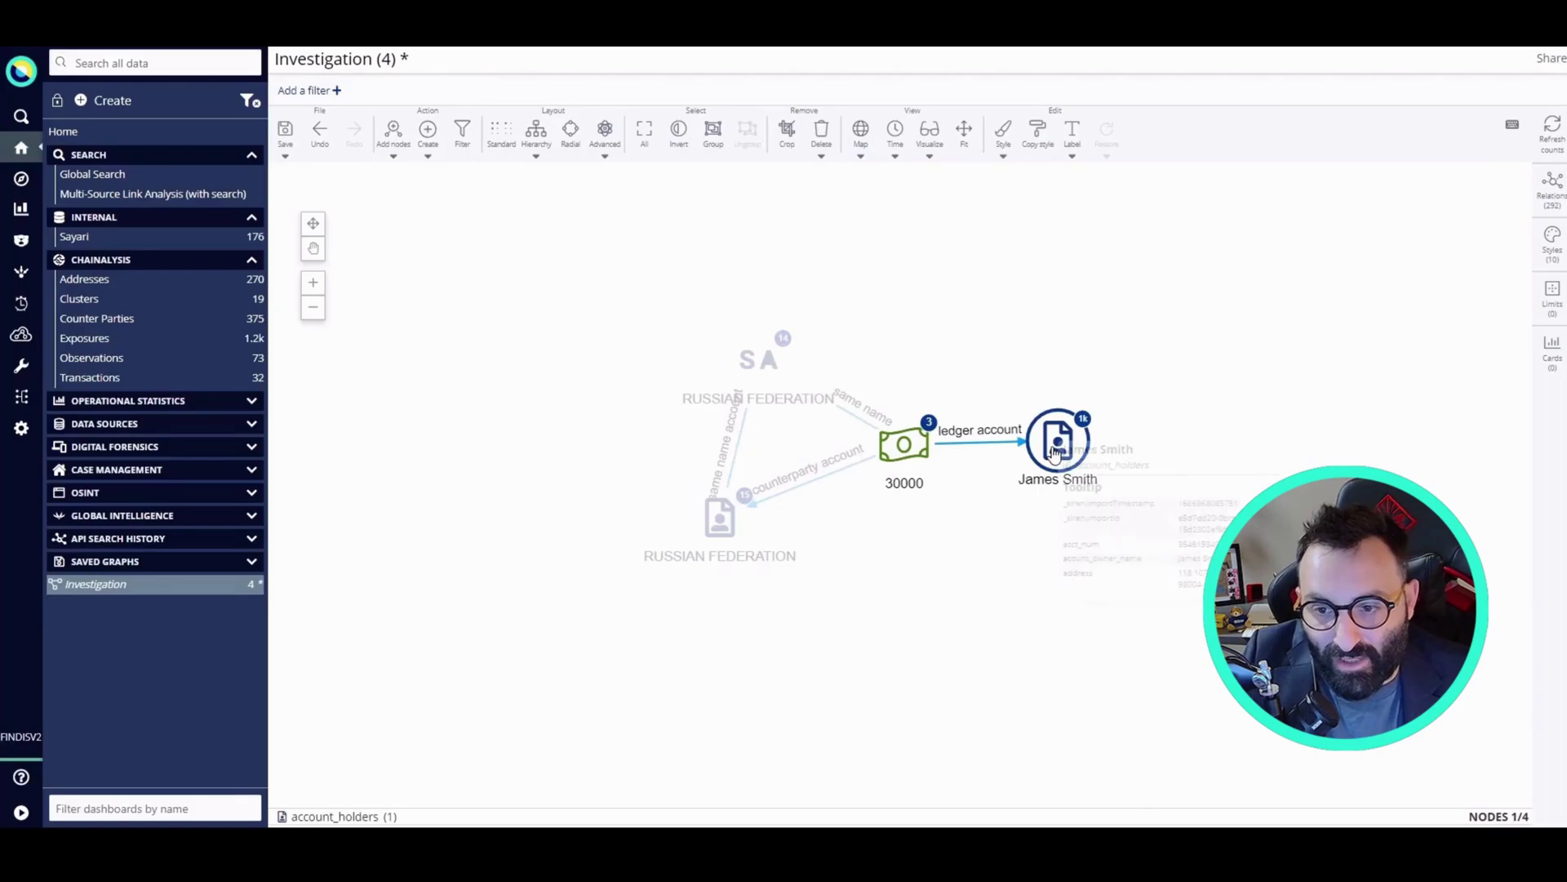
click(1102, 500)
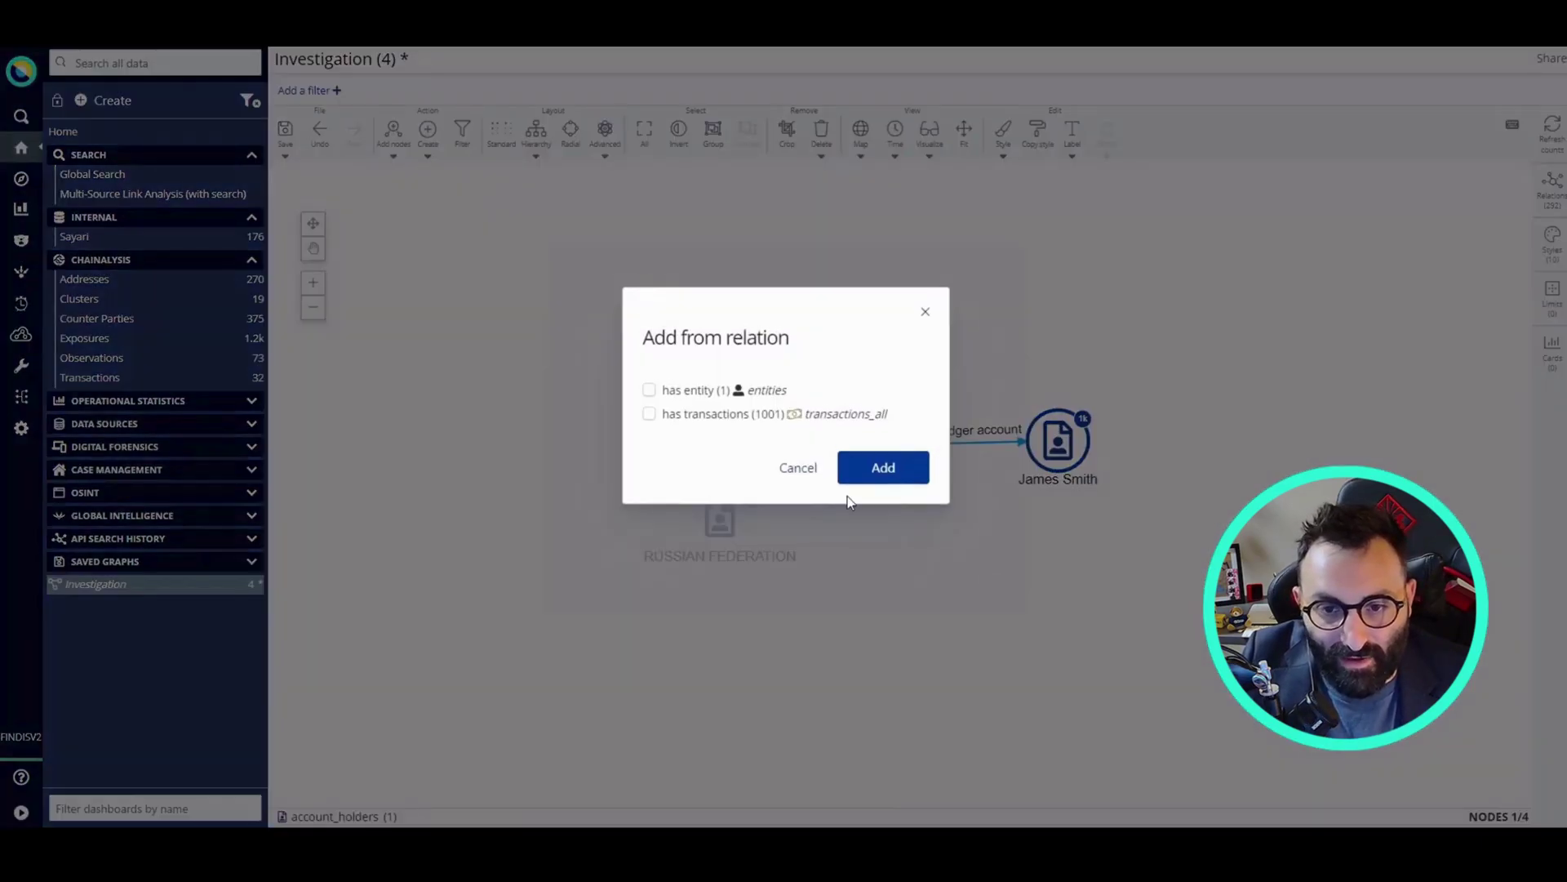
click(883, 468)
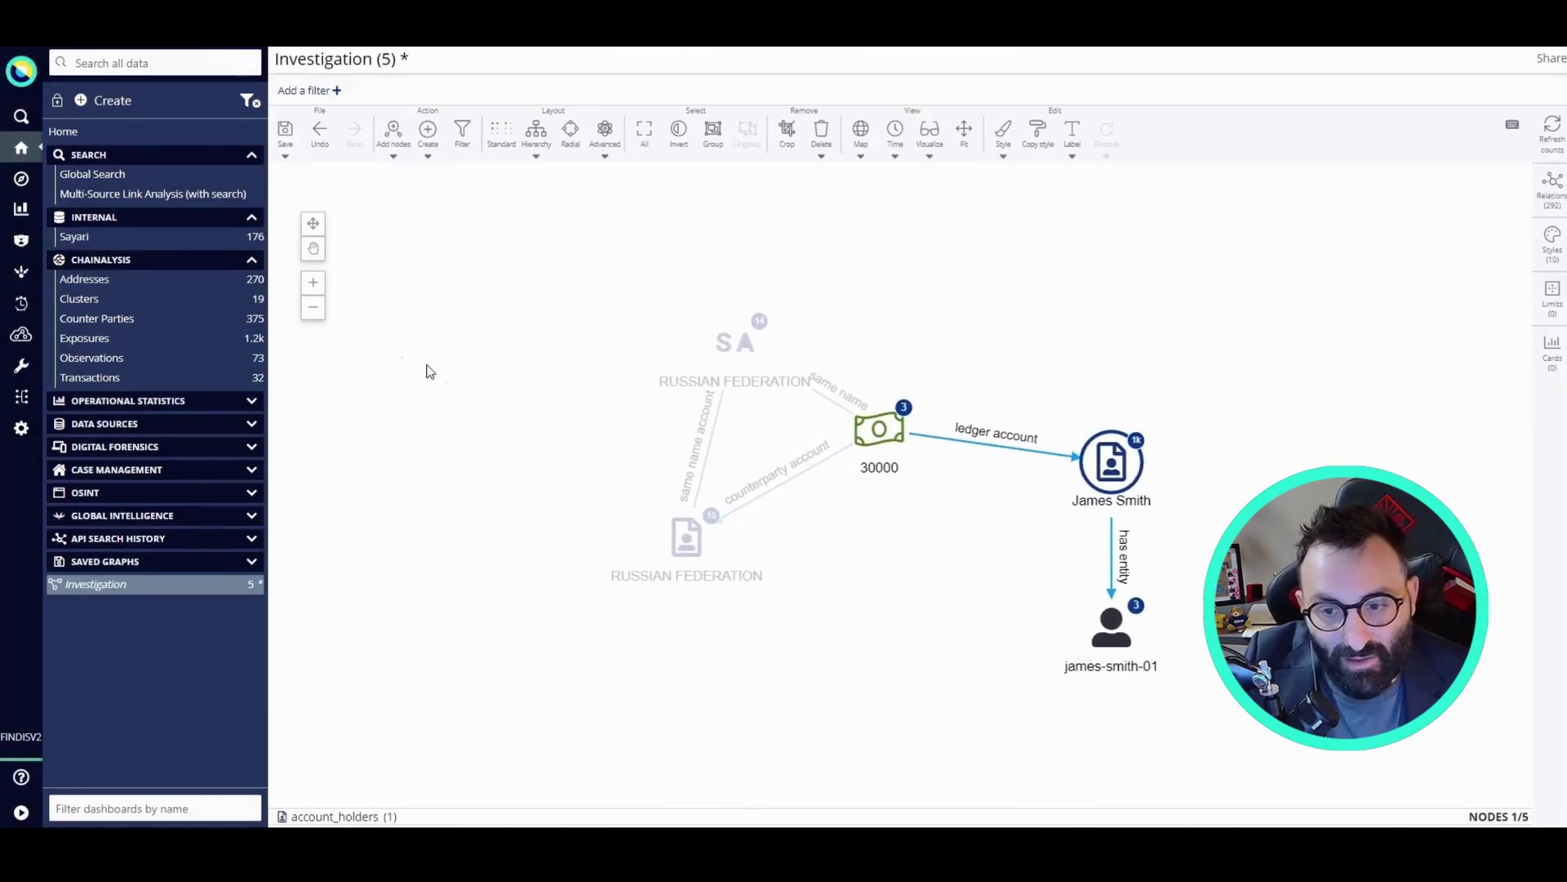
drag(968, 629, 711, 434)
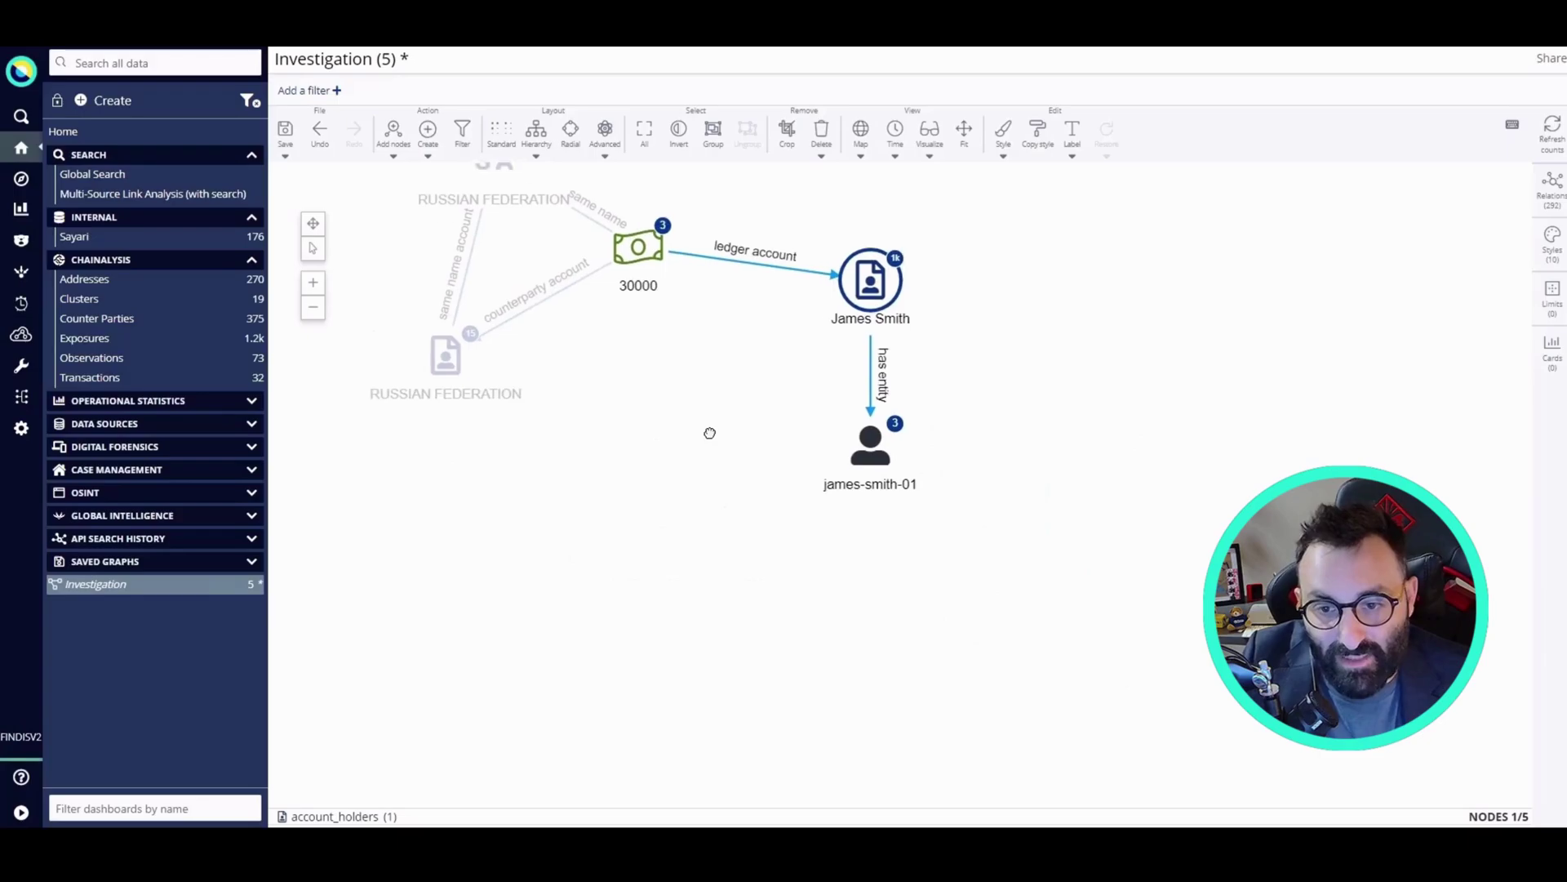
Expand the entity node through the OSINT Person relation to add the person record.
click(890, 433)
right_click(898, 445)
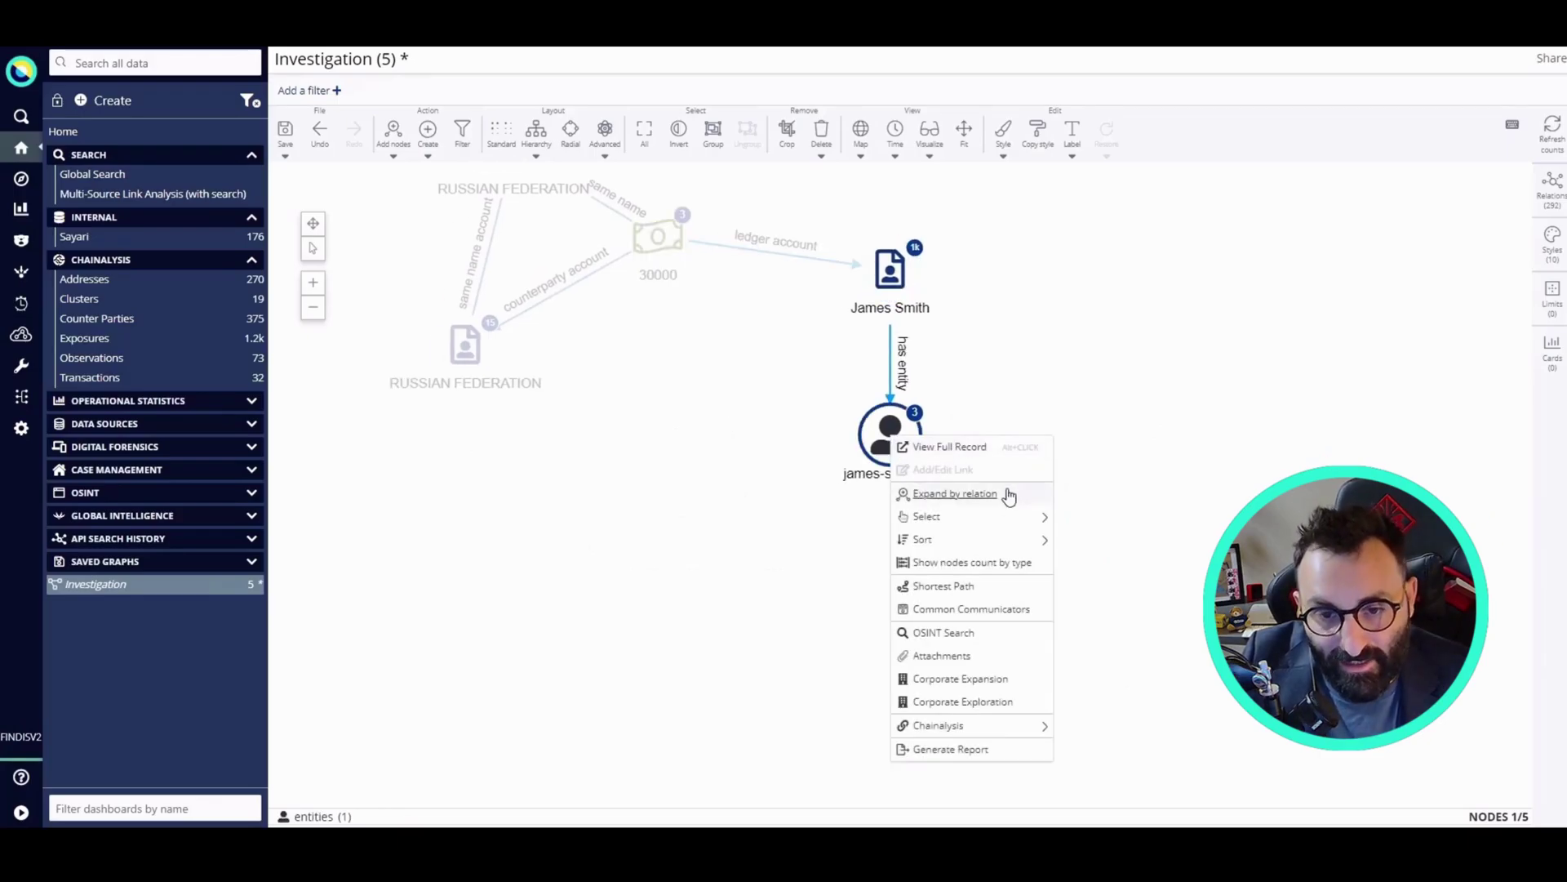
click(955, 494)
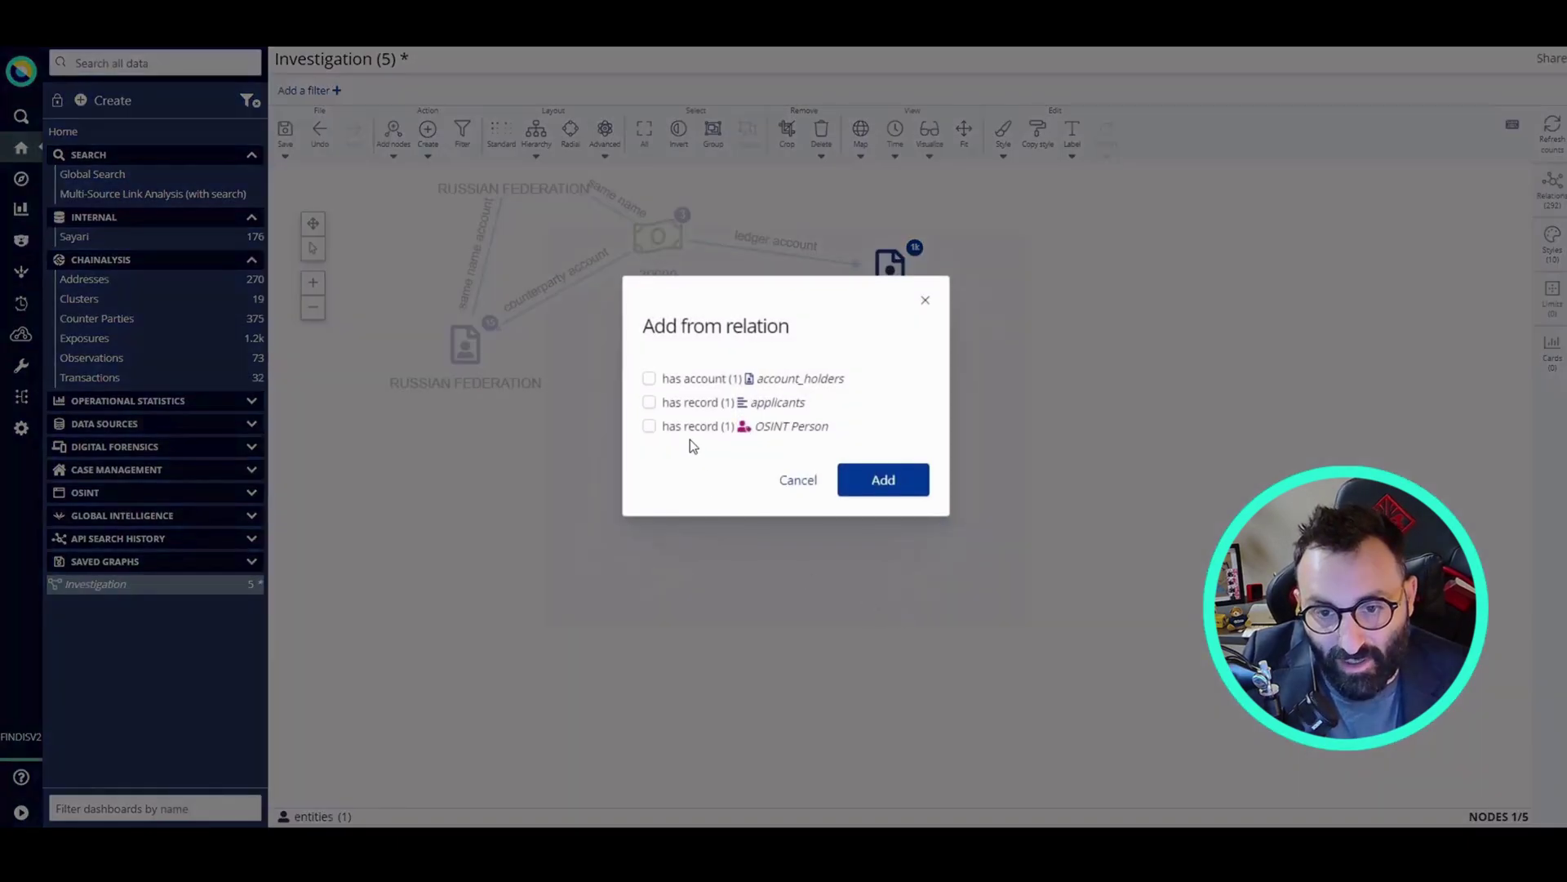
click(690, 427)
click(883, 480)
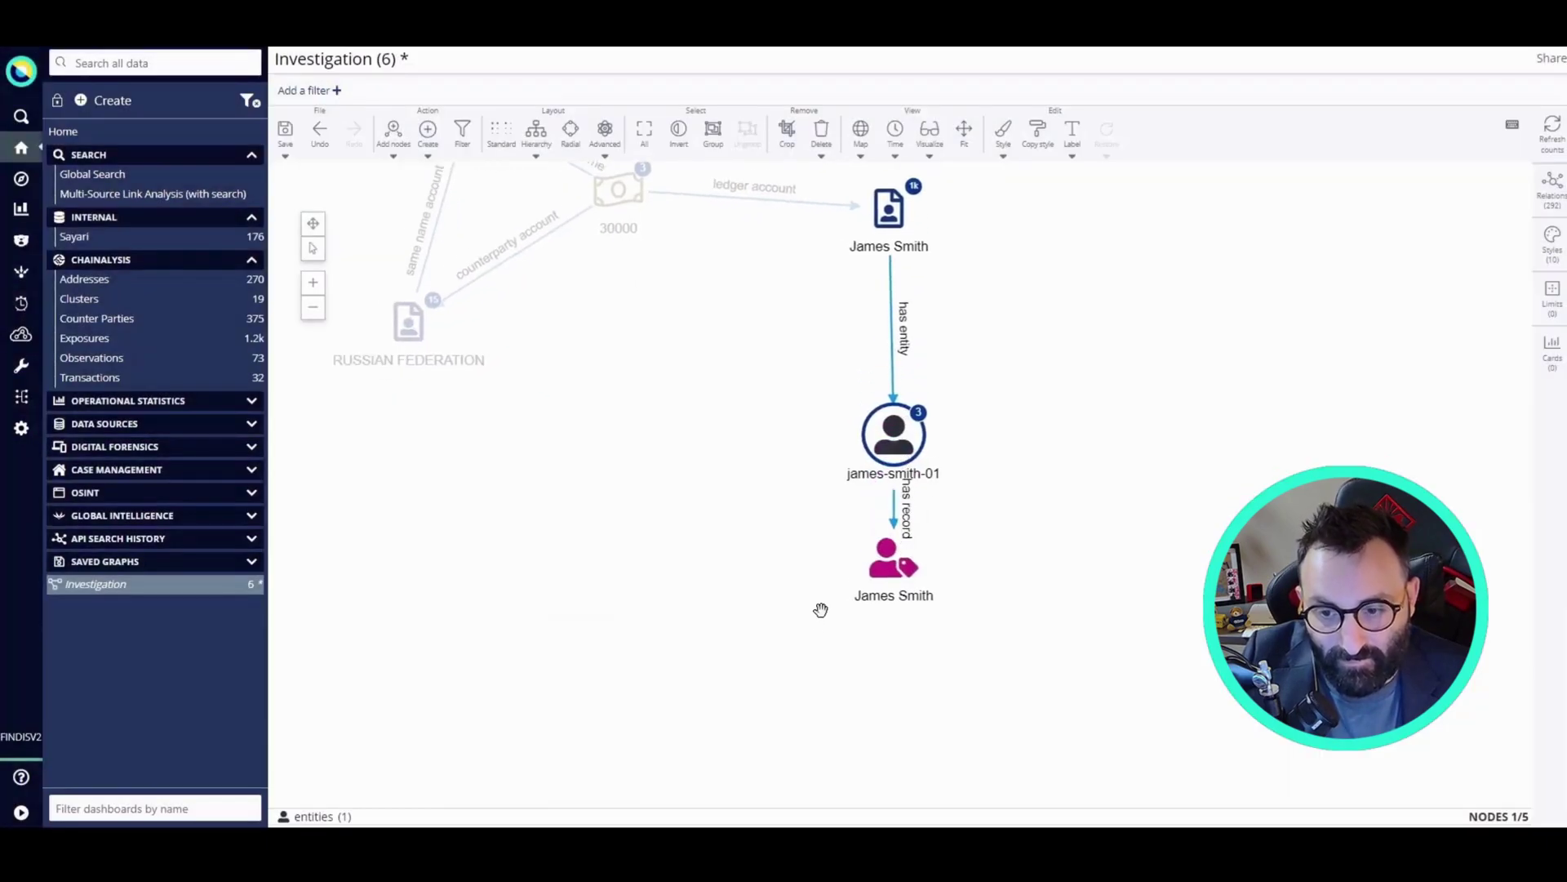
drag(822, 609, 882, 552)
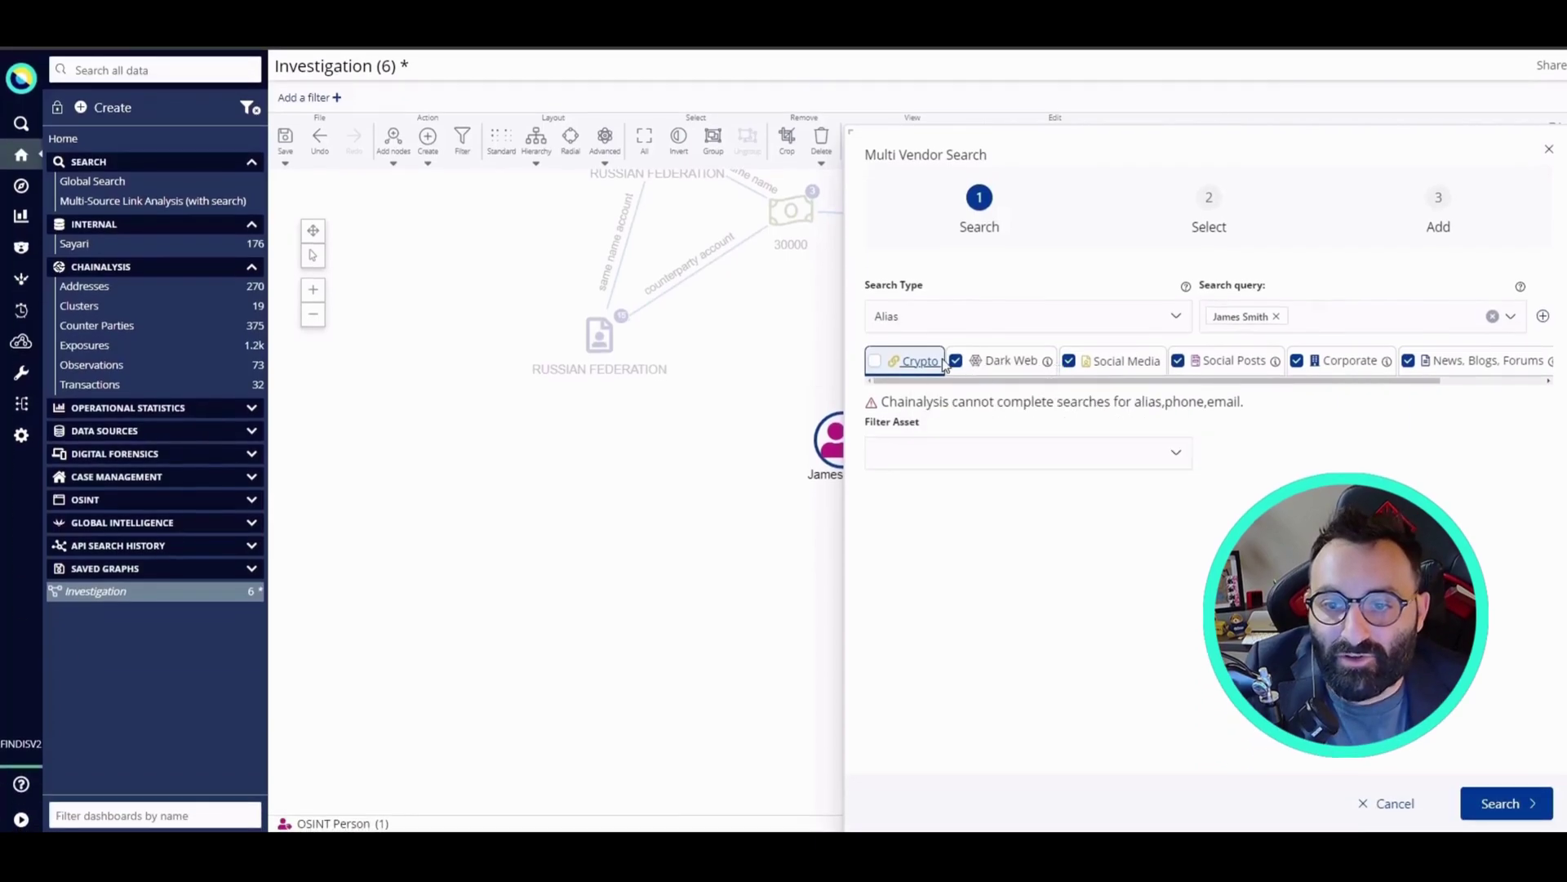
Run the alias search on Social Media only, excluding Social Posts, Corporate and News, Blogs, Forums.
click(1165, 362)
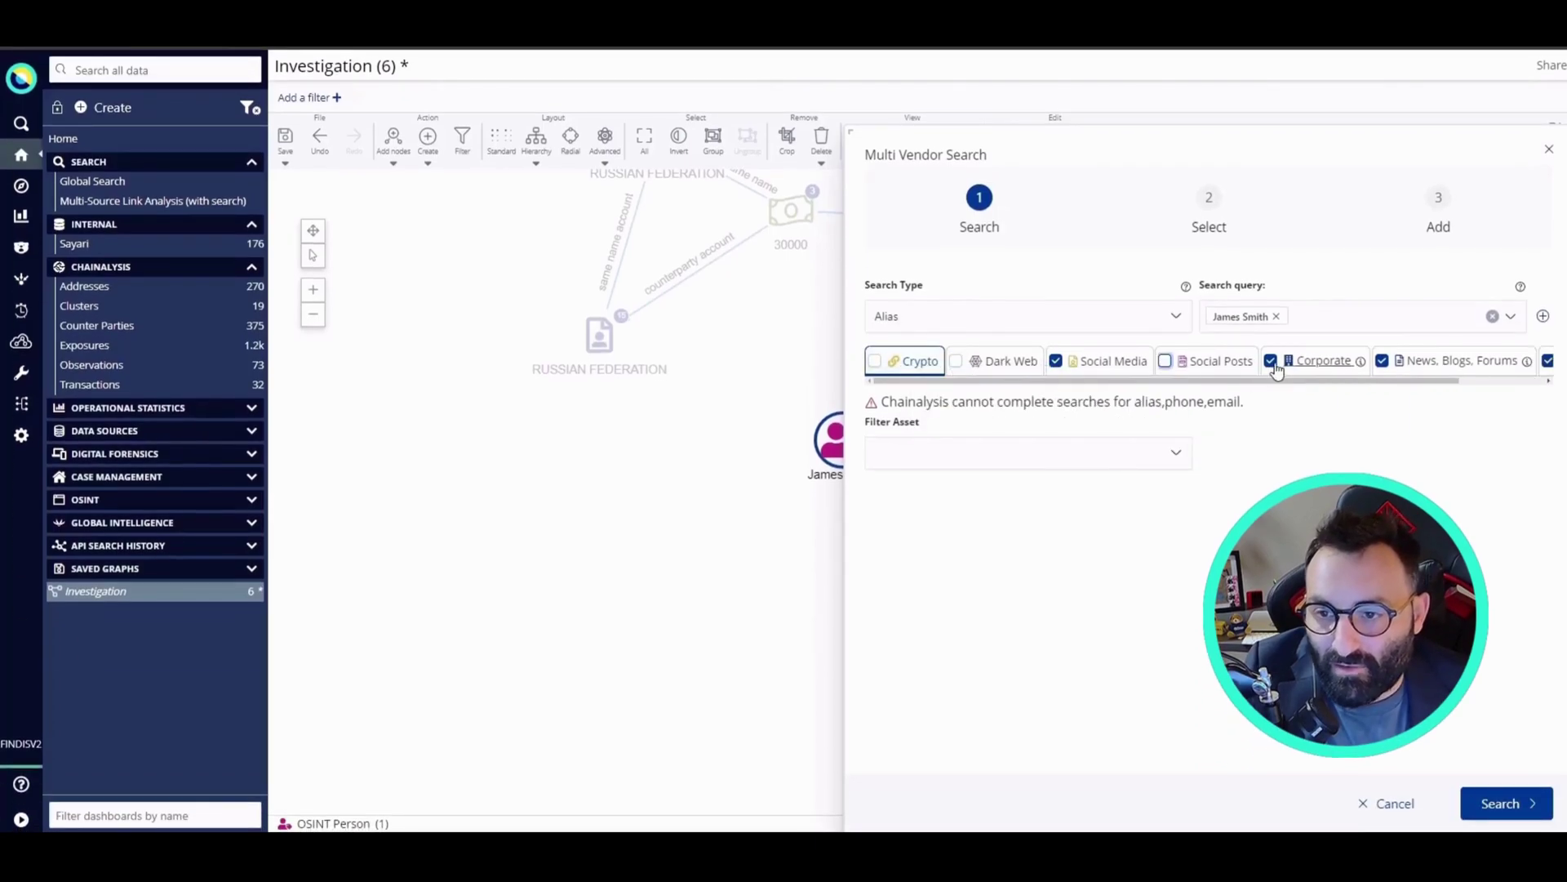
click(1271, 361)
click(1369, 361)
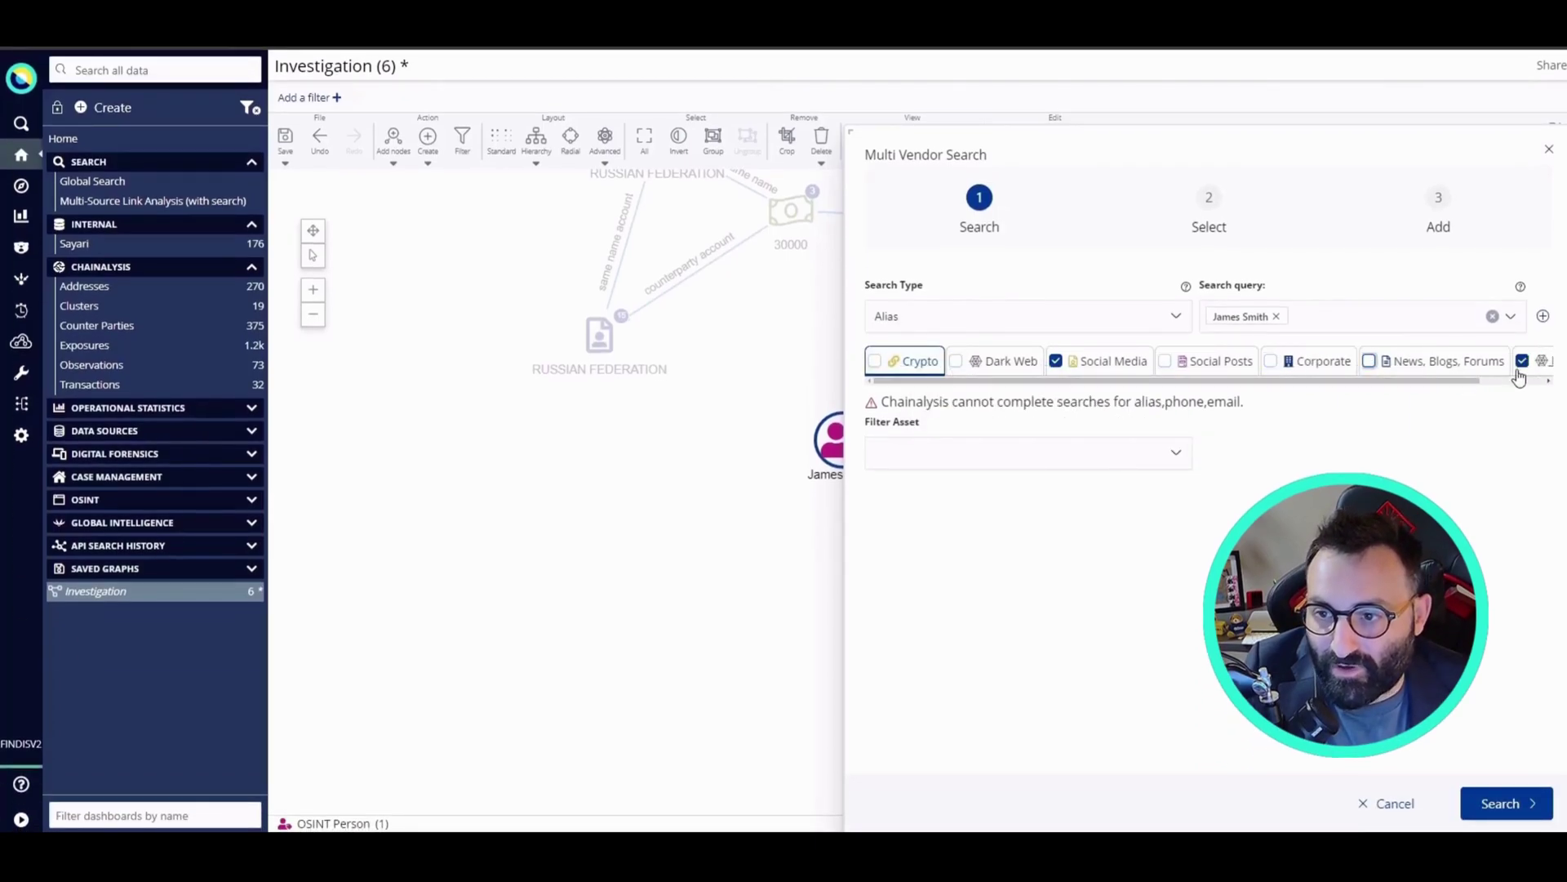
click(1112, 360)
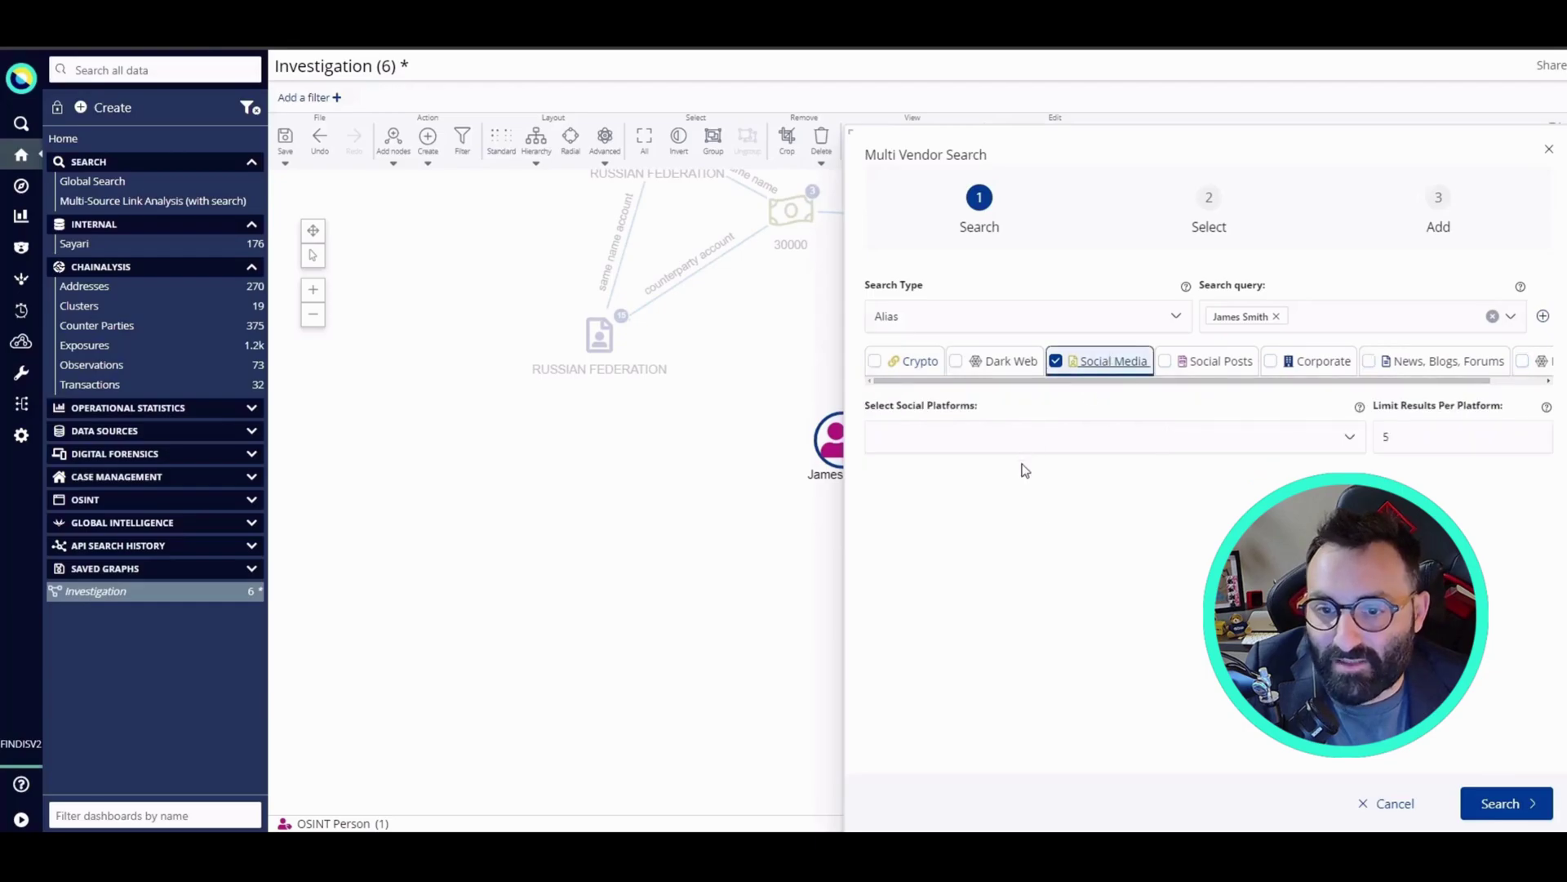
click(1505, 805)
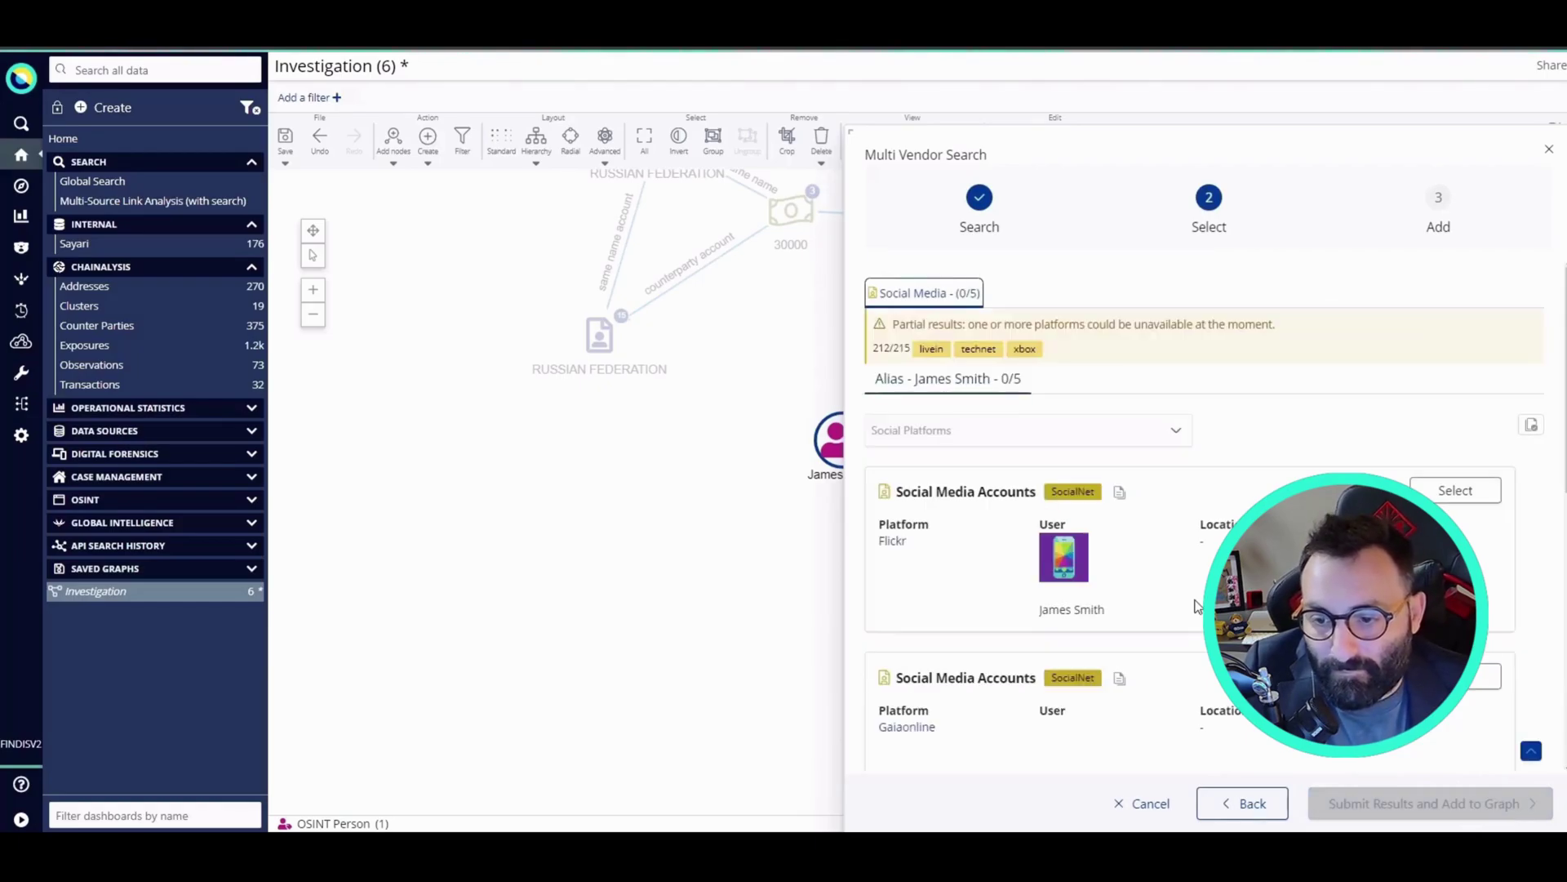
Review the Flickr and Gunbroker account details and select the Gunbroker account.
scroll(1194, 602, down, 1)
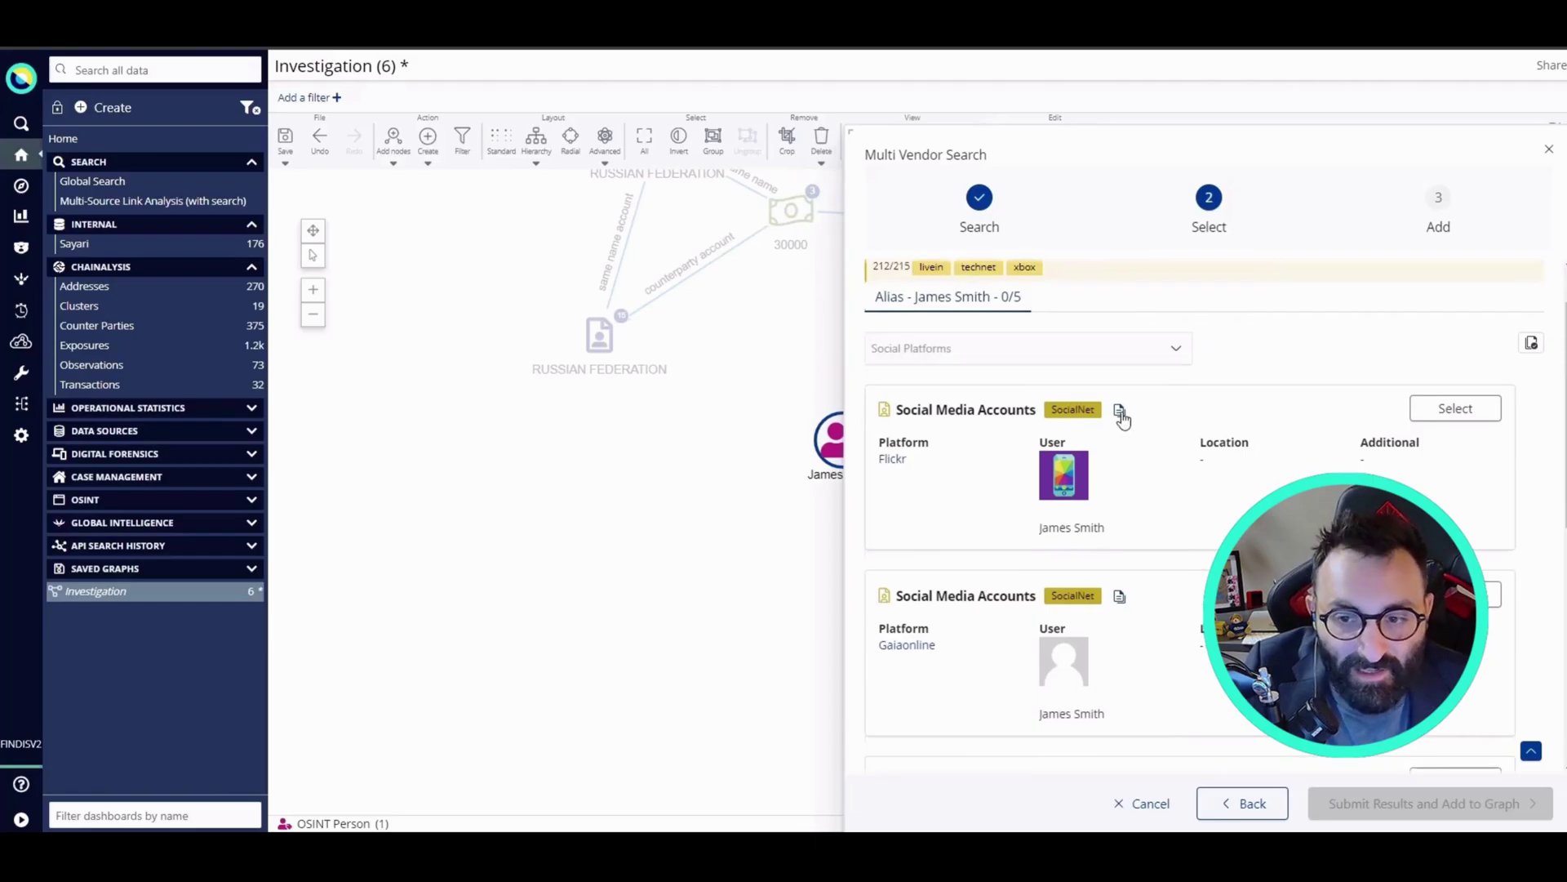
click(1121, 413)
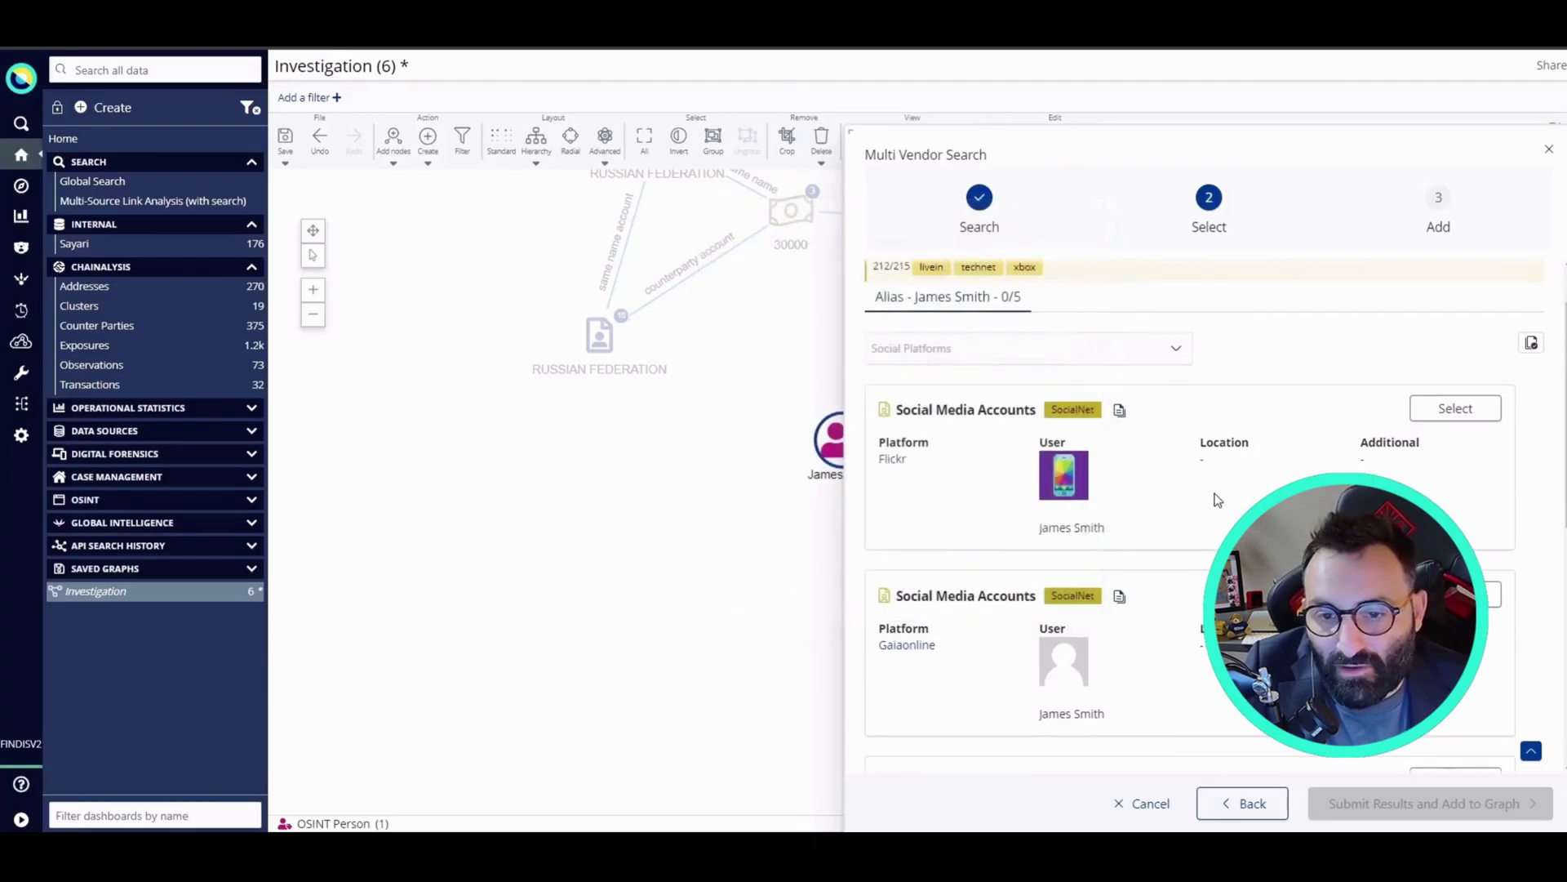
scroll(1225, 506, down, 2)
scroll(1190, 523, down, 2)
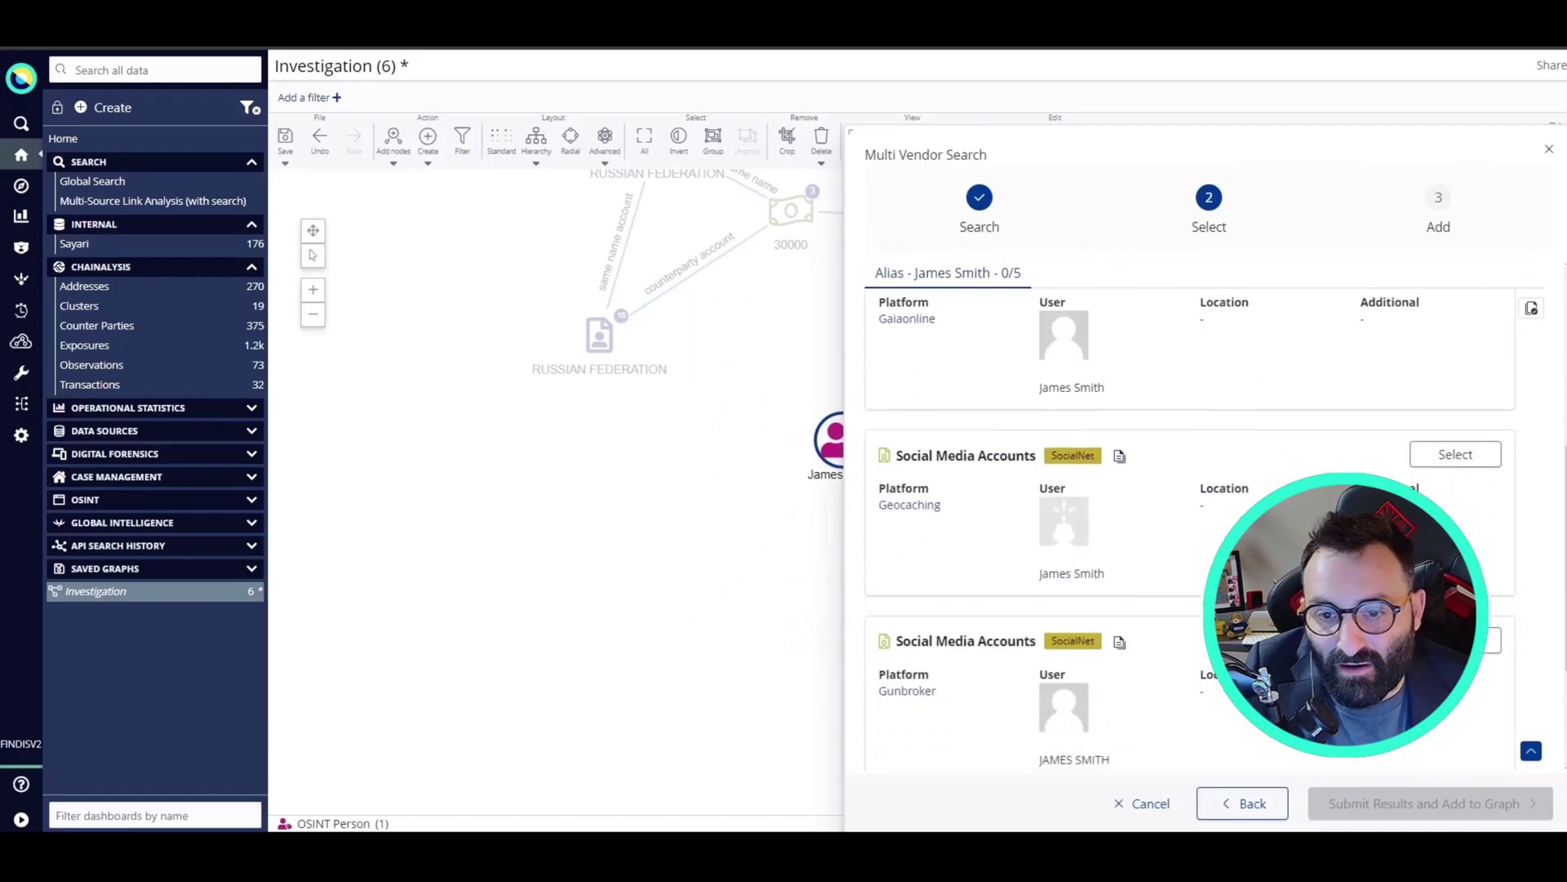
scroll(1190, 523, down, 2)
scroll(1141, 440, down, 1)
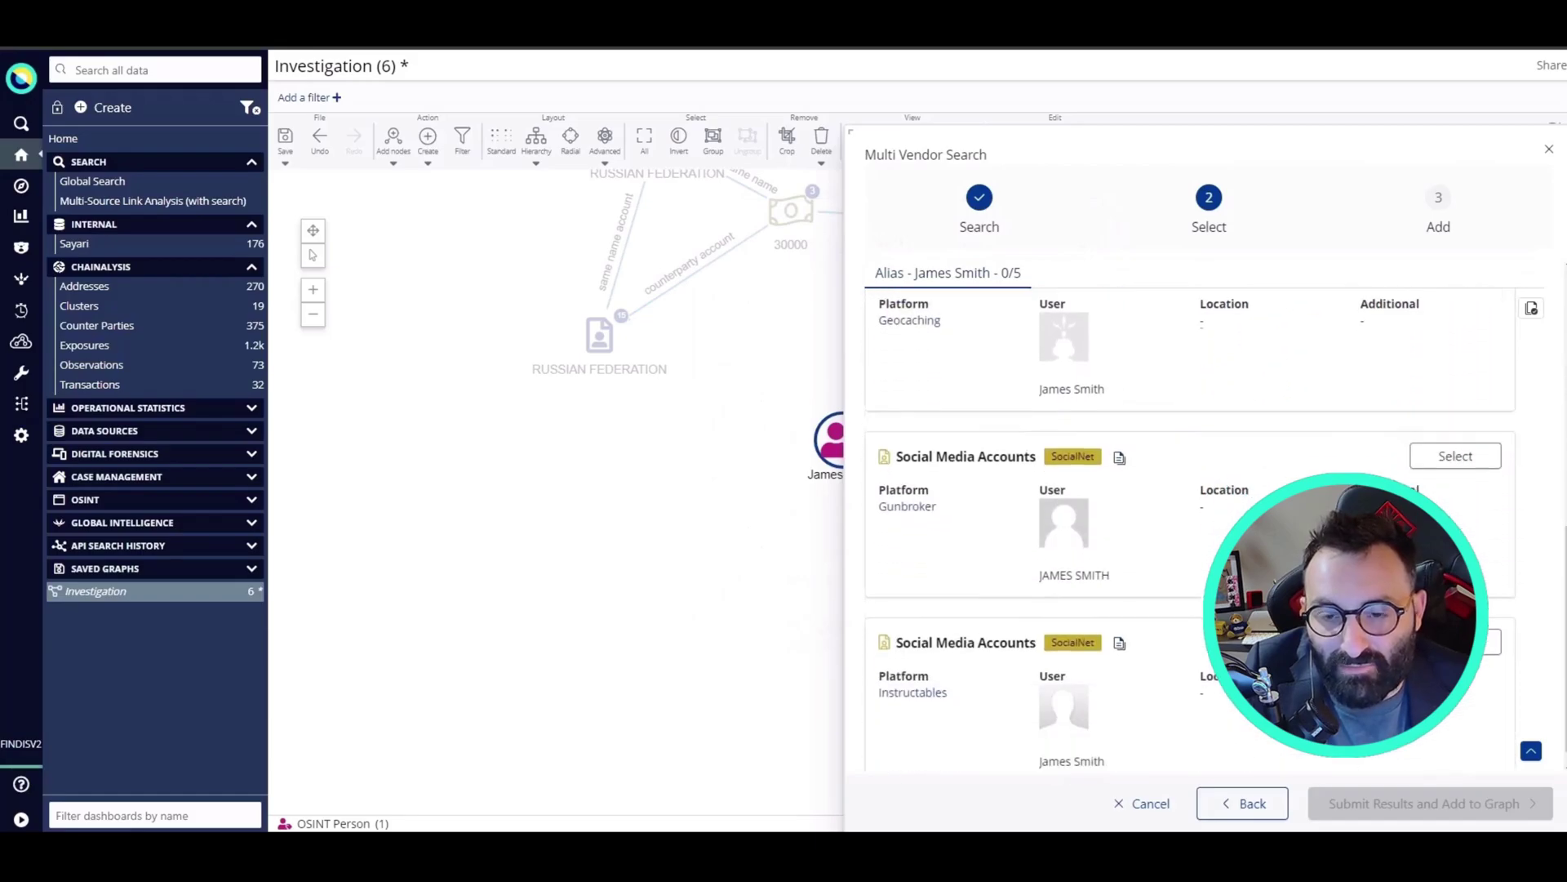
click(1121, 429)
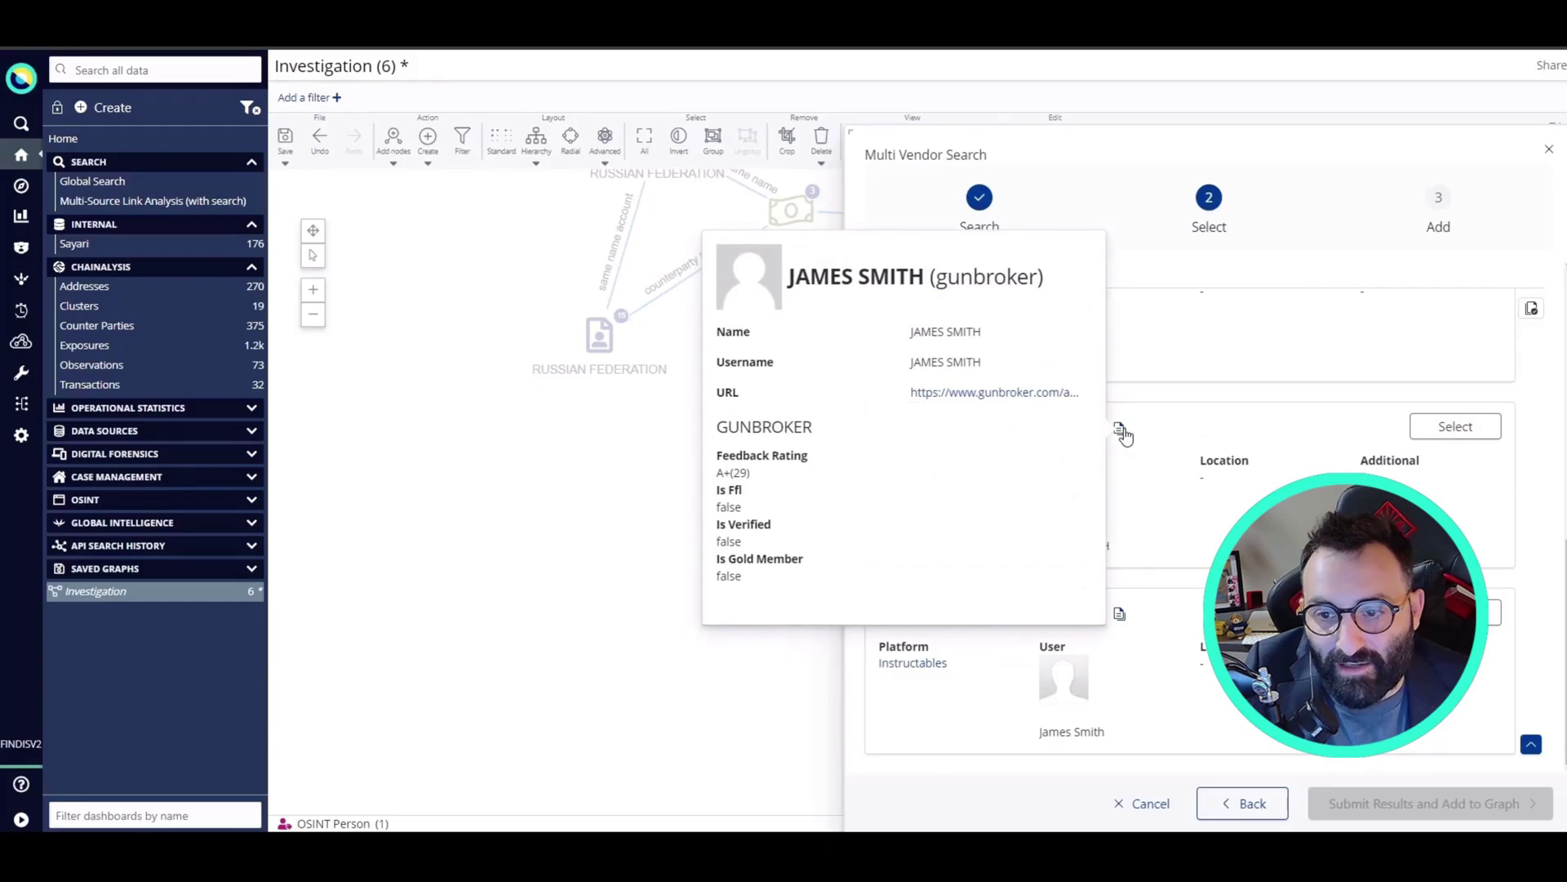
click(1435, 428)
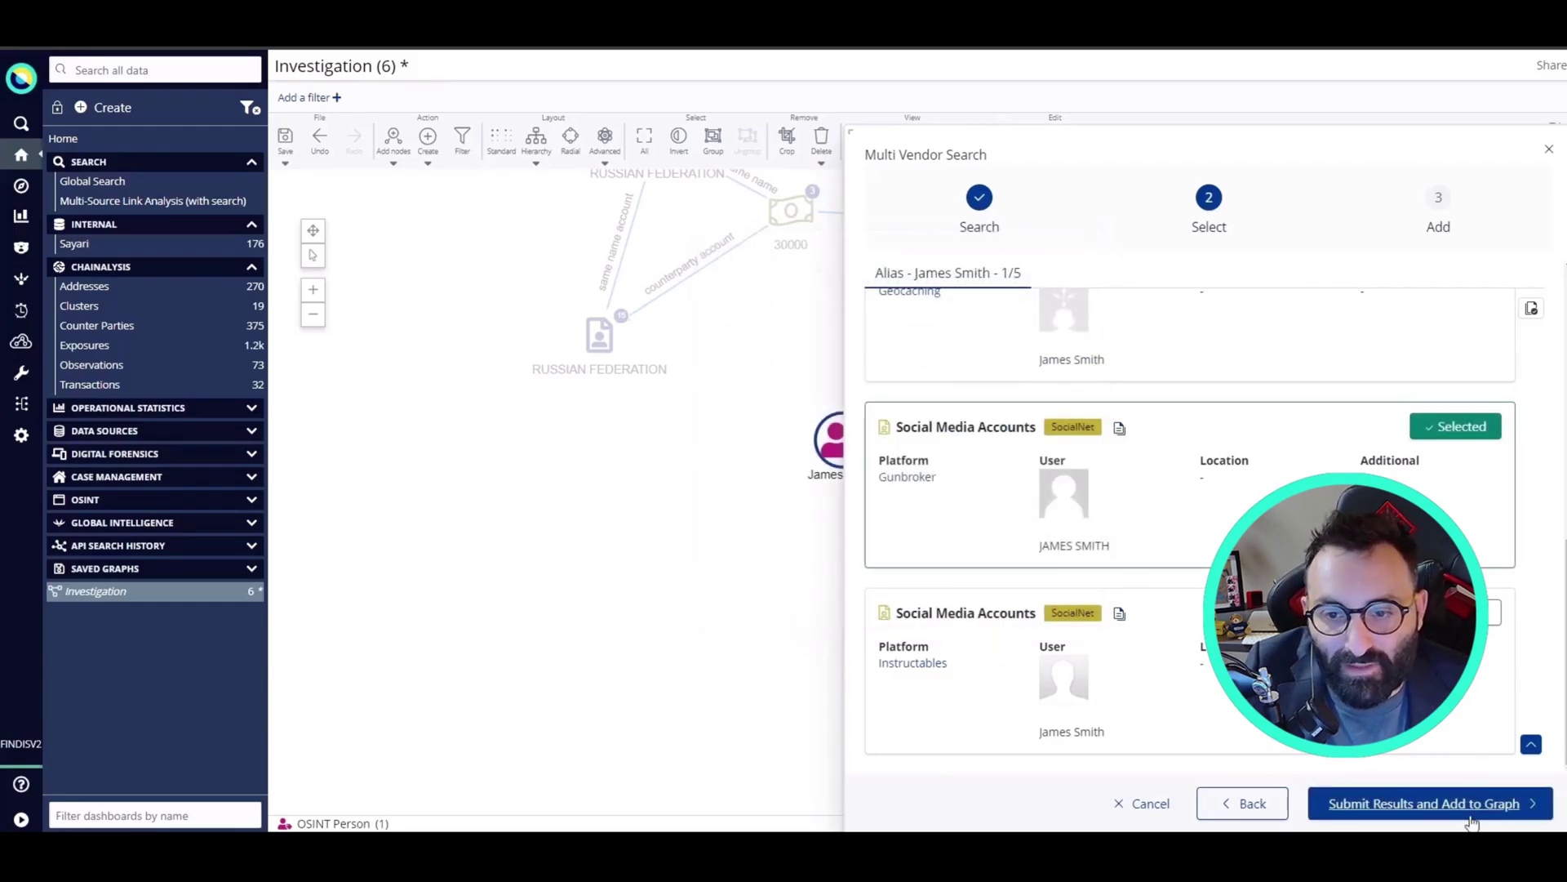
Add the Gunbroker result to the graph and apply a Standard Hierarchy layout.
click(1448, 797)
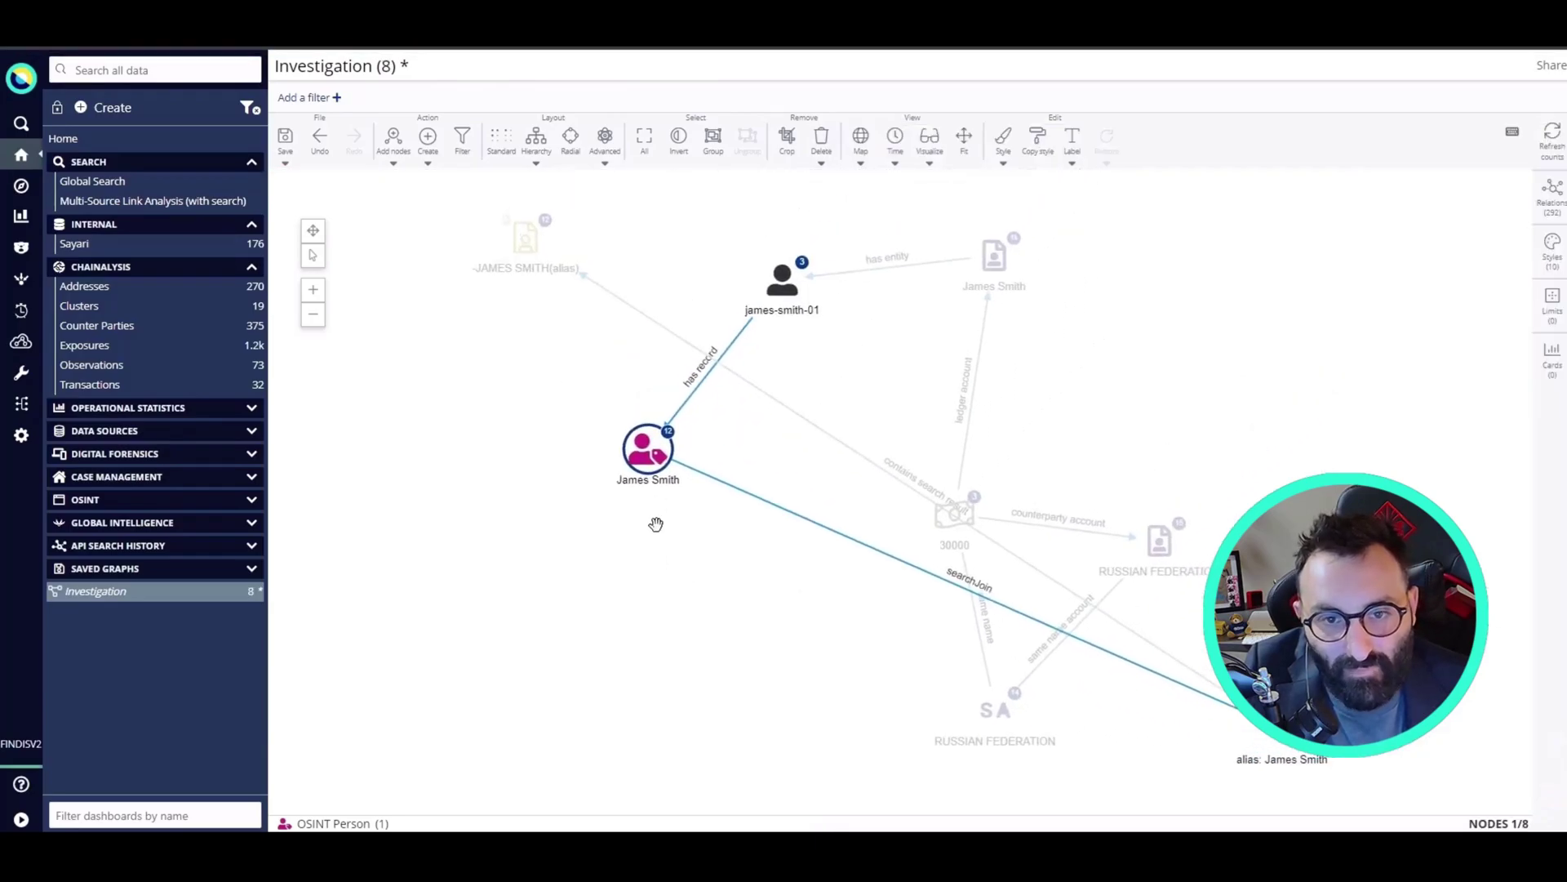
click(534, 166)
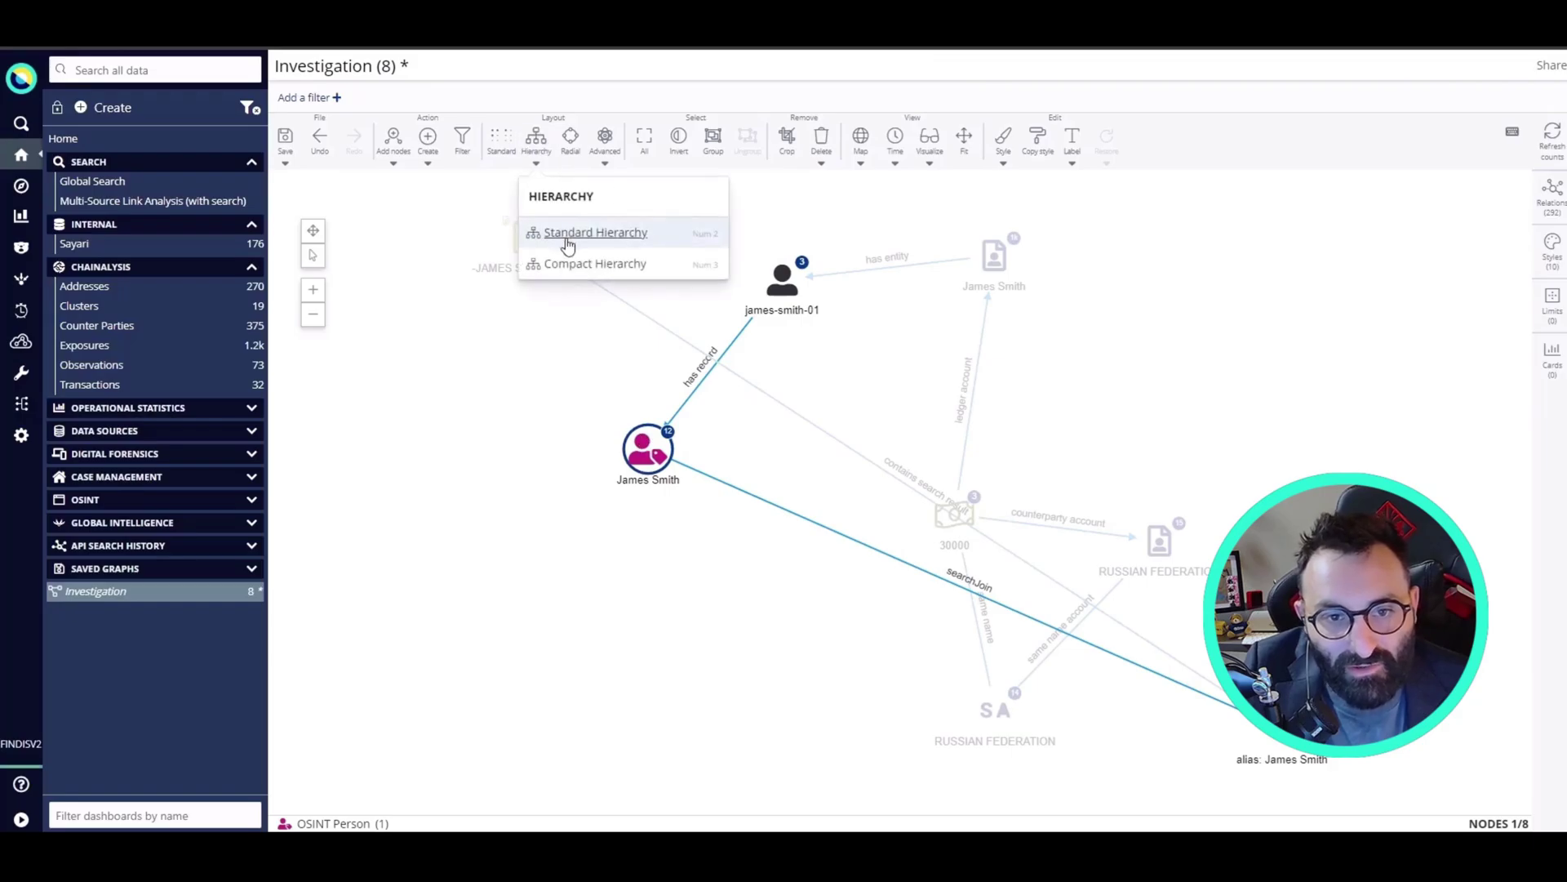
click(571, 265)
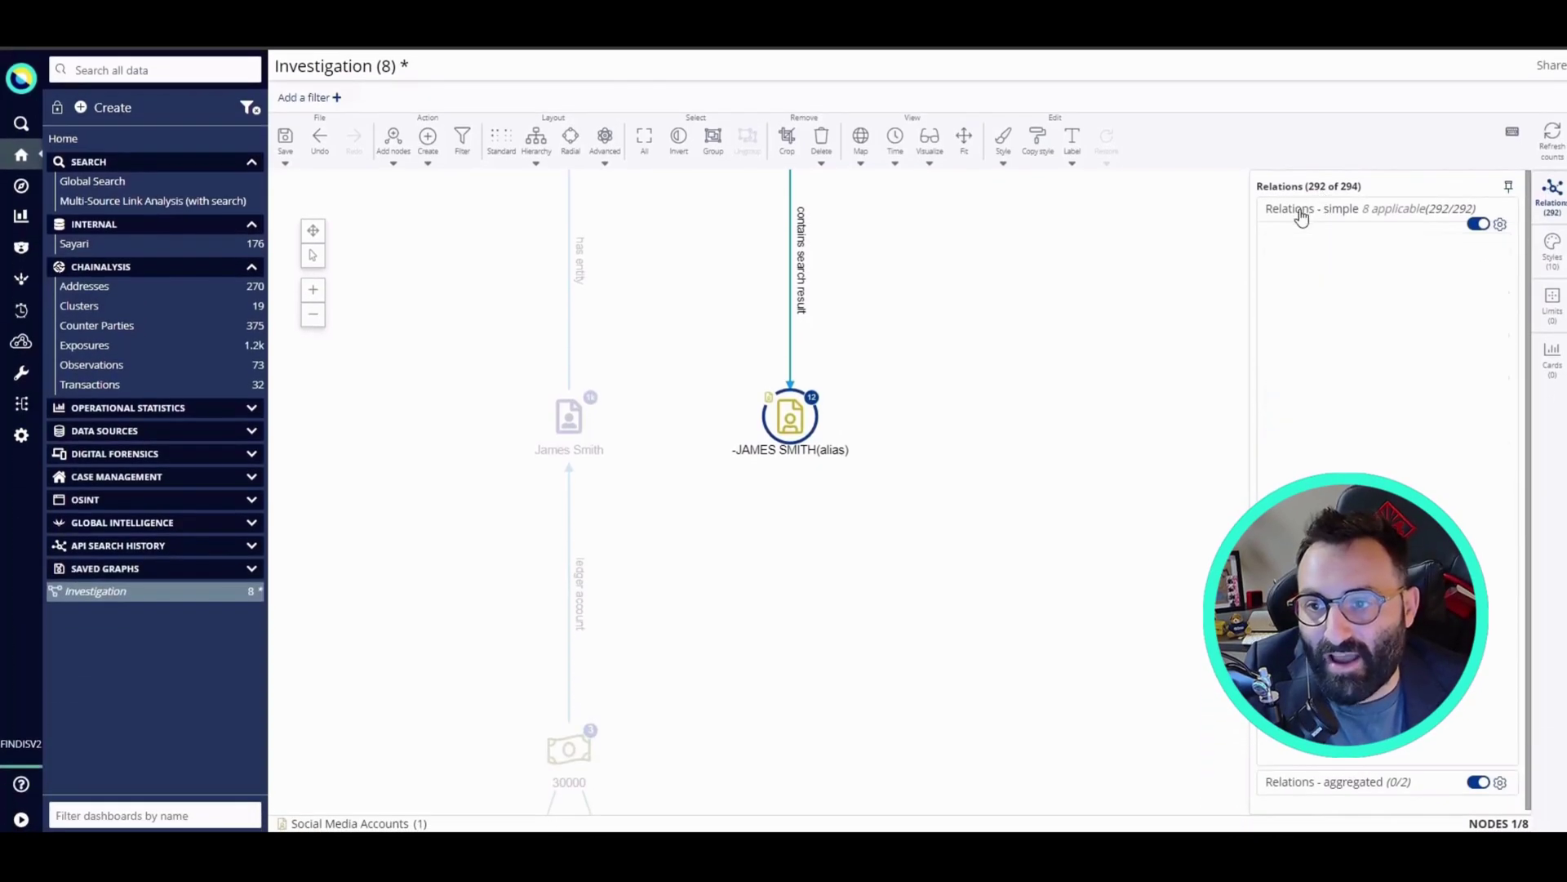
Enable the search-result aggregated relation to add Transaction and GunBroker.com nodes, then arrange them.
click(1309, 242)
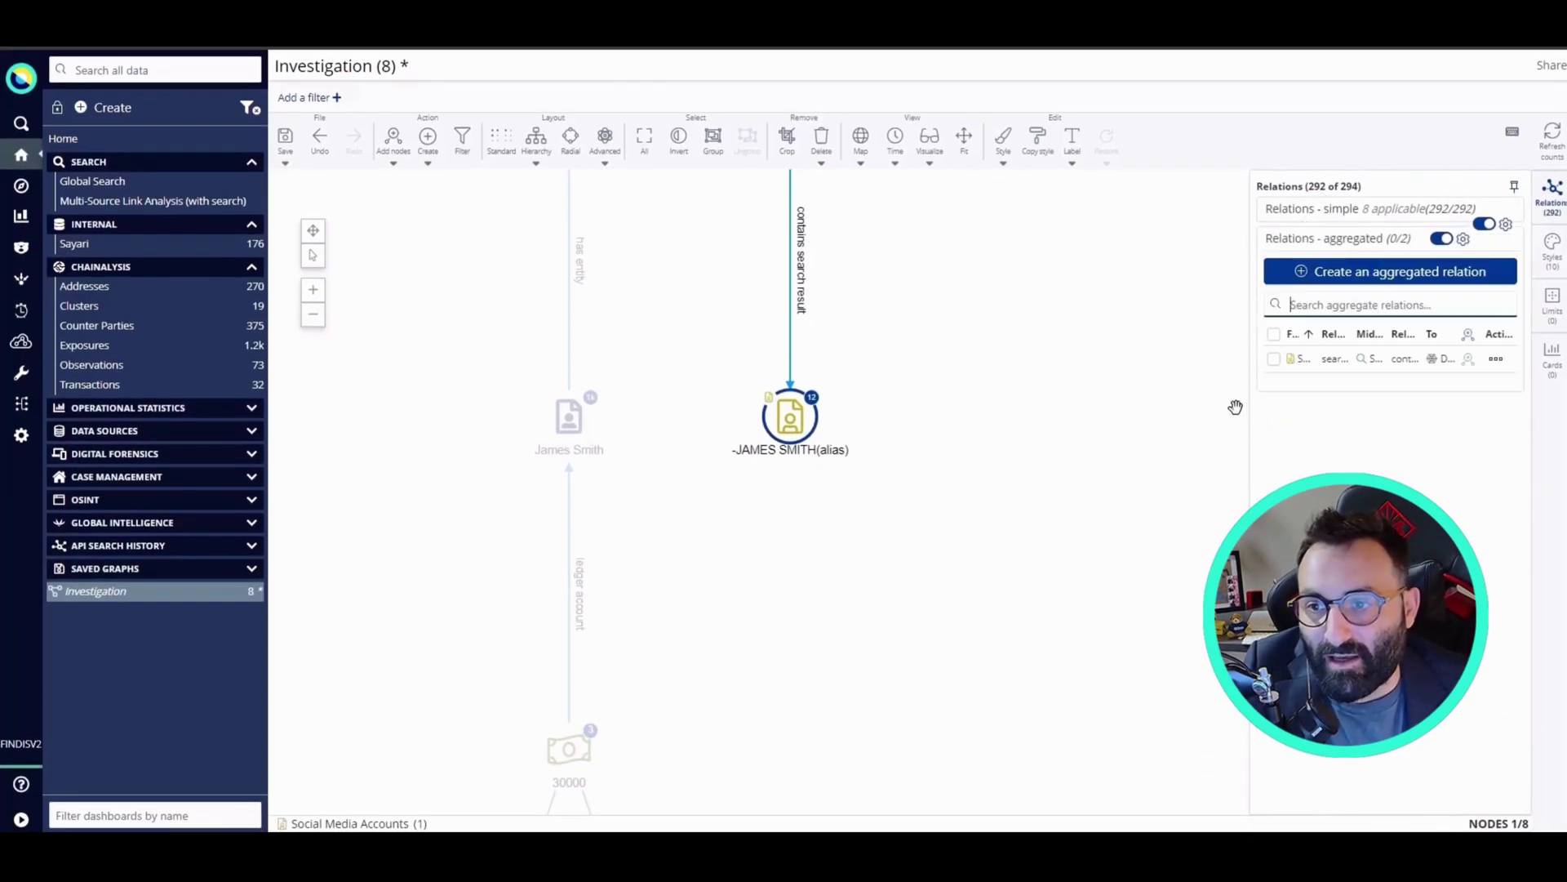
click(1273, 360)
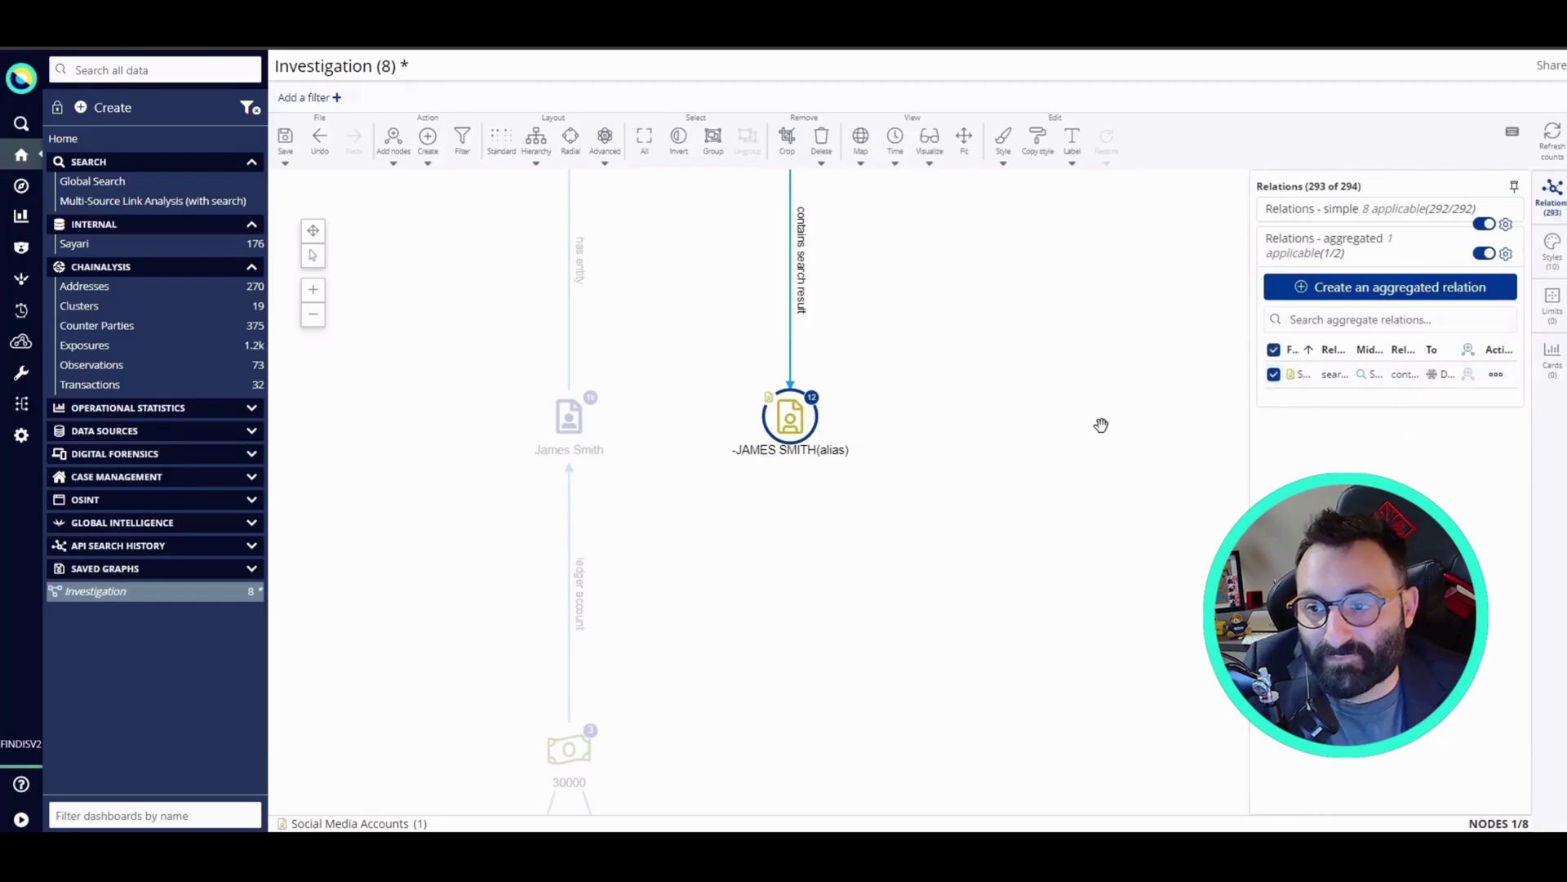
click(1468, 376)
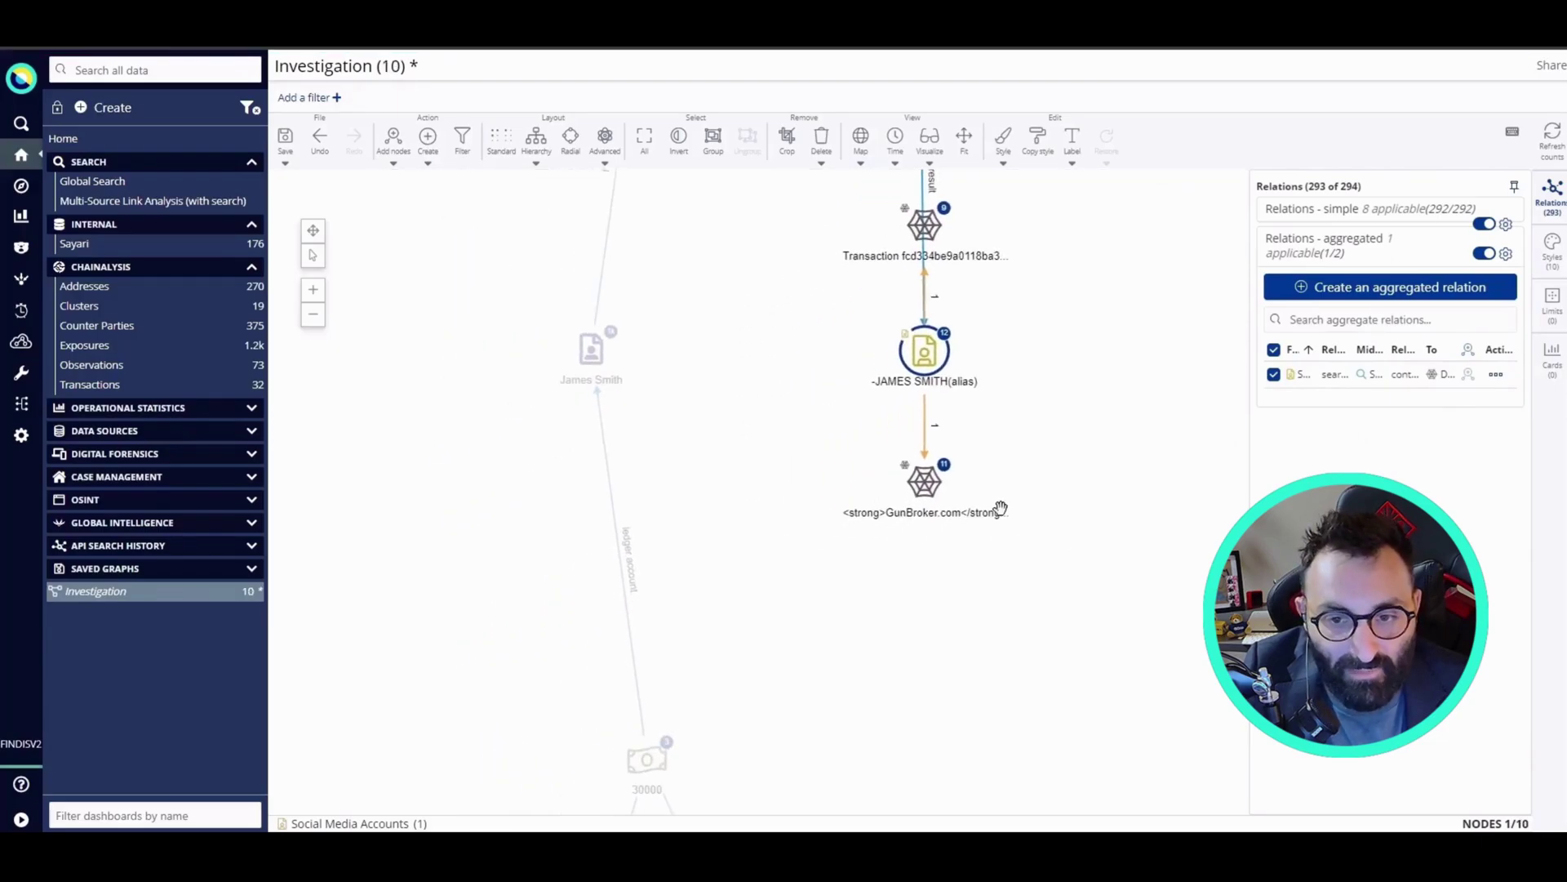
drag(933, 237, 1108, 477)
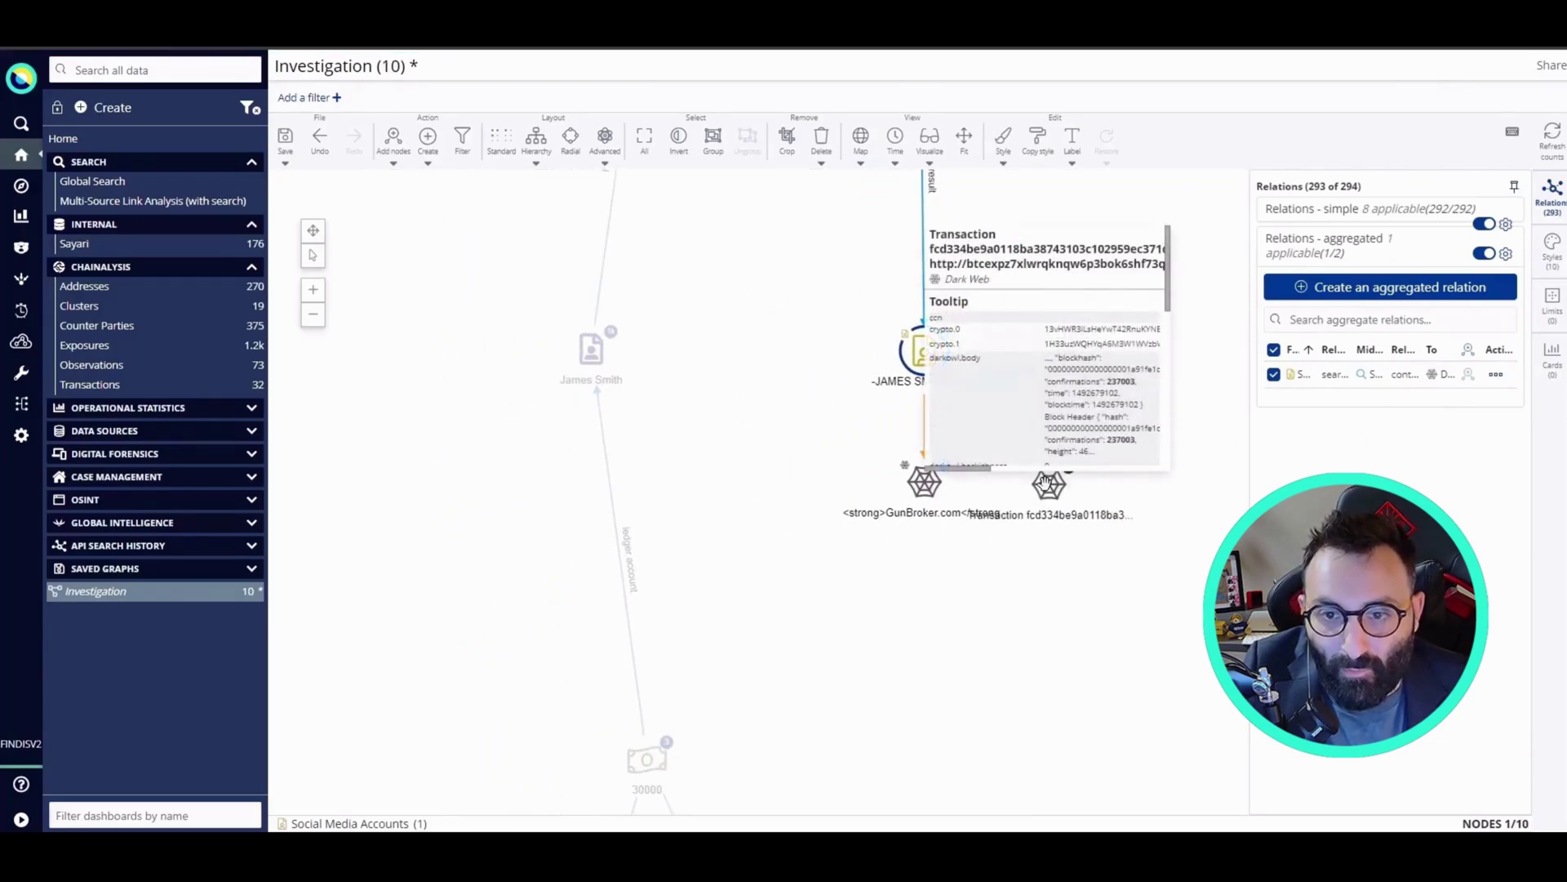
click(1013, 558)
drag(925, 486, 858, 487)
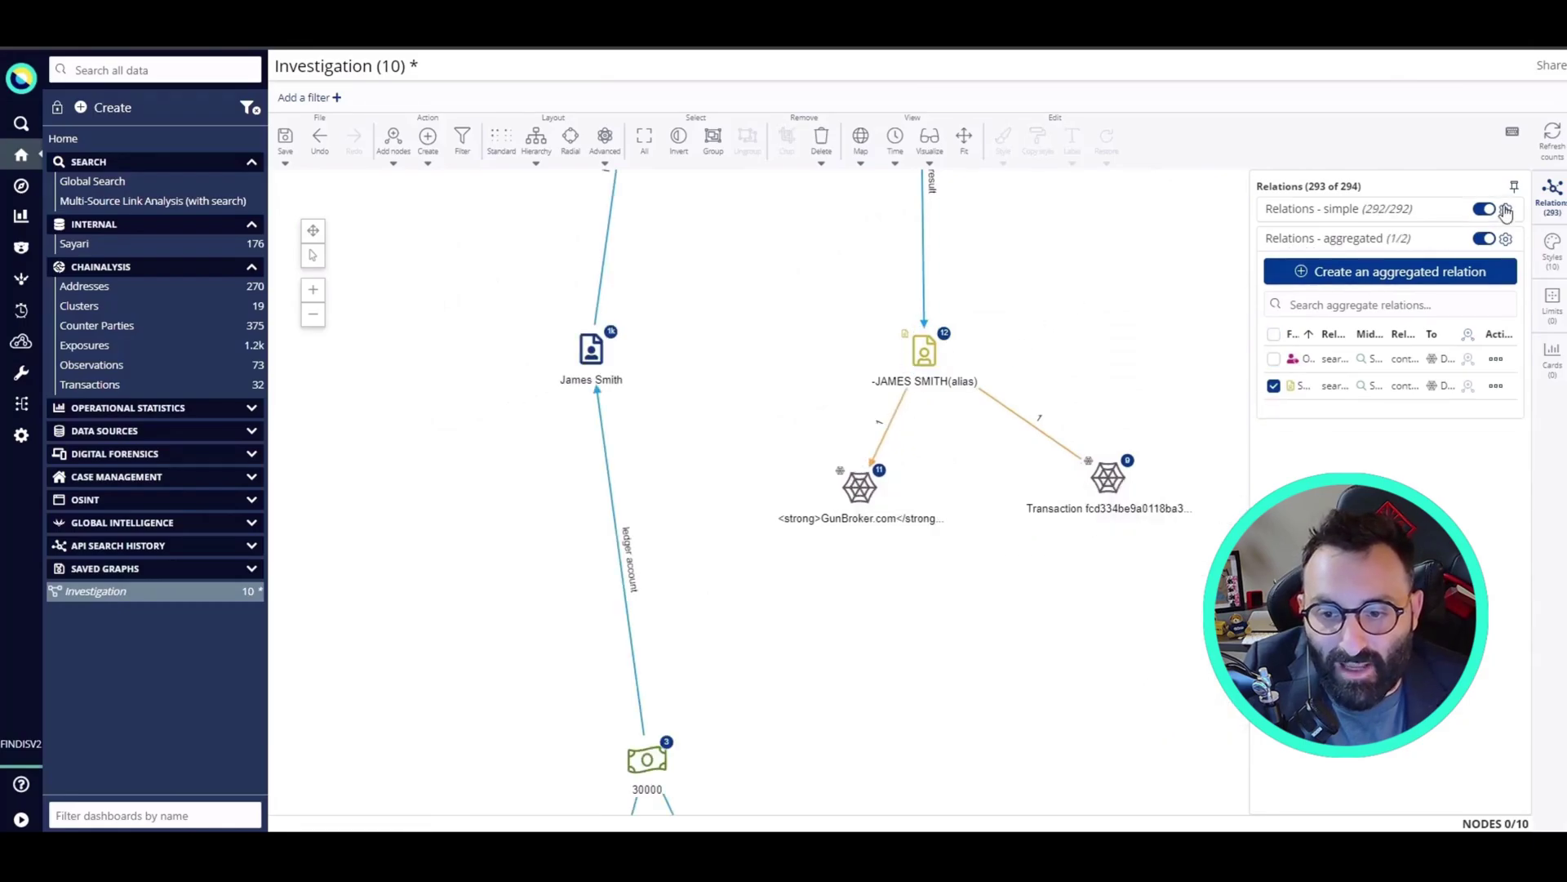
click(1552, 194)
drag(1101, 559, 1000, 557)
Start an OSINT search from the Transaction node, removing the onion and general search queries.
right_click(1008, 488)
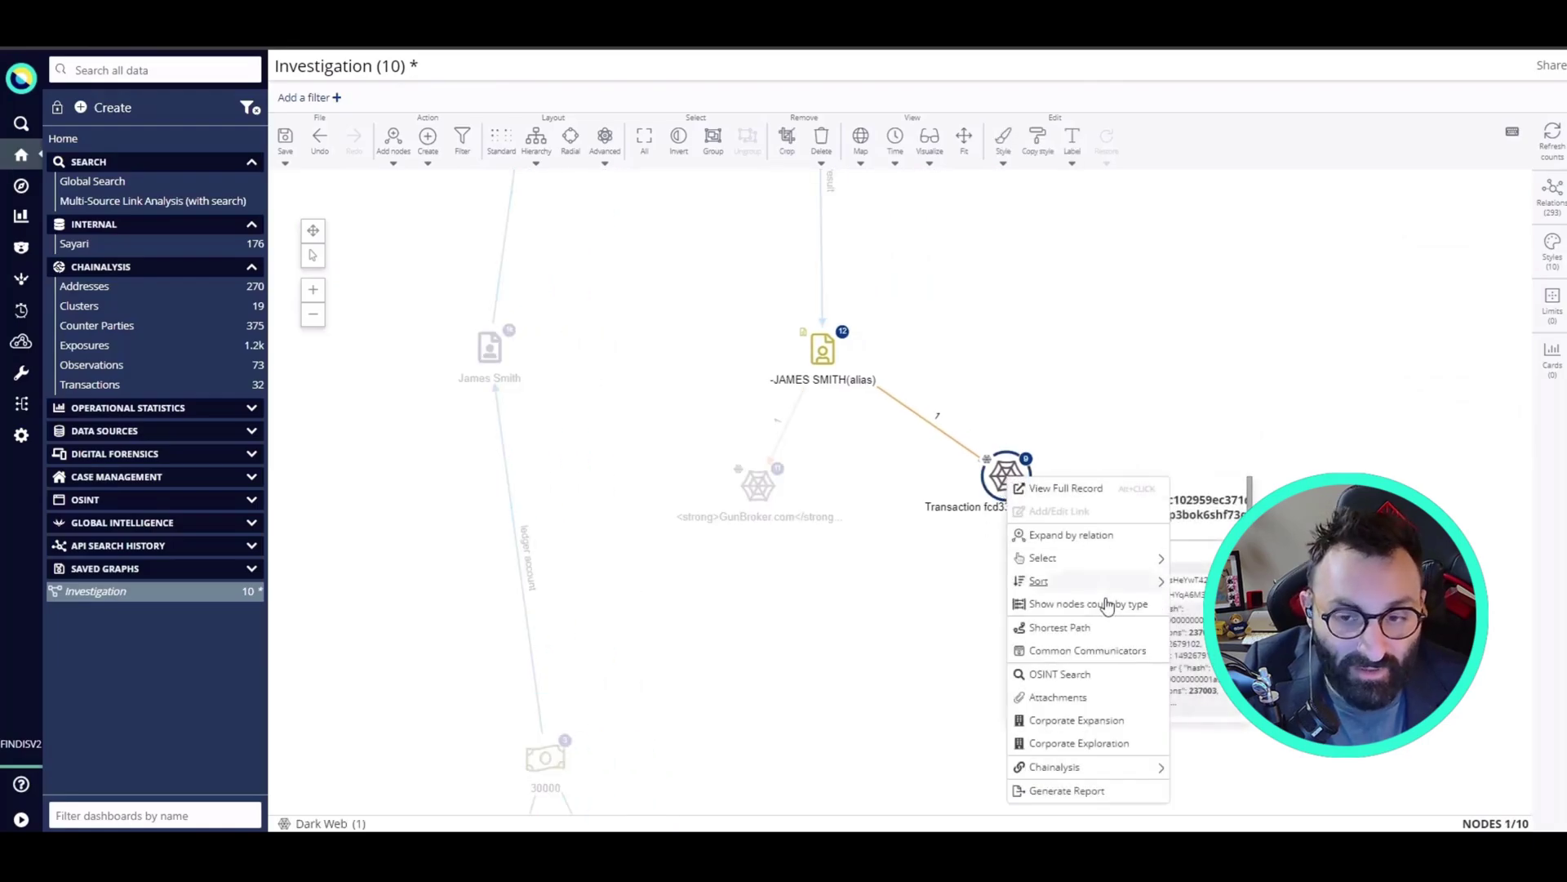
click(1064, 674)
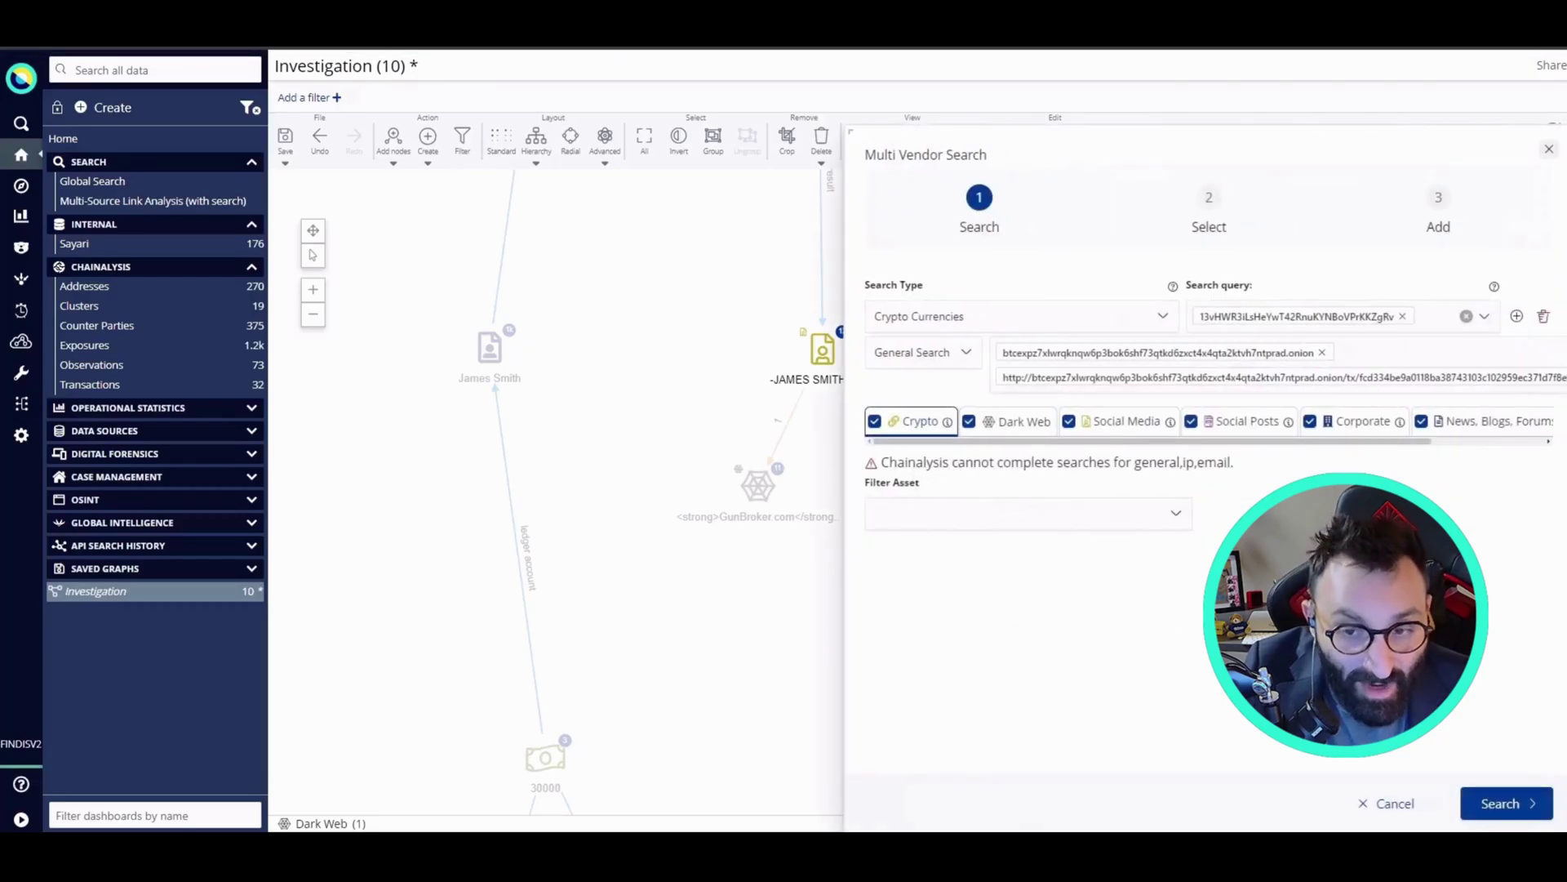
click(1323, 354)
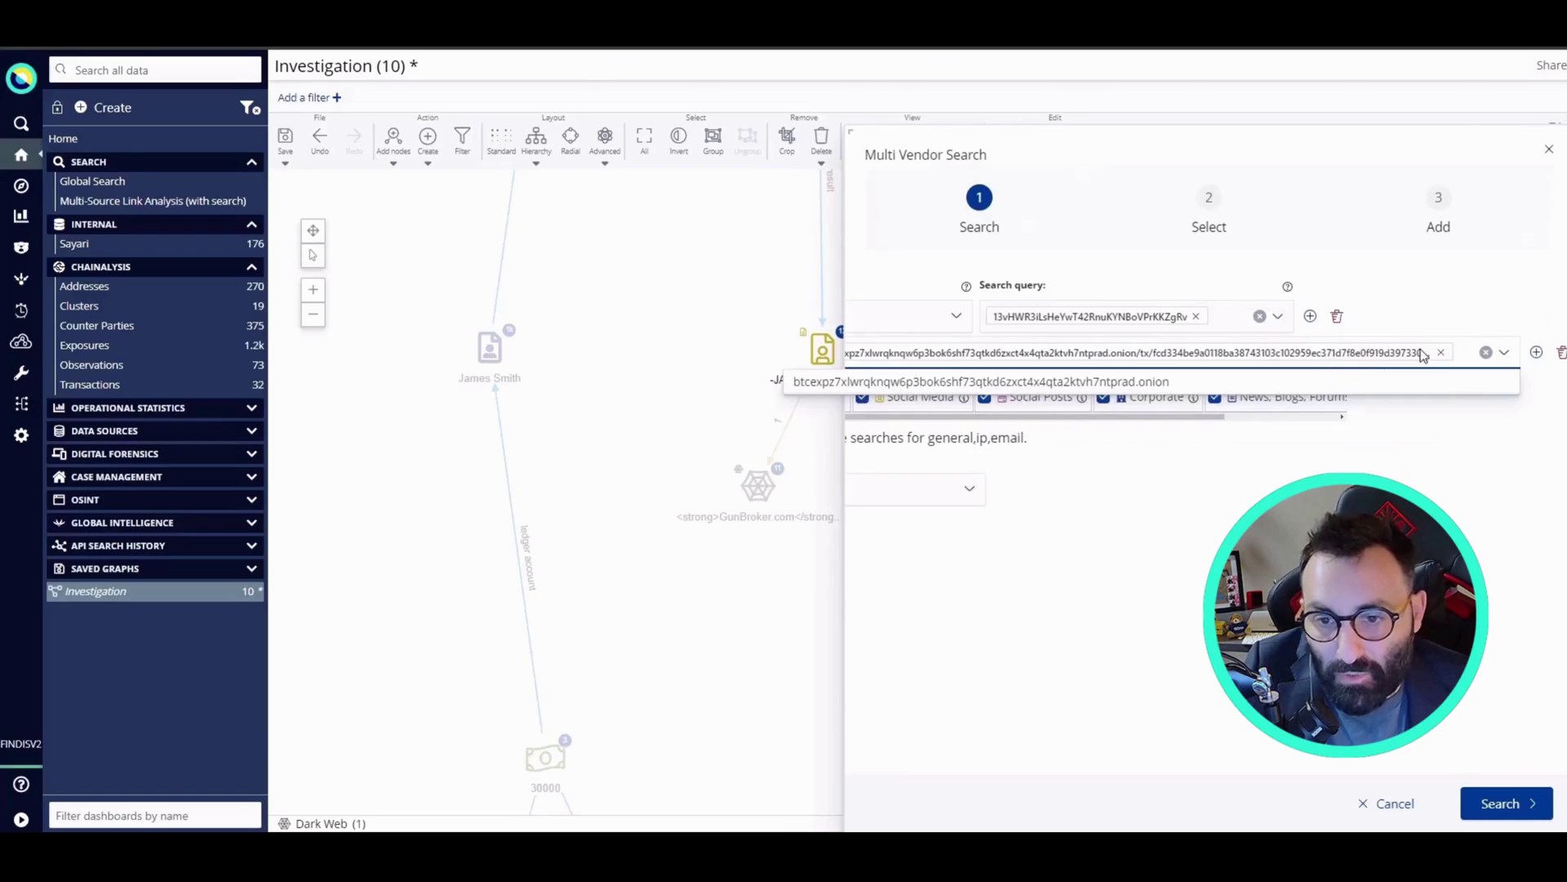
click(1441, 354)
click(1544, 354)
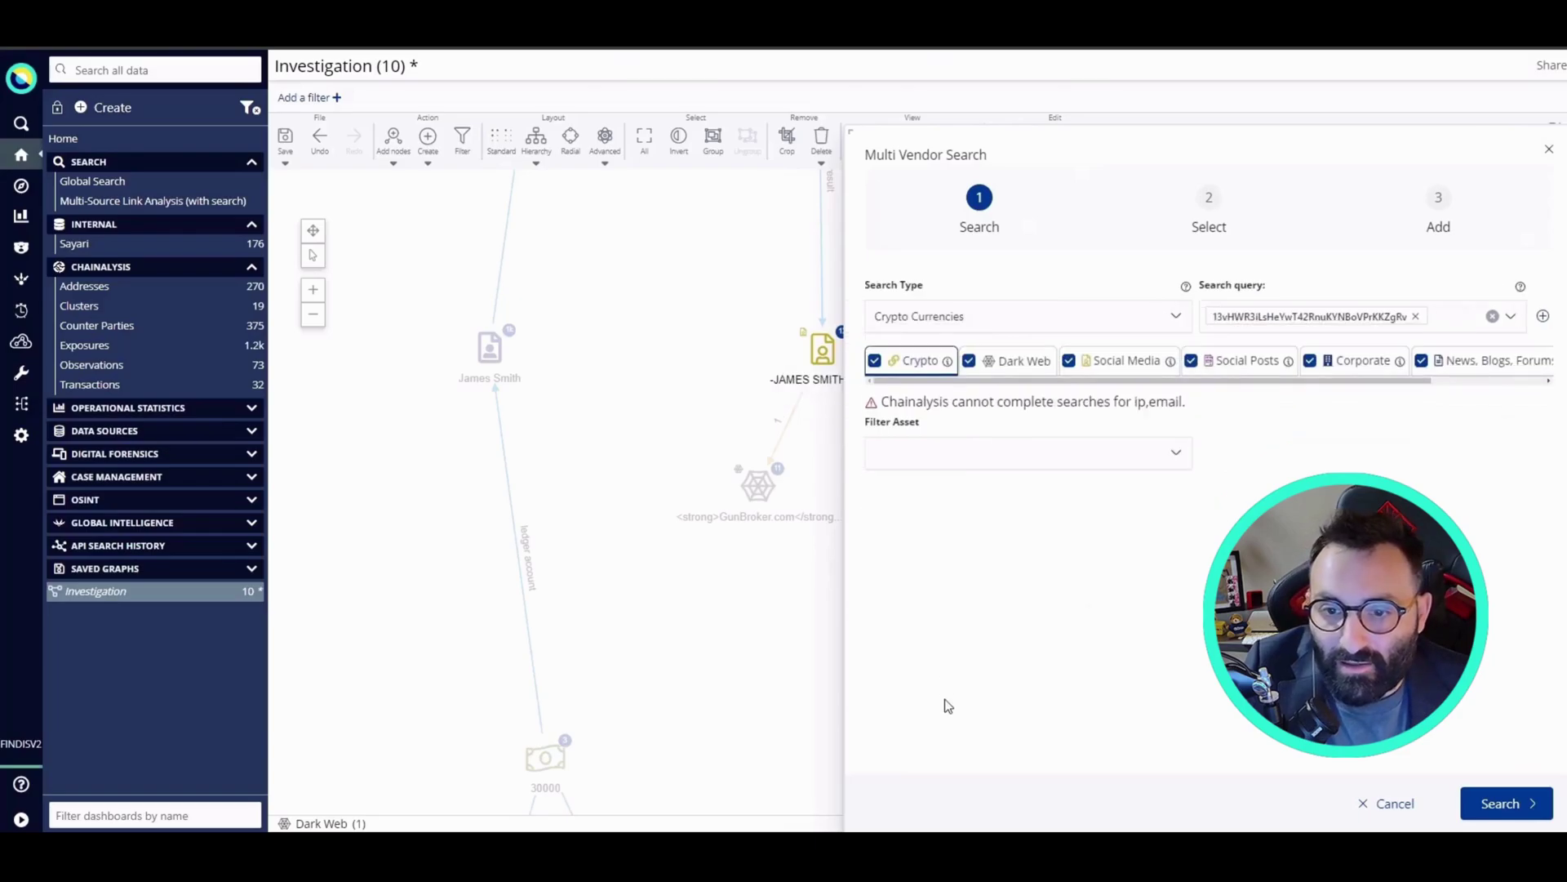
Search Crypto sources only for the BTC address and add the Bittrex.com exchange result.
click(970, 366)
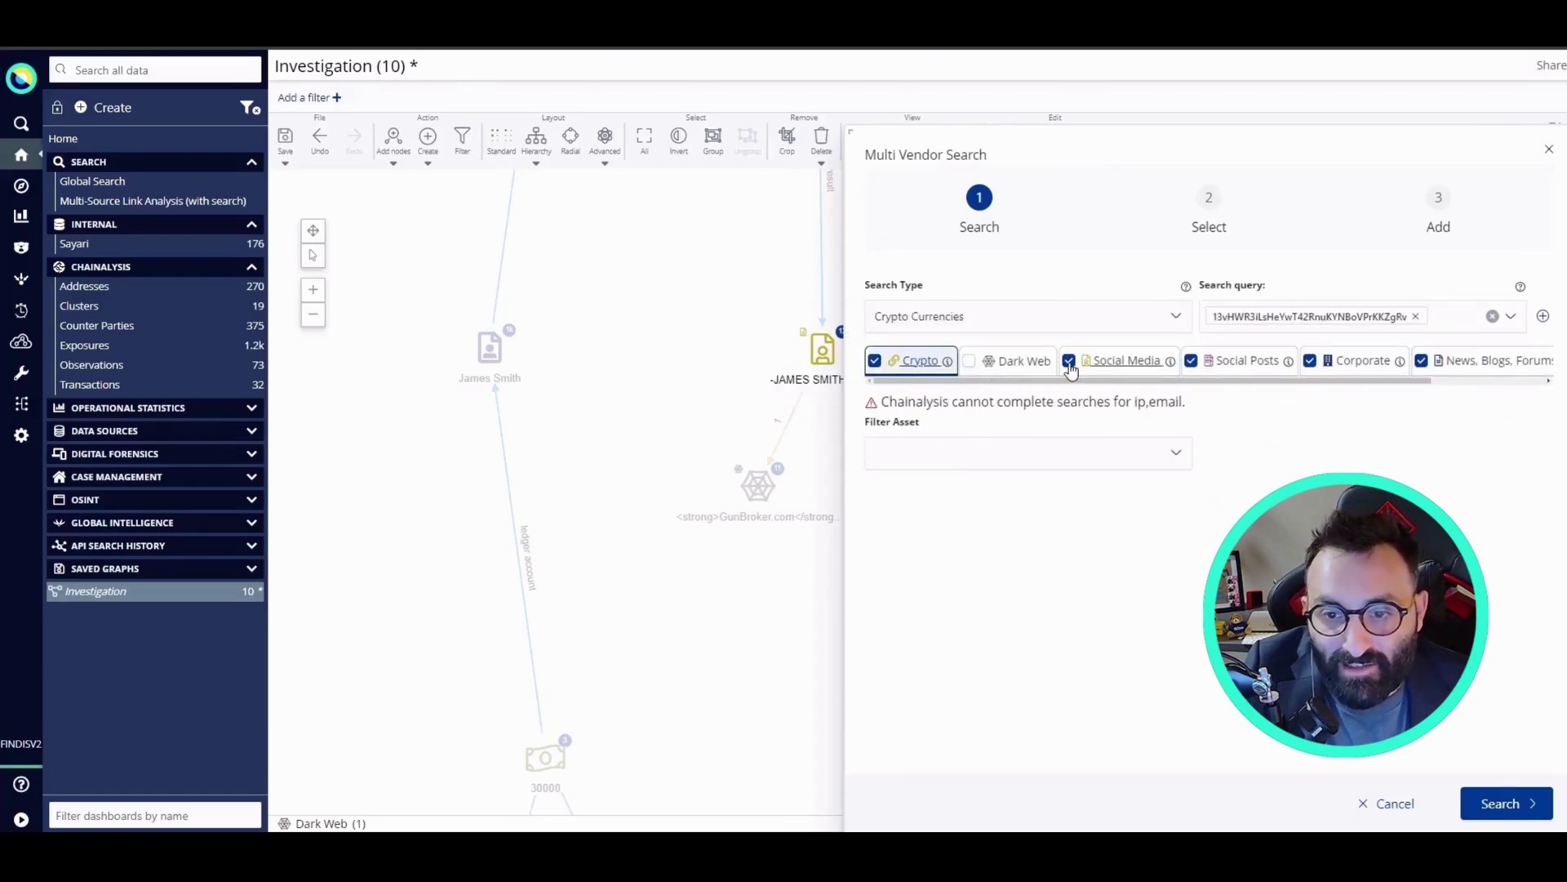
click(1069, 364)
click(1178, 360)
click(1283, 361)
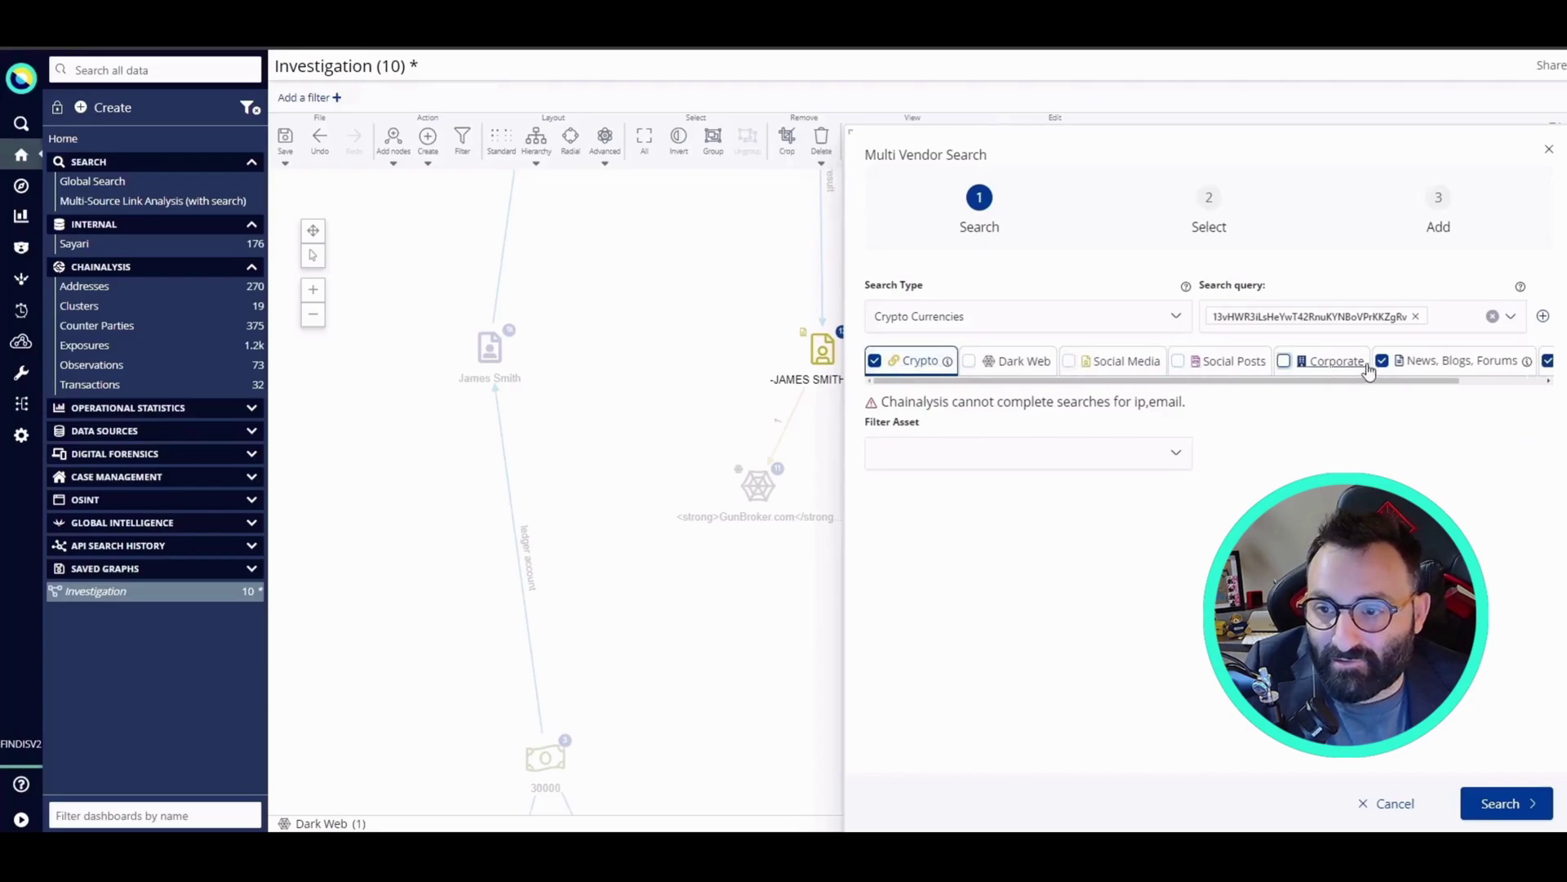
click(1382, 360)
click(1535, 361)
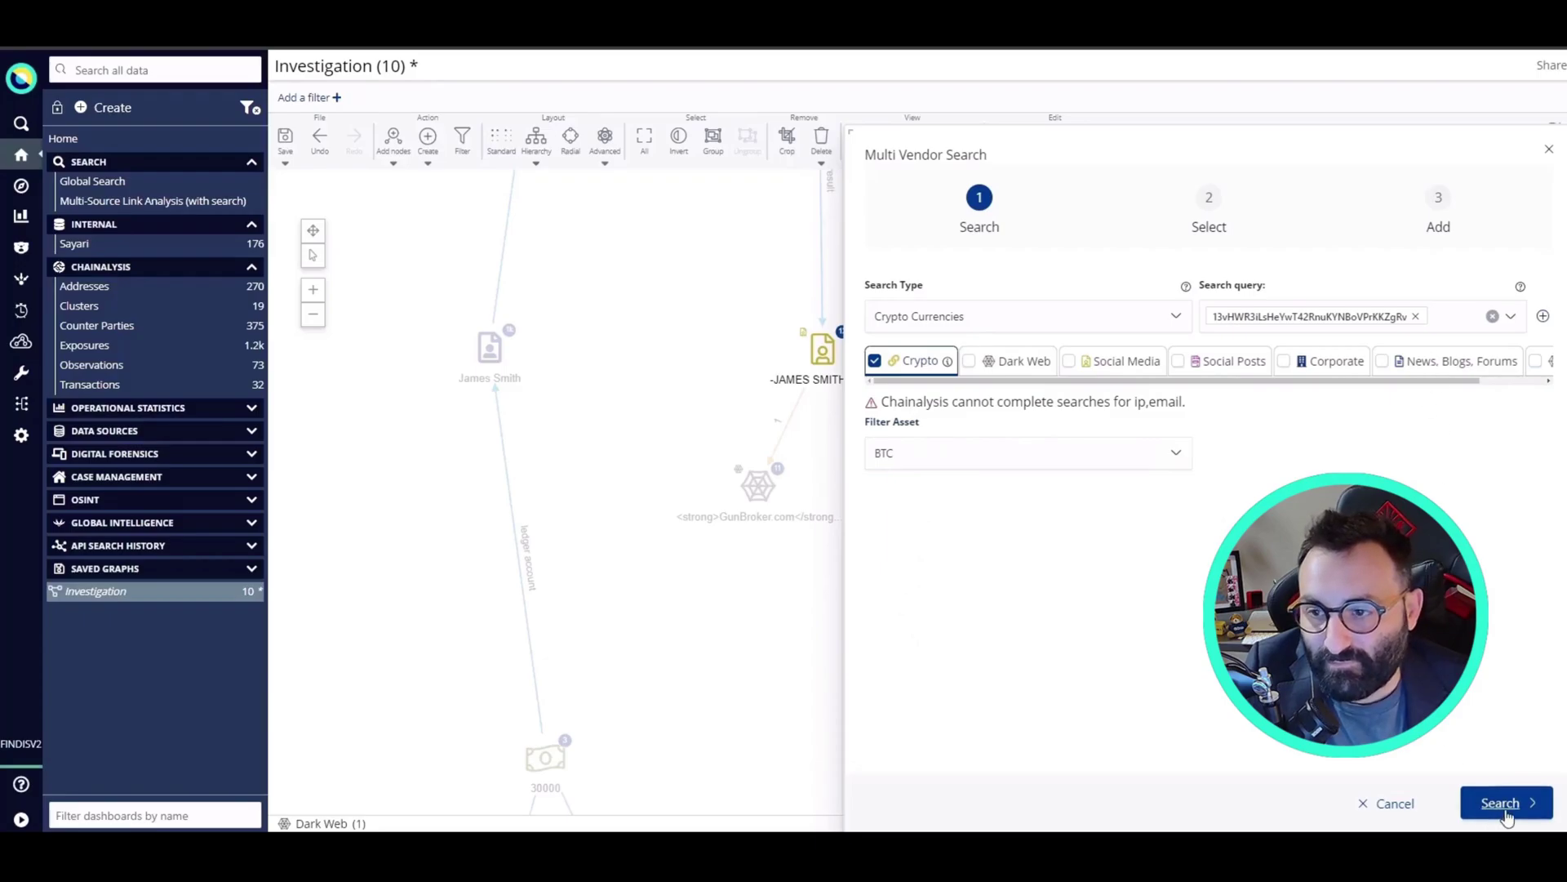
click(1478, 804)
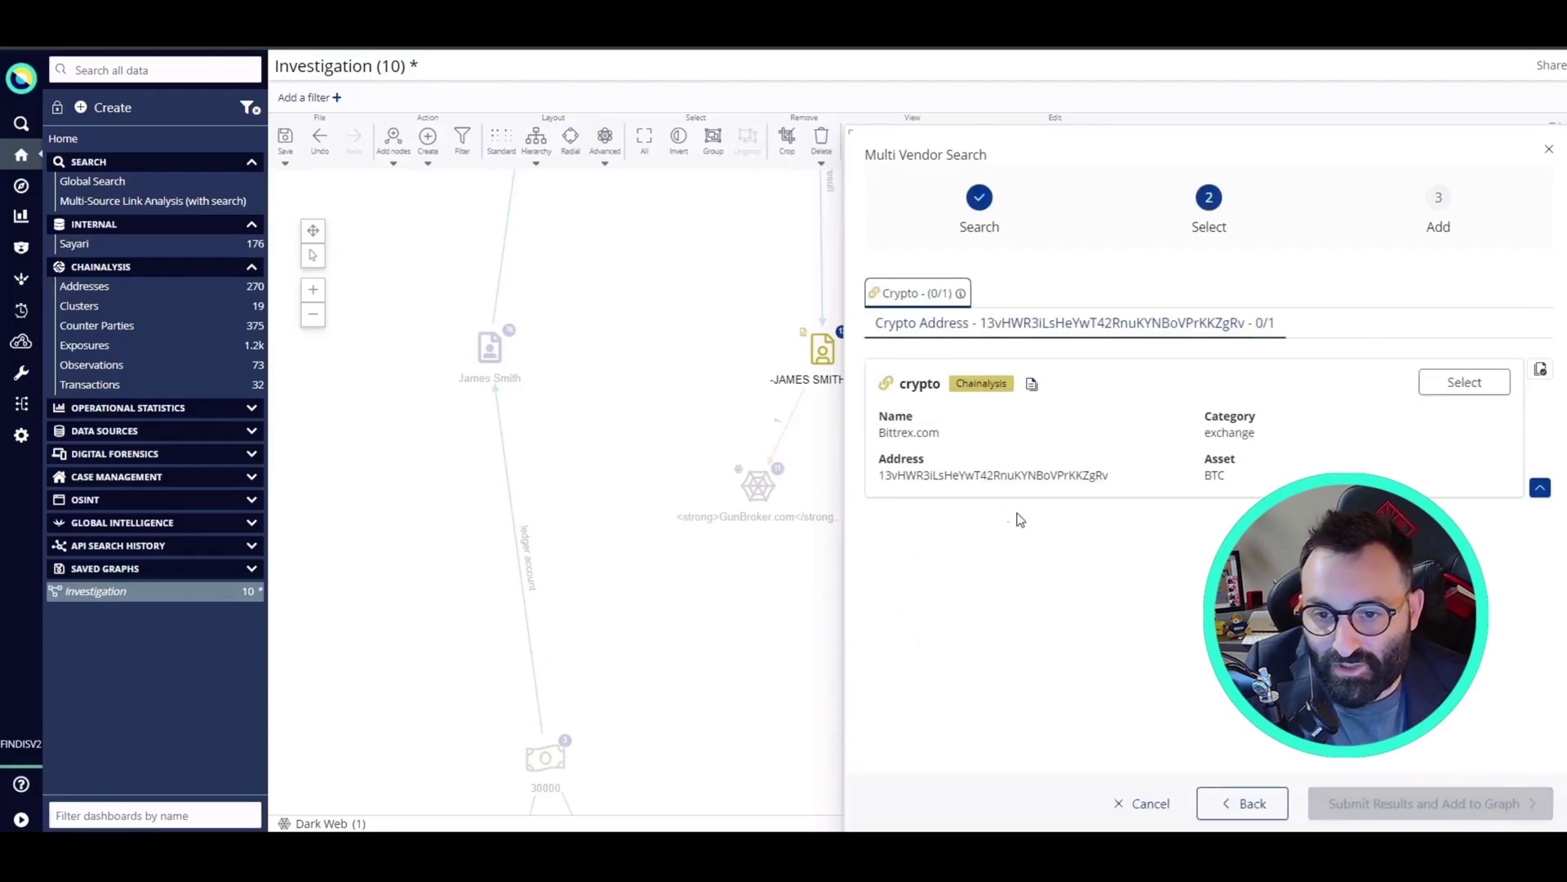
click(1465, 382)
click(1438, 811)
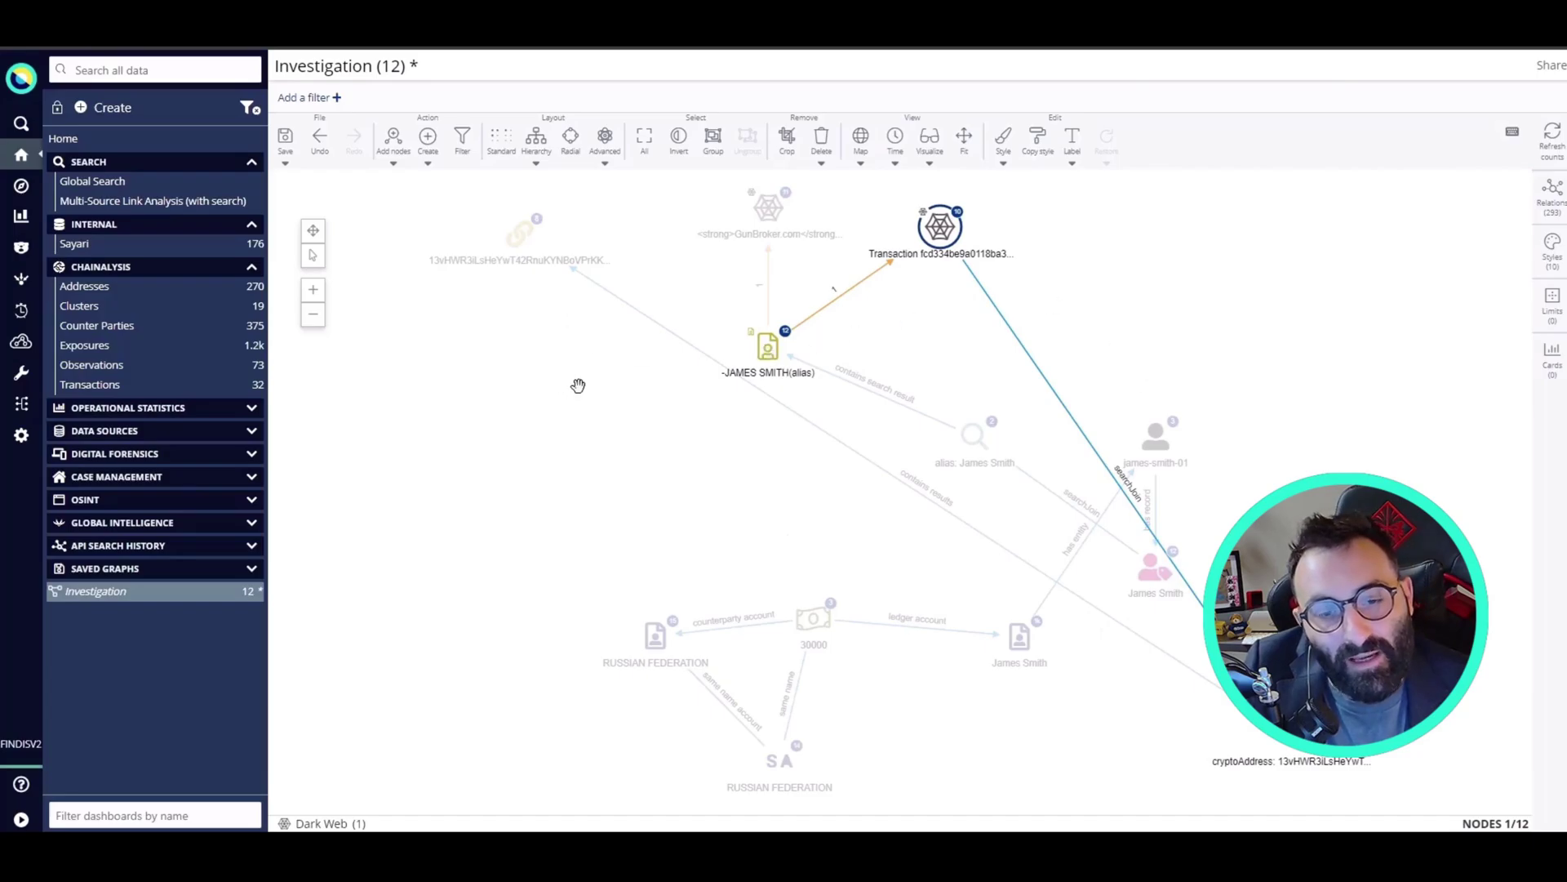
Load Chainalysis clusters for the crypto address node and add its cluster root address nodes.
click(566, 352)
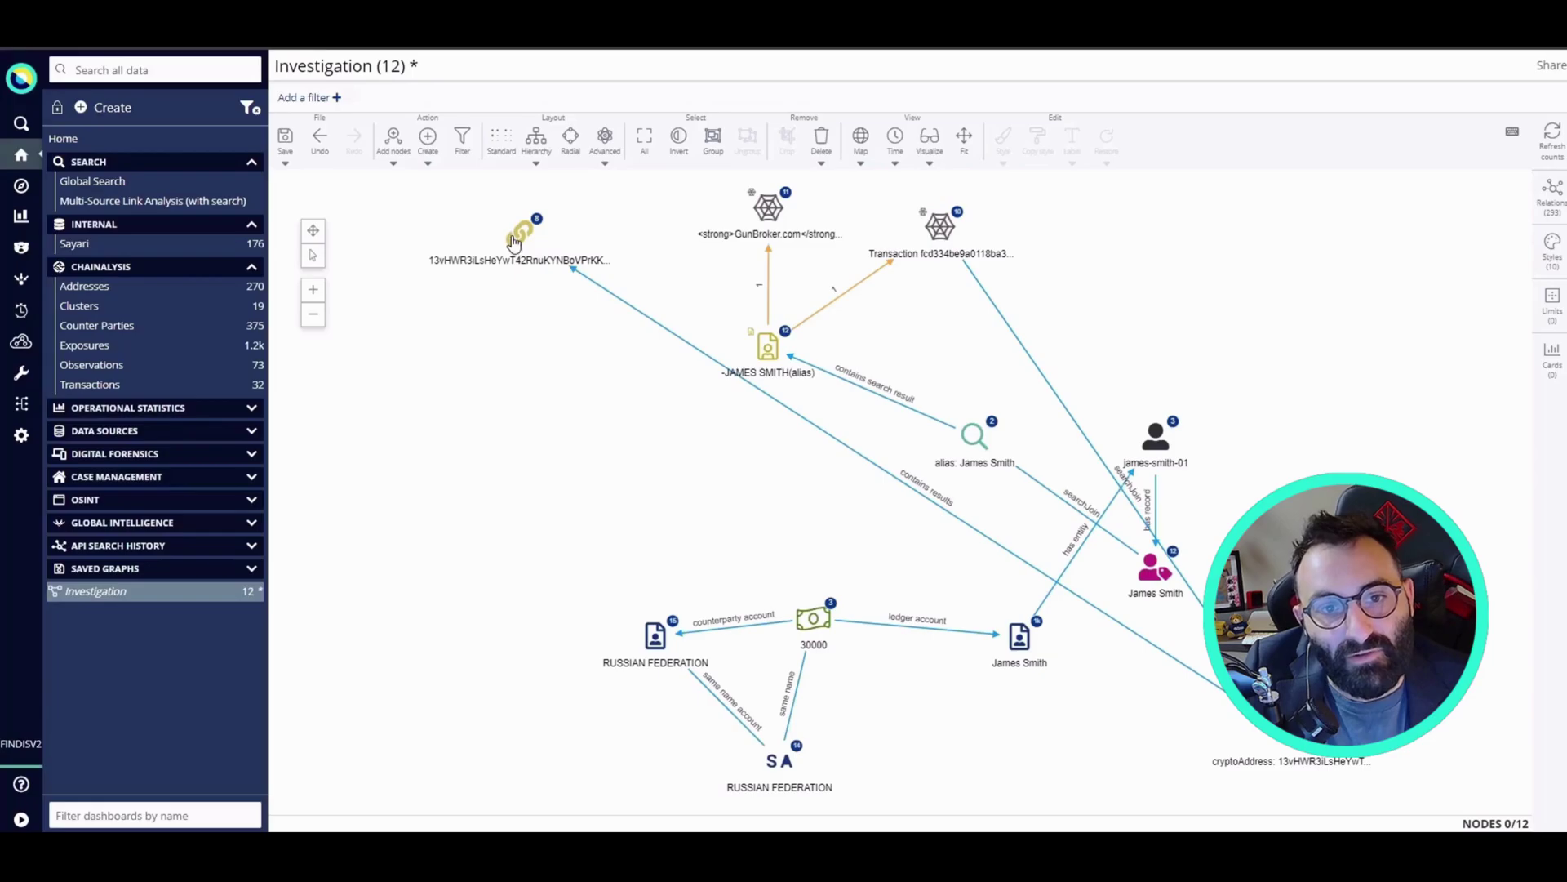
mouse_move(614, 410)
mouse_down()
mouse_move(588, 392)
mouse_move(614, 441)
mouse_up()
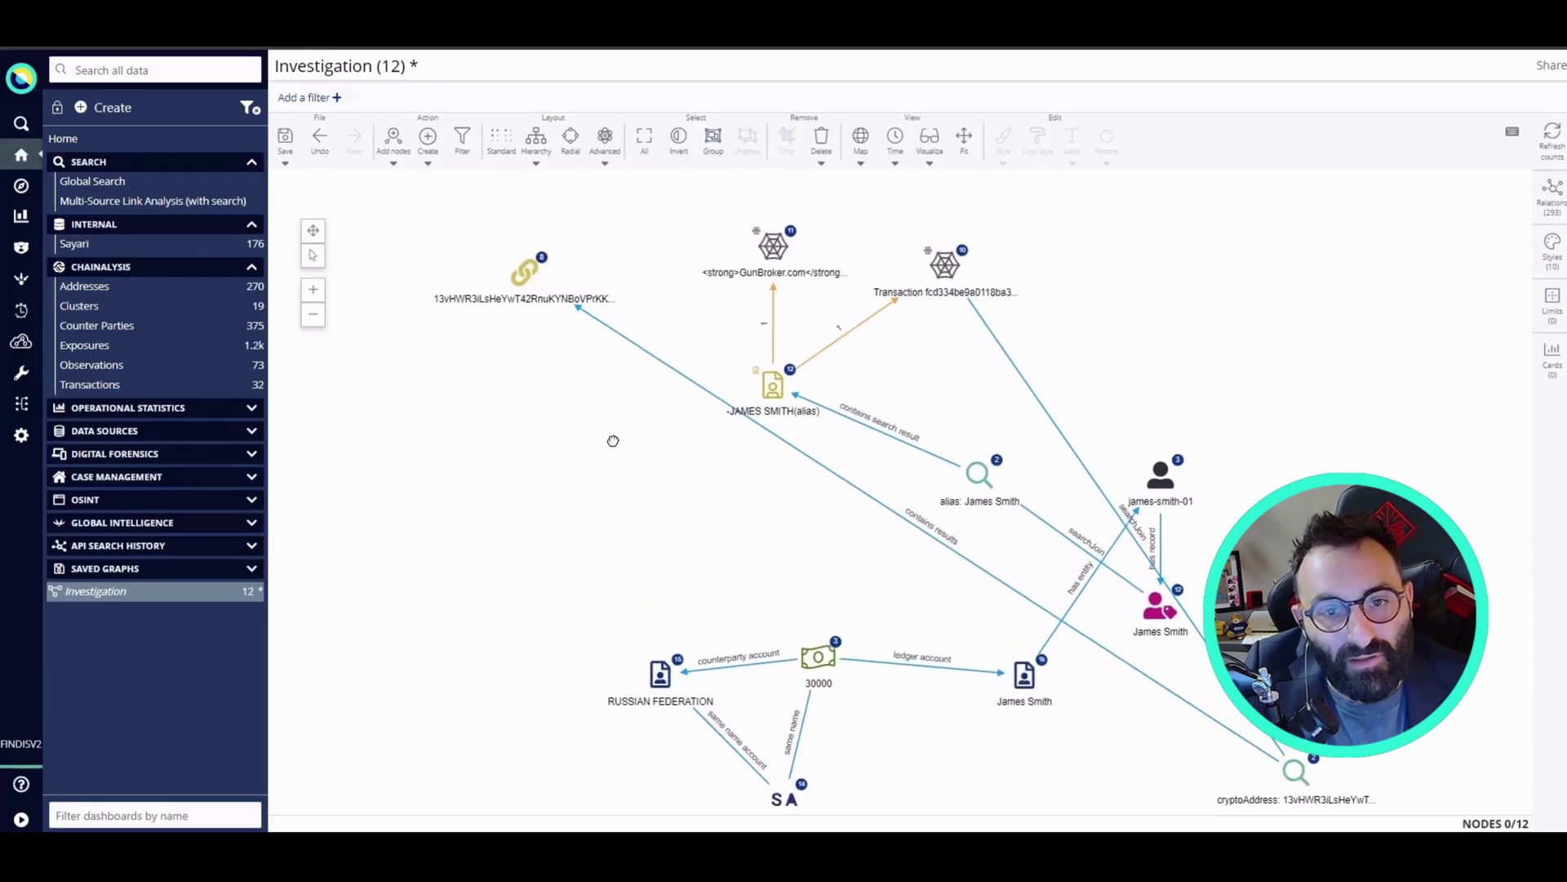
click(538, 289)
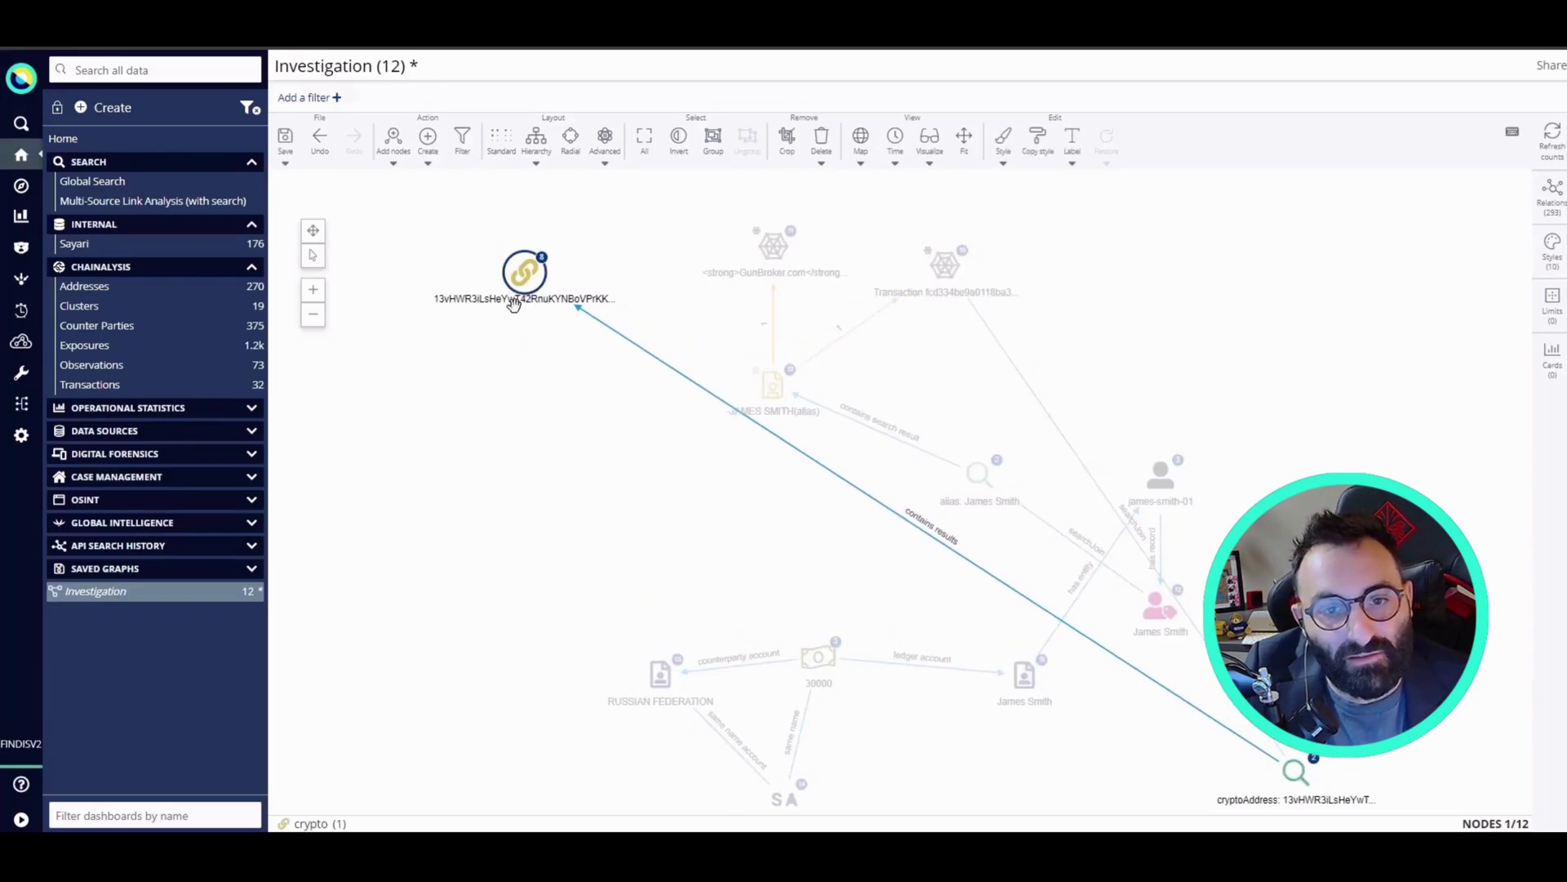
right_click(525, 274)
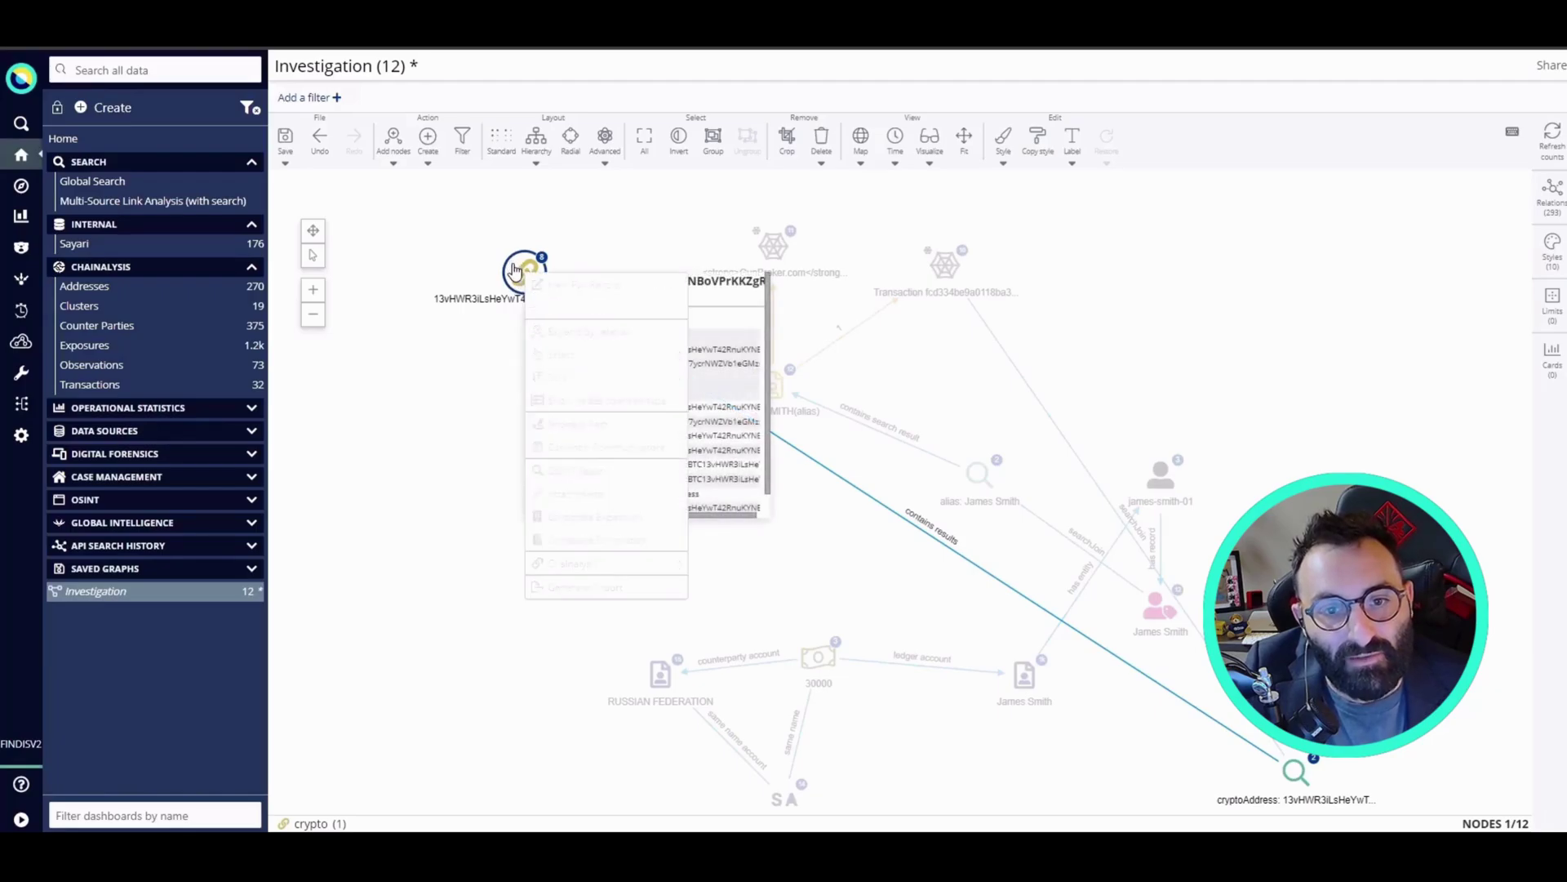
mouse_move(589, 563)
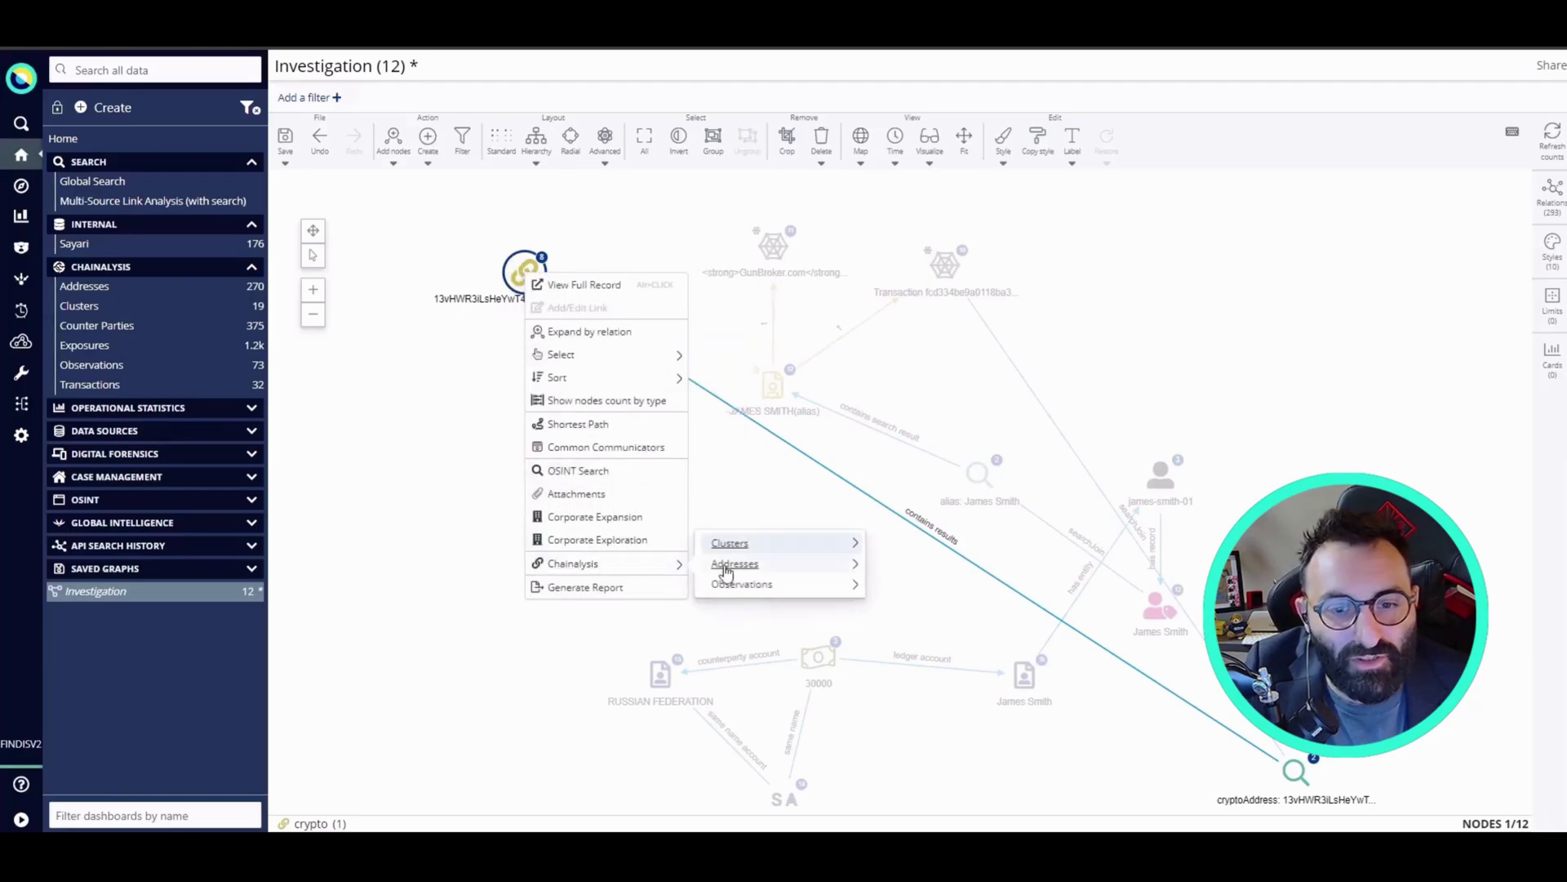
mouse_move(750, 553)
click(806, 532)
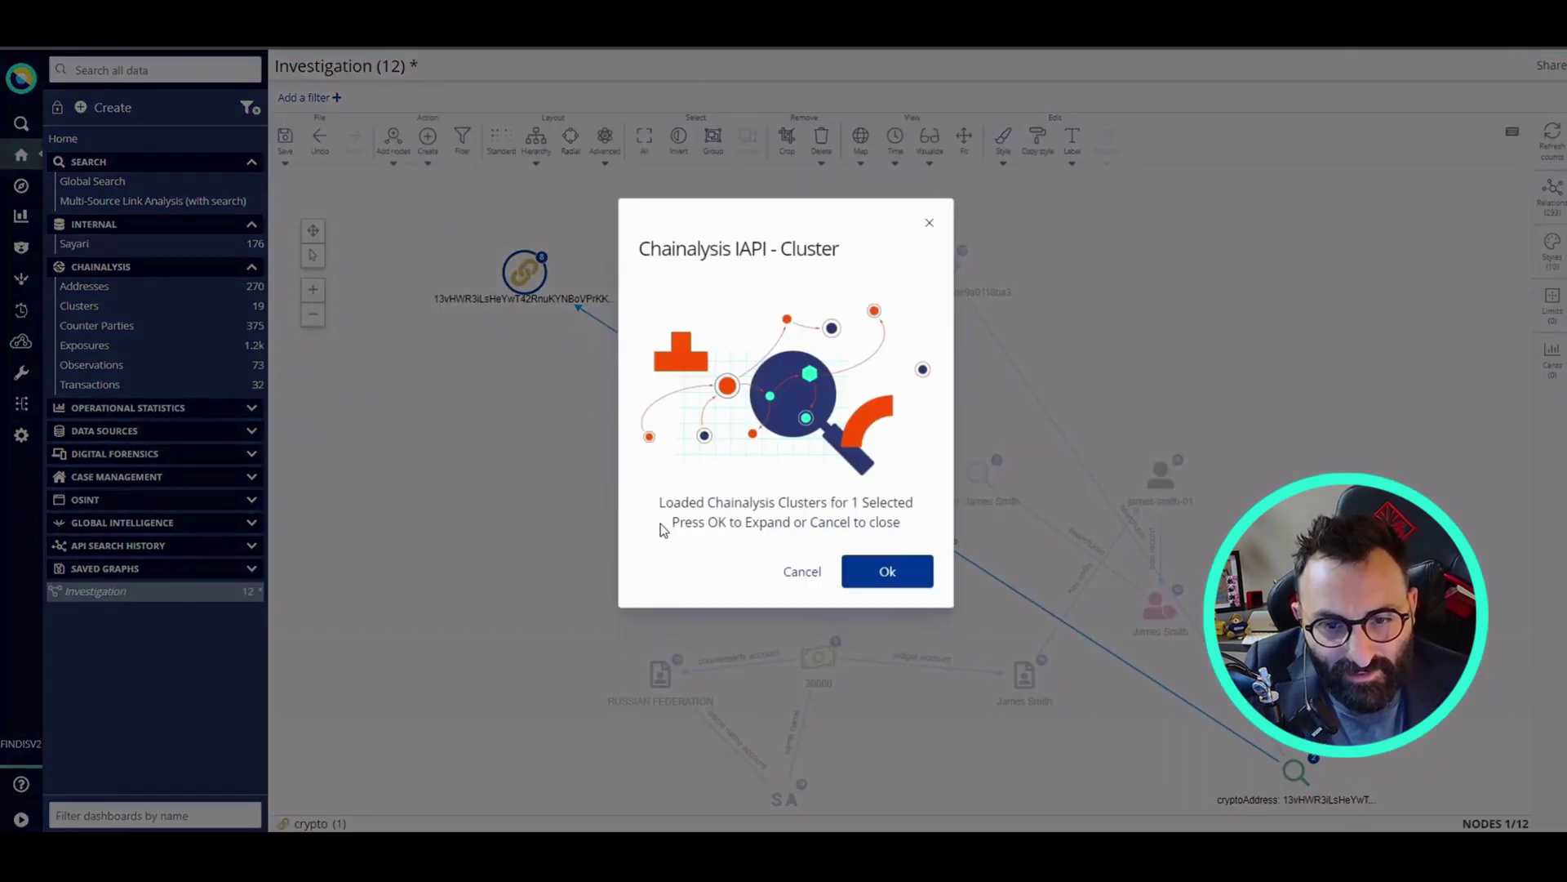
click(876, 565)
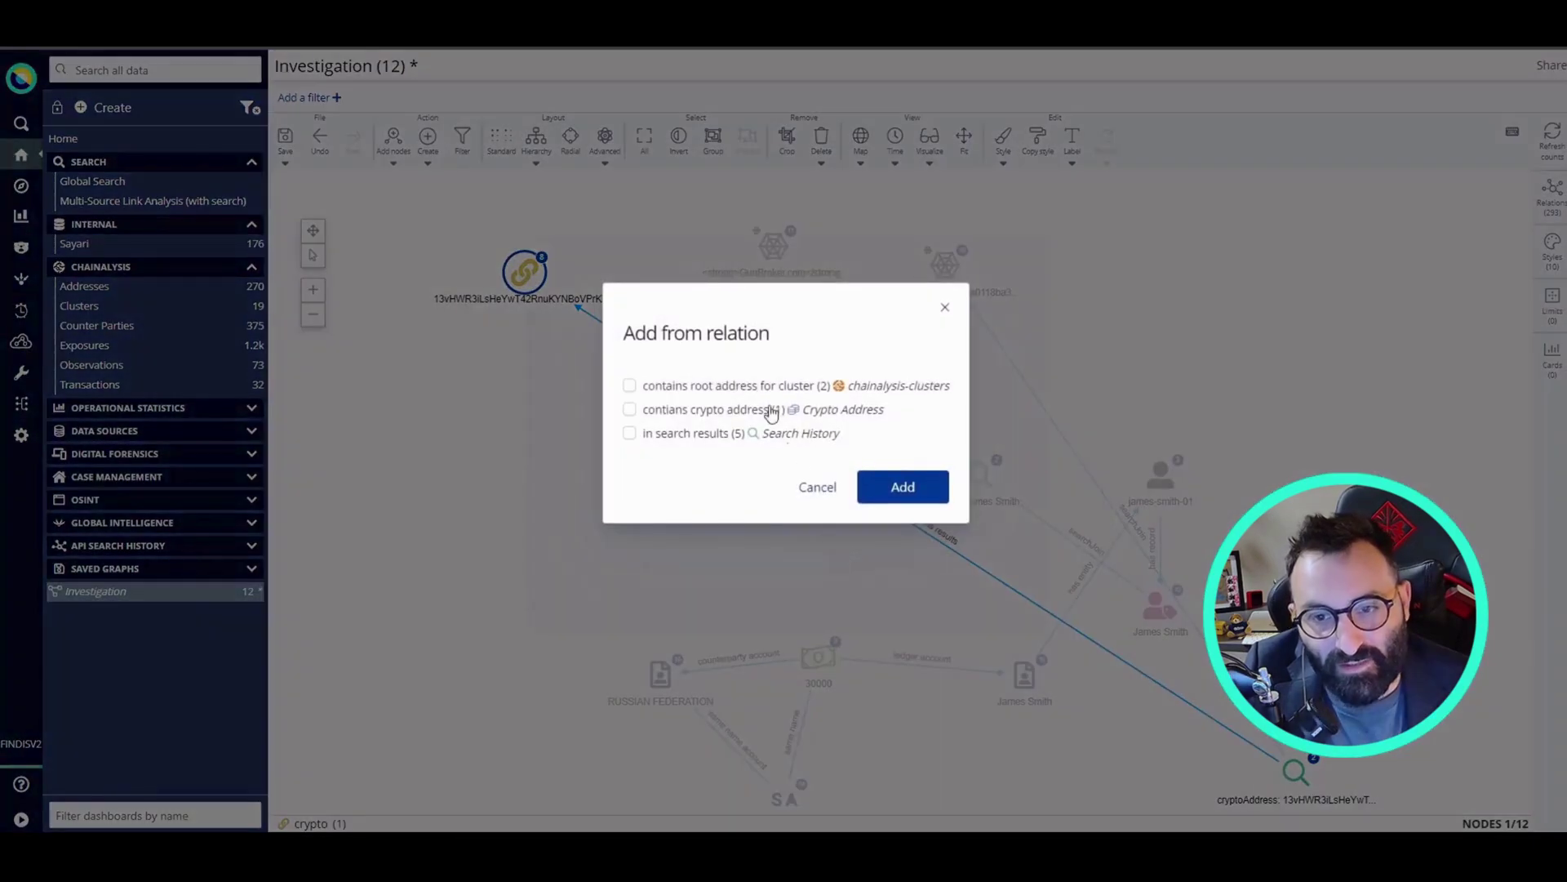
click(727, 388)
click(903, 487)
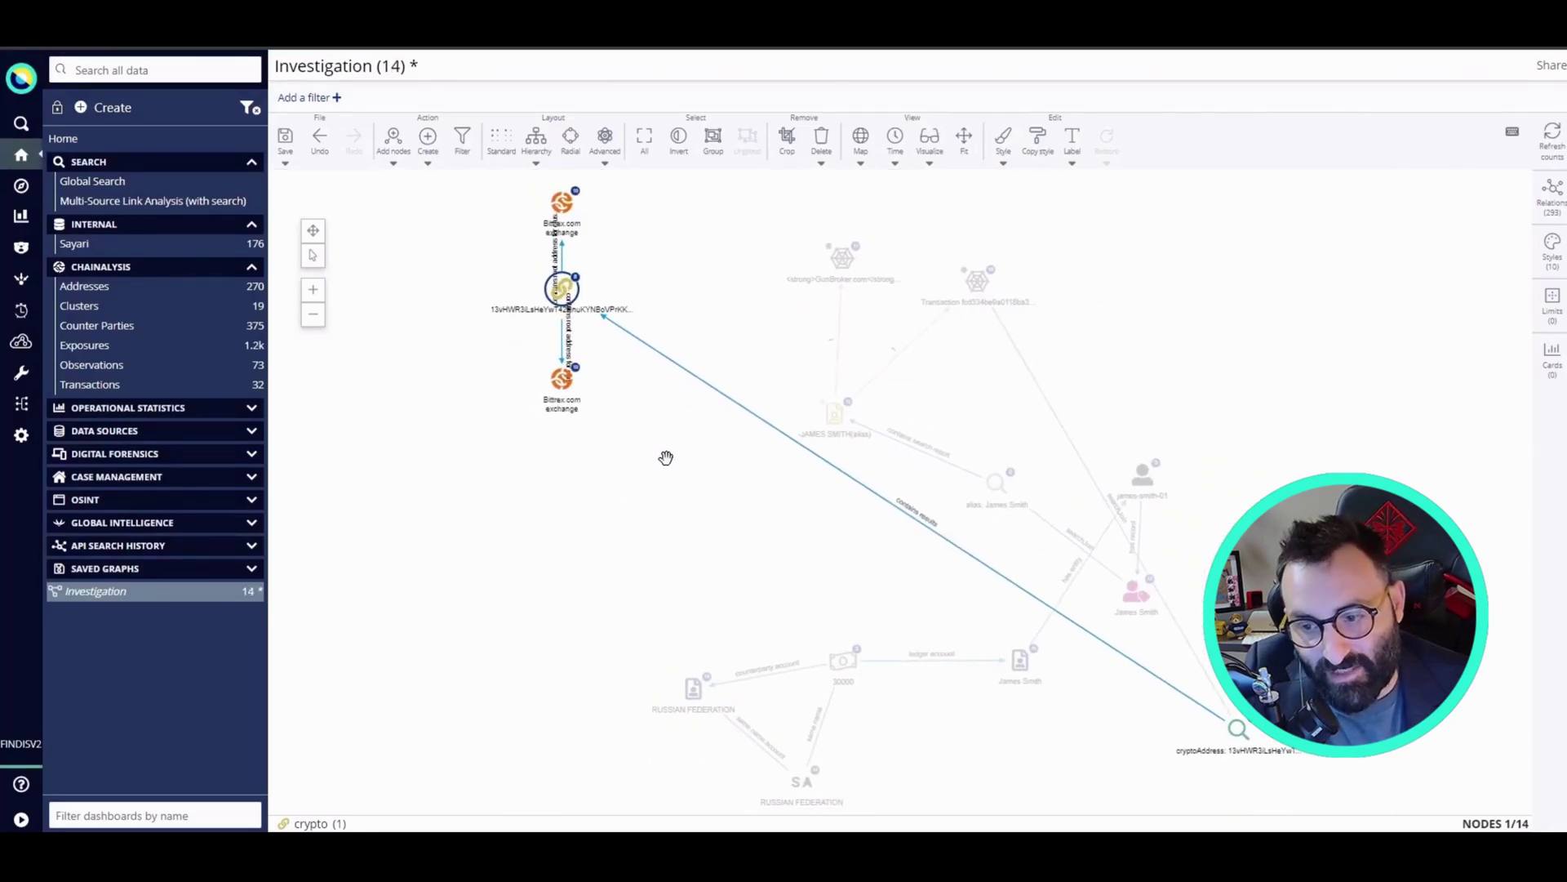
Move the top Bittrex.com exchange node down-left and clear the selection.
click(641, 464)
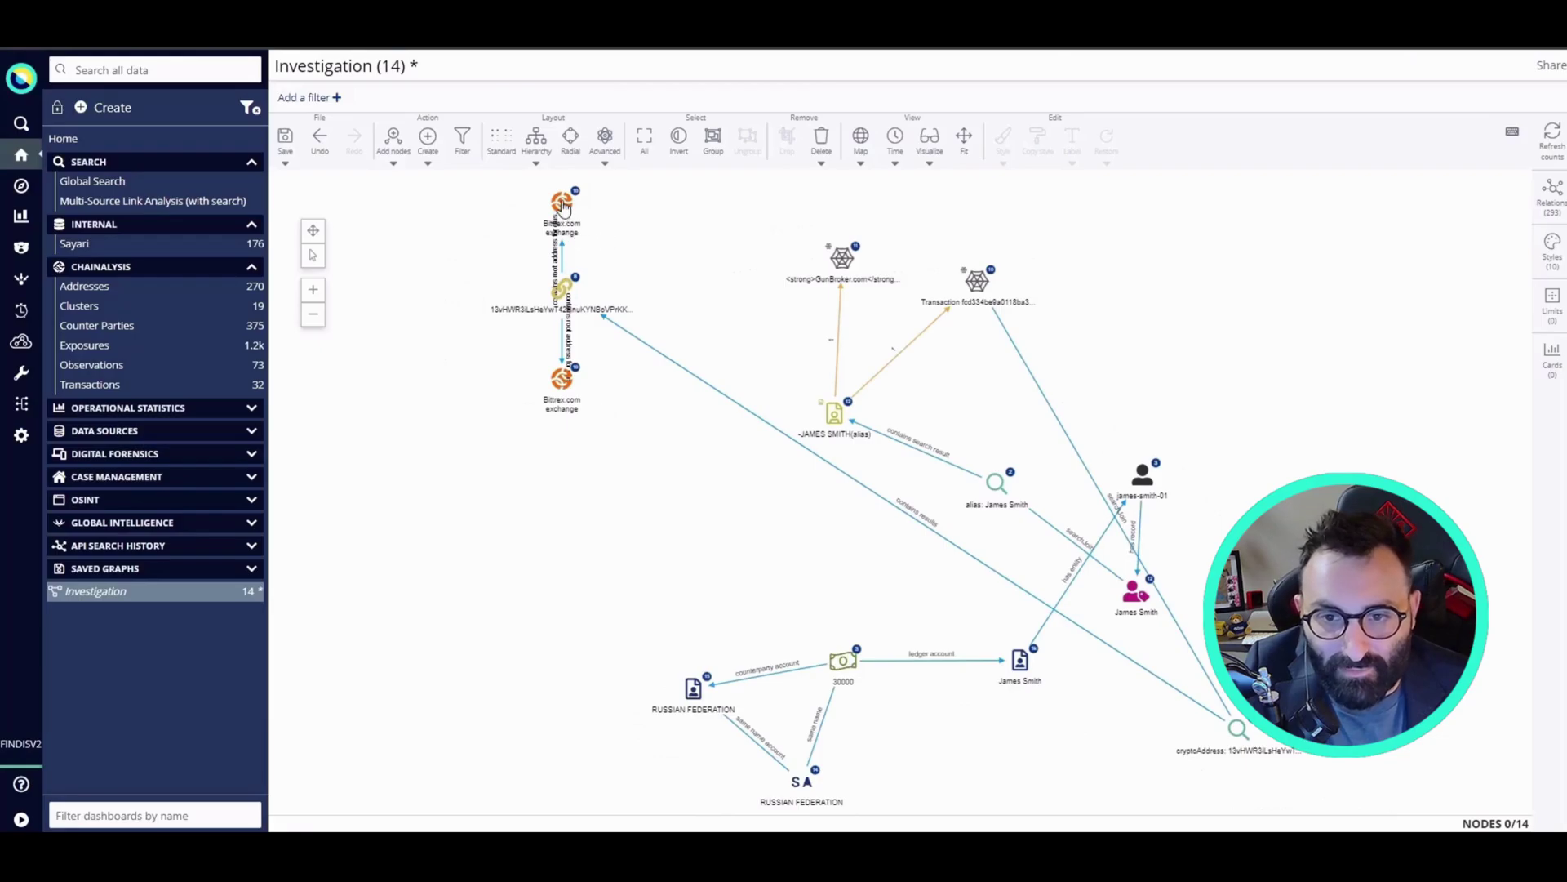
drag(562, 206, 502, 376)
mouse_move(502, 376)
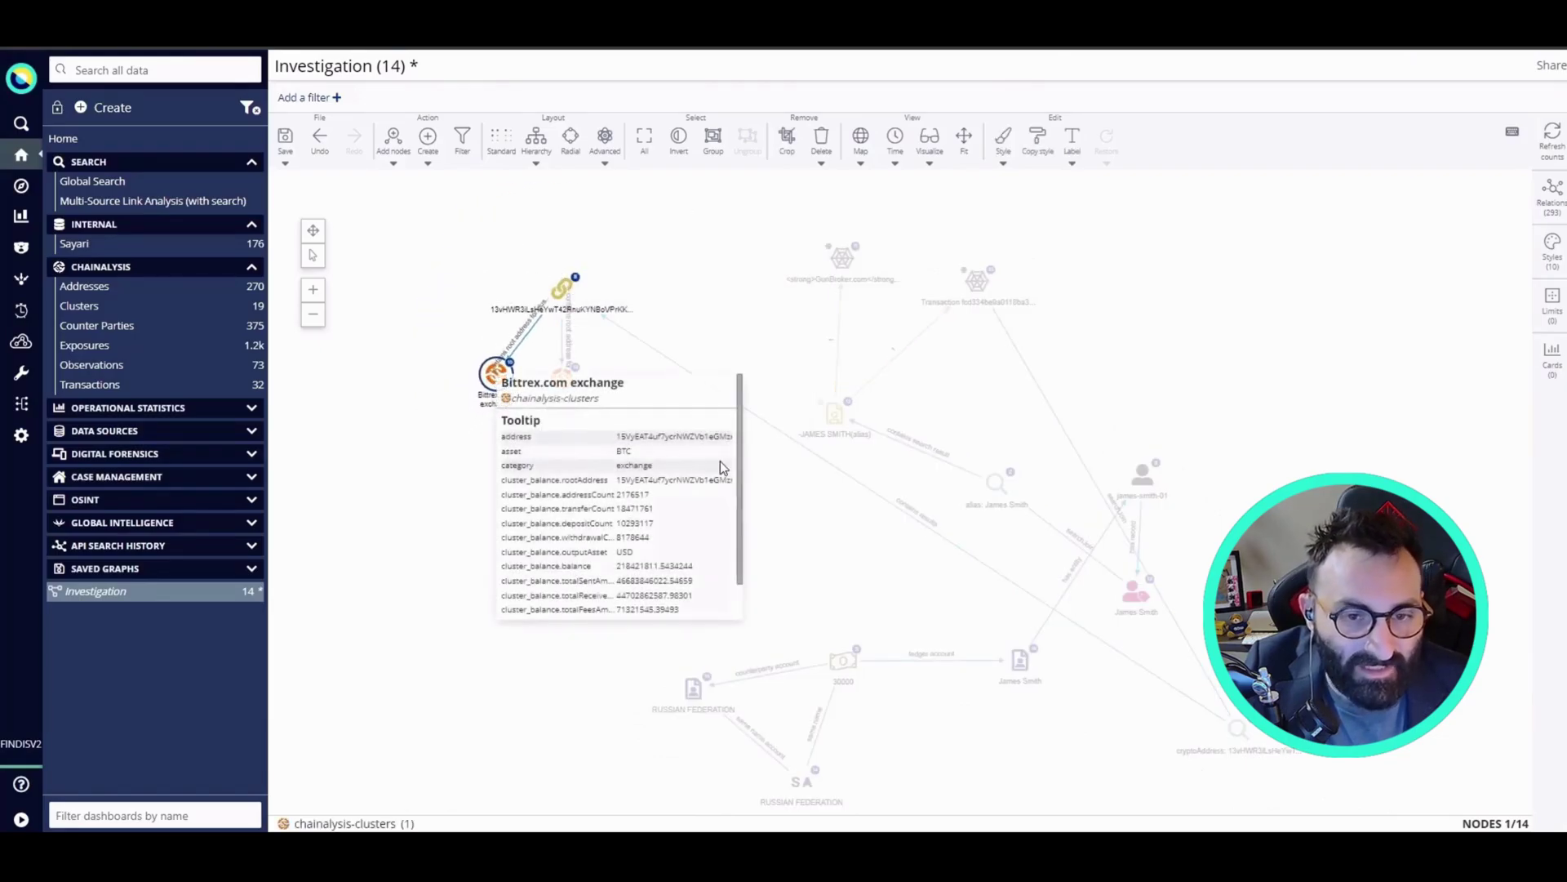
click(847, 551)
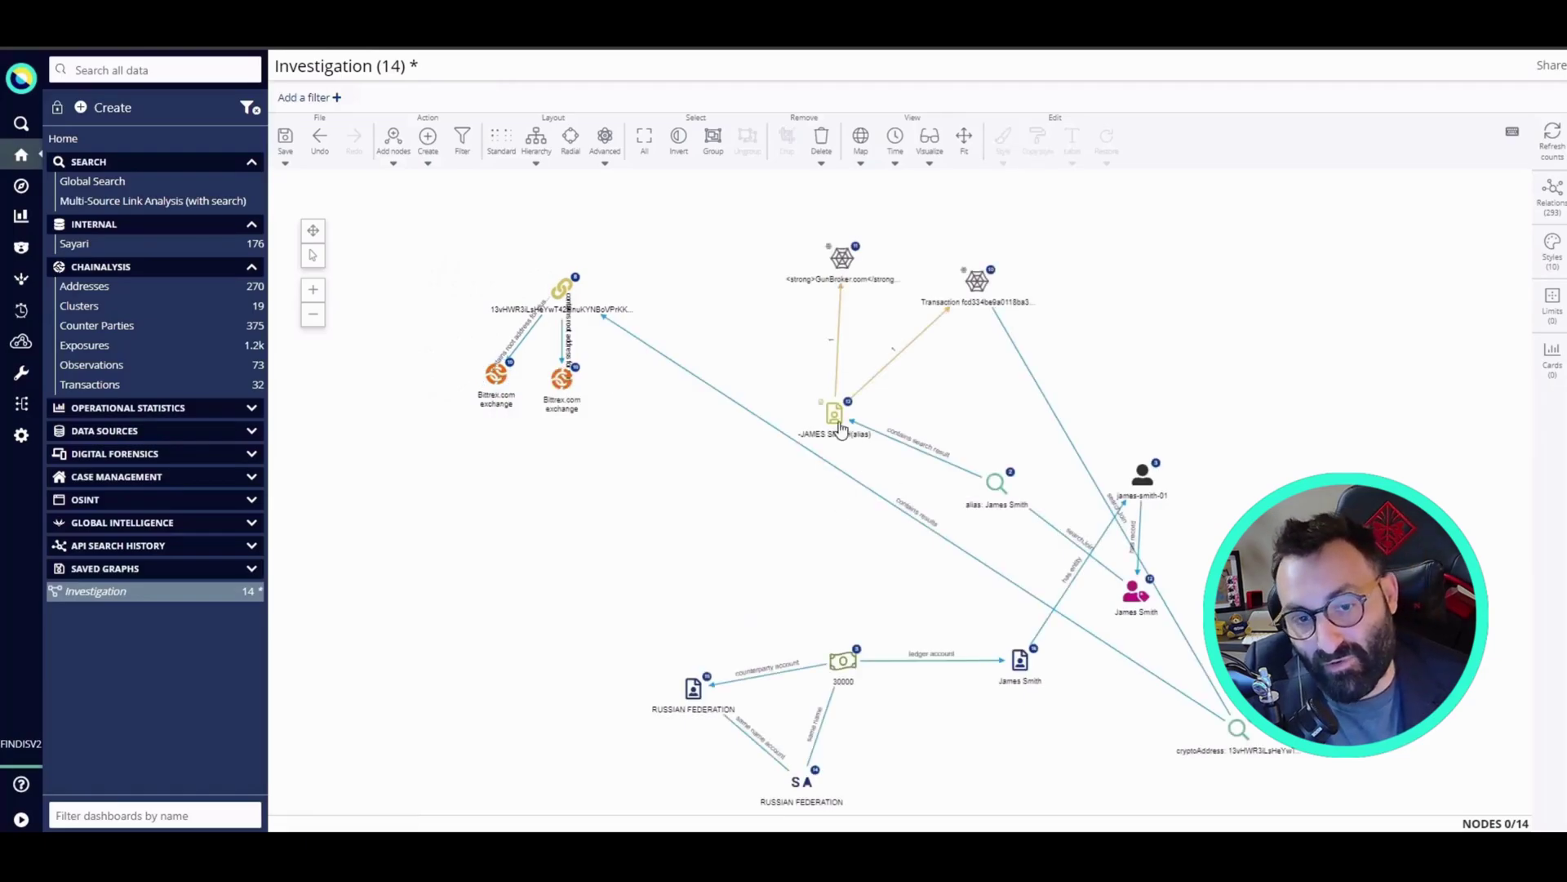
Apply Compact Hierarchy with JAMES SMITH(alias) selected, then zoom and pan to read the tree.
click(835, 425)
click(535, 151)
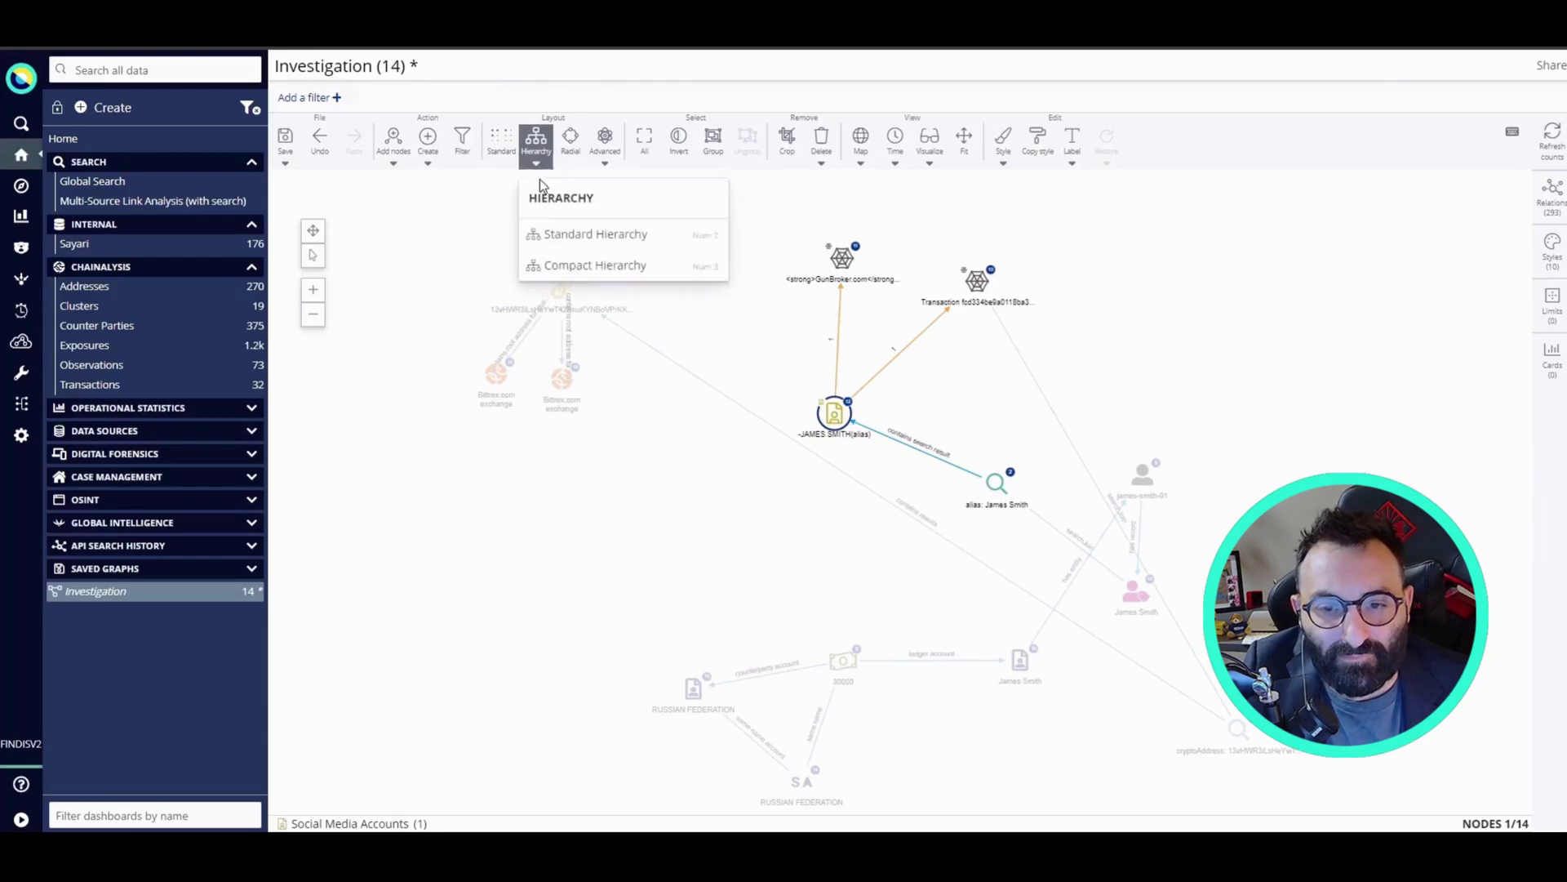
click(602, 273)
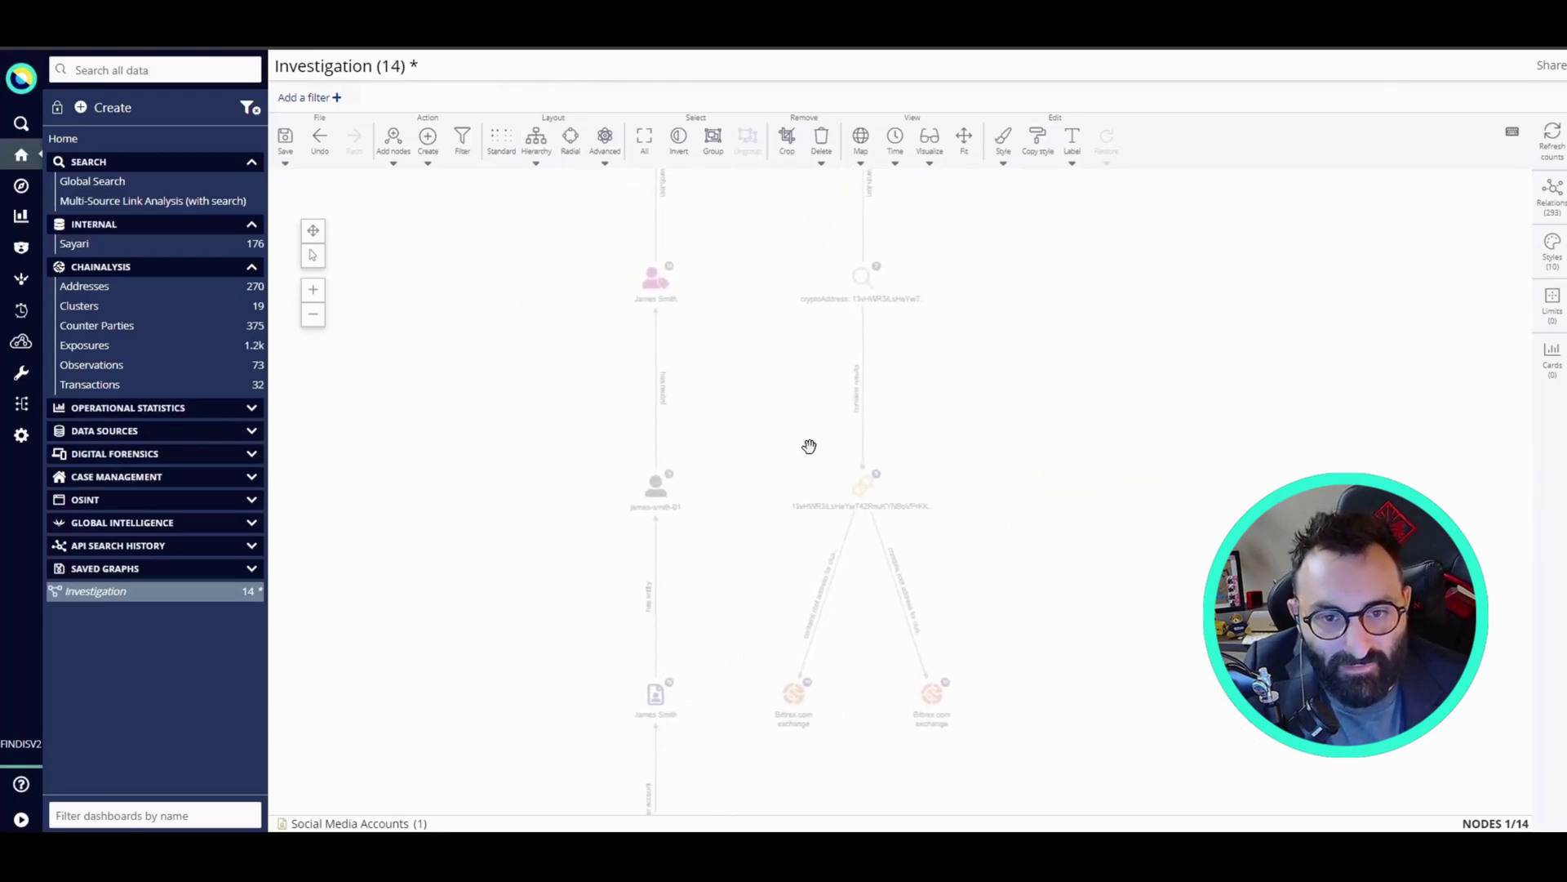
click(990, 525)
scroll(990, 525, up, 2)
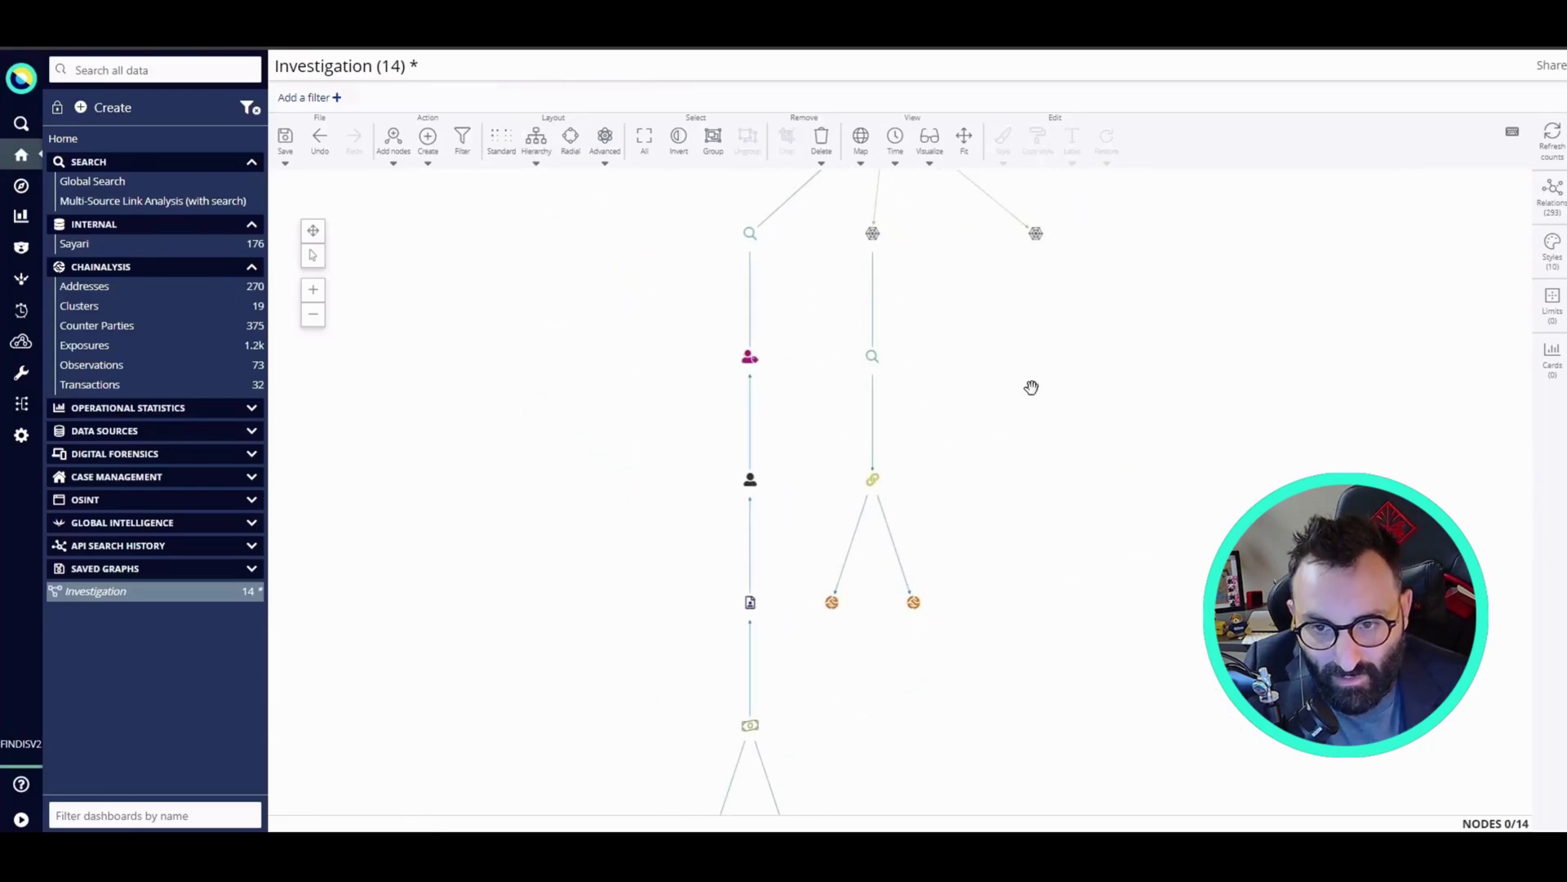
drag(1016, 339, 897, 367)
scroll(897, 367, up, 2)
drag(920, 315, 876, 444)
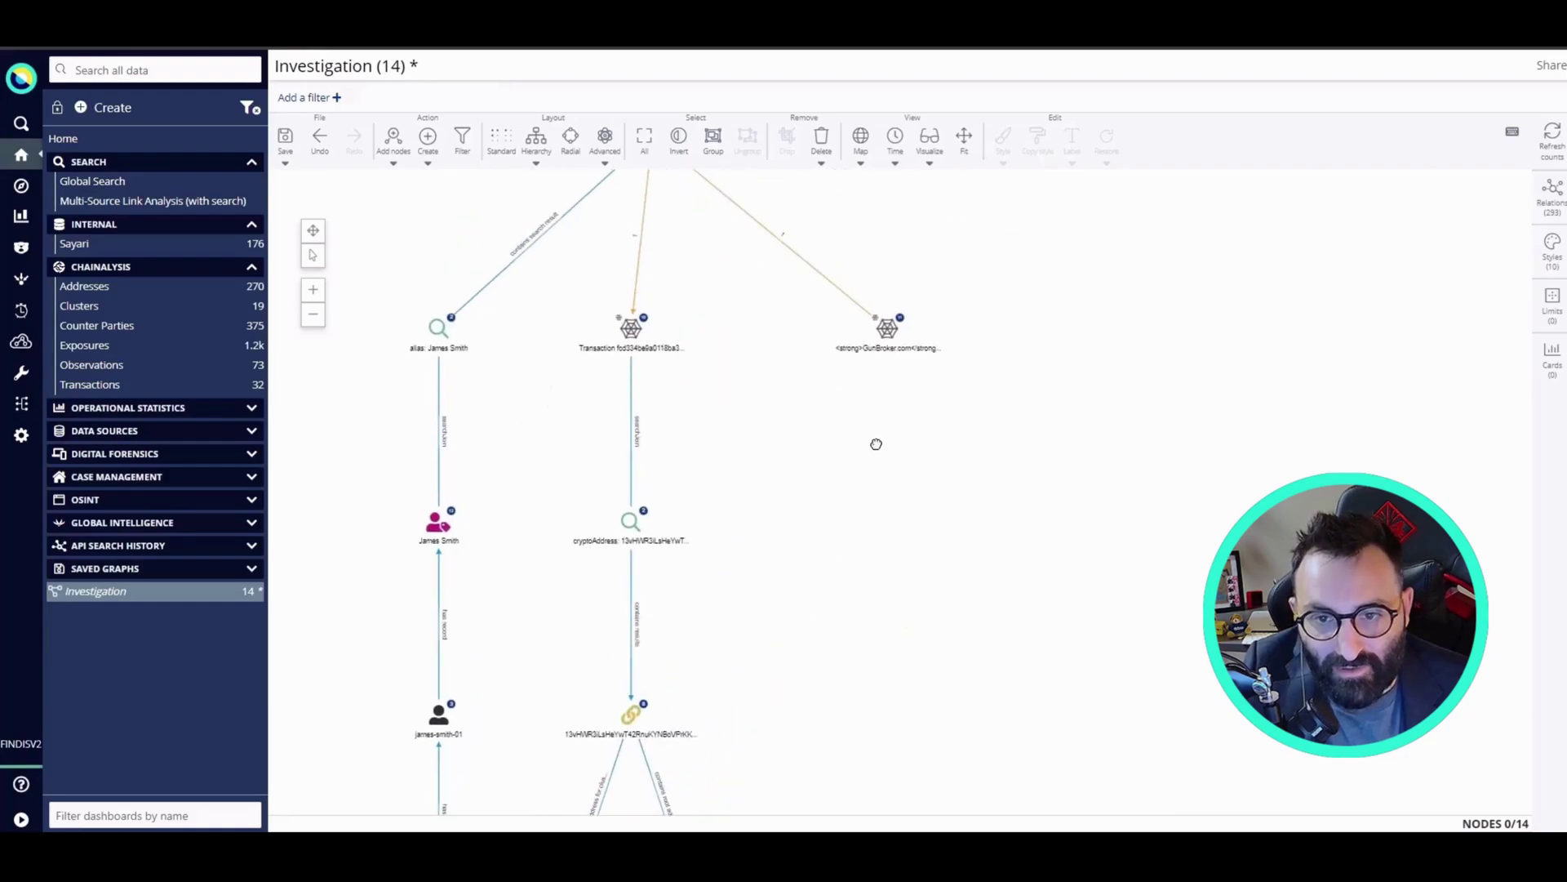
right_click(890, 339)
Start a multi-vendor search from GunBroker.com, deleting the onion, page address and general search queries.
click(943, 524)
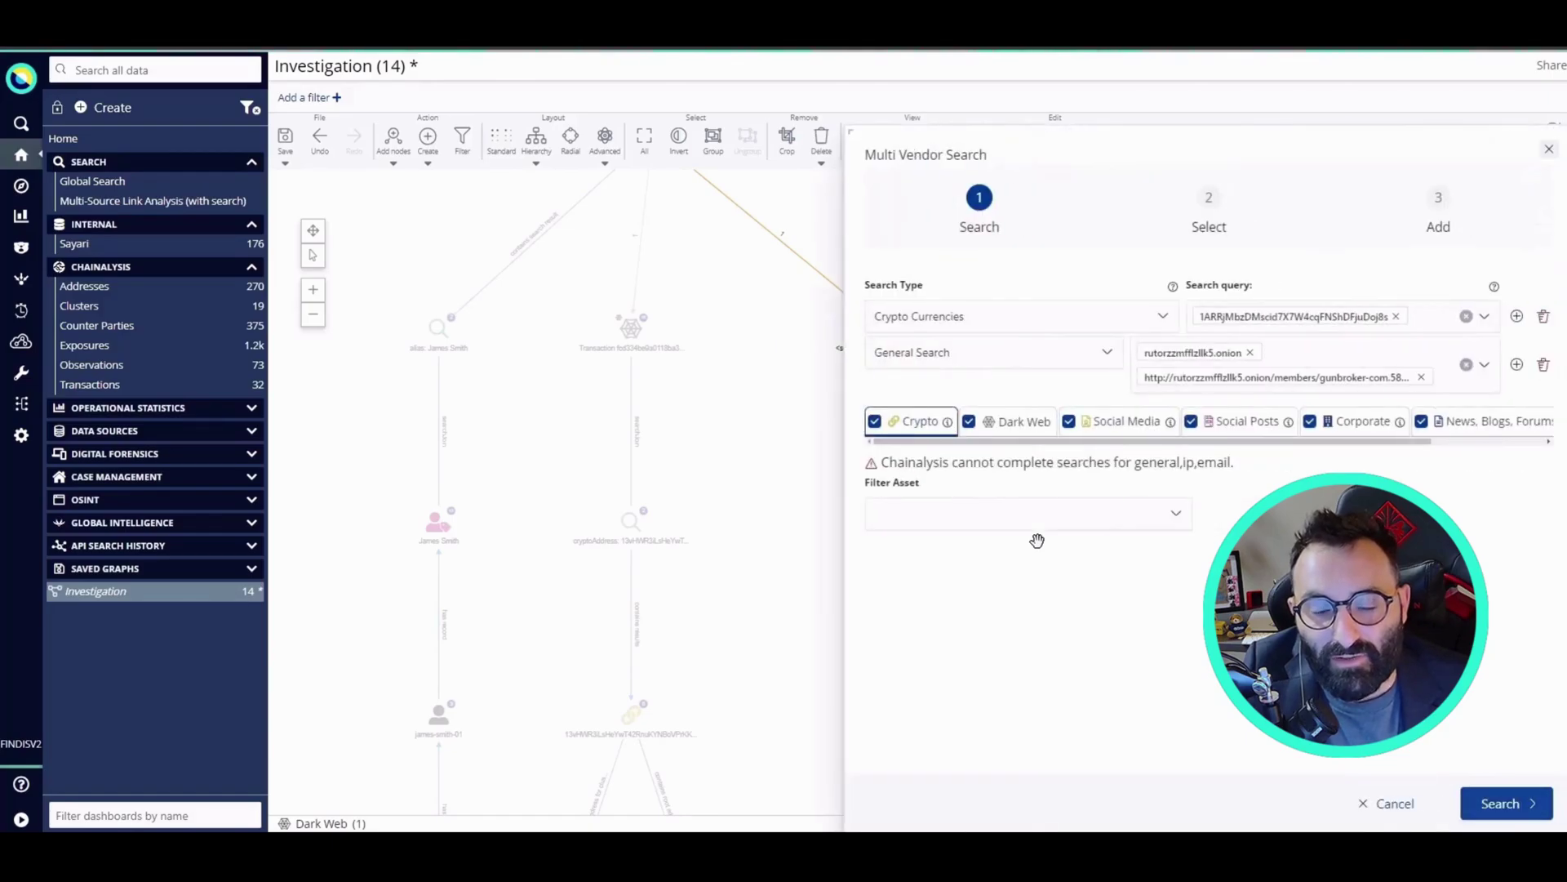
click(1249, 354)
click(1421, 353)
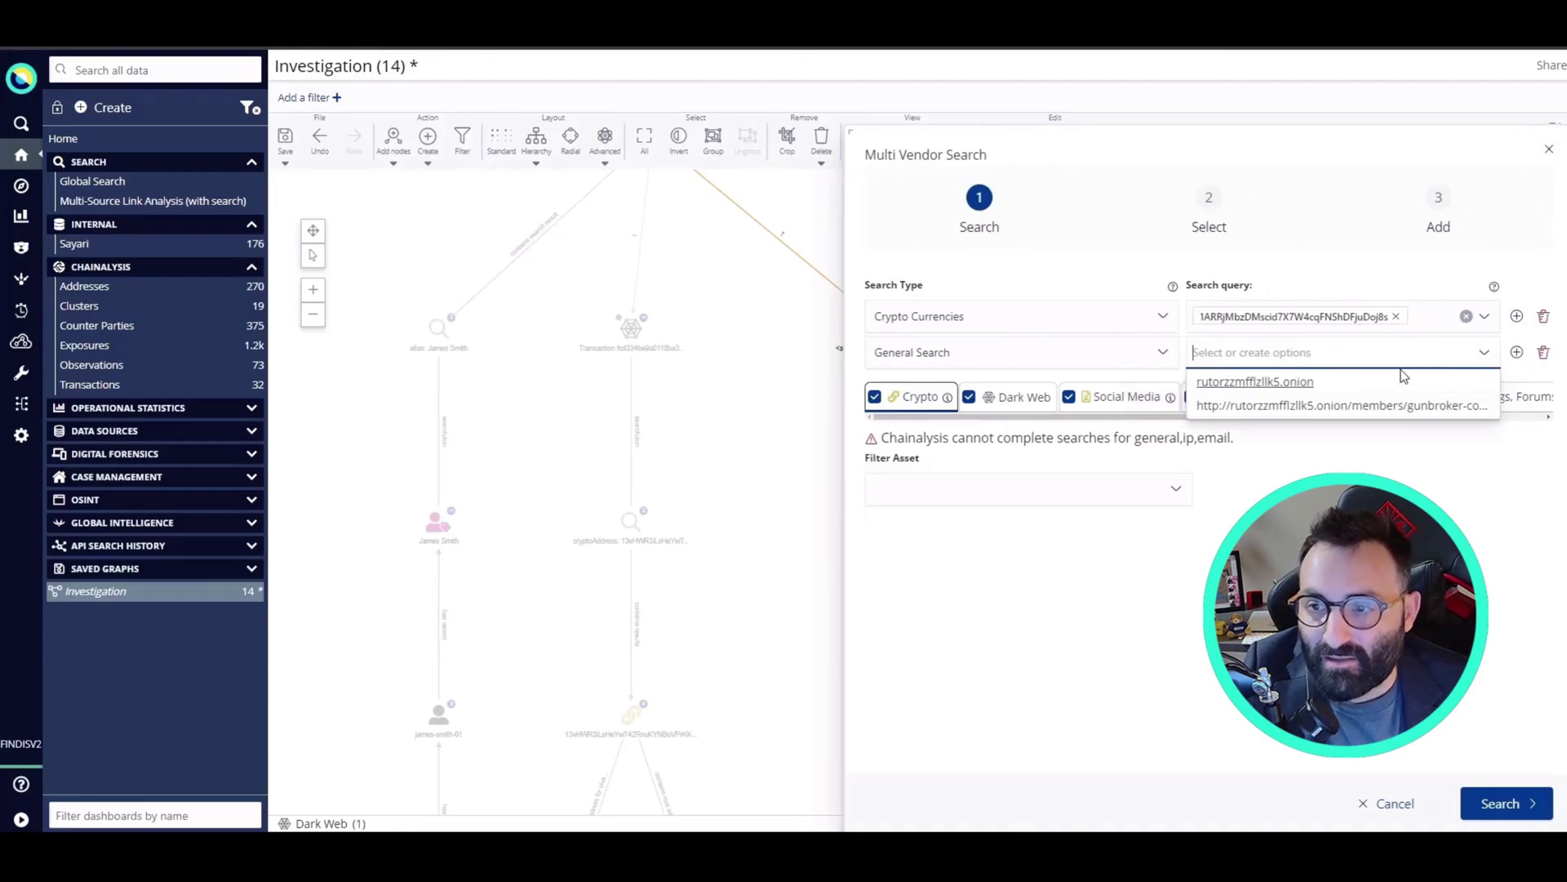
click(1540, 354)
Search Crypto sources only and add the Chainalysis BTC address result to the graph.
click(970, 361)
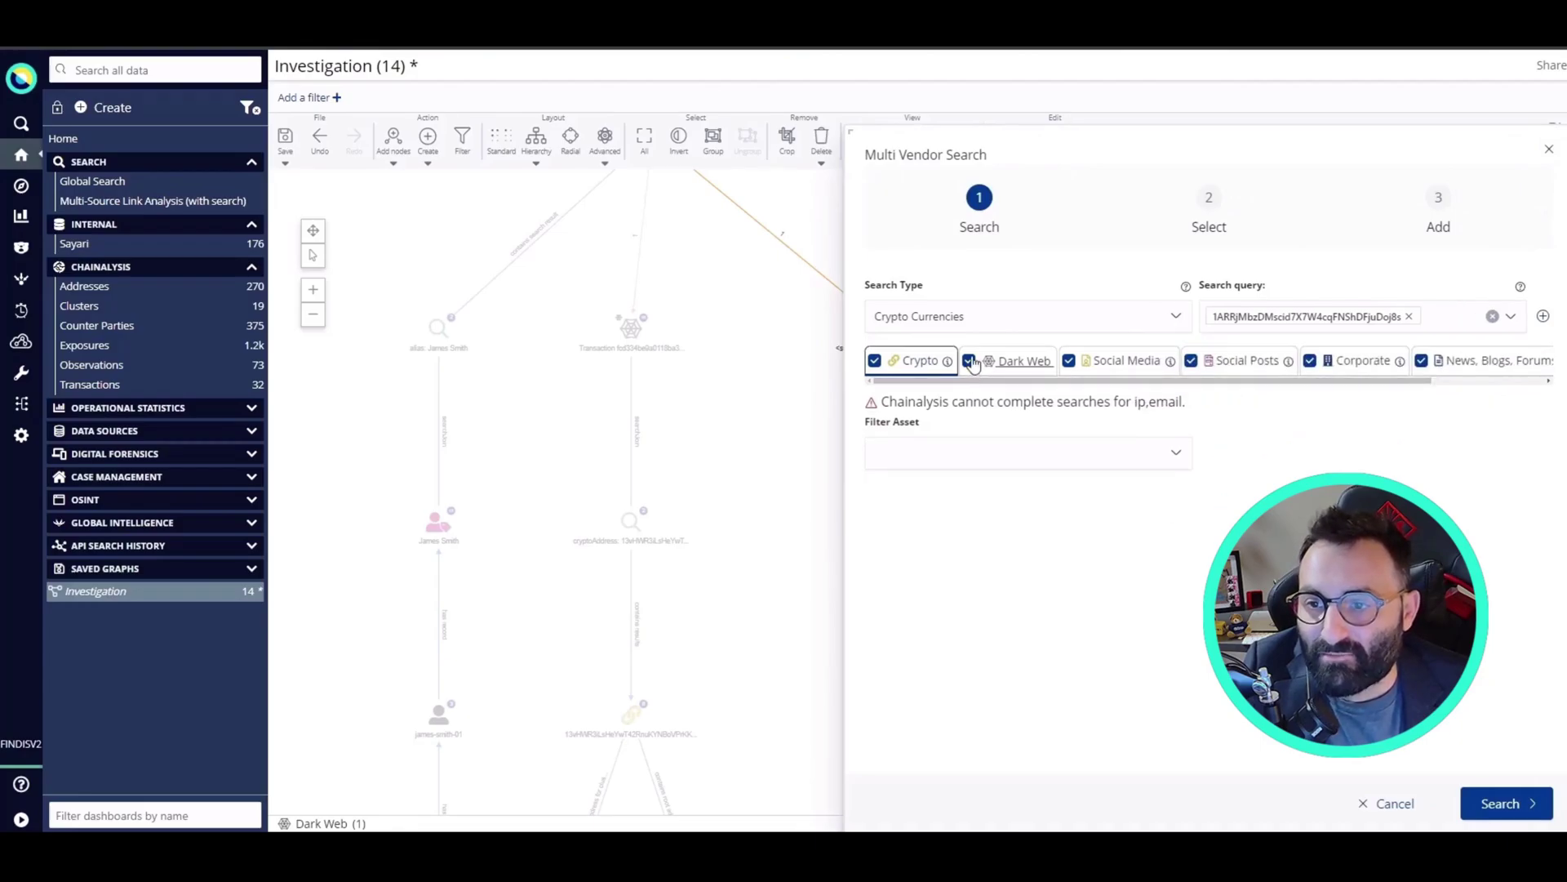
click(1069, 361)
click(1178, 360)
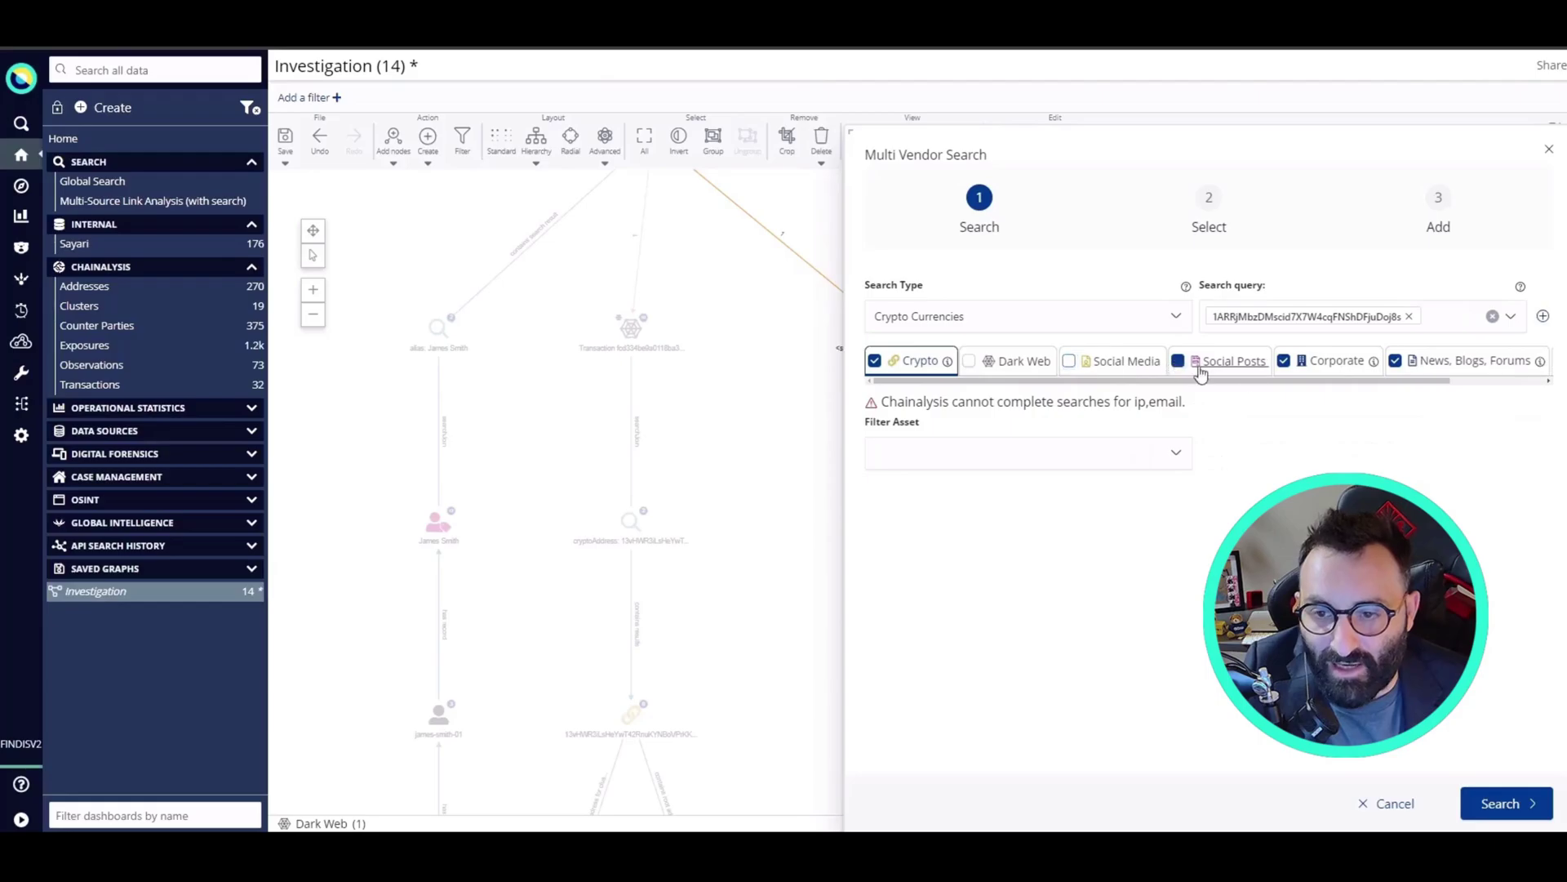
click(1283, 360)
click(1382, 360)
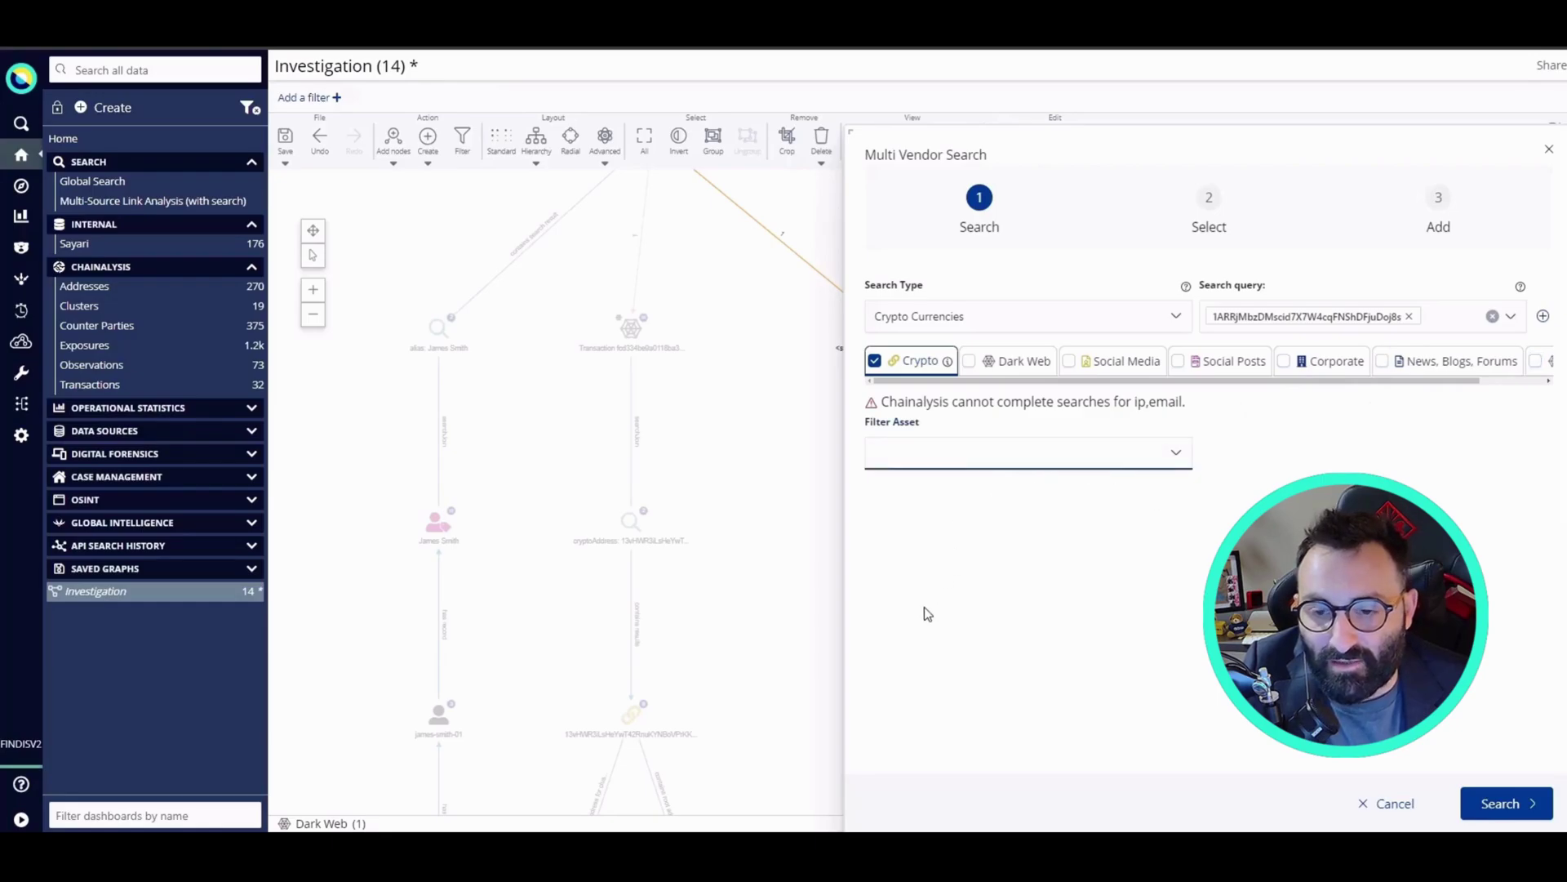
click(1508, 802)
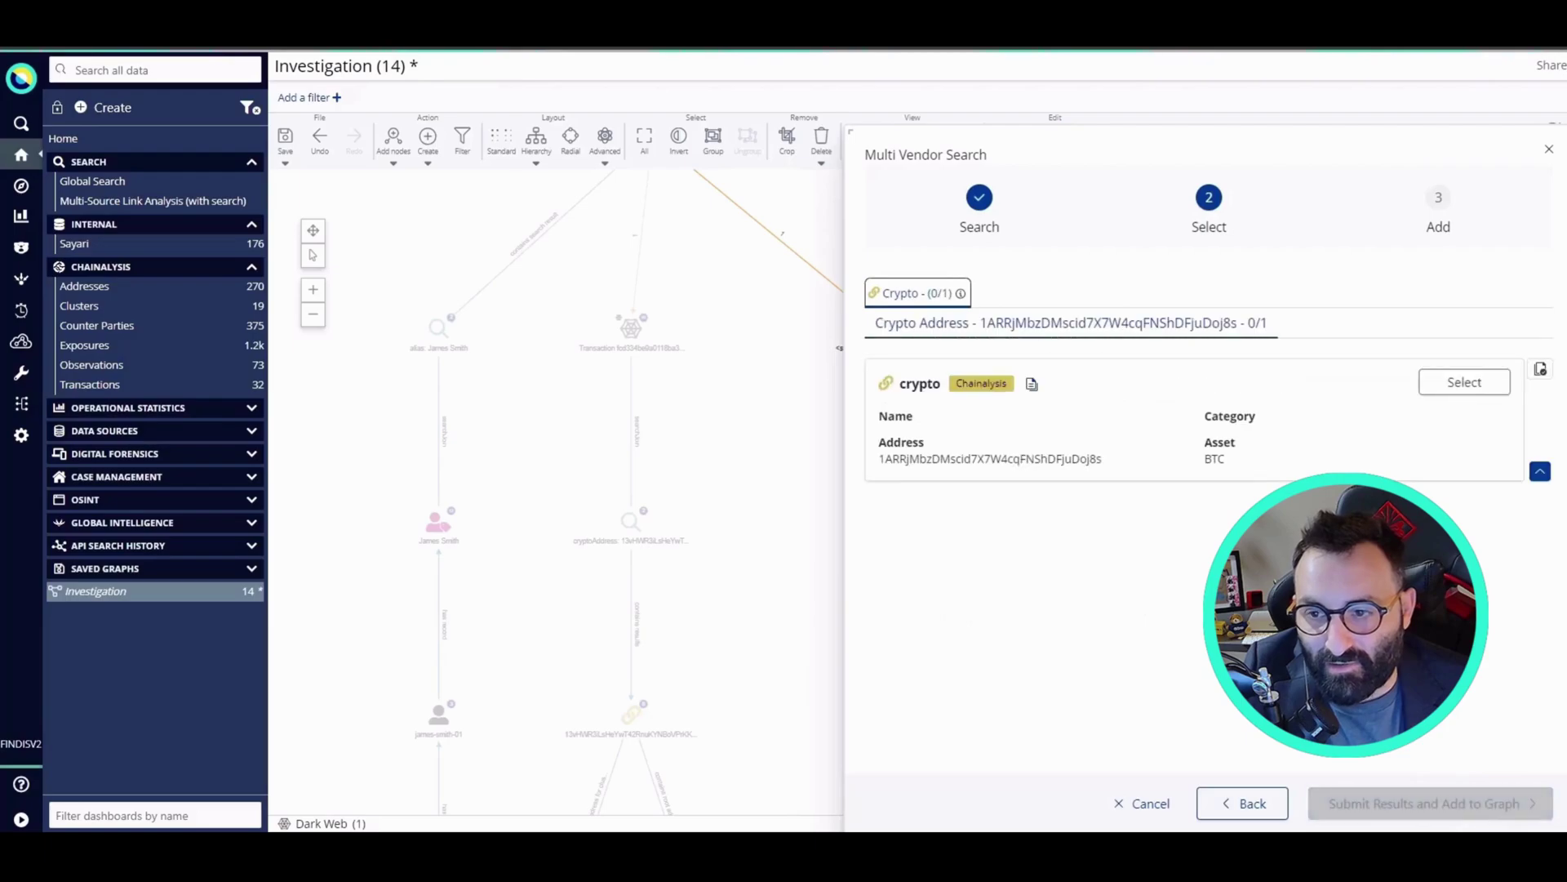
click(1461, 383)
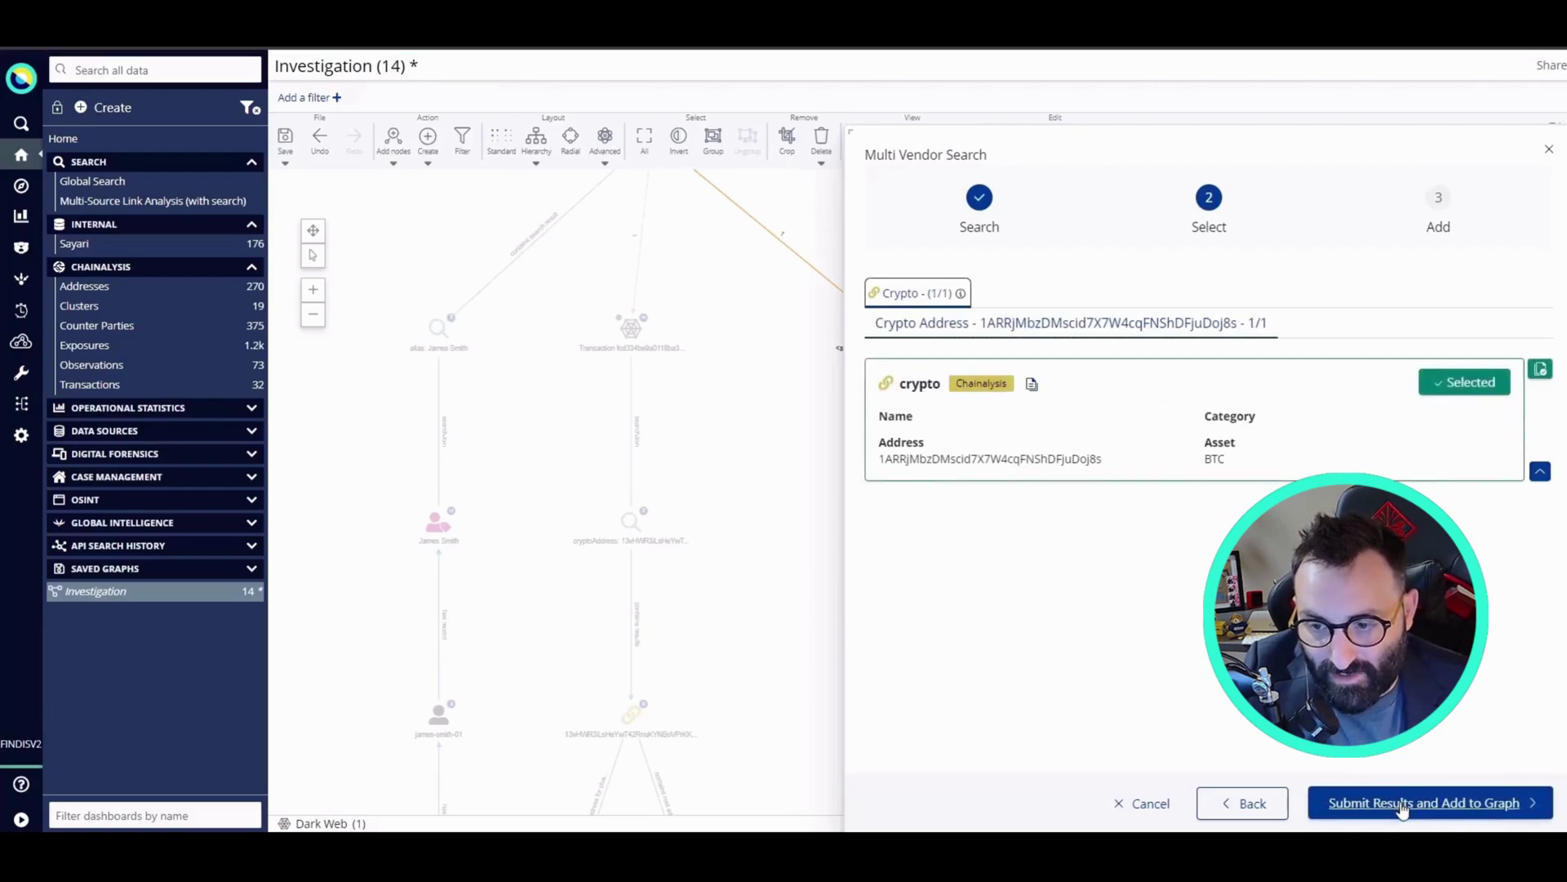
click(1401, 803)
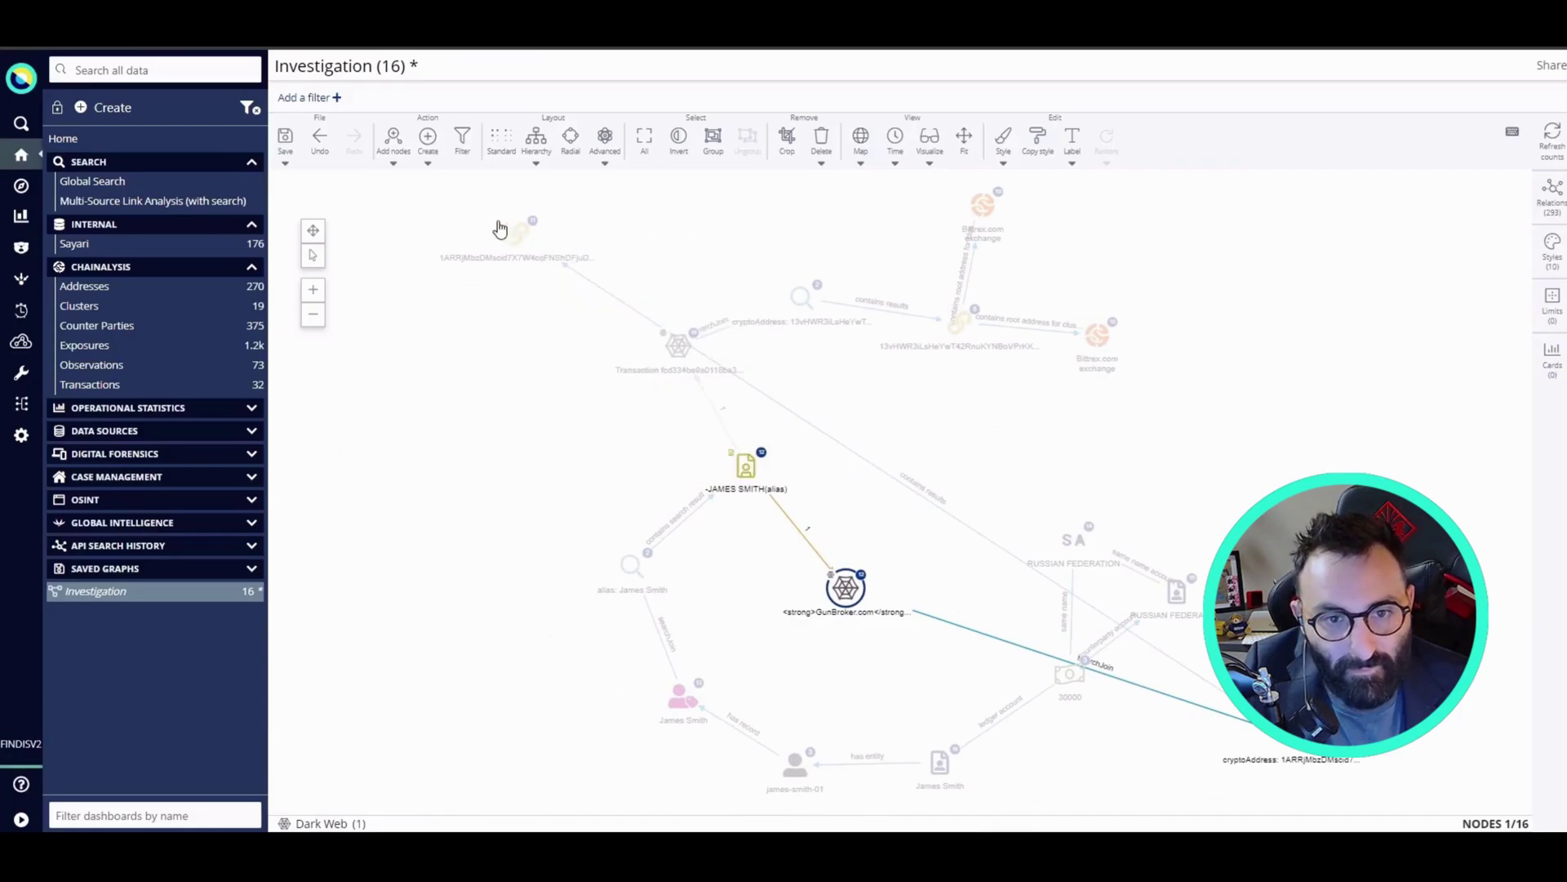
Reapply the Compact Hierarchy layout rooted at the JAMES SMITH(alias) node.
drag(519, 237, 769, 258)
mouse_move(769, 258)
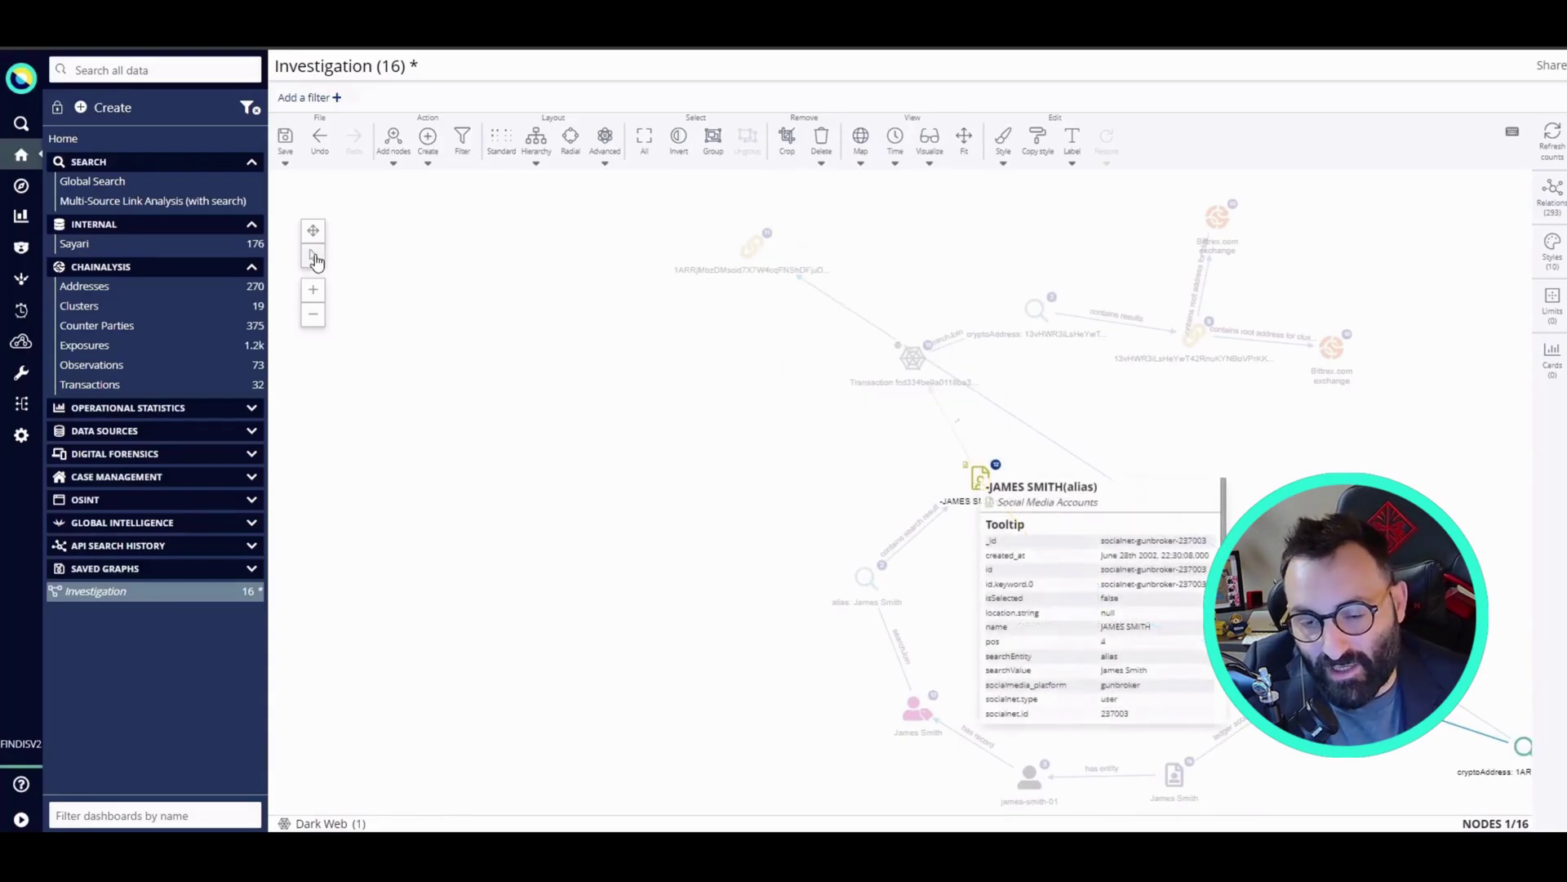
click(688, 482)
click(984, 482)
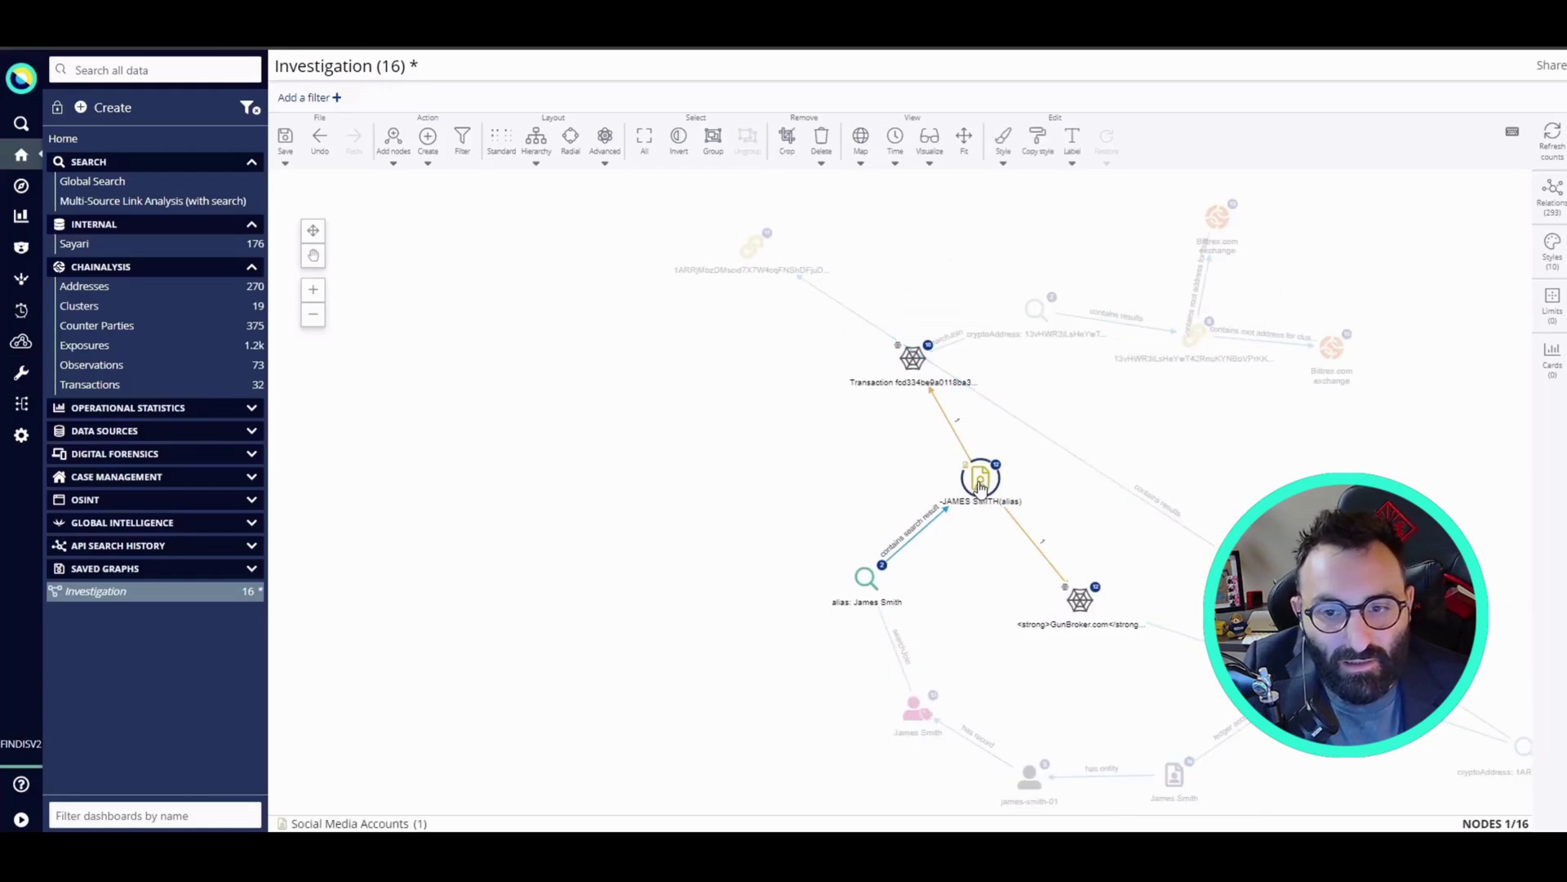
click(535, 140)
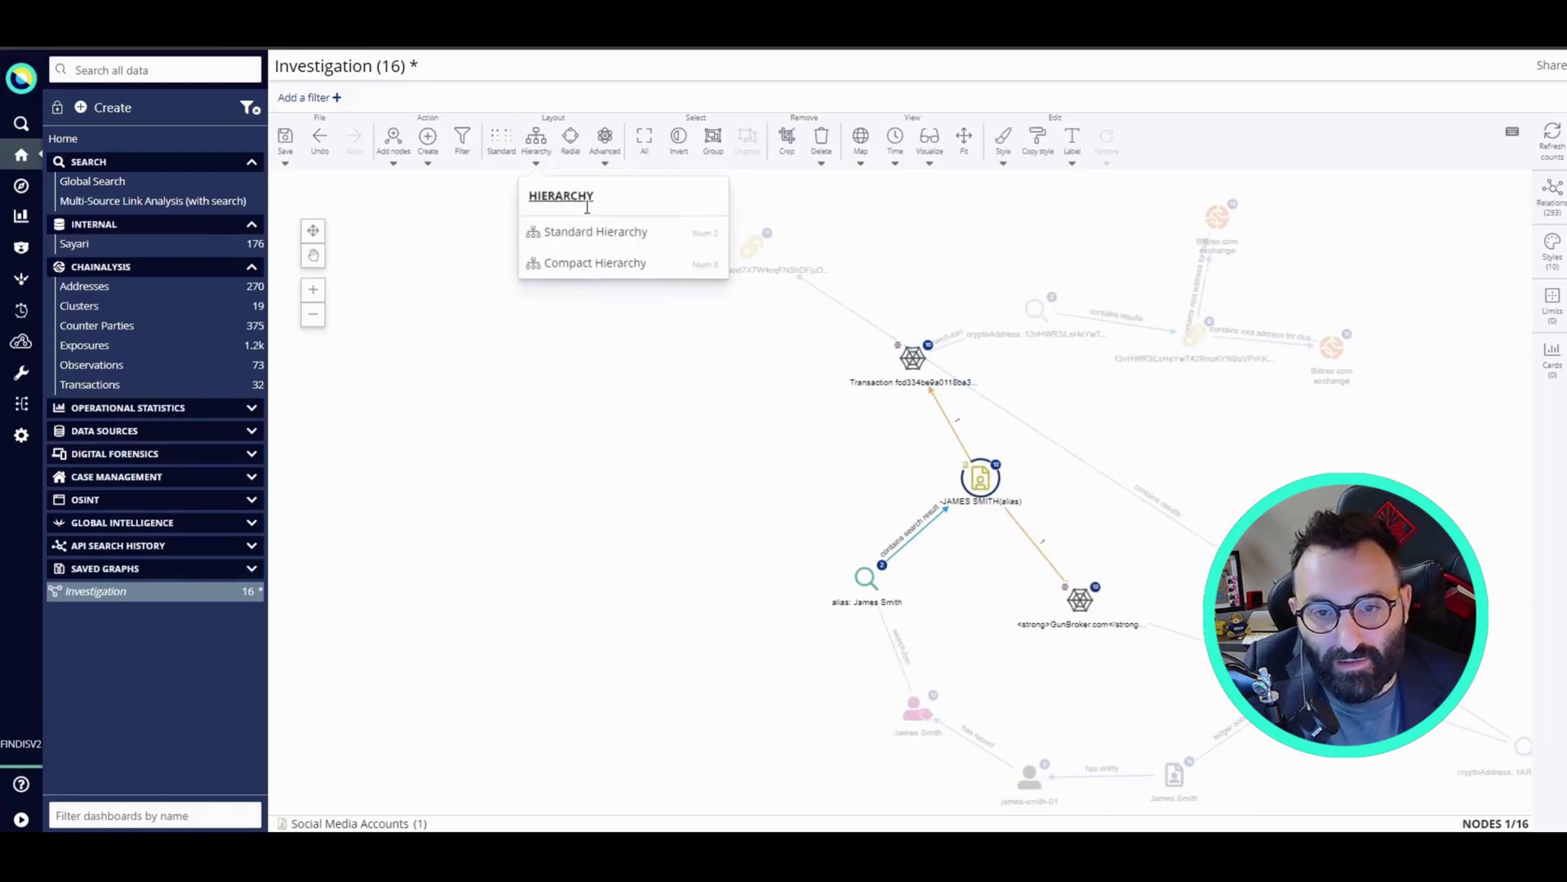
click(600, 263)
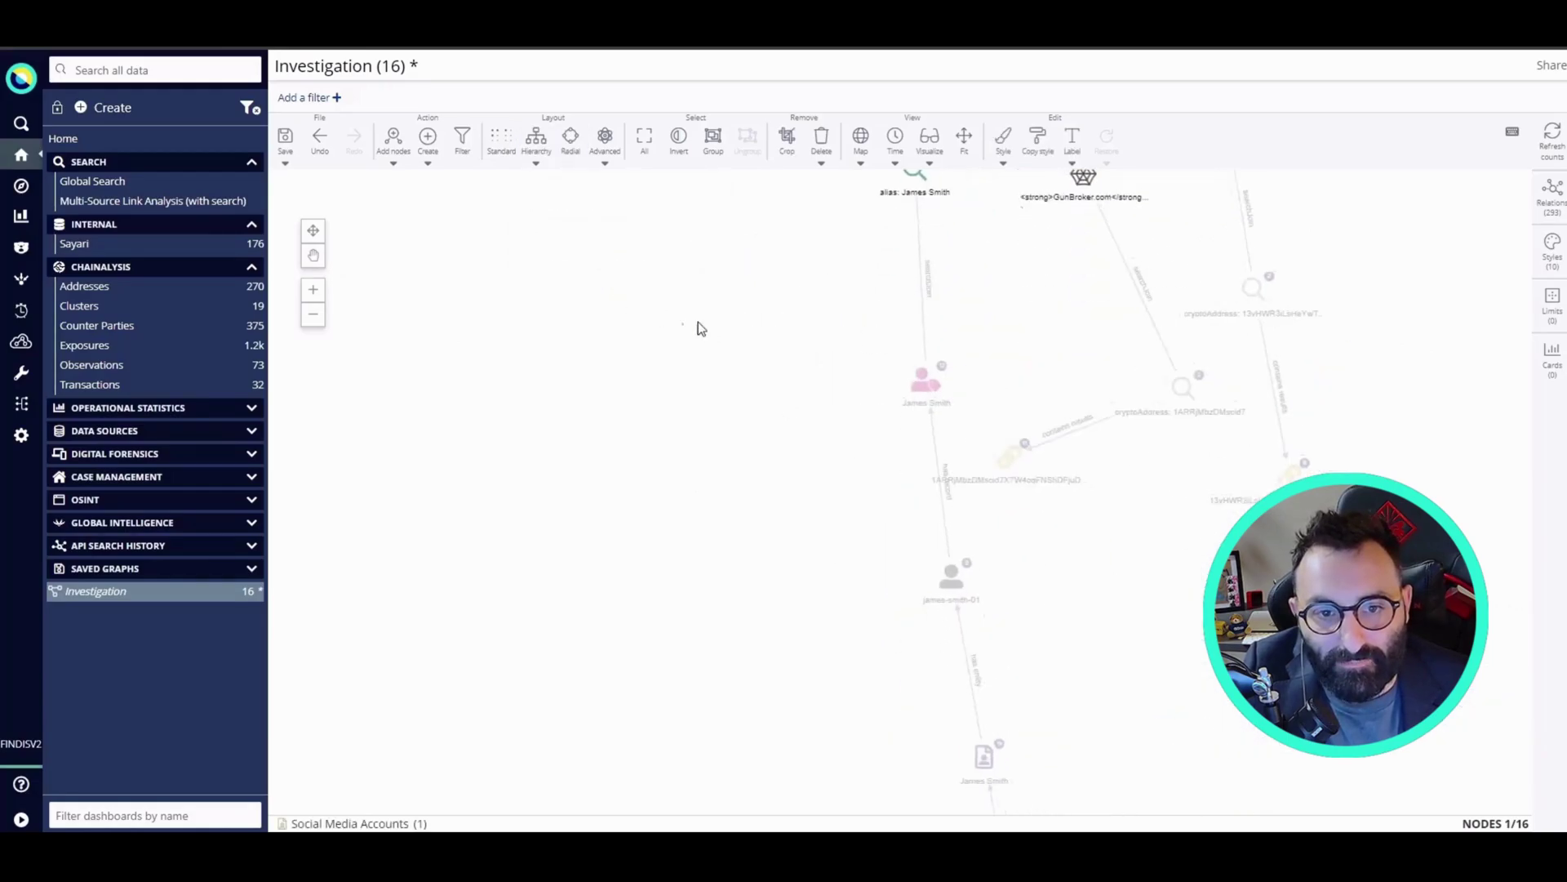
click(895, 570)
Expand the new crypto address node with the cluster root address and chainalysis address relations.
click(892, 486)
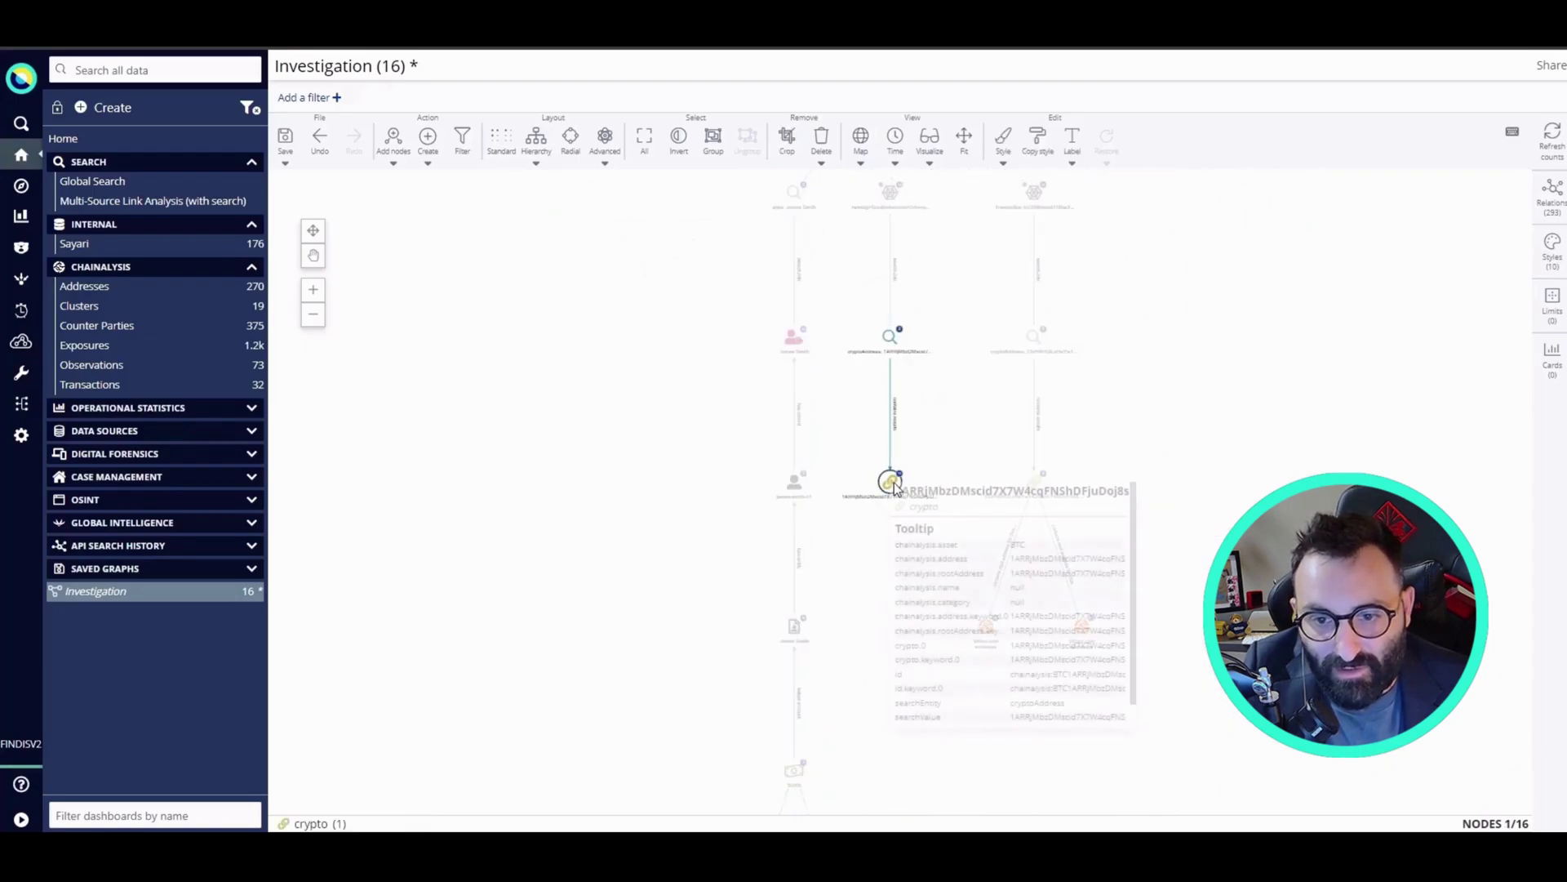
click(866, 540)
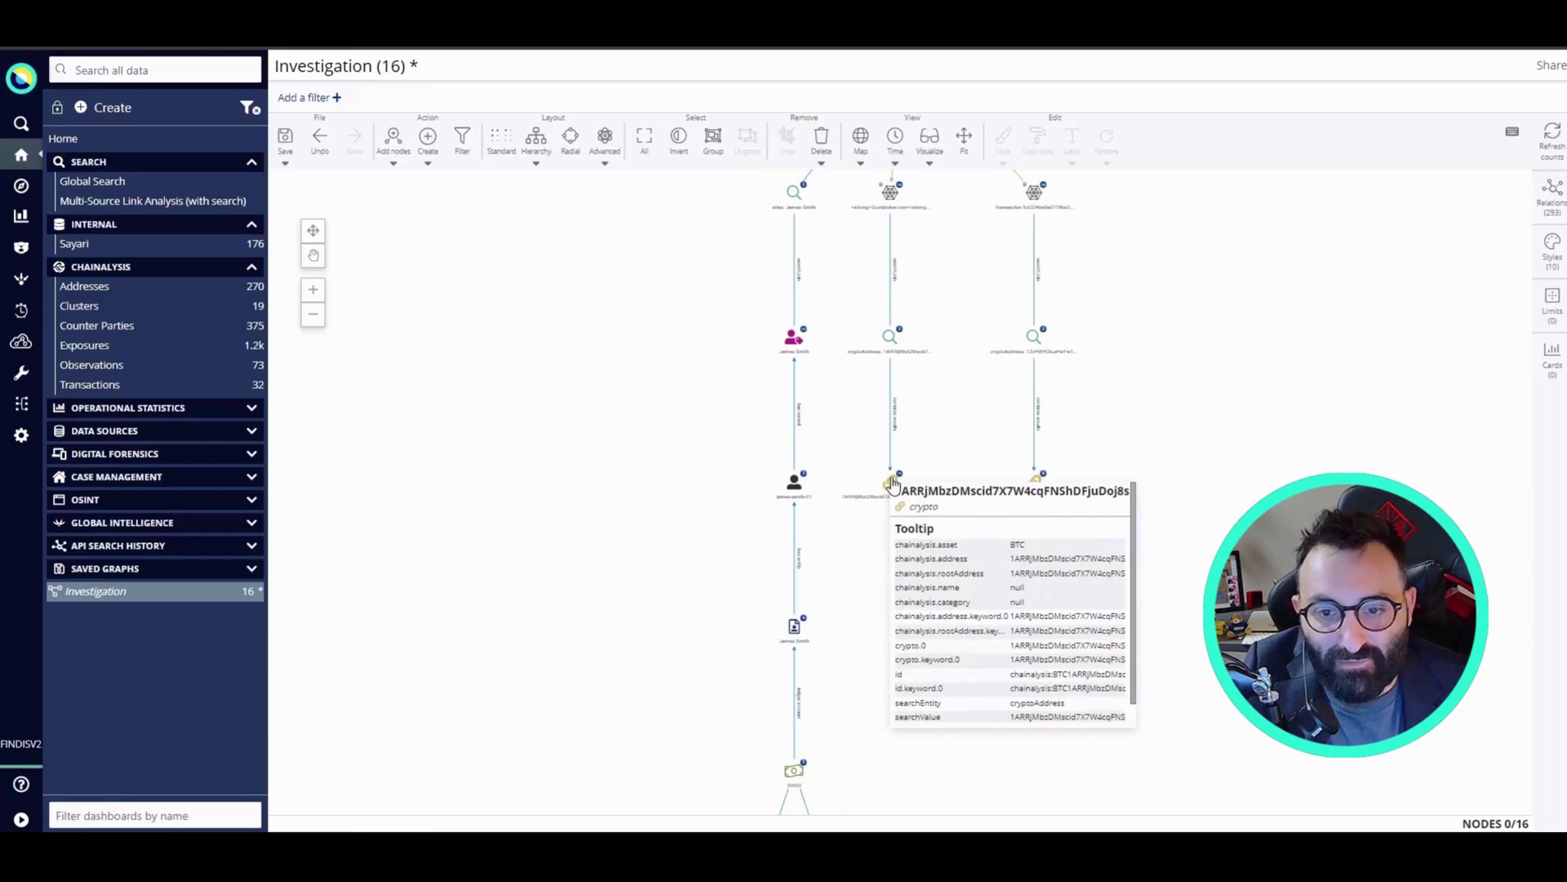
right_click(893, 484)
click(950, 542)
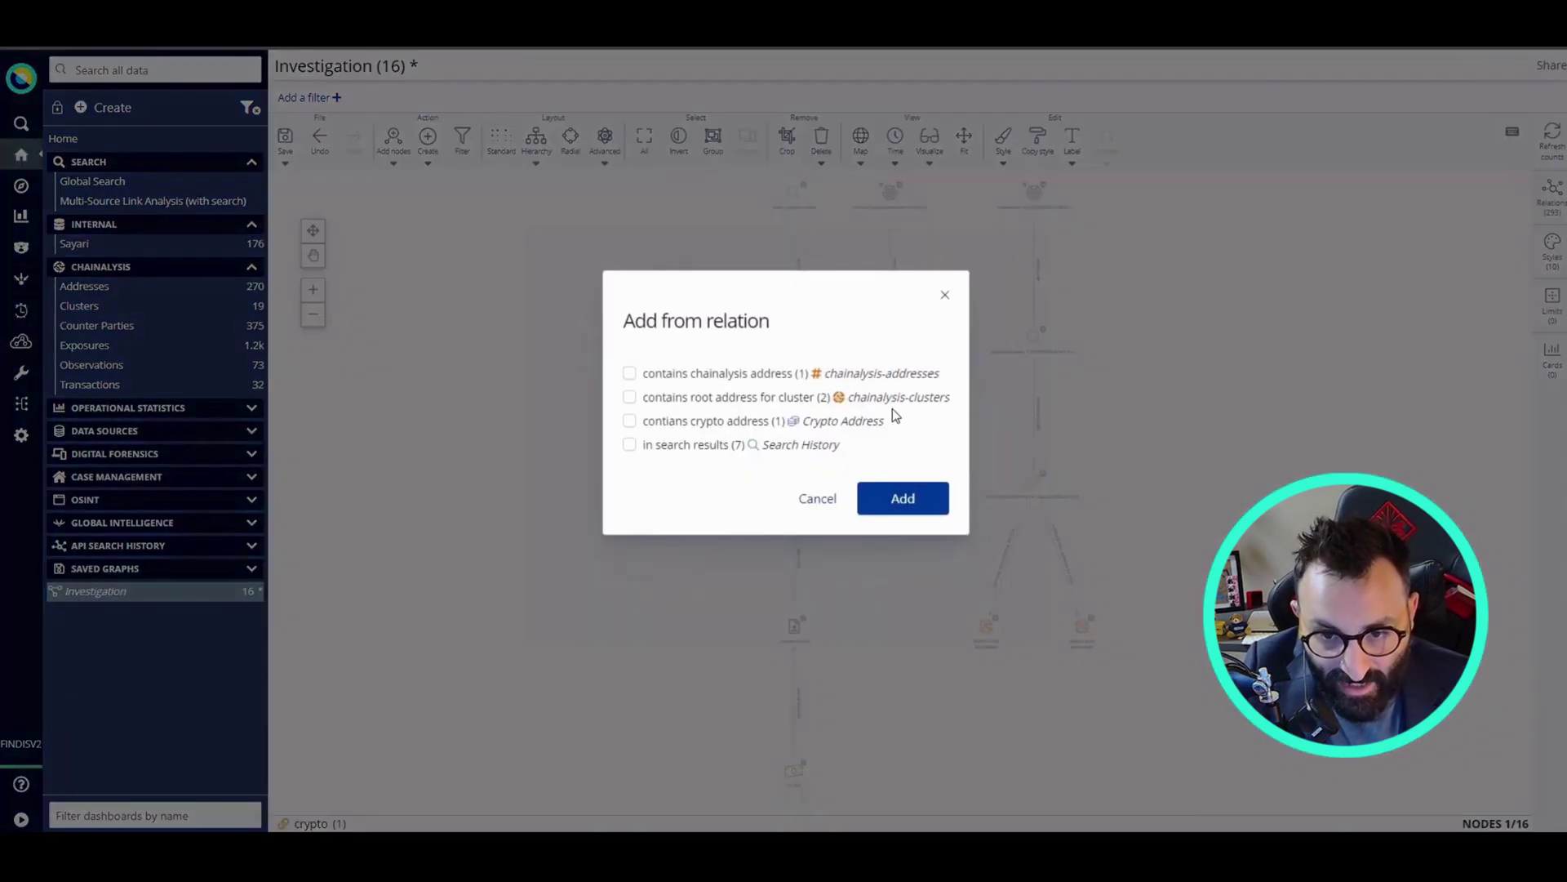
click(873, 398)
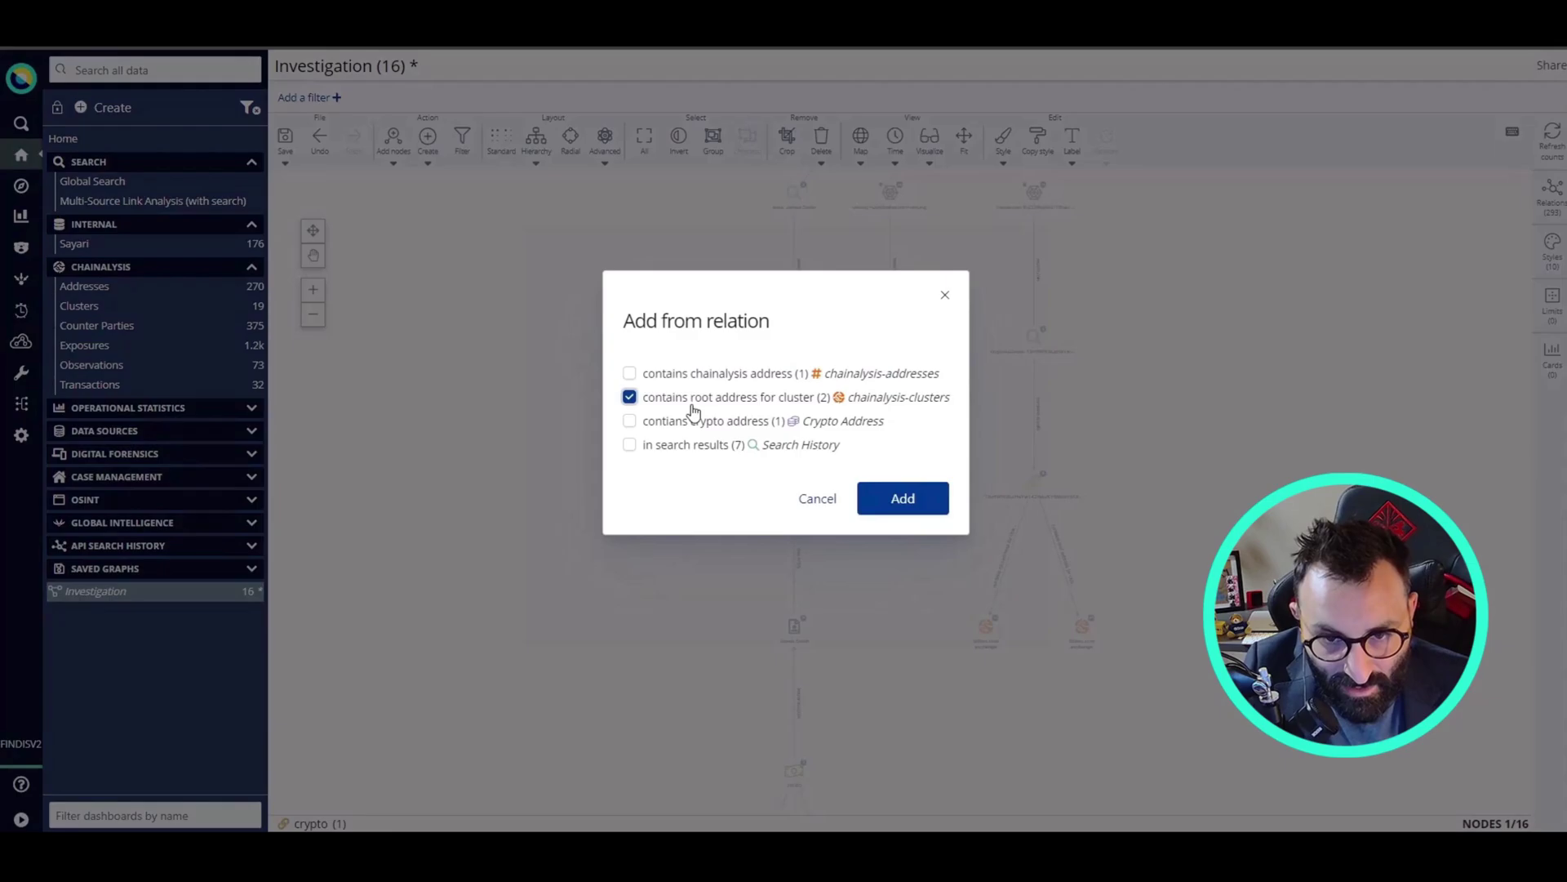
click(668, 376)
click(896, 507)
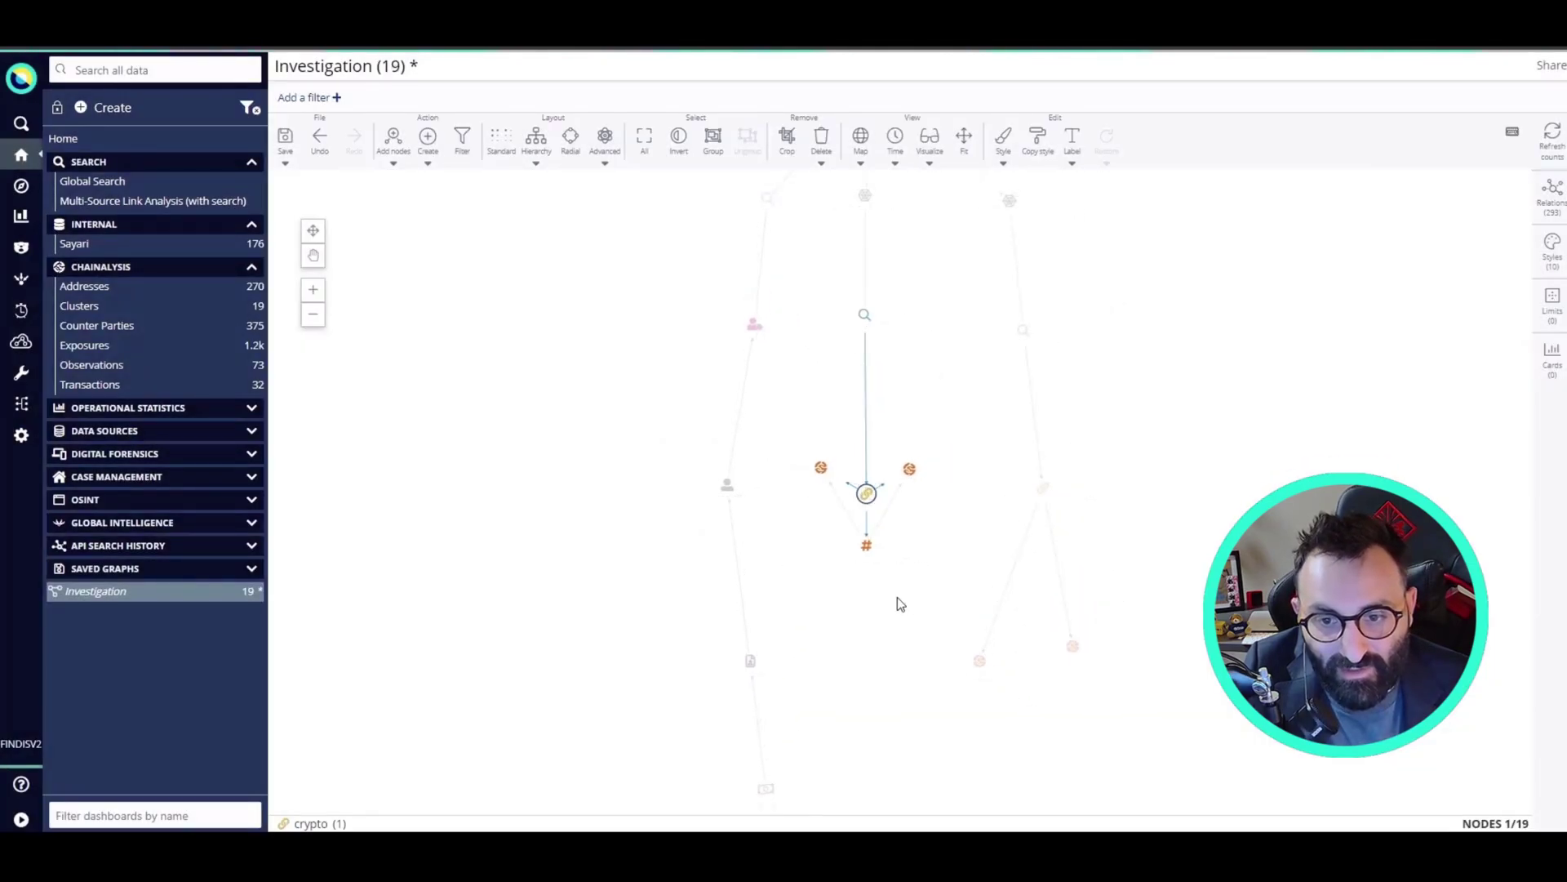
Move the BTC cluster node beside the # node and delete the BSV cluster node.
scroll(898, 600, up, 3)
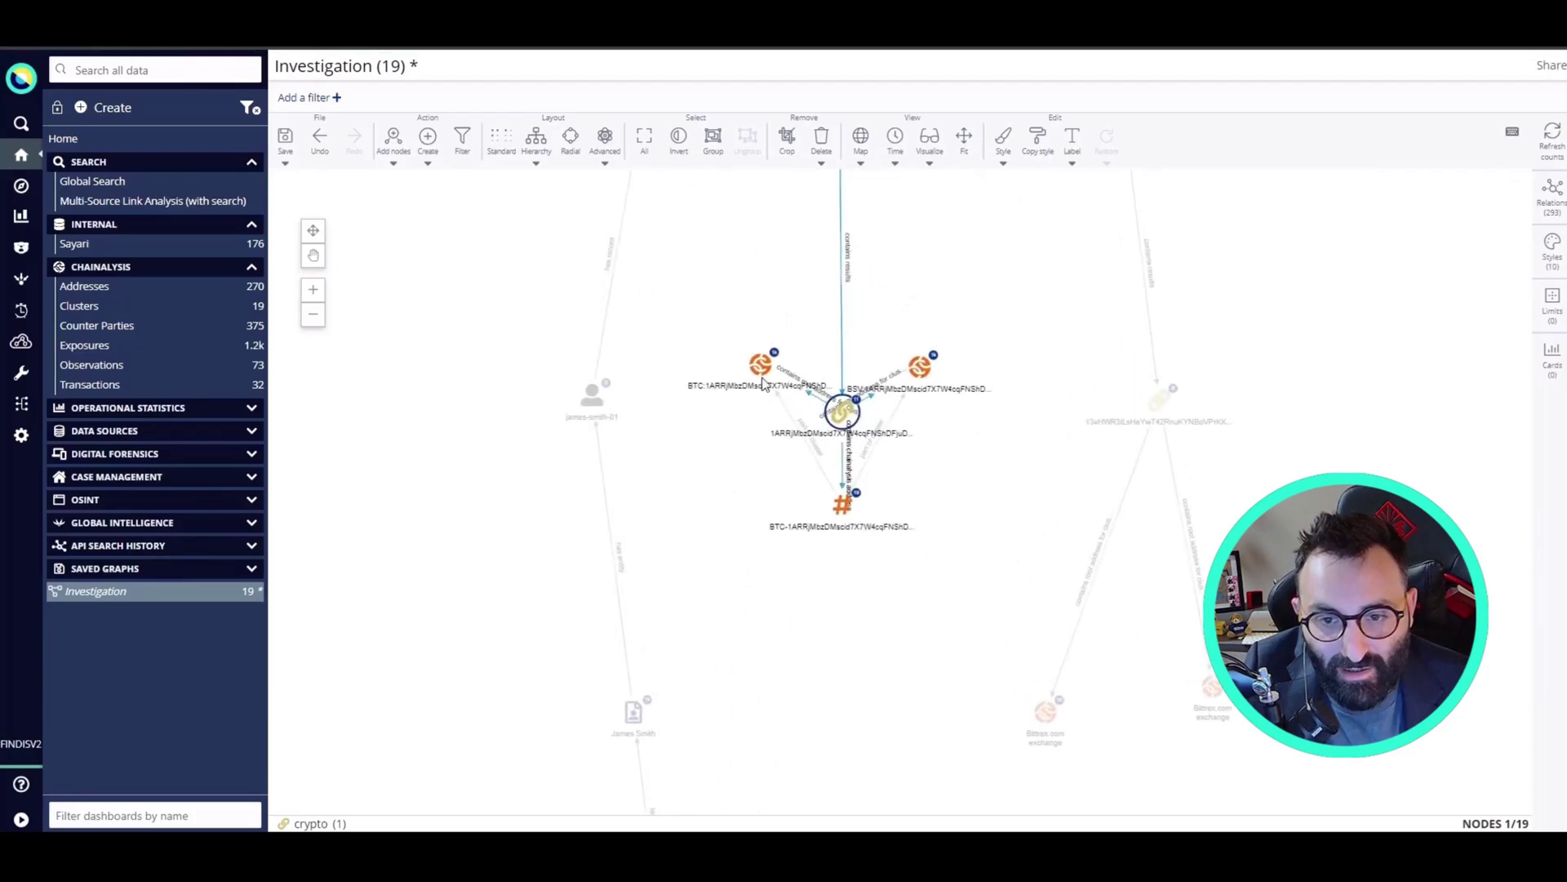
drag(758, 373, 739, 512)
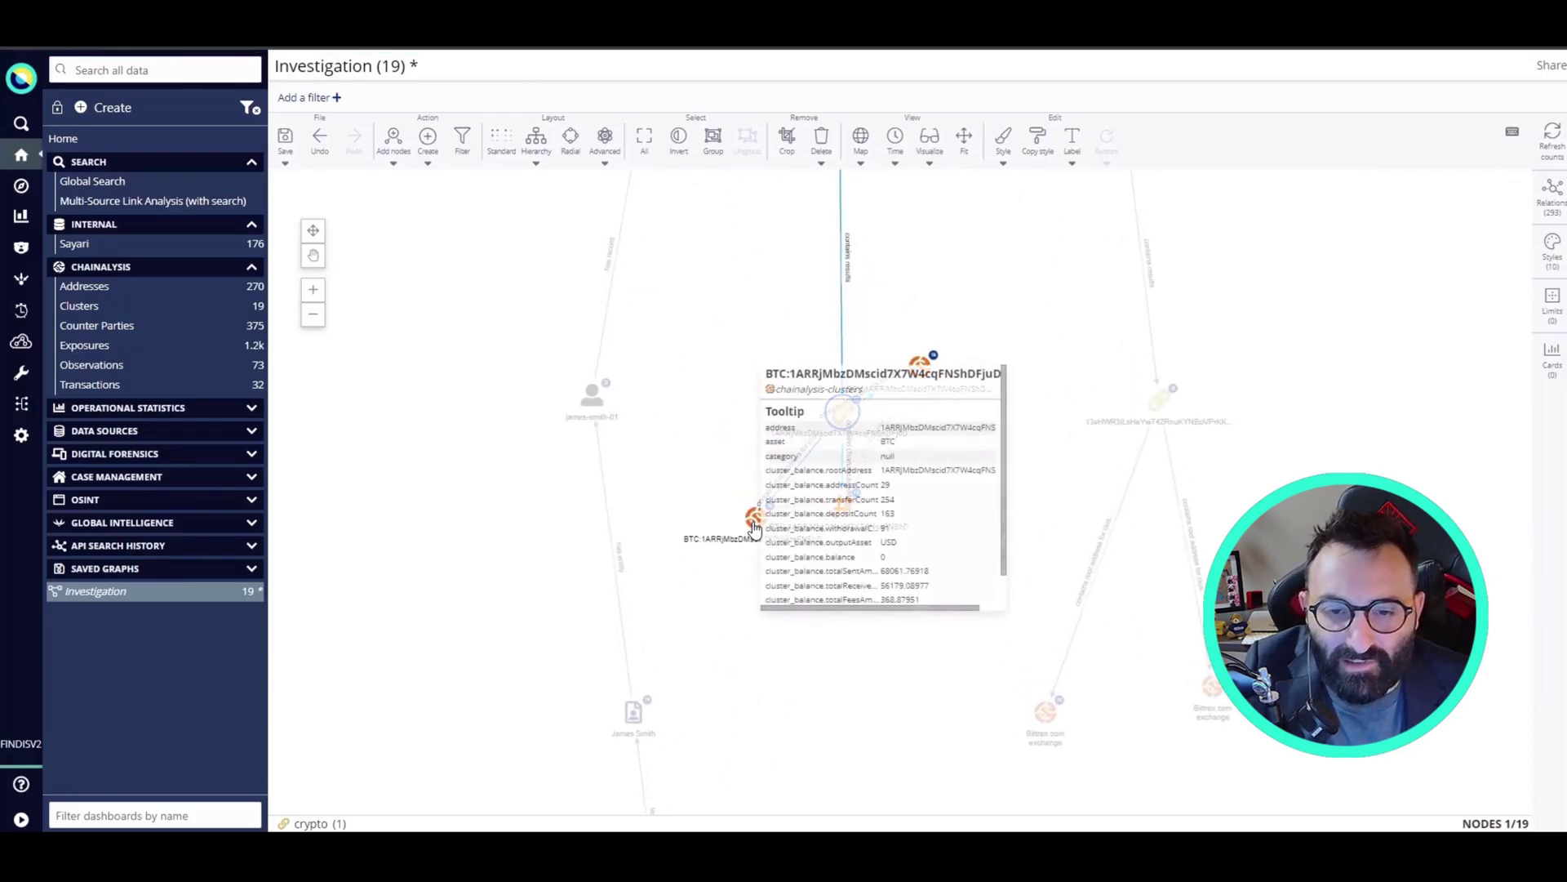
click(721, 427)
click(920, 367)
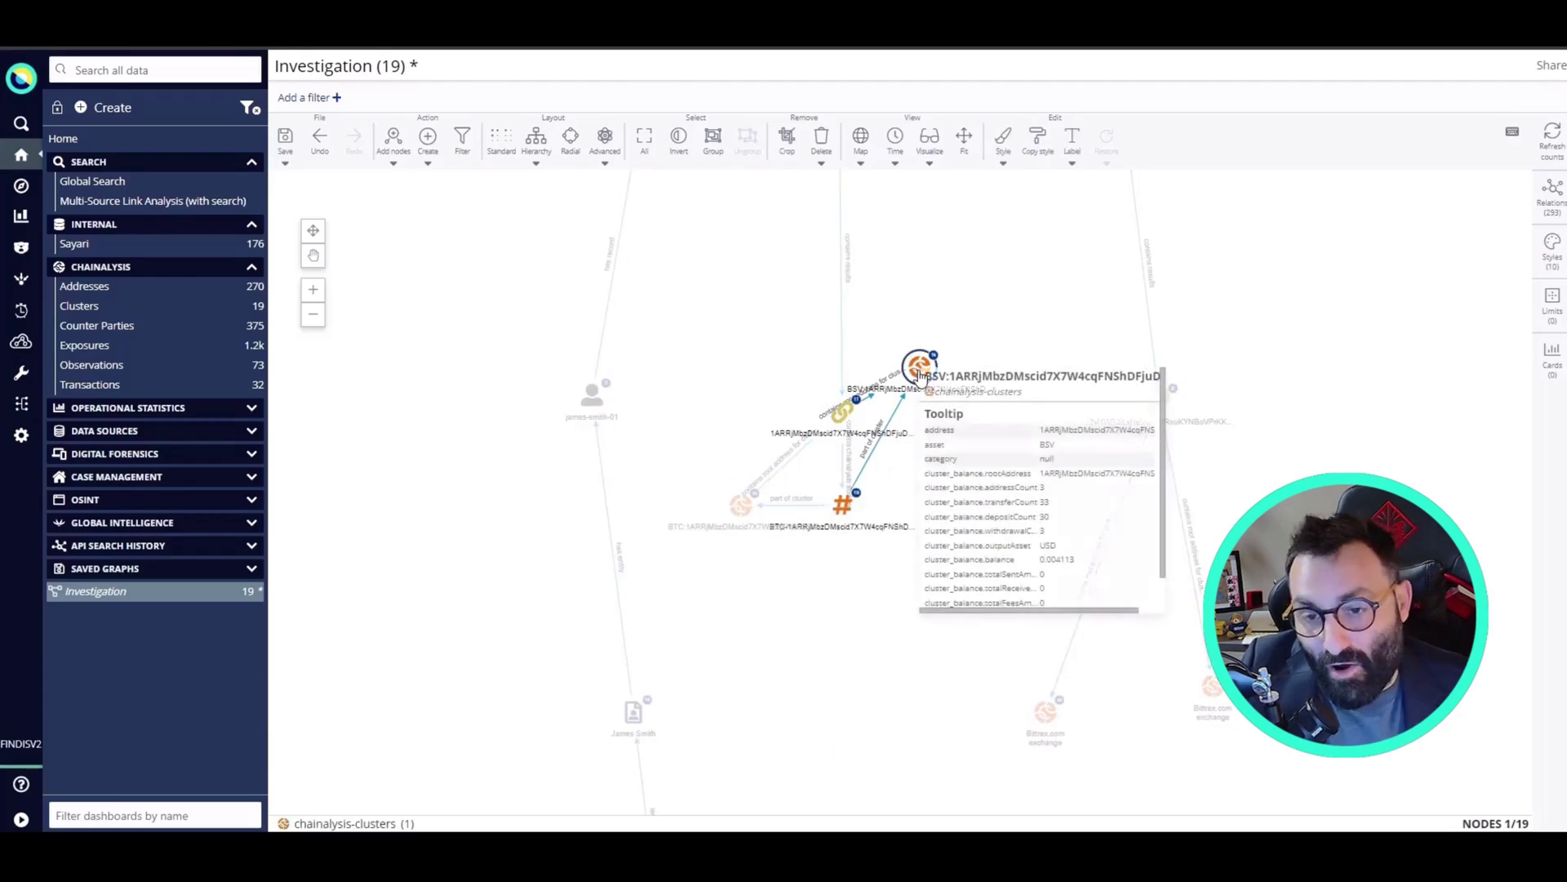
right_click(926, 363)
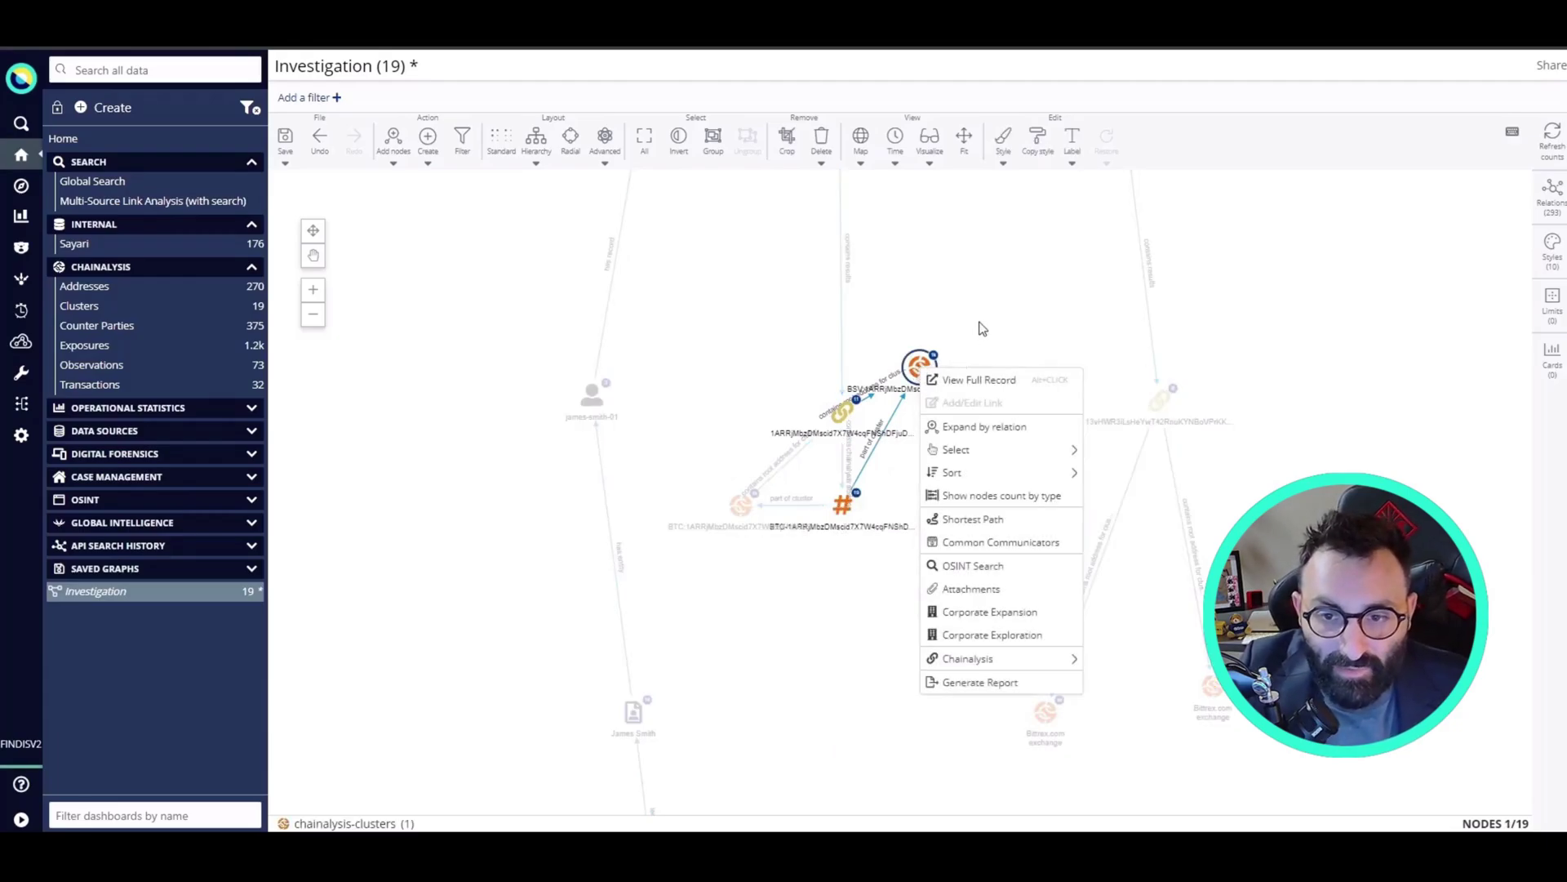
click(943, 341)
click(925, 371)
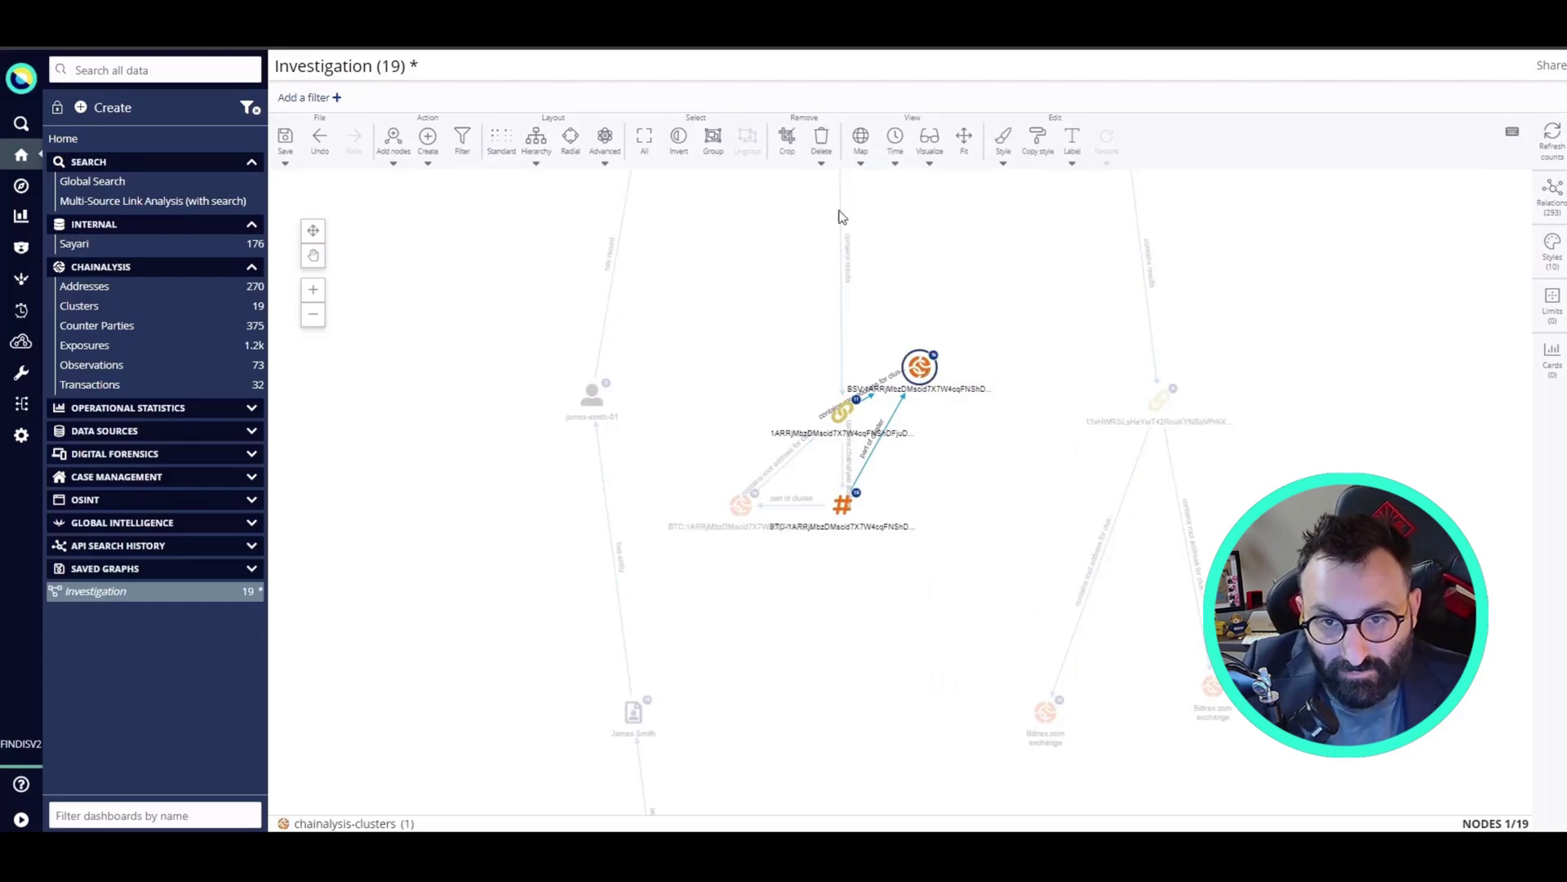
click(821, 139)
Delete the duplicate Bittrex.com node, arrange a triangle, and select BTC cluster plus Bittrex.com.
drag(849, 510, 926, 508)
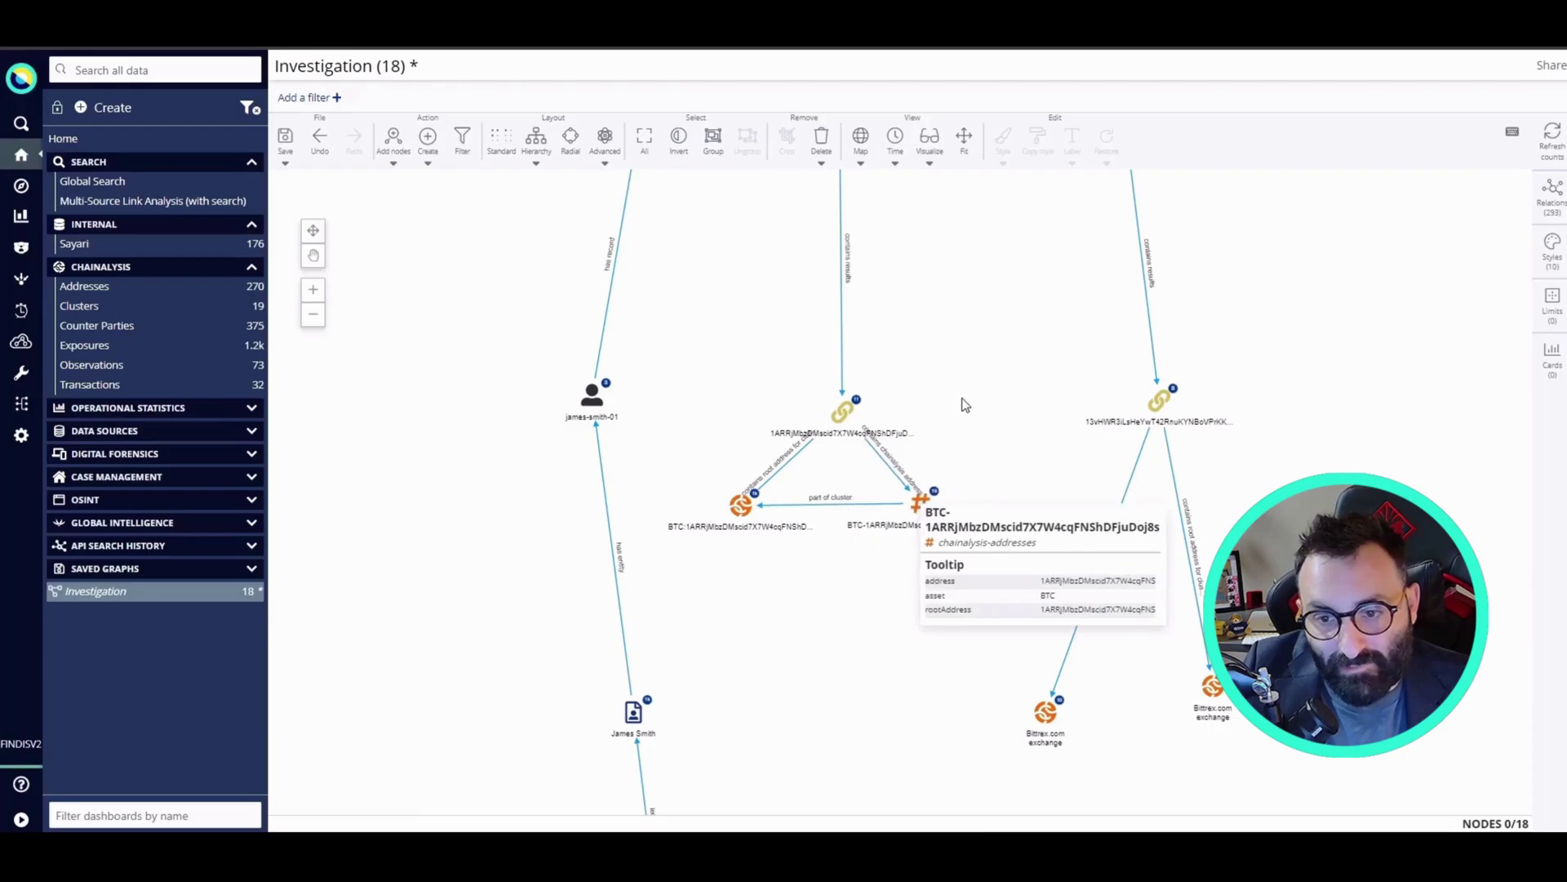
click(1047, 716)
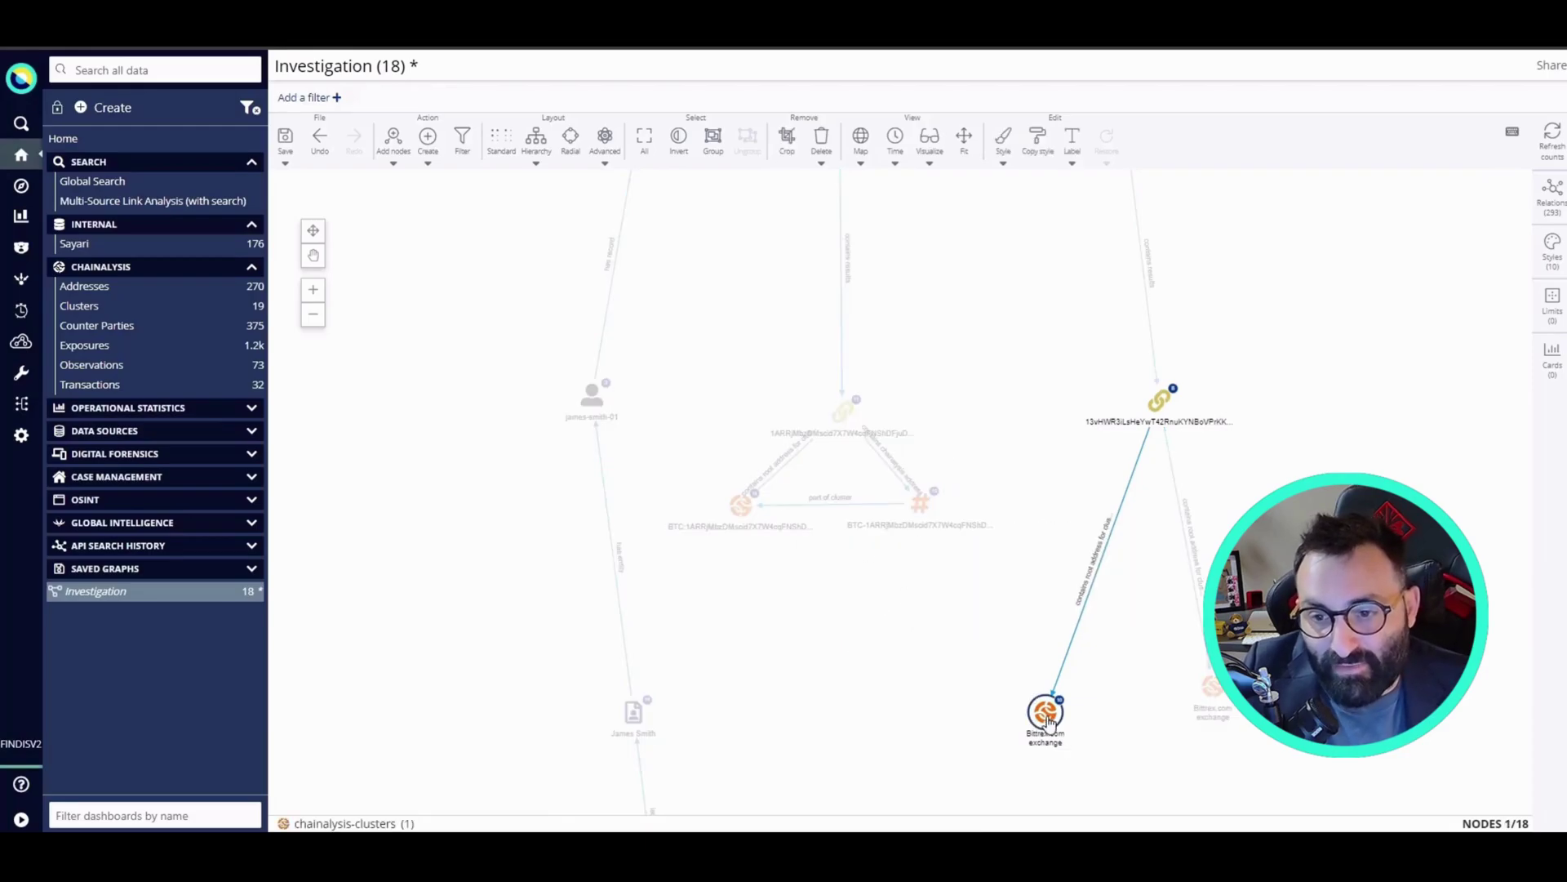
click(821, 139)
drag(1210, 692, 1140, 521)
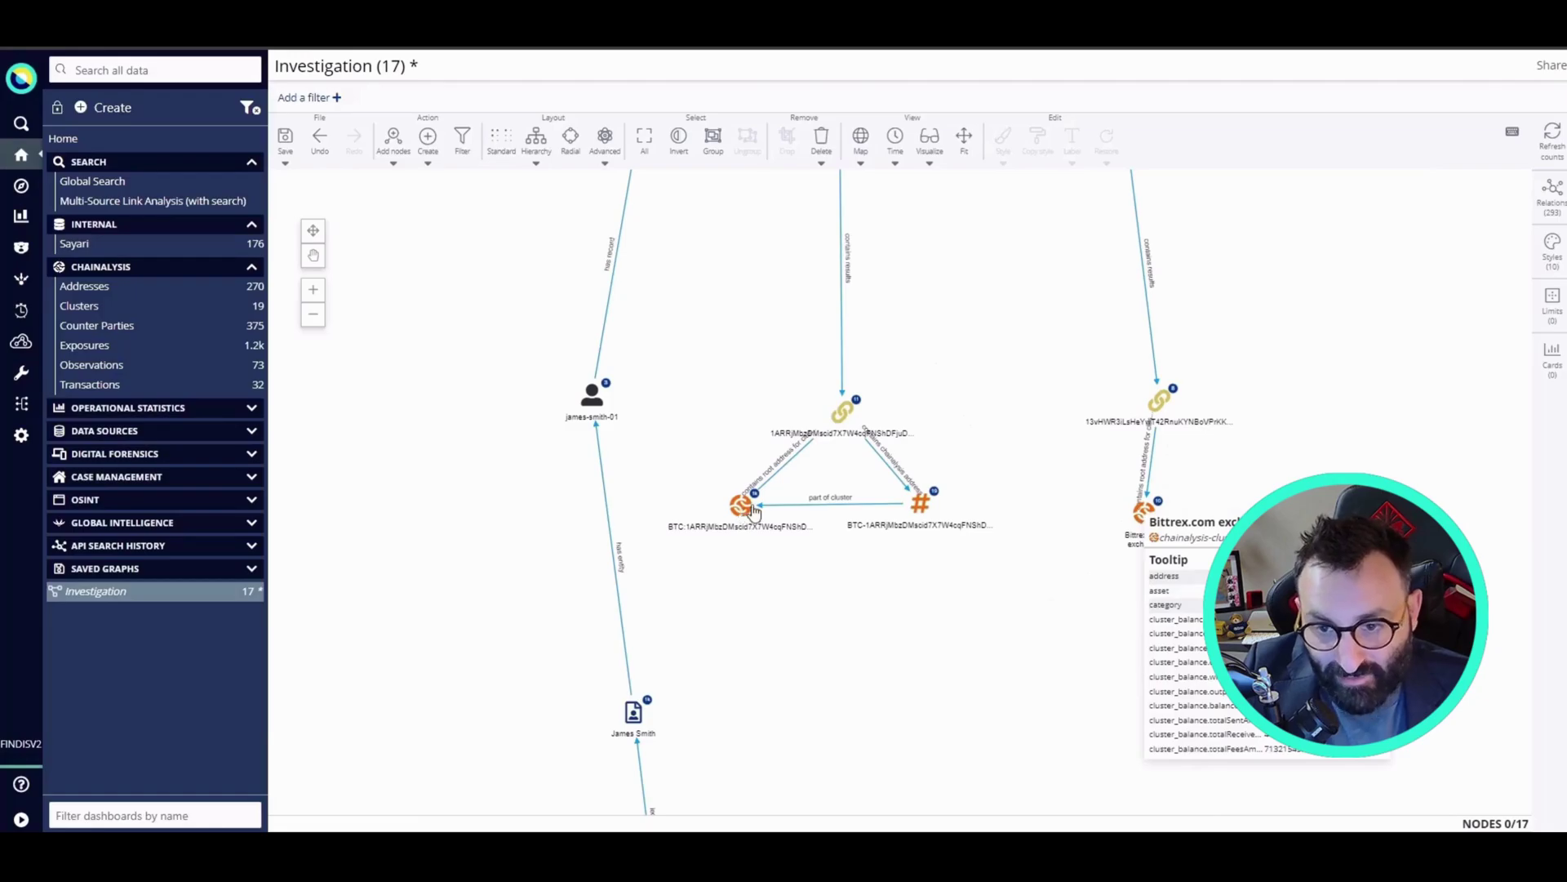
drag(753, 512, 1007, 472)
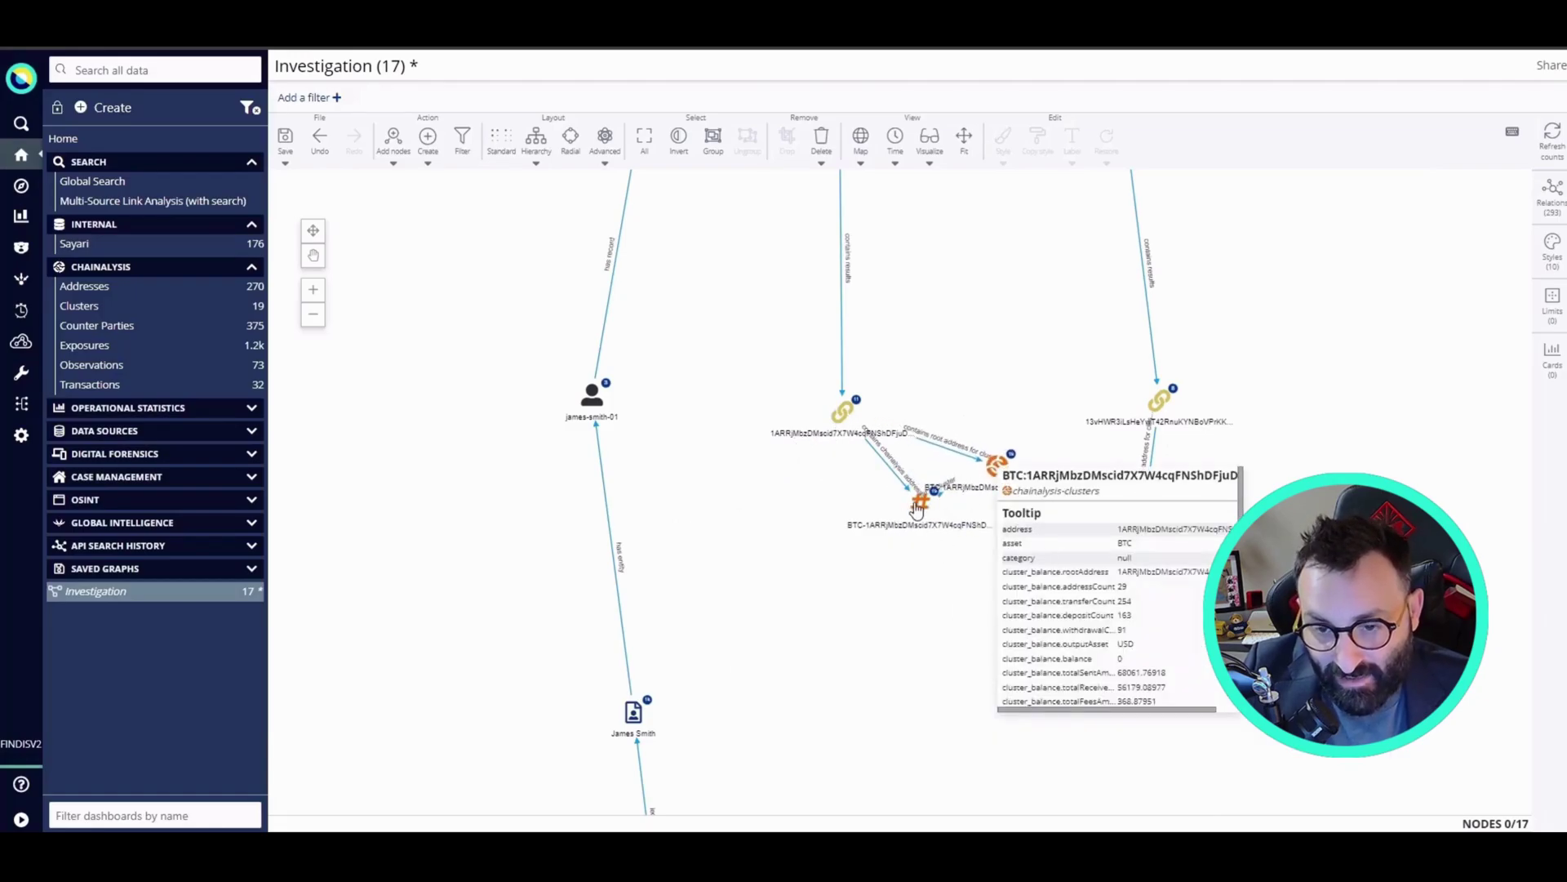
drag(917, 508, 779, 518)
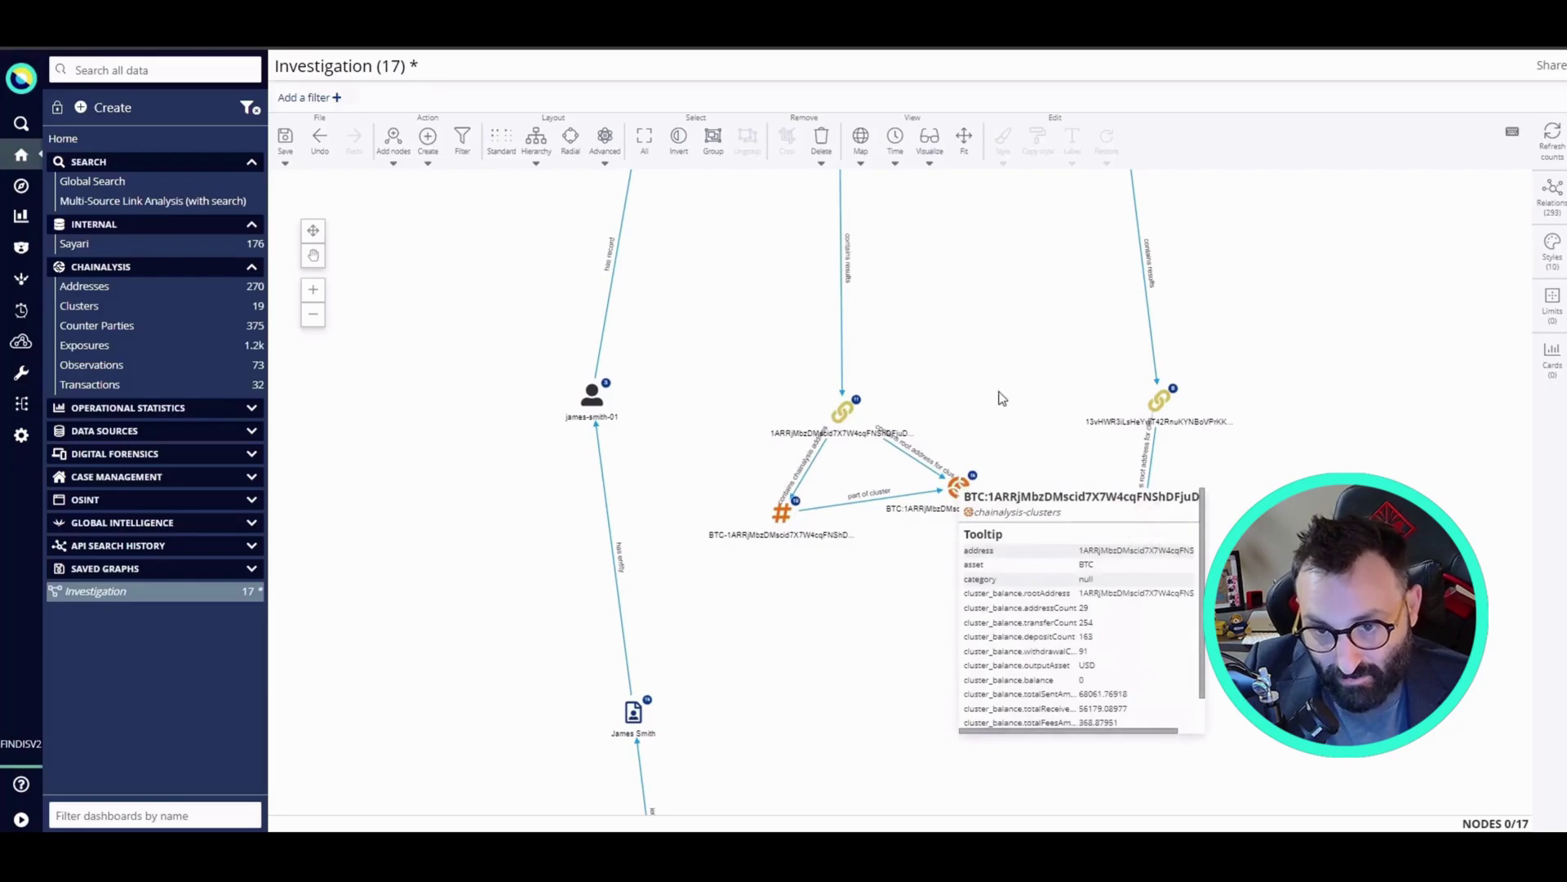
click(961, 494)
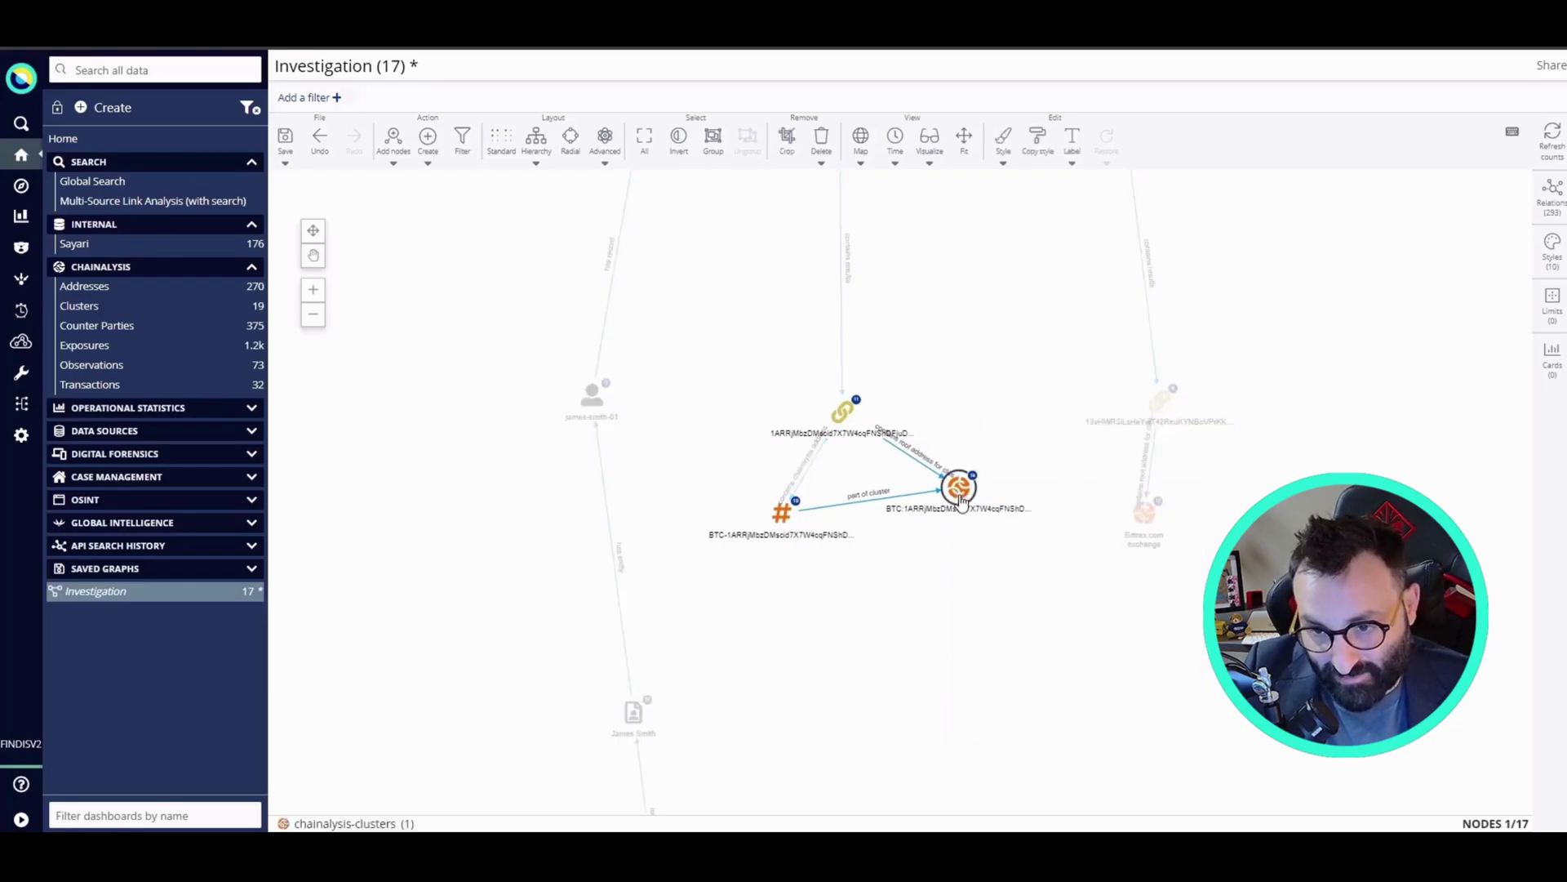
ctrl+click(1143, 519)
Run Shortest Path between the BTC cluster and Bittrex.com nodes with 100 records per join.
right_click(1144, 514)
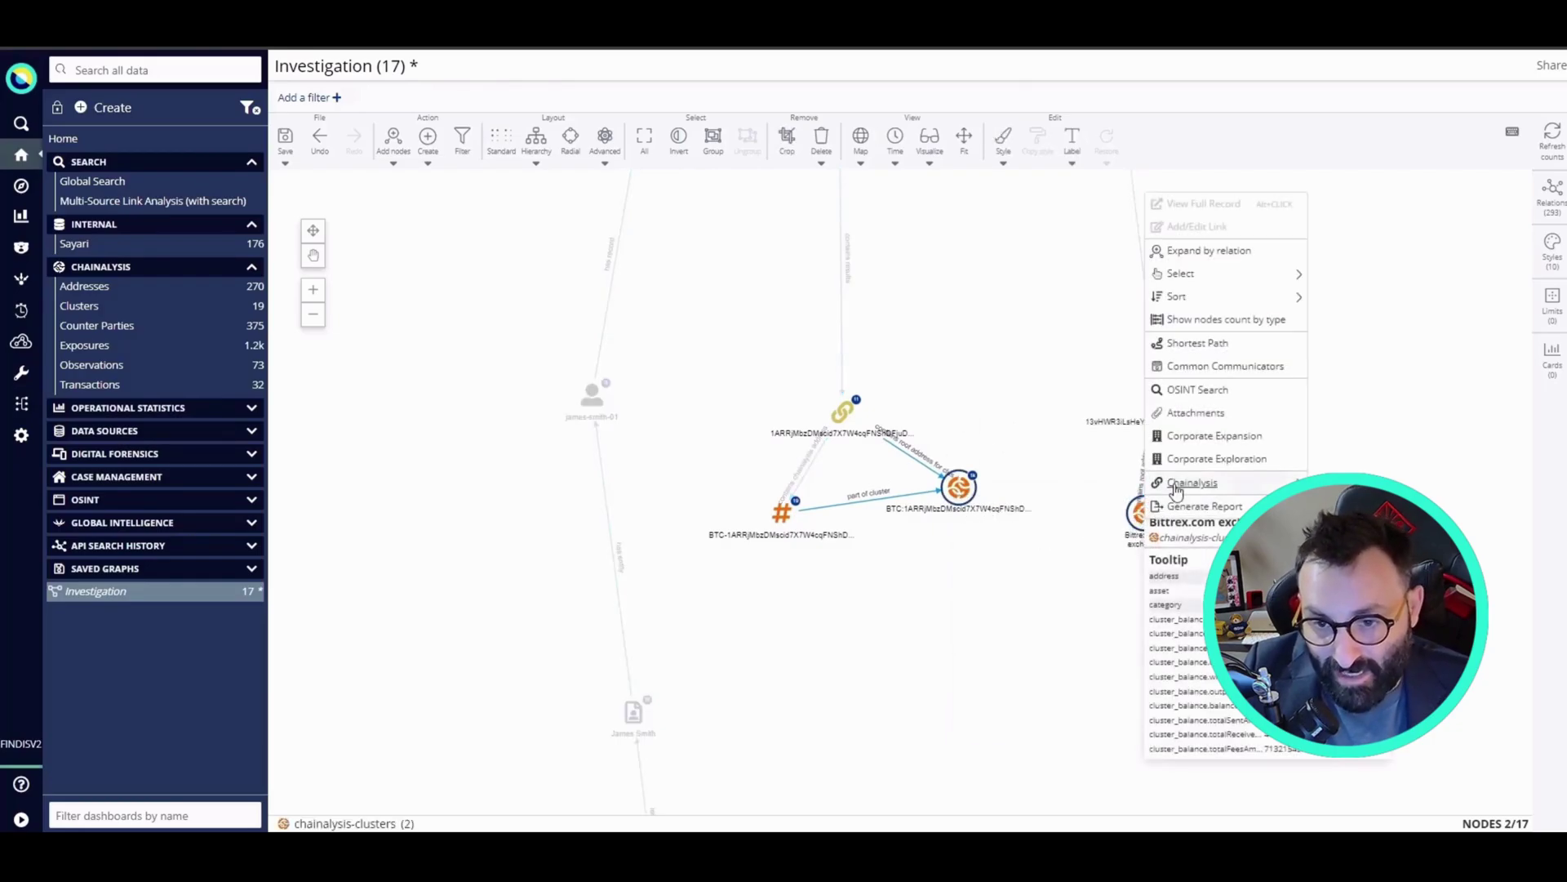
click(1194, 344)
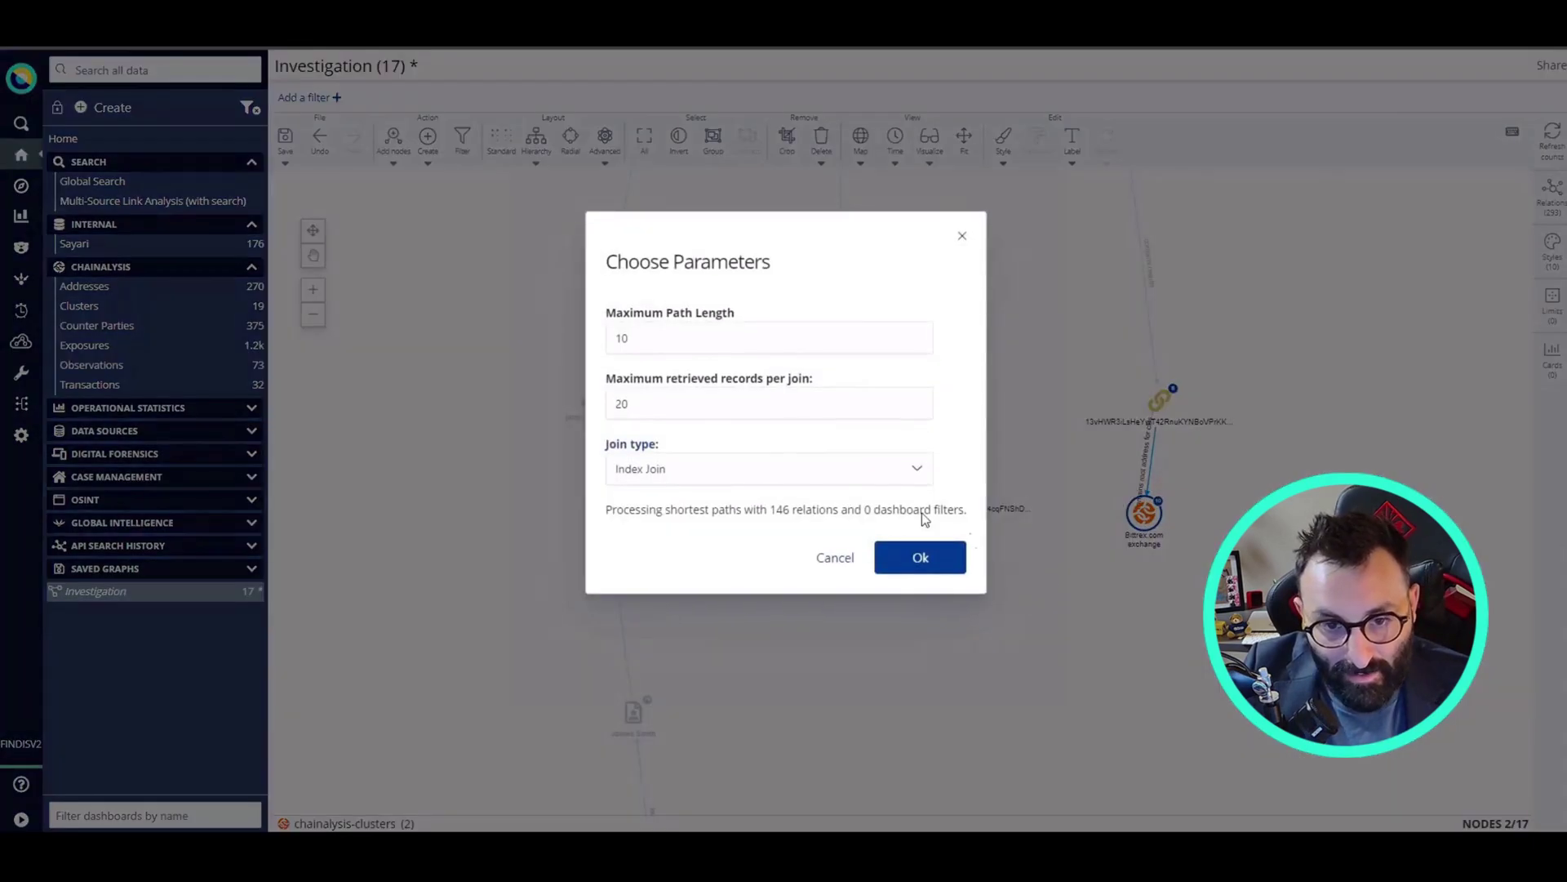
double_click(651, 408)
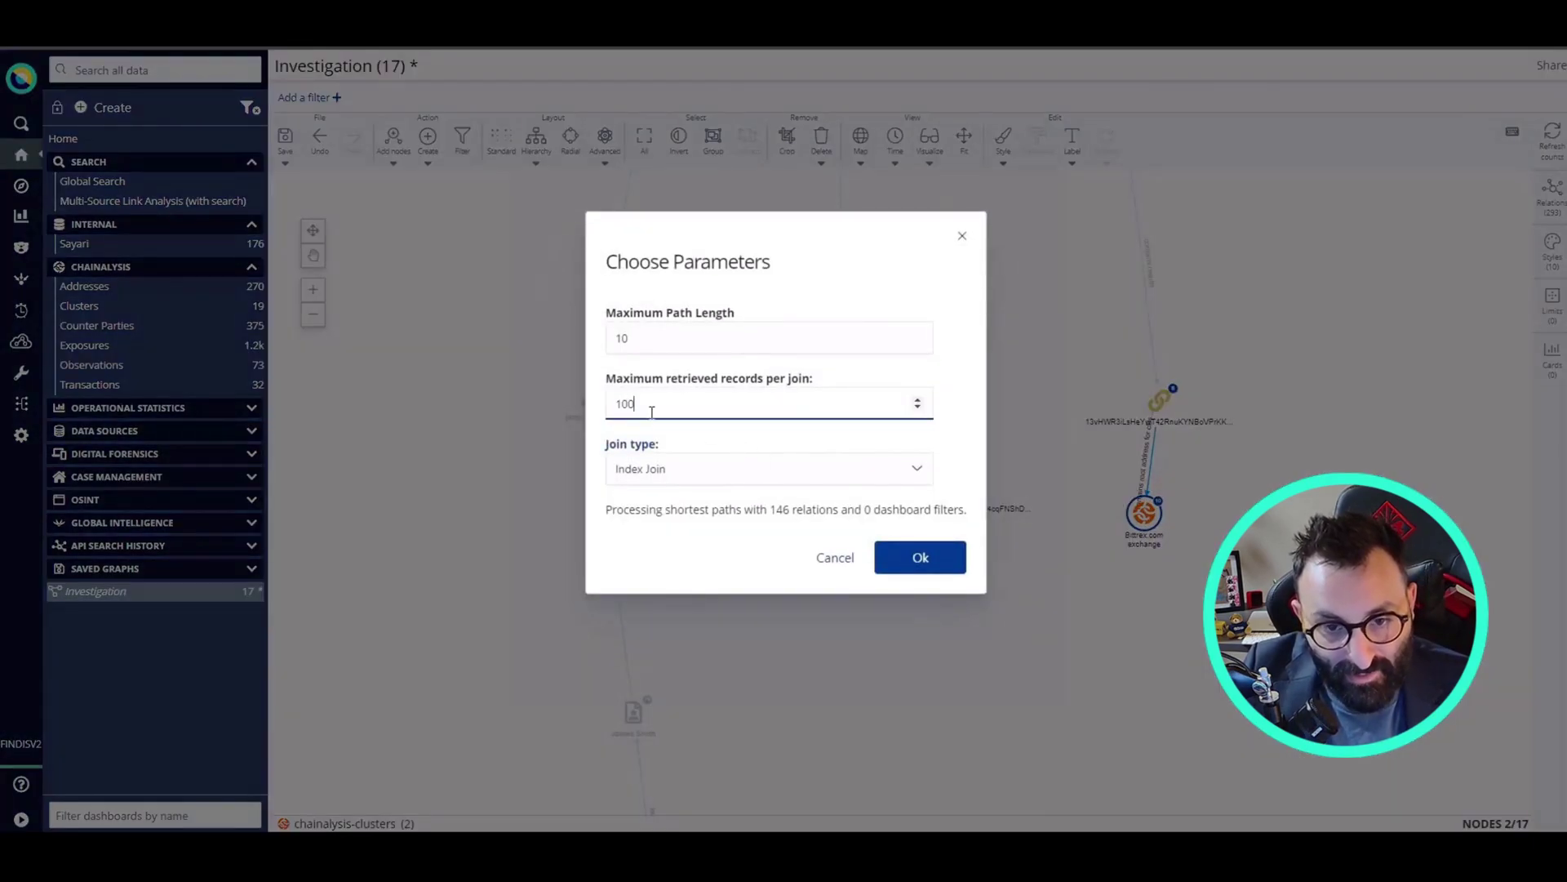
click(925, 567)
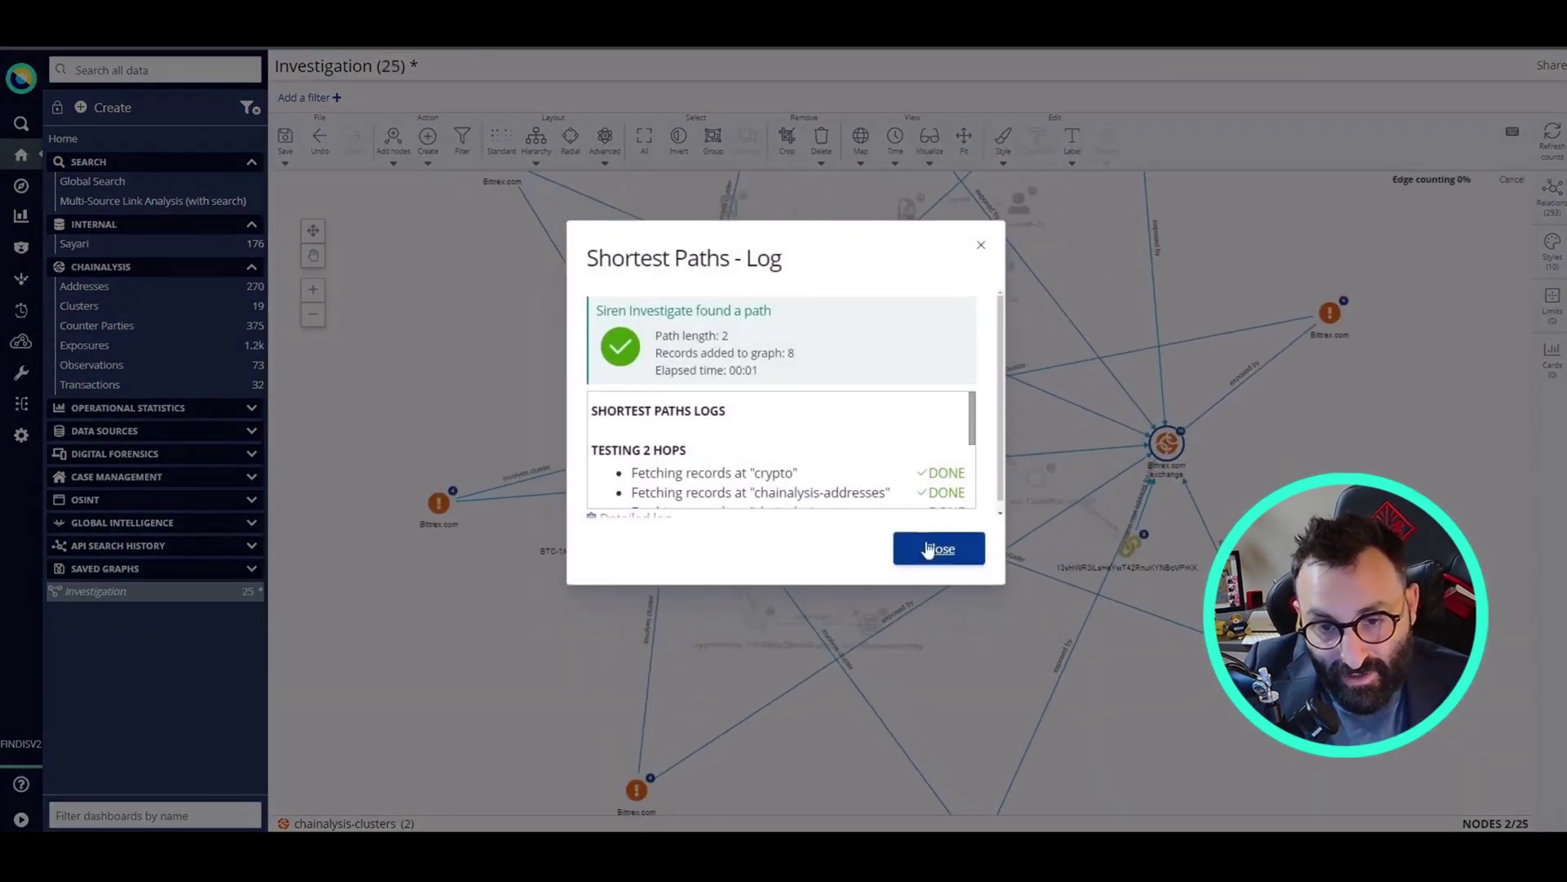
click(940, 548)
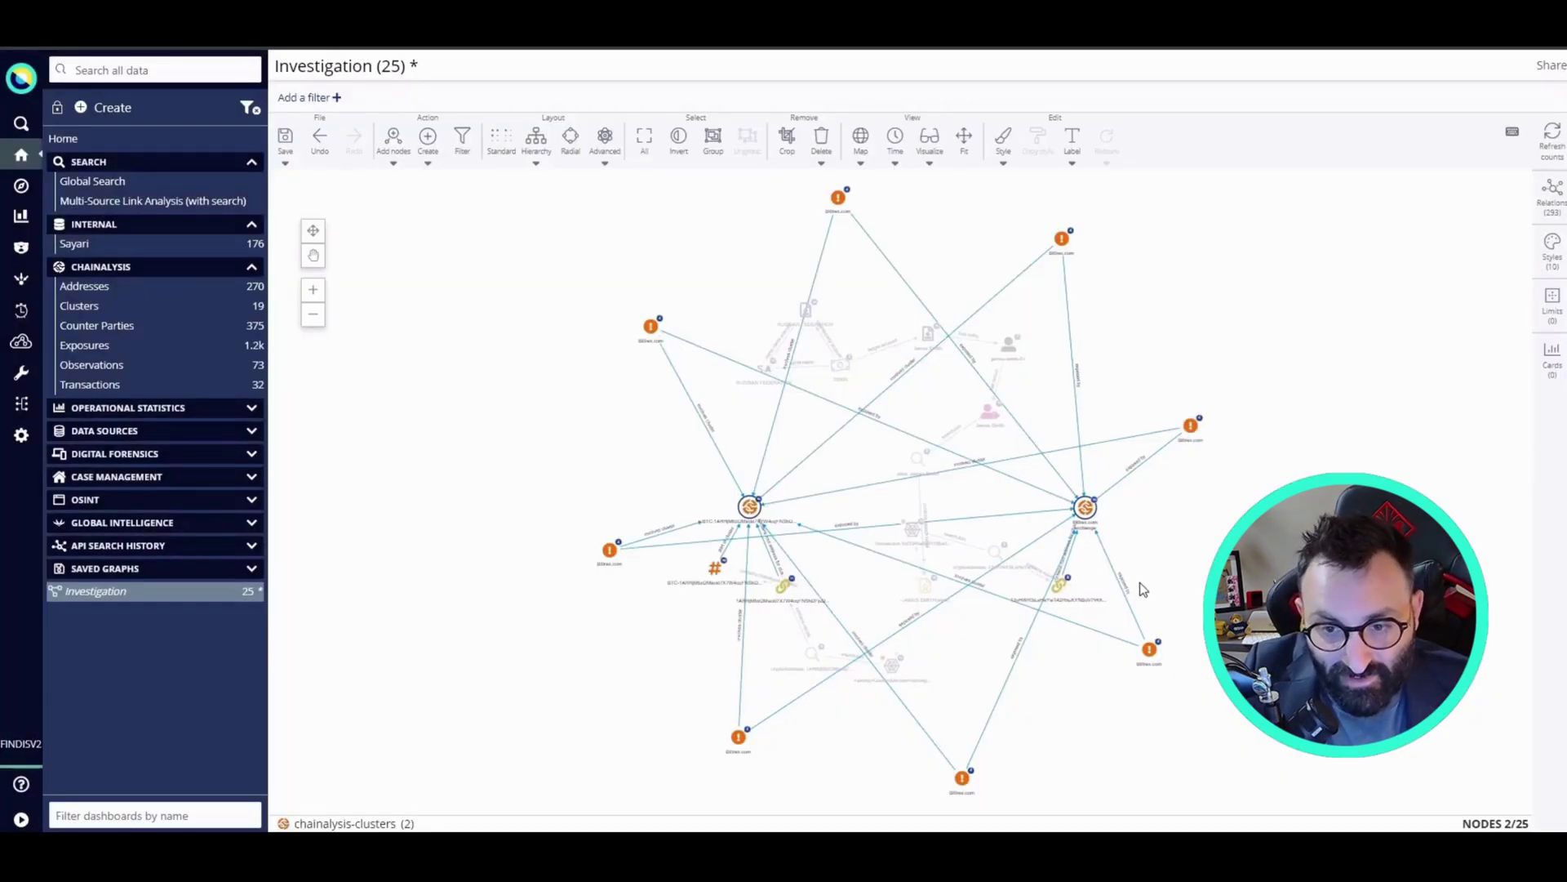
Arrange the graph as a Compact Hierarchy top-down tree, then clear the selection.
click(917, 596)
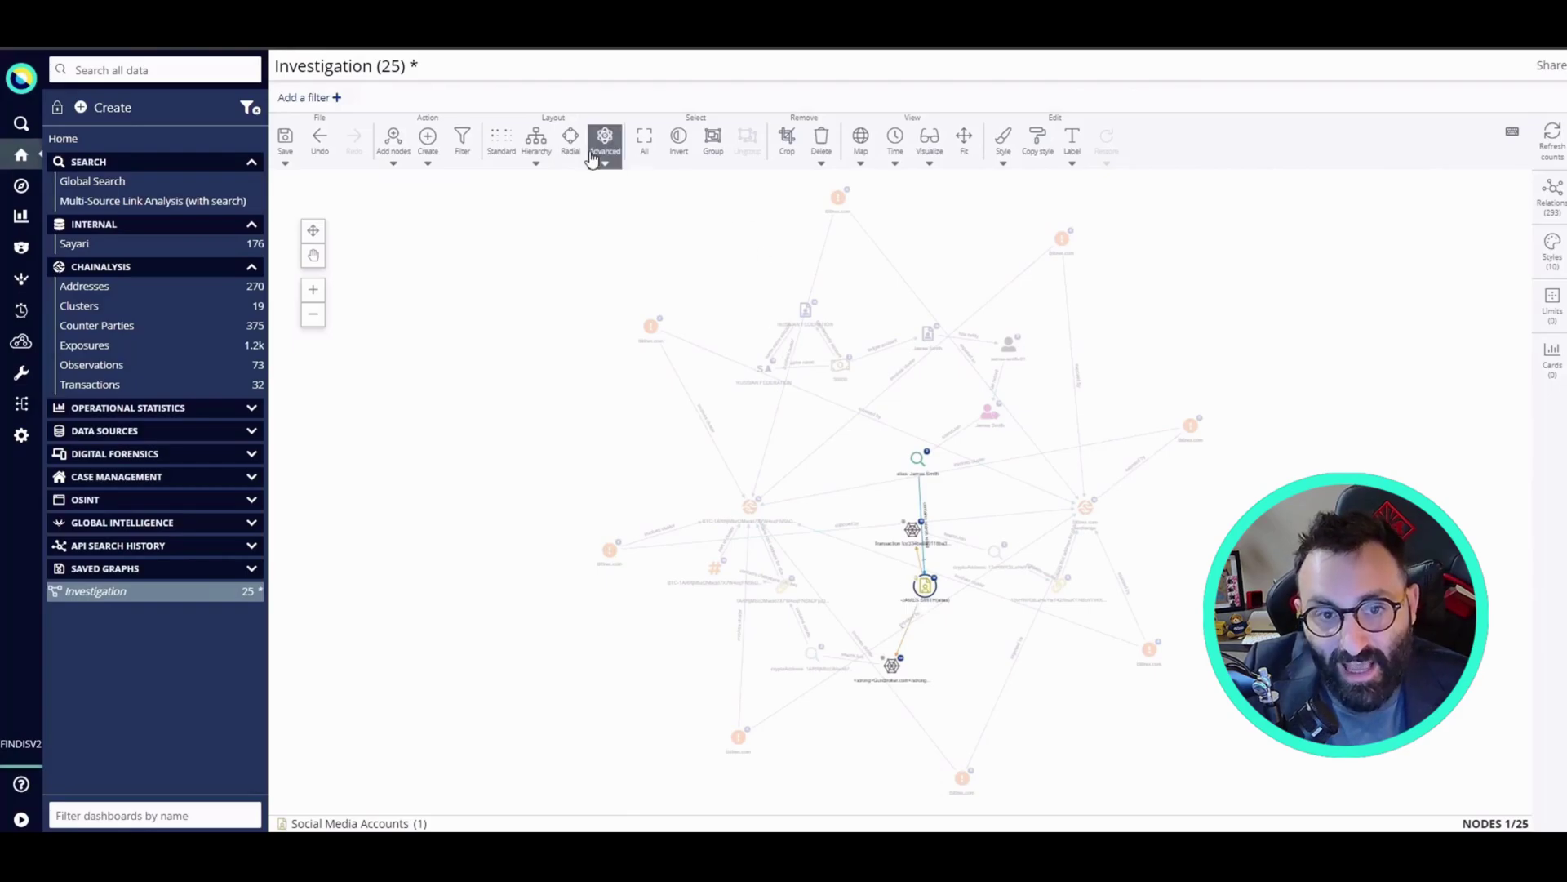
click(537, 160)
click(581, 265)
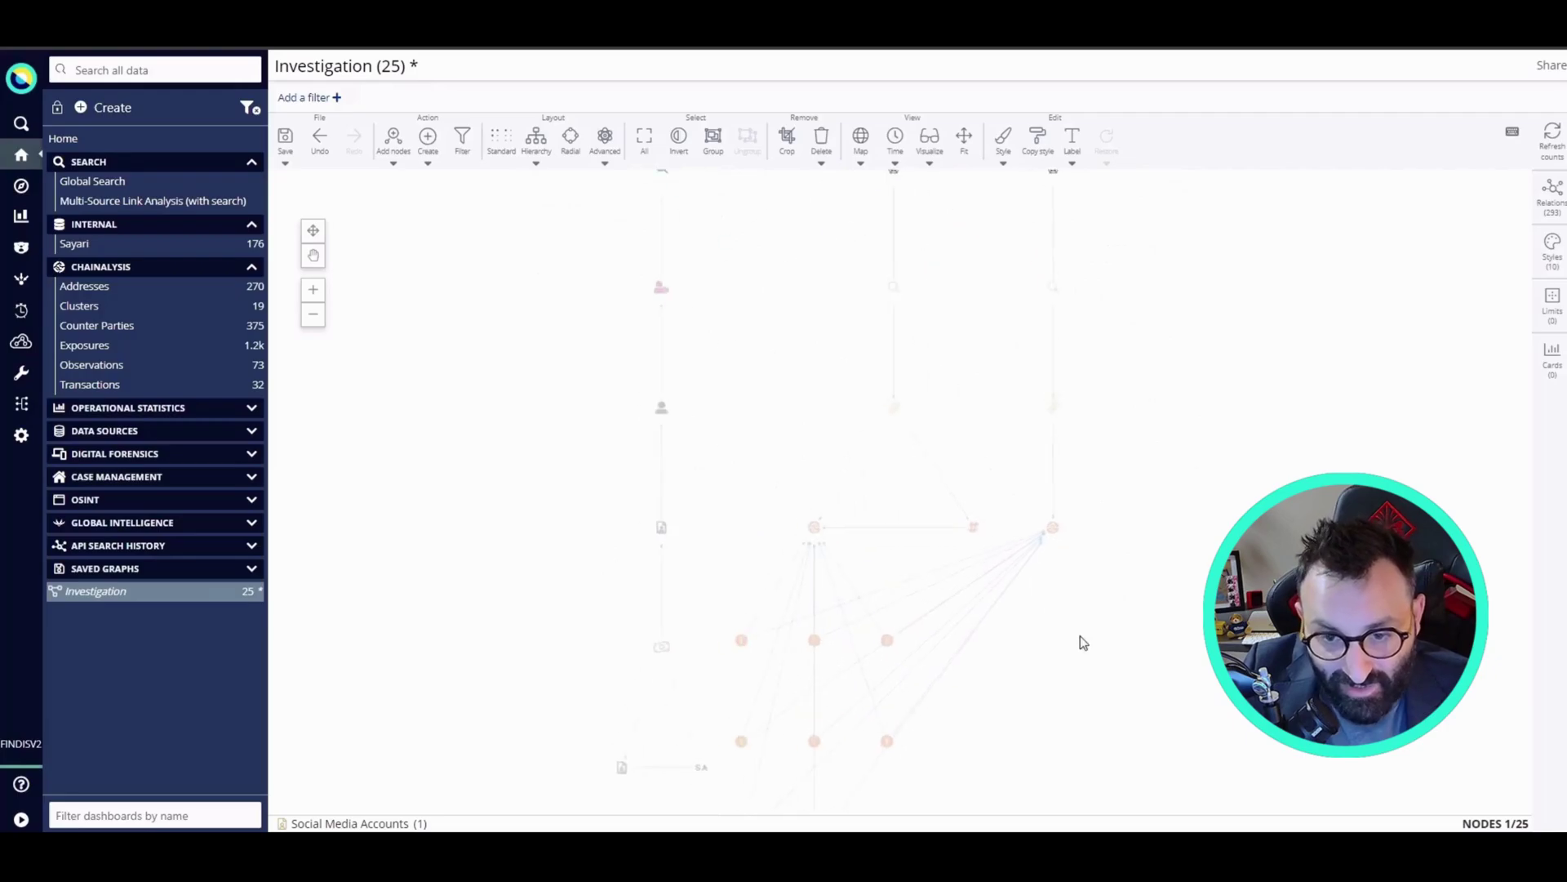
click(721, 511)
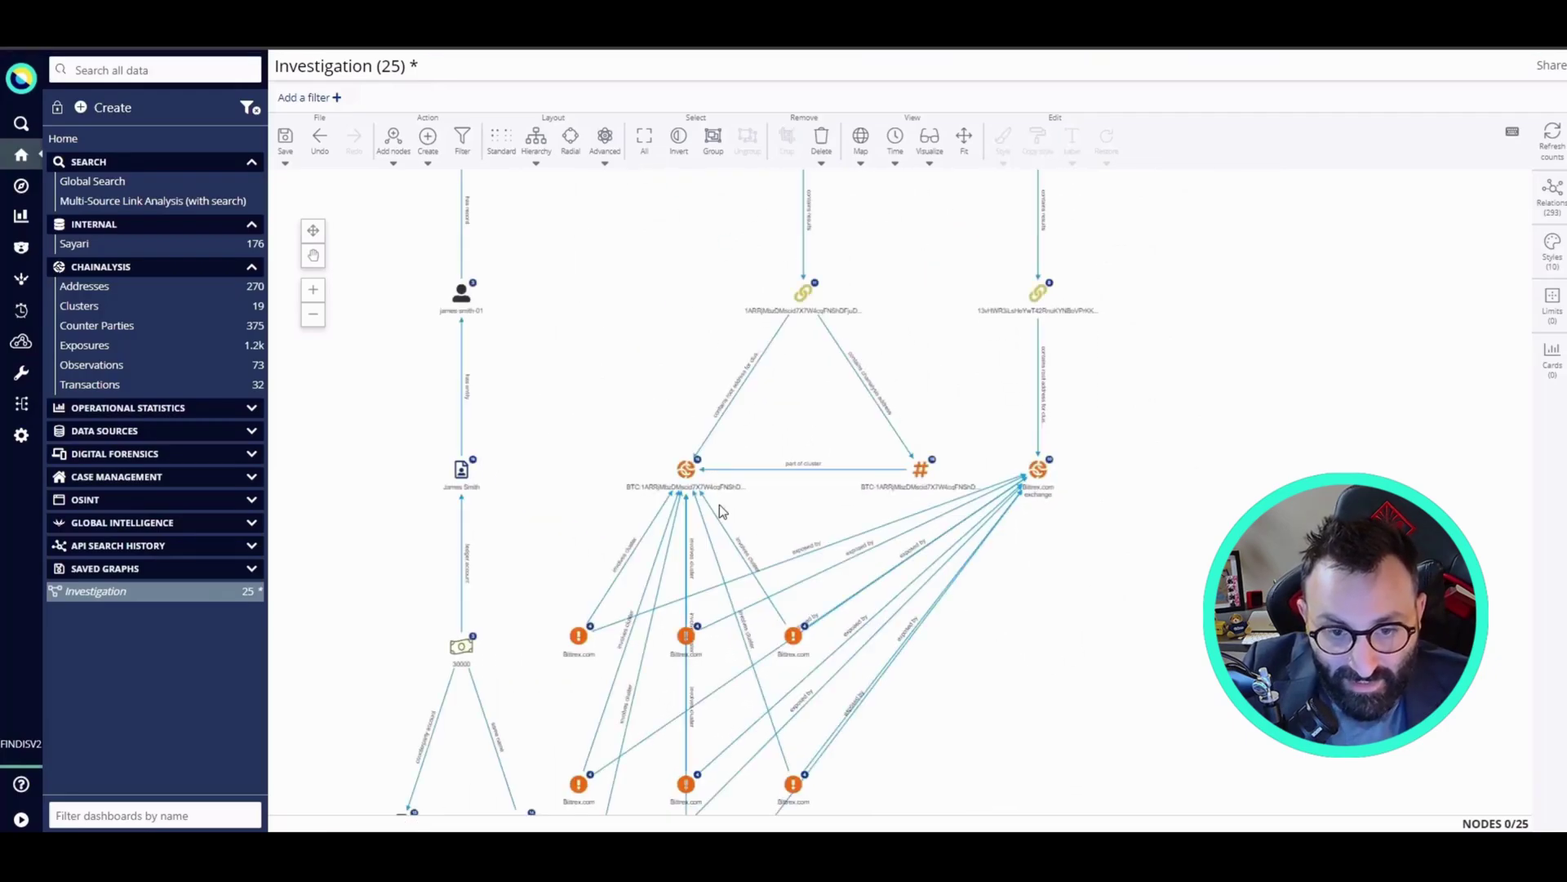
Drag the eight Bittrex.com exposure nodes between the BTC cluster and the exchange nodes.
scroll(1018, 642, up, 2)
scroll(1005, 648, down, 3)
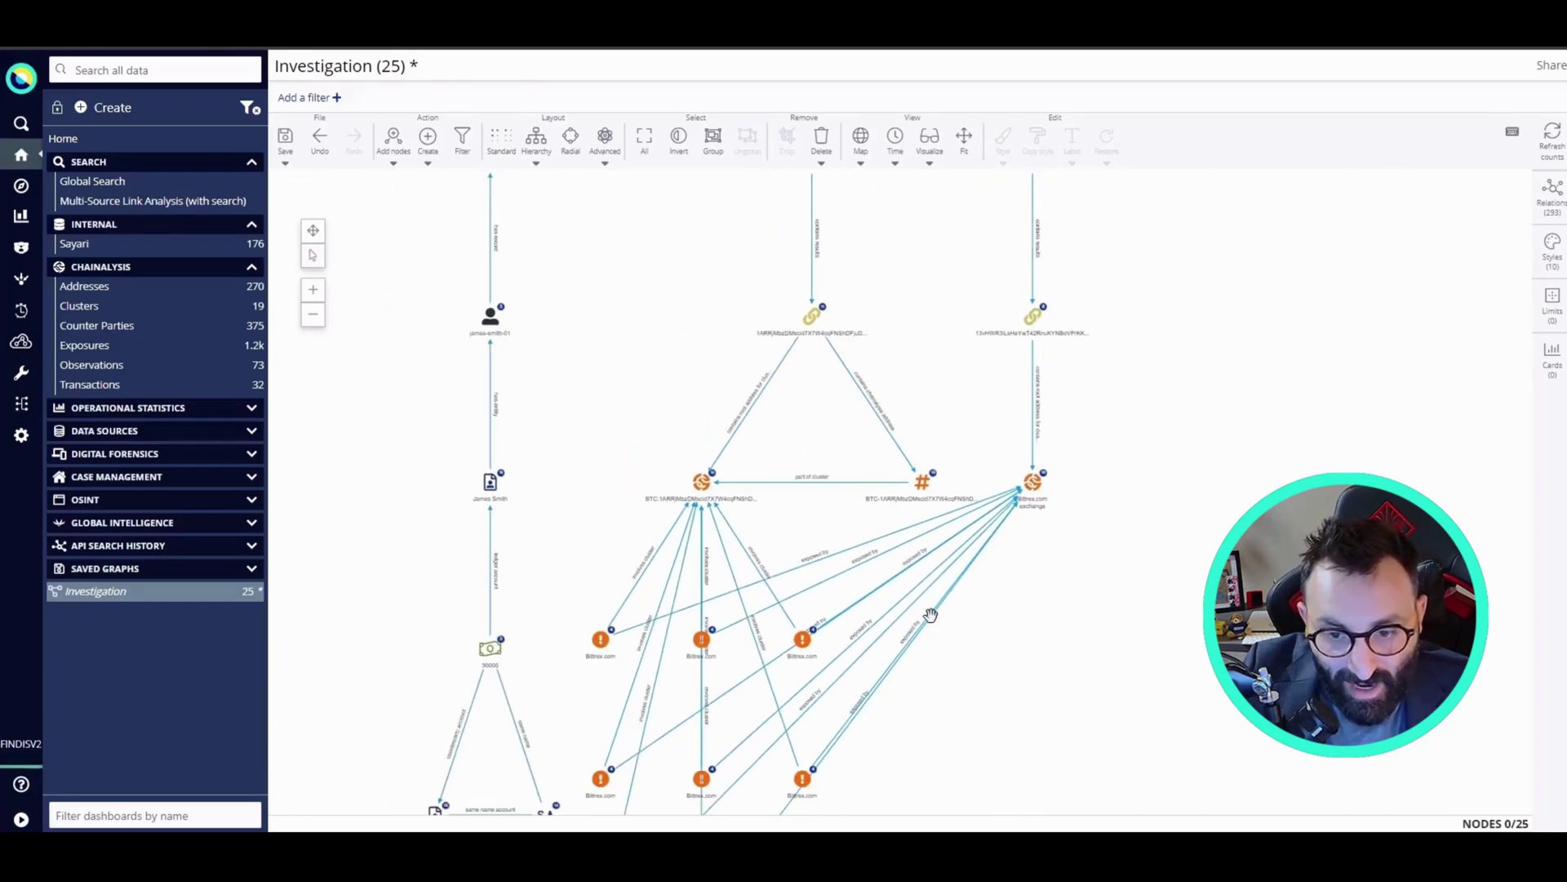
drag(931, 614, 976, 403)
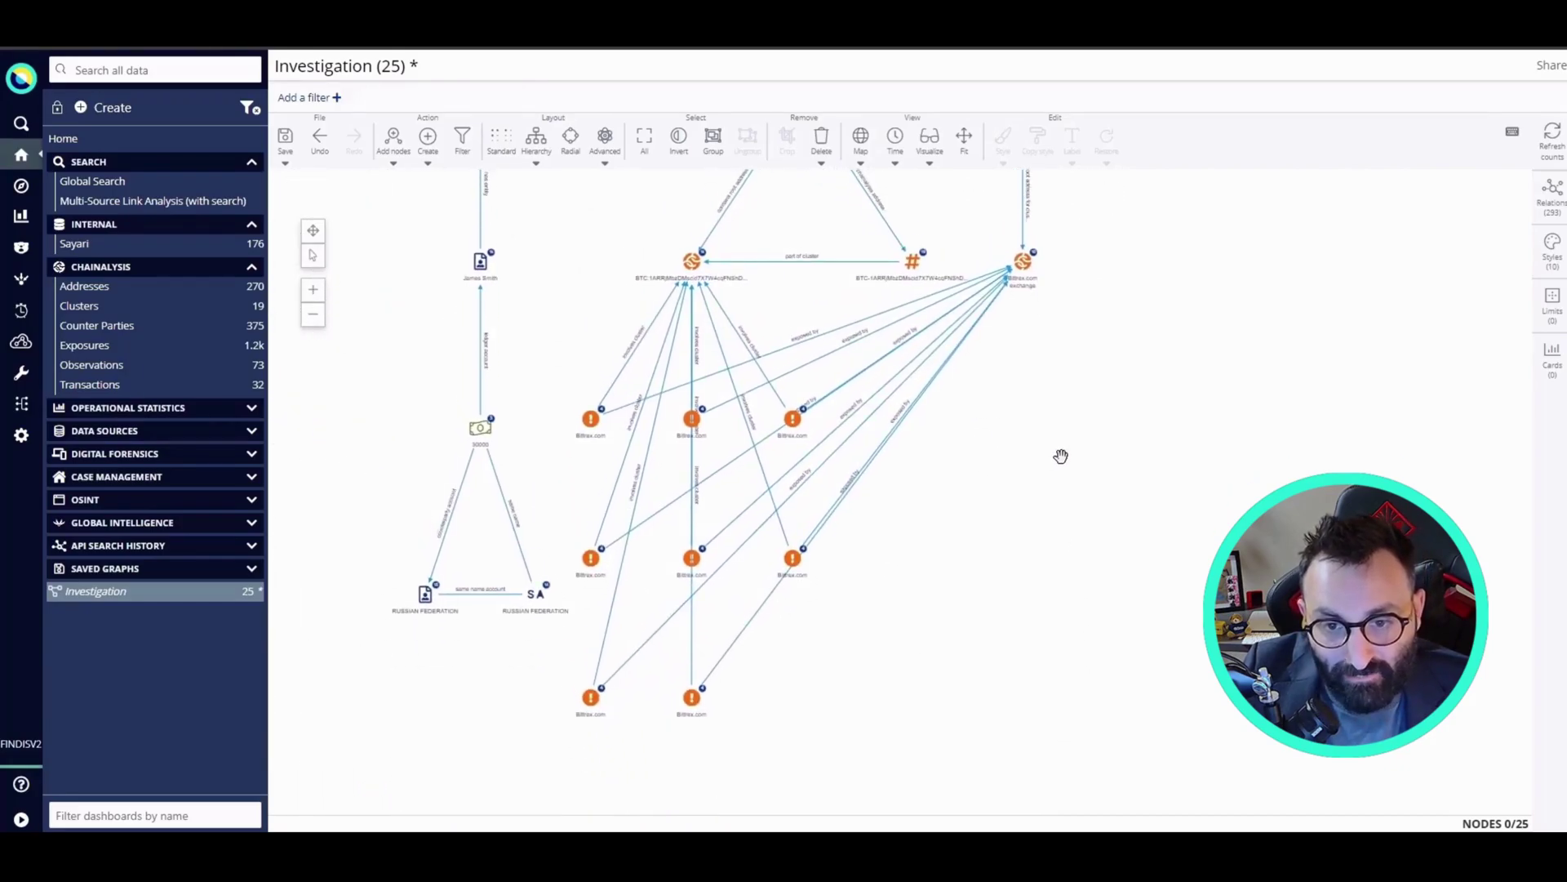
drag(1061, 456, 1105, 536)
drag(638, 493, 856, 400)
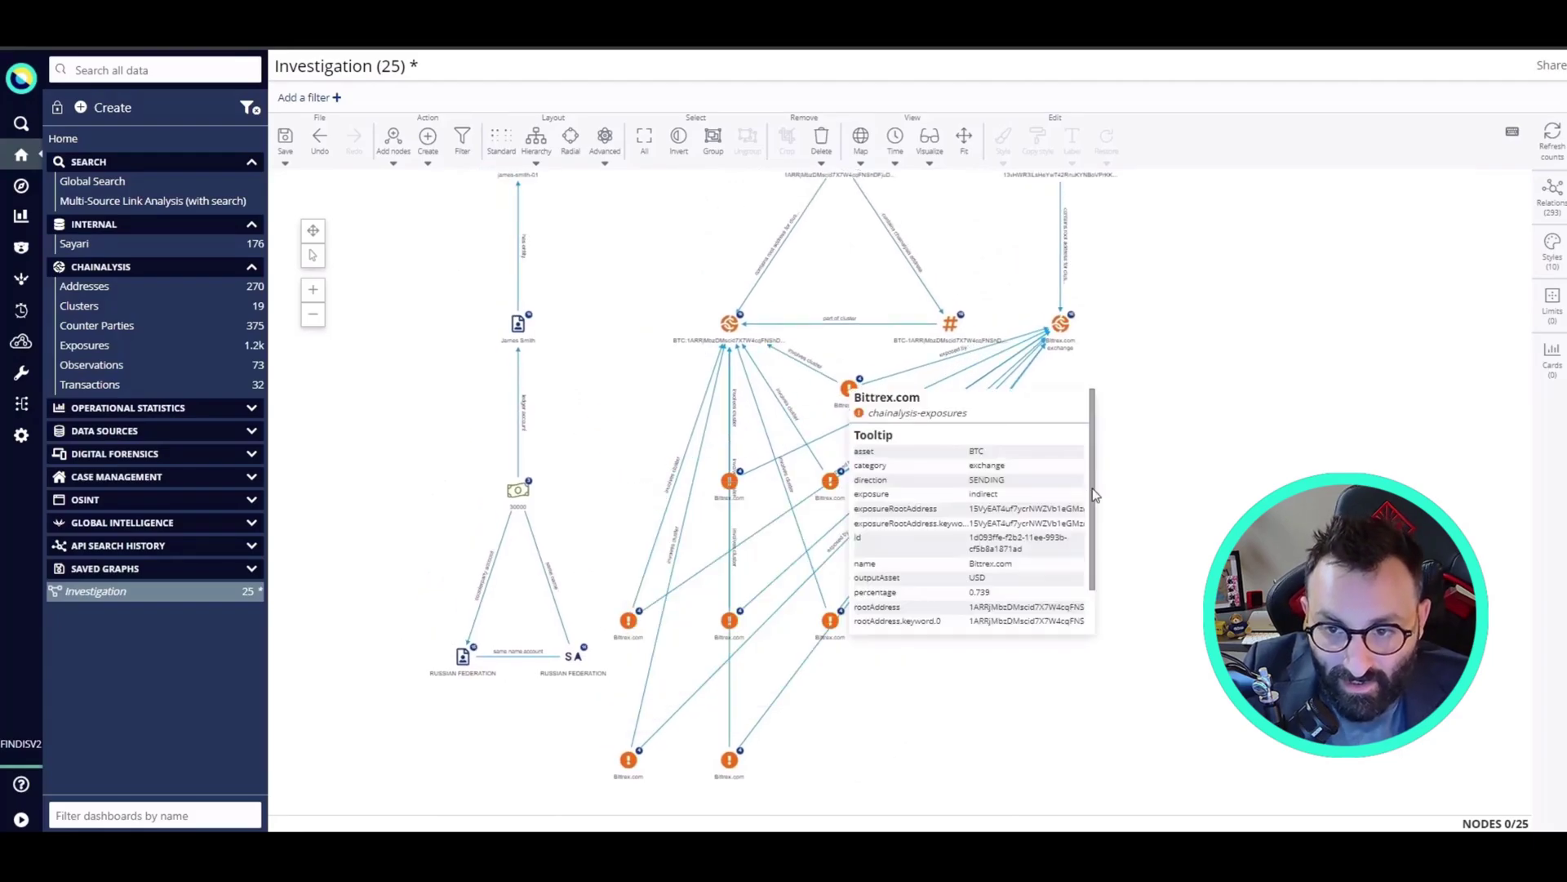
drag(633, 635, 999, 534)
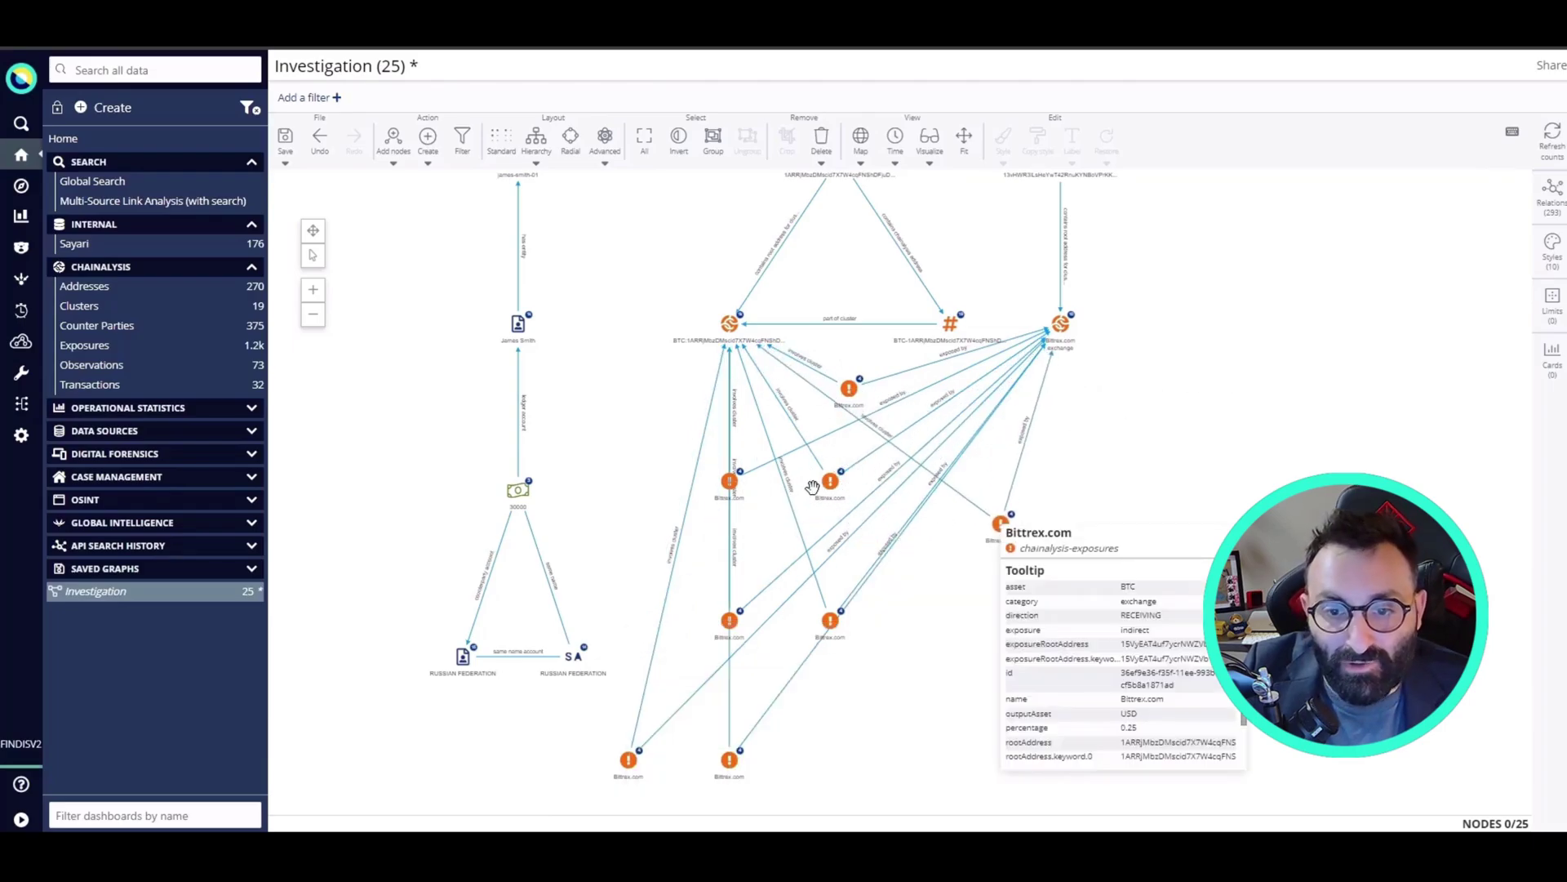
drag(838, 490, 928, 436)
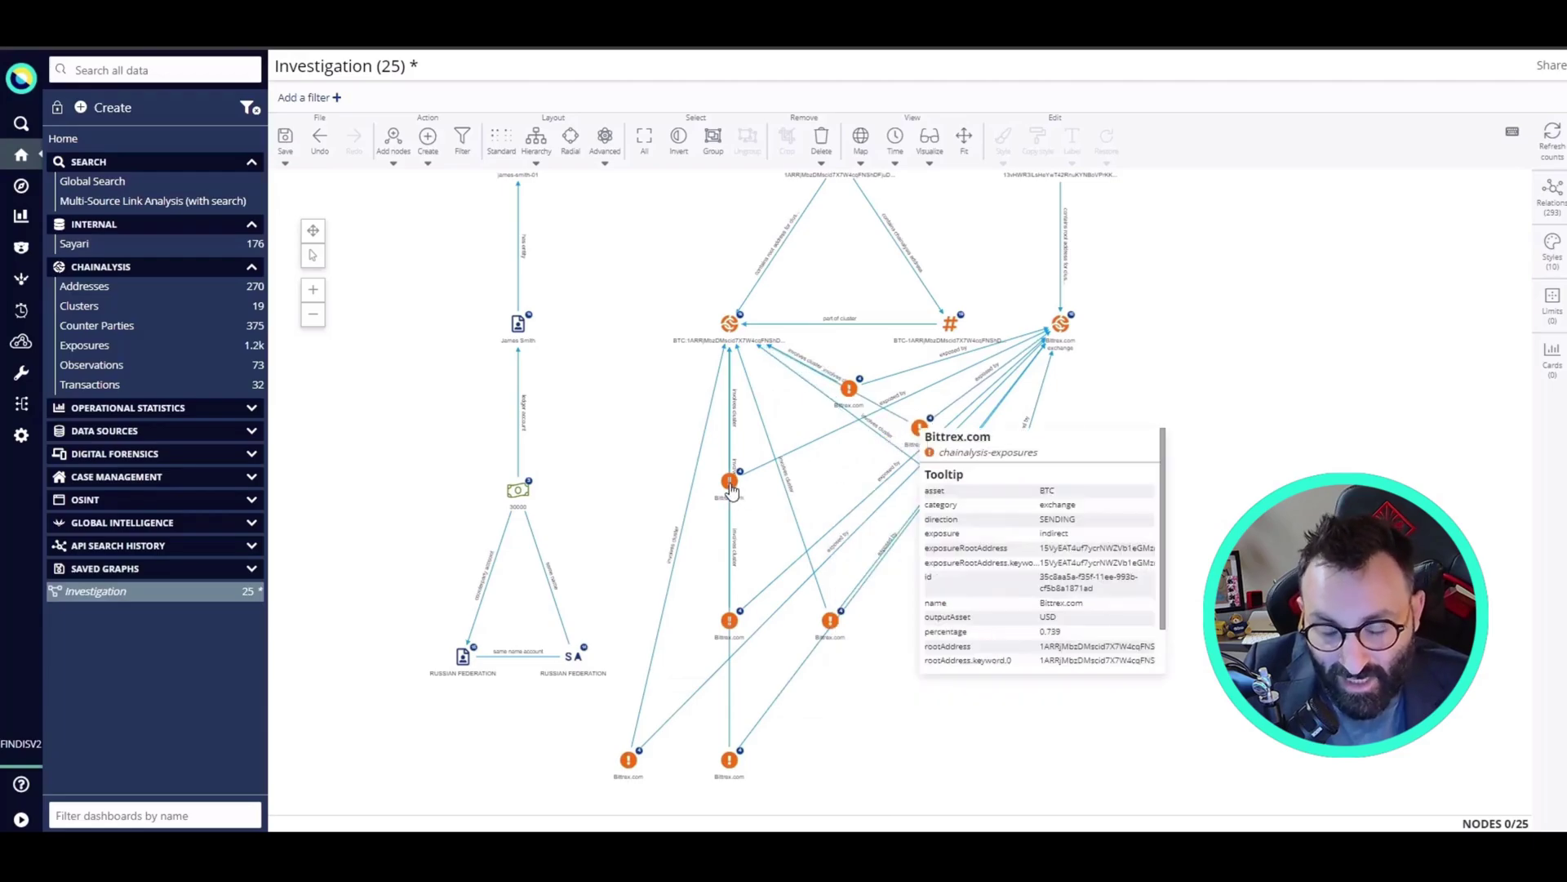
drag(731, 490, 860, 465)
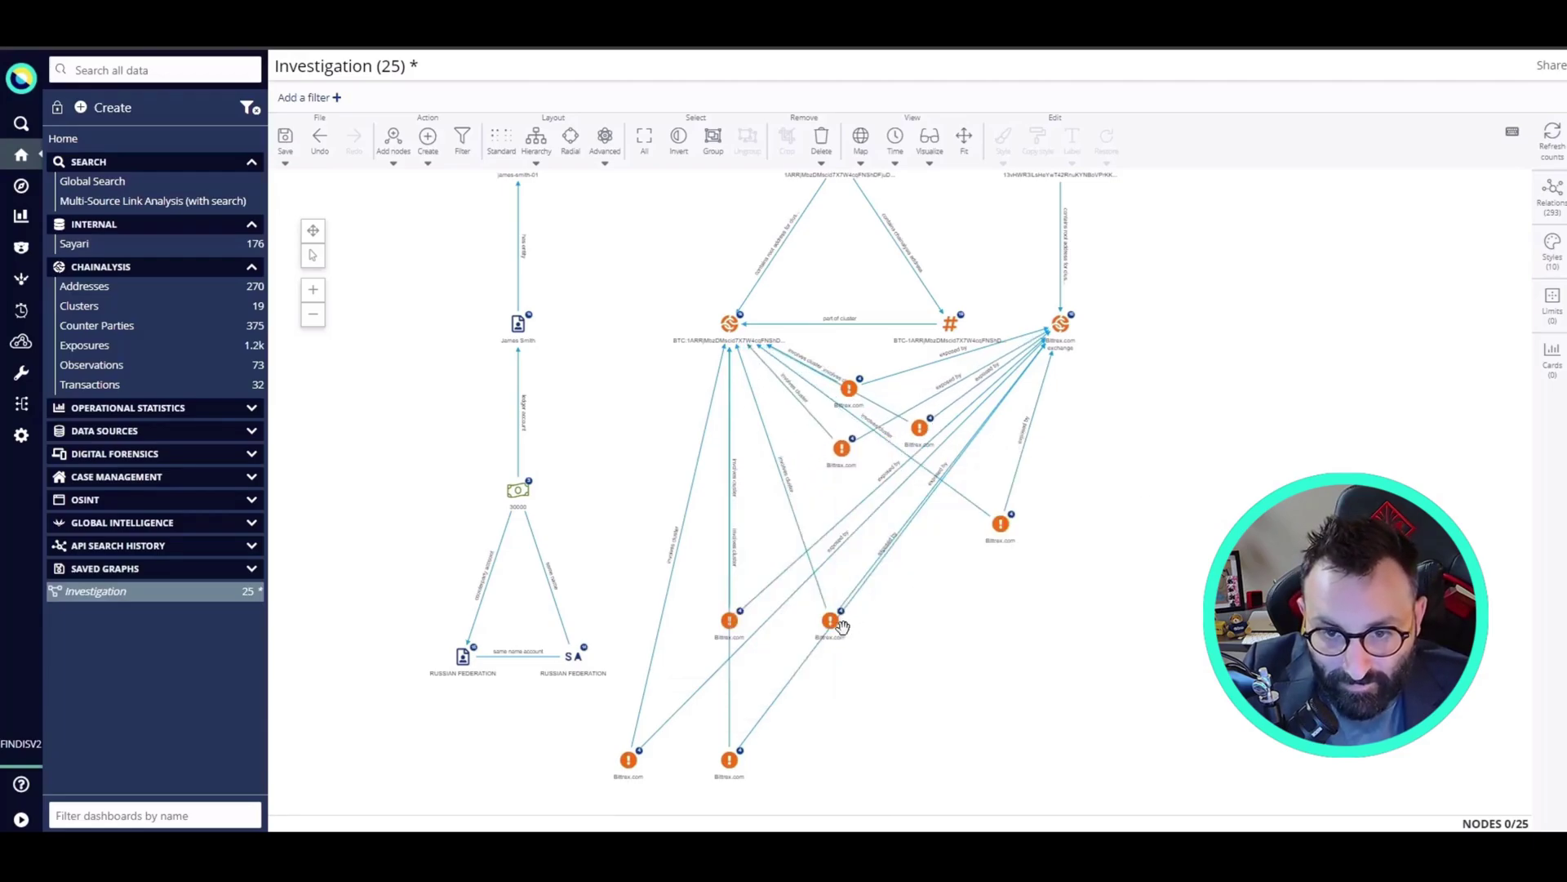
drag(833, 627, 949, 567)
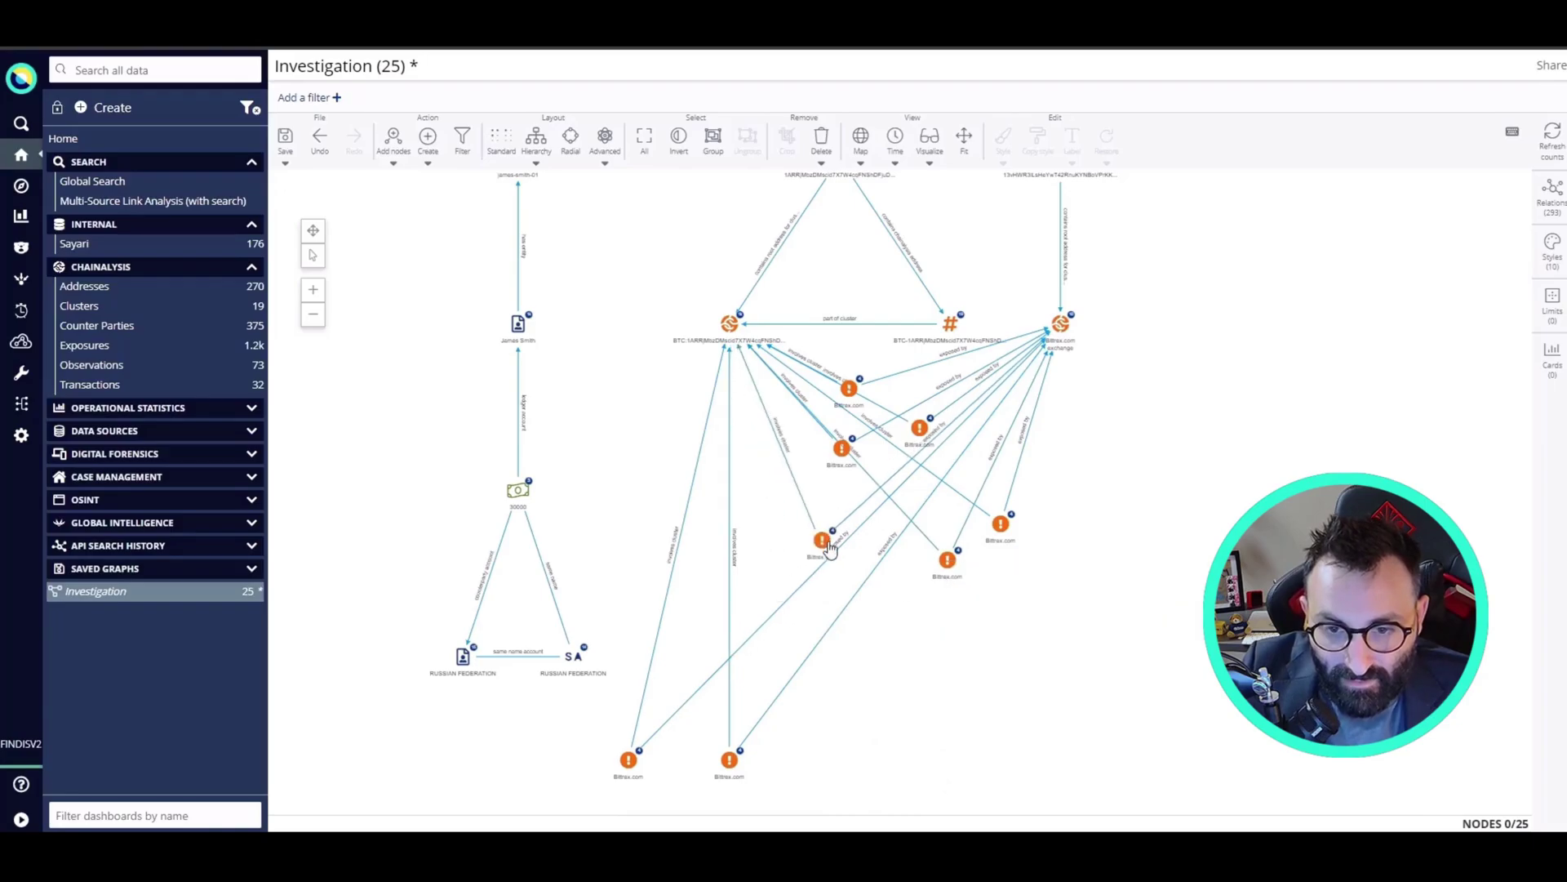
drag(732, 641, 837, 536)
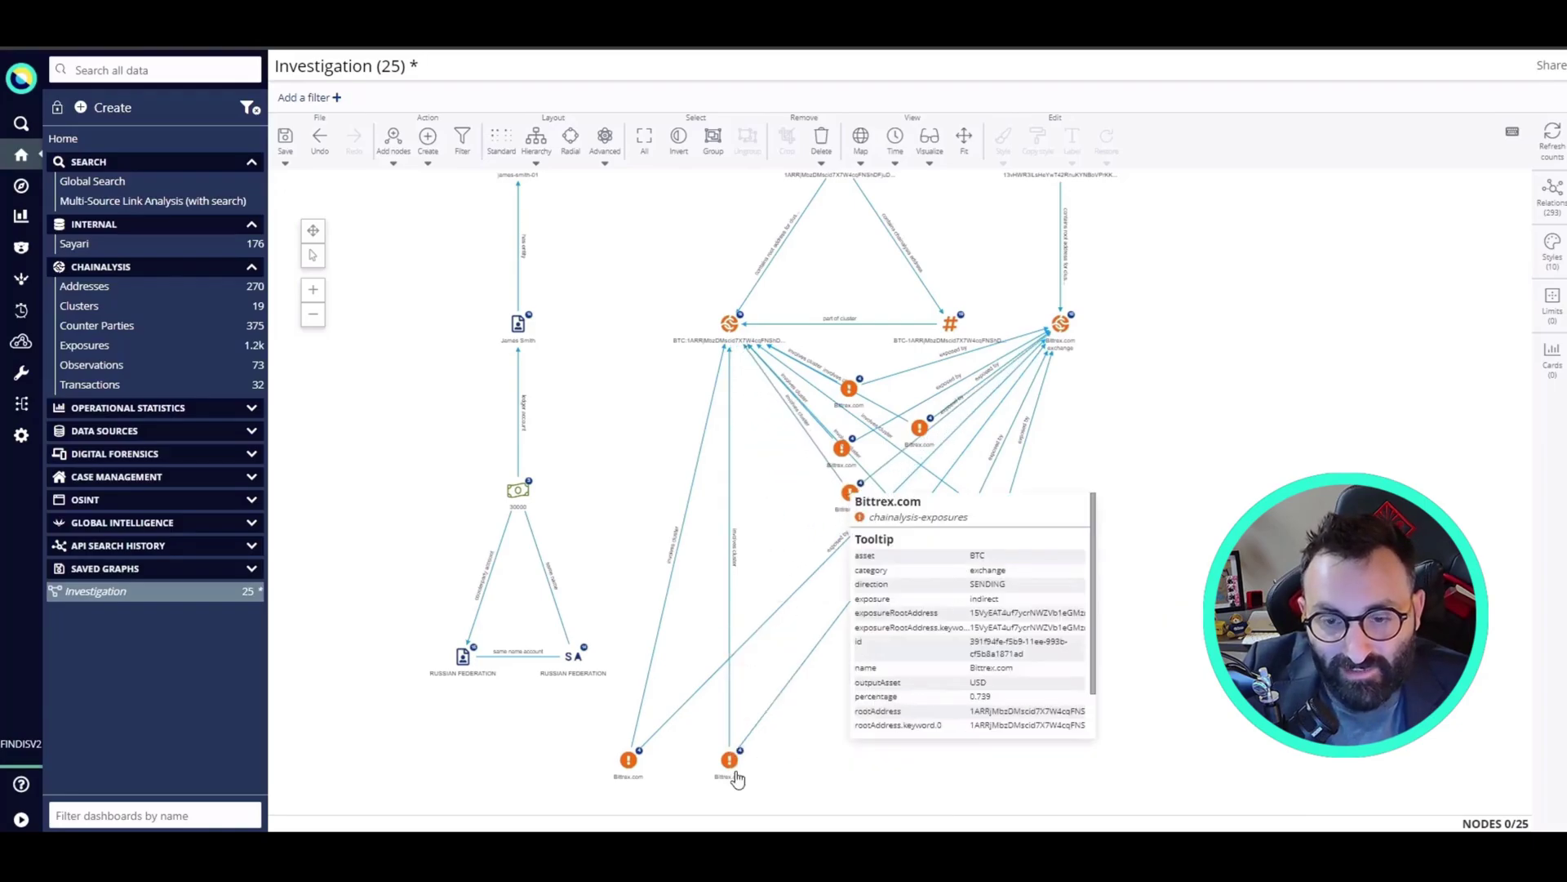
drag(738, 780, 907, 558)
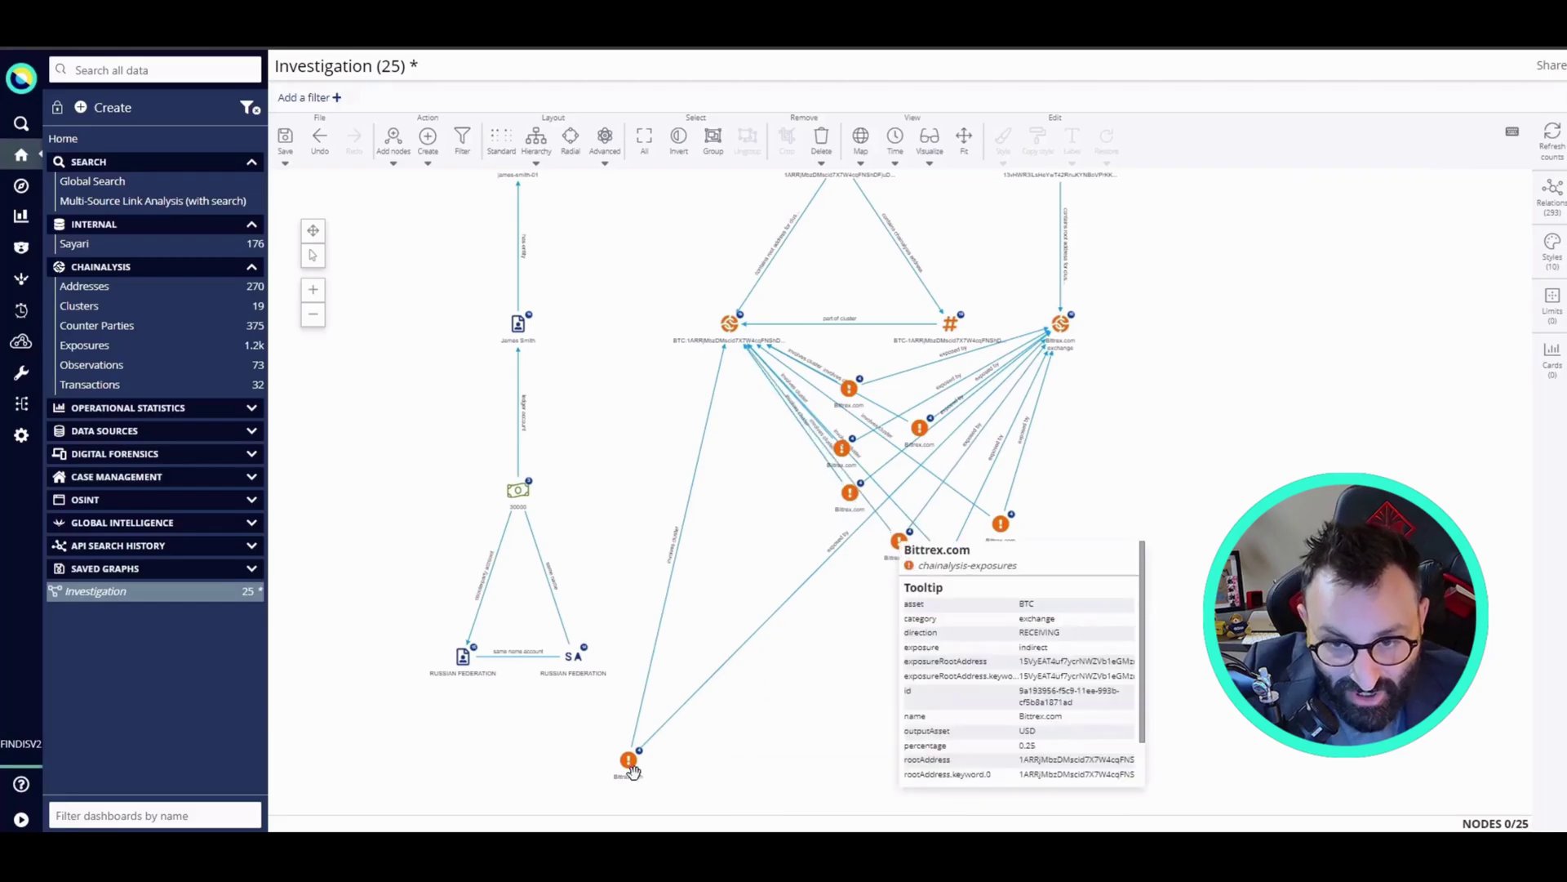
drag(633, 771, 904, 595)
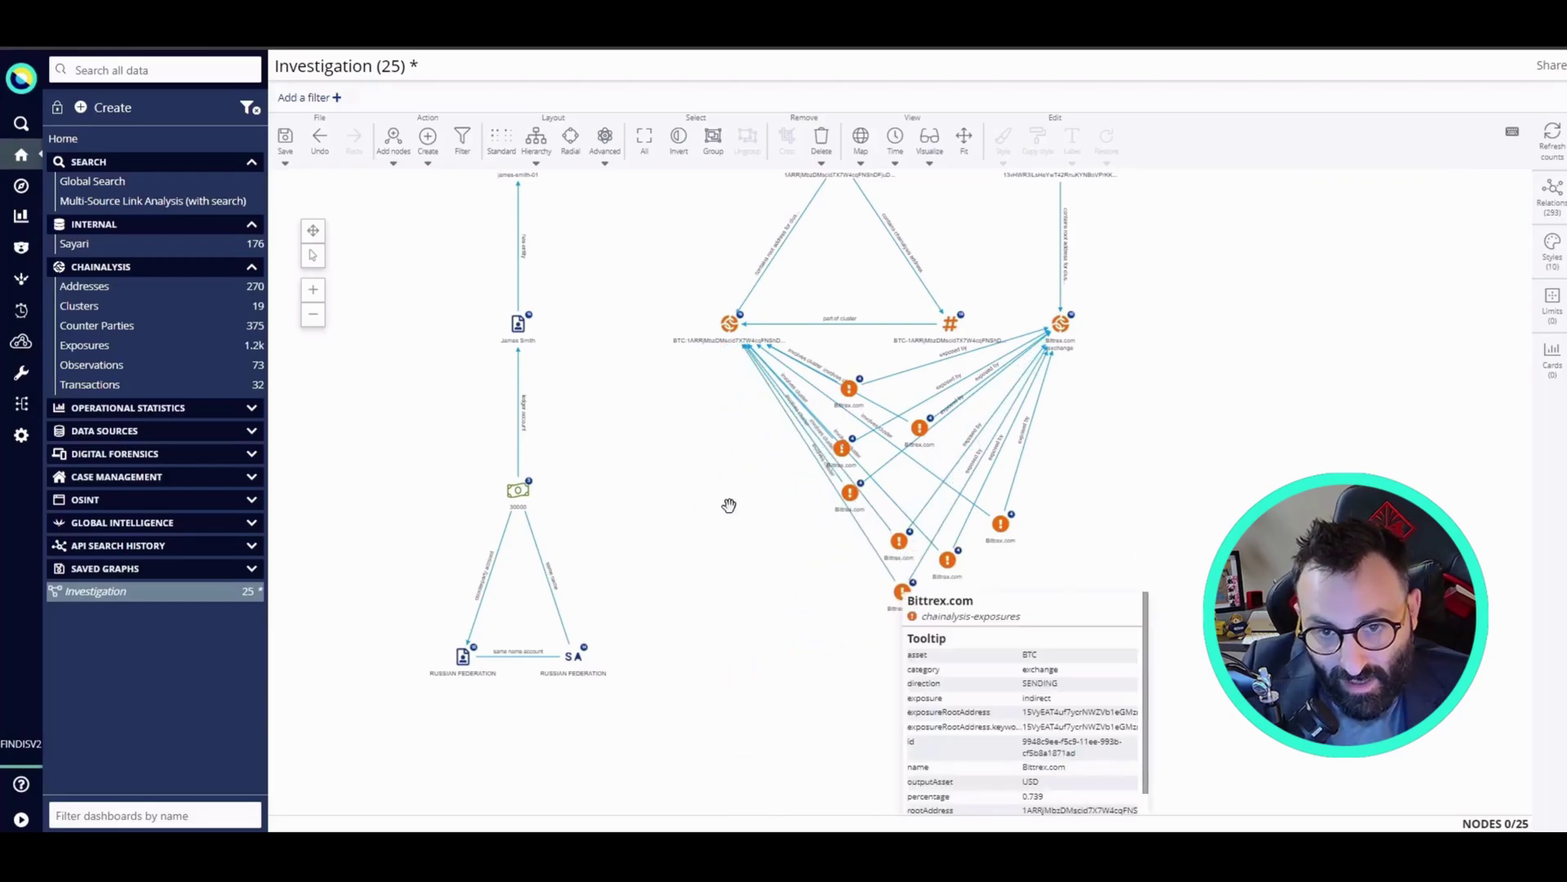
Load the BTC cluster's exposures from Chainalysis, then dismiss the Add from relation dialog.
right_click(729, 331)
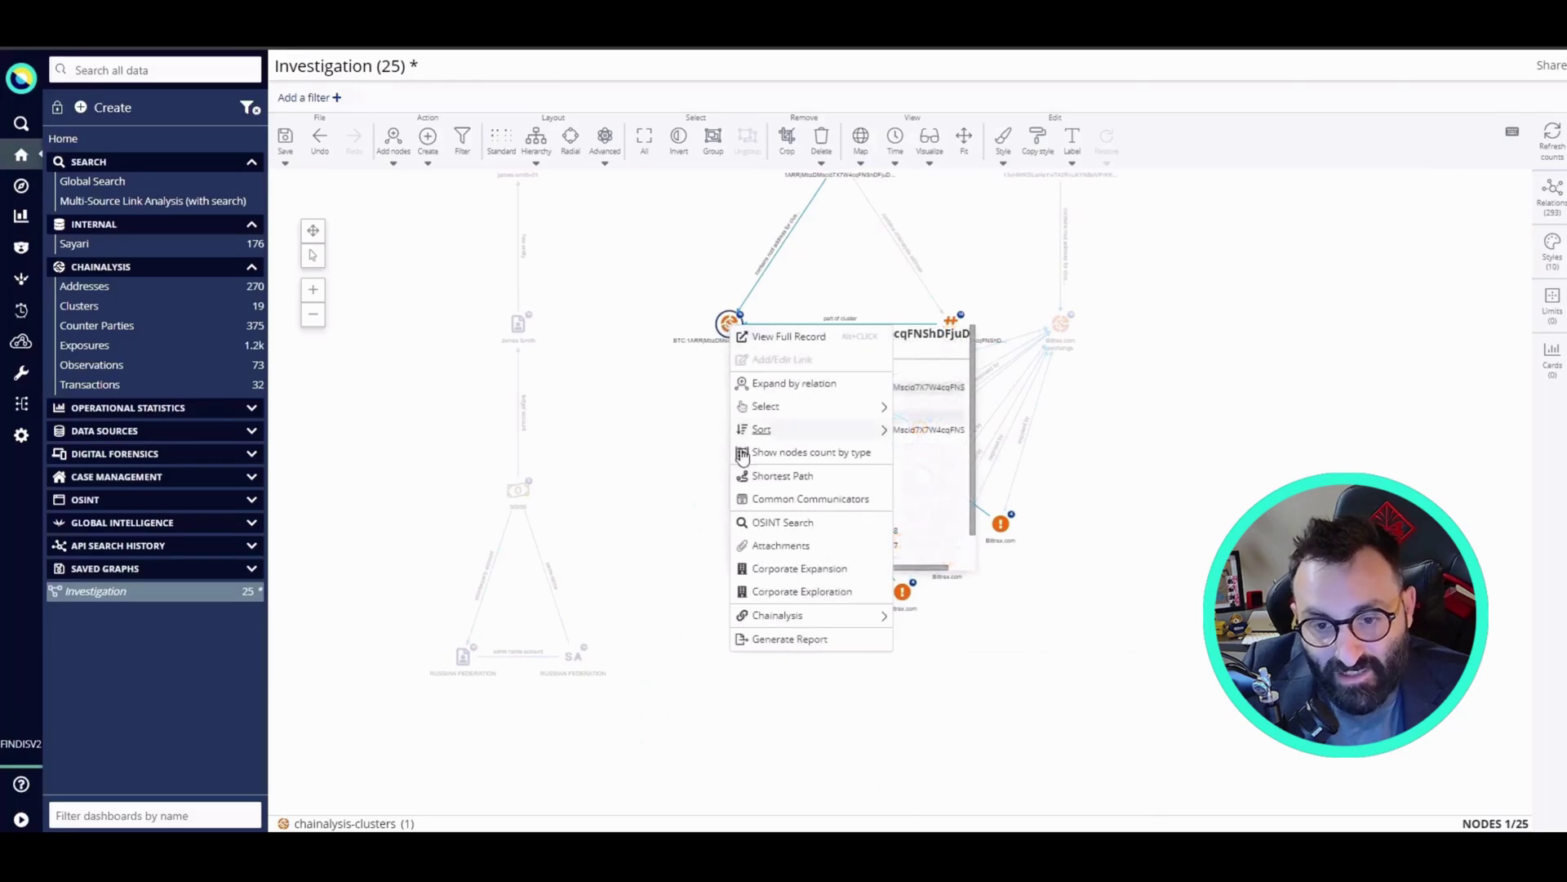
mouse_move(824, 622)
click(945, 599)
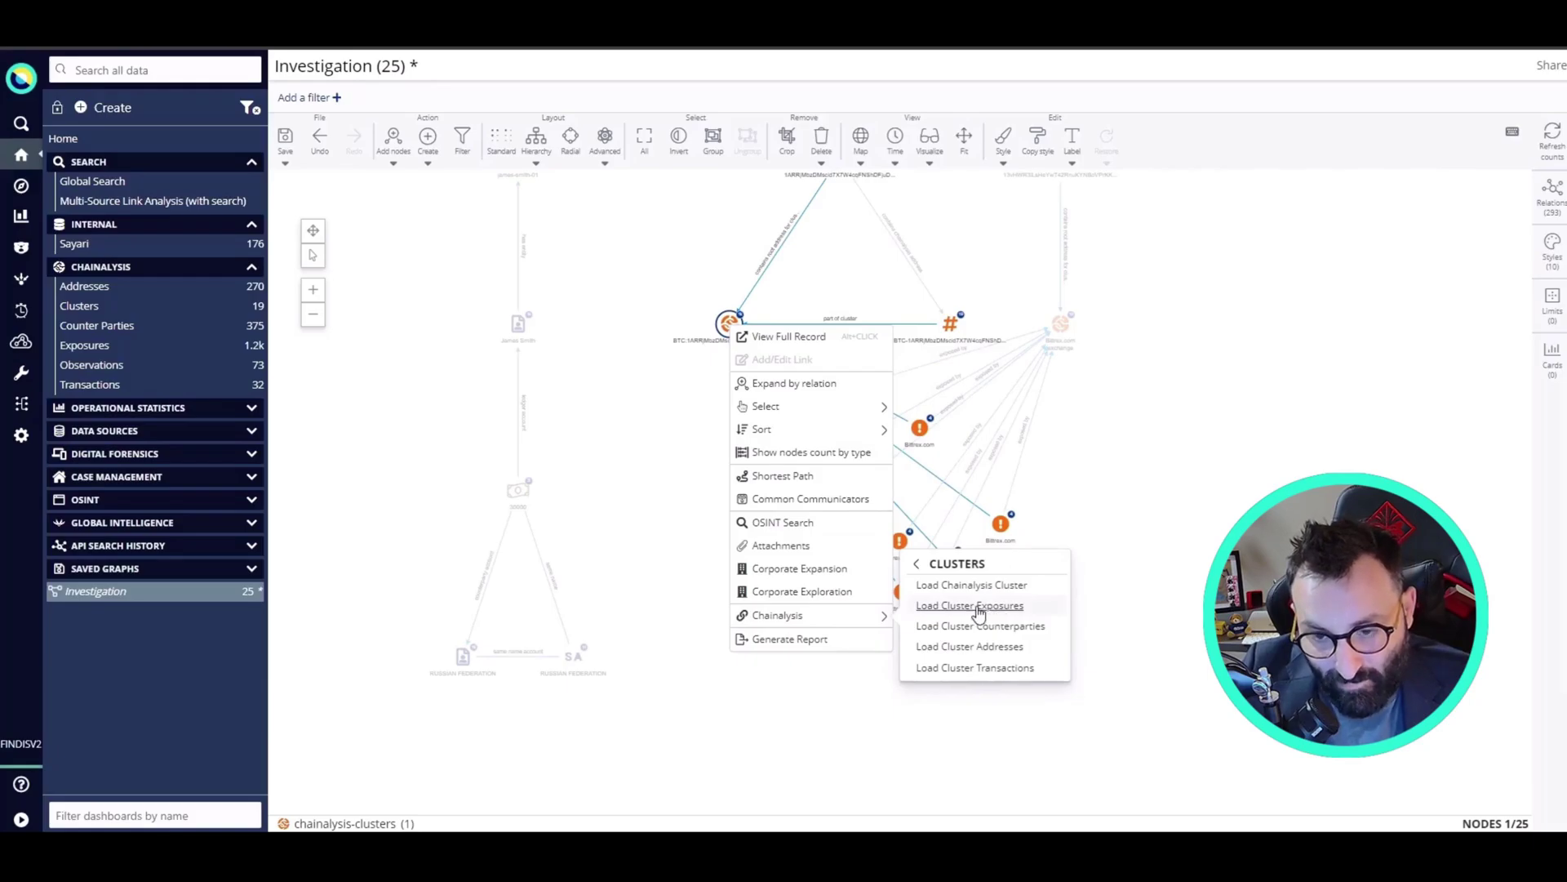
click(978, 608)
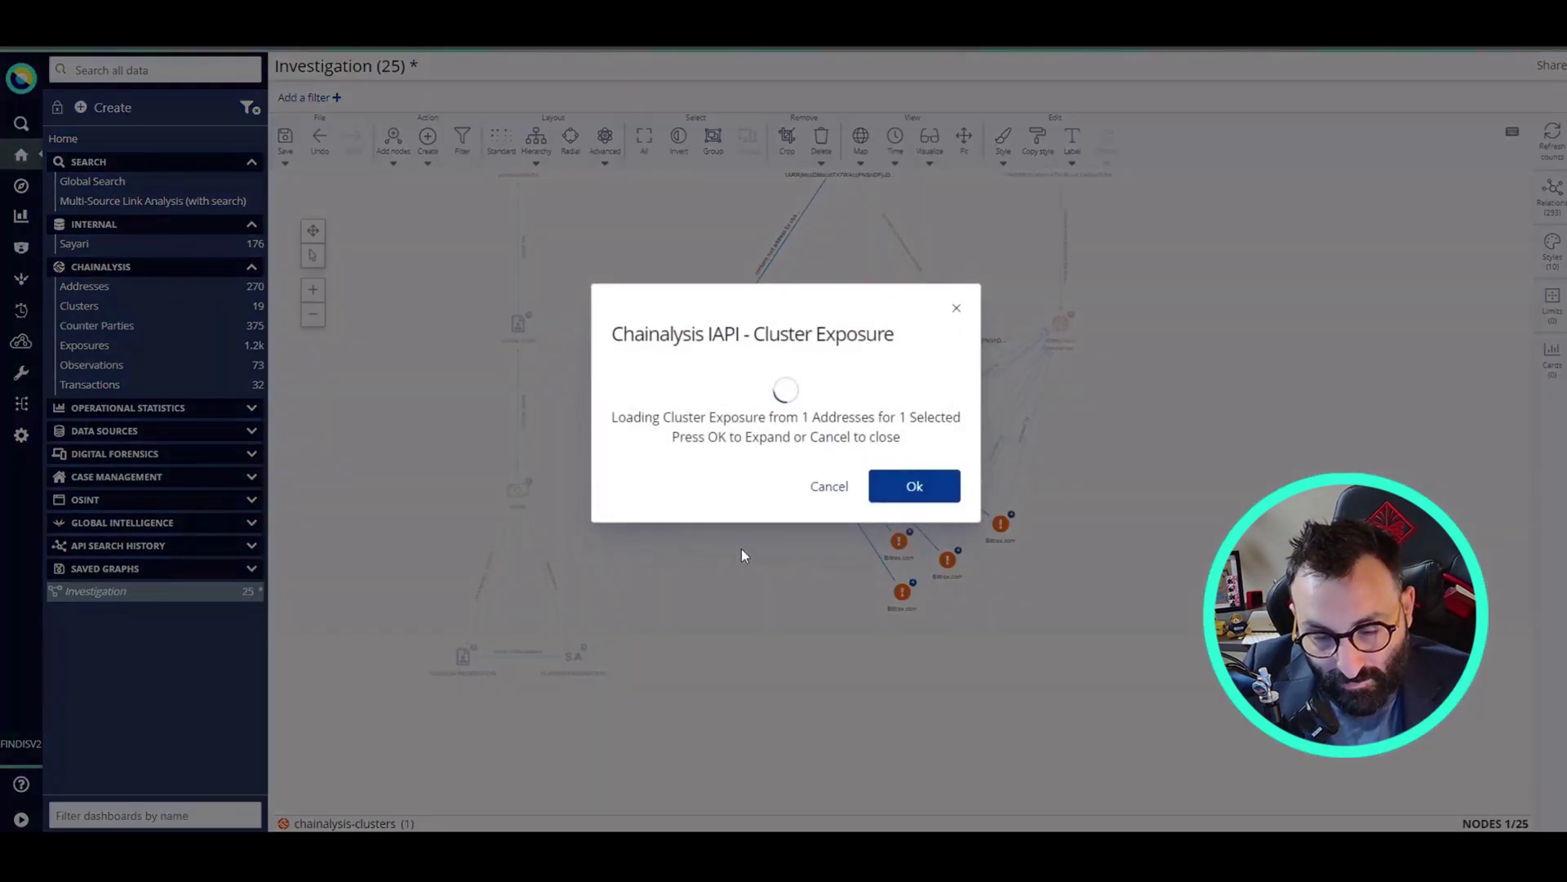
click(934, 571)
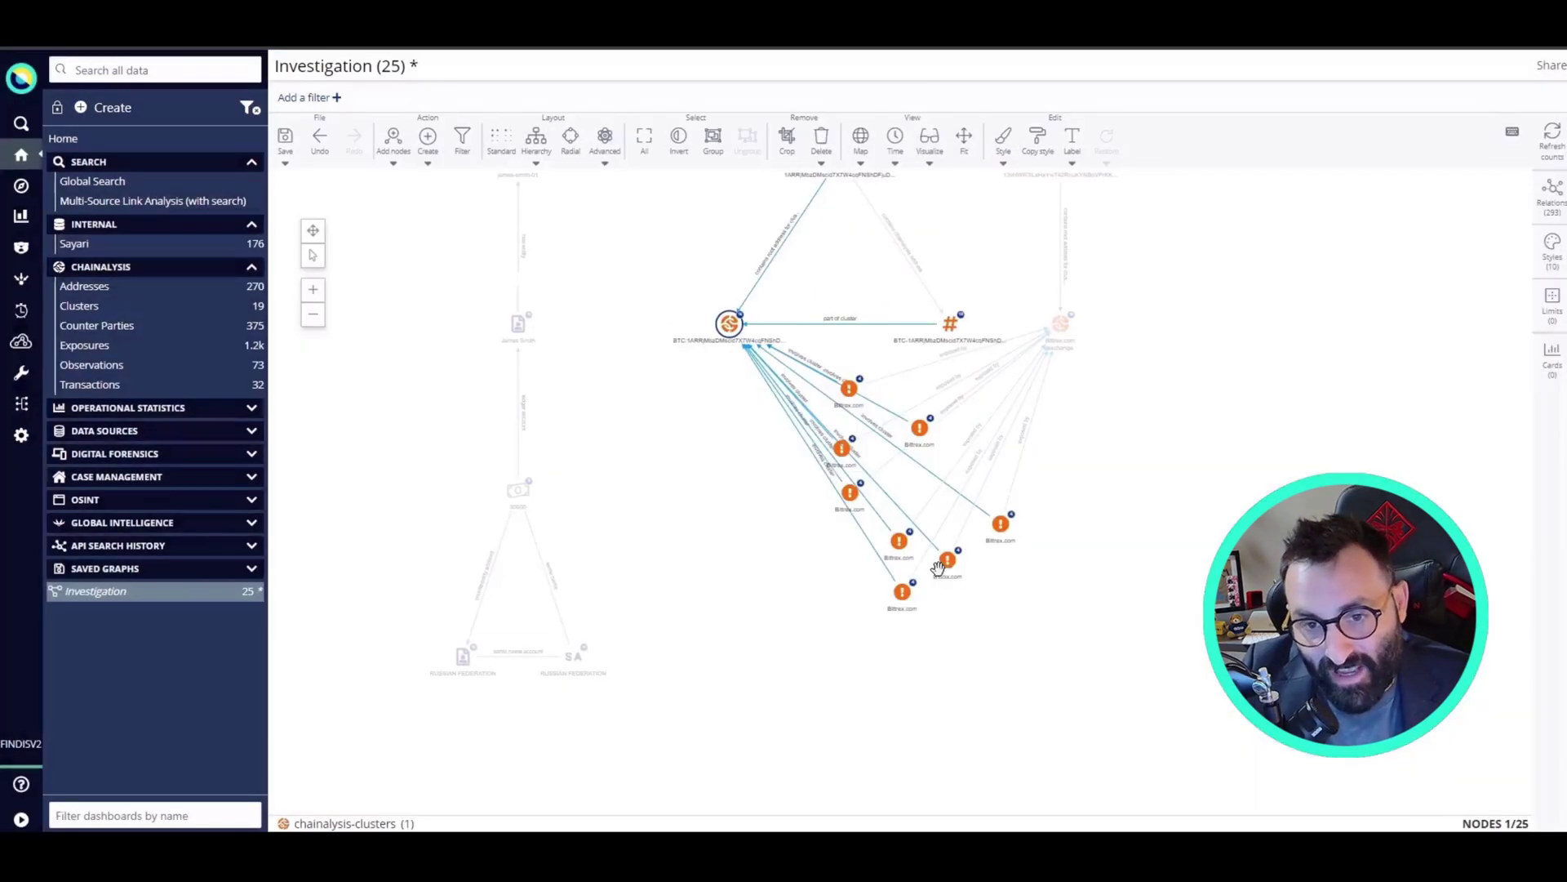
key(e)
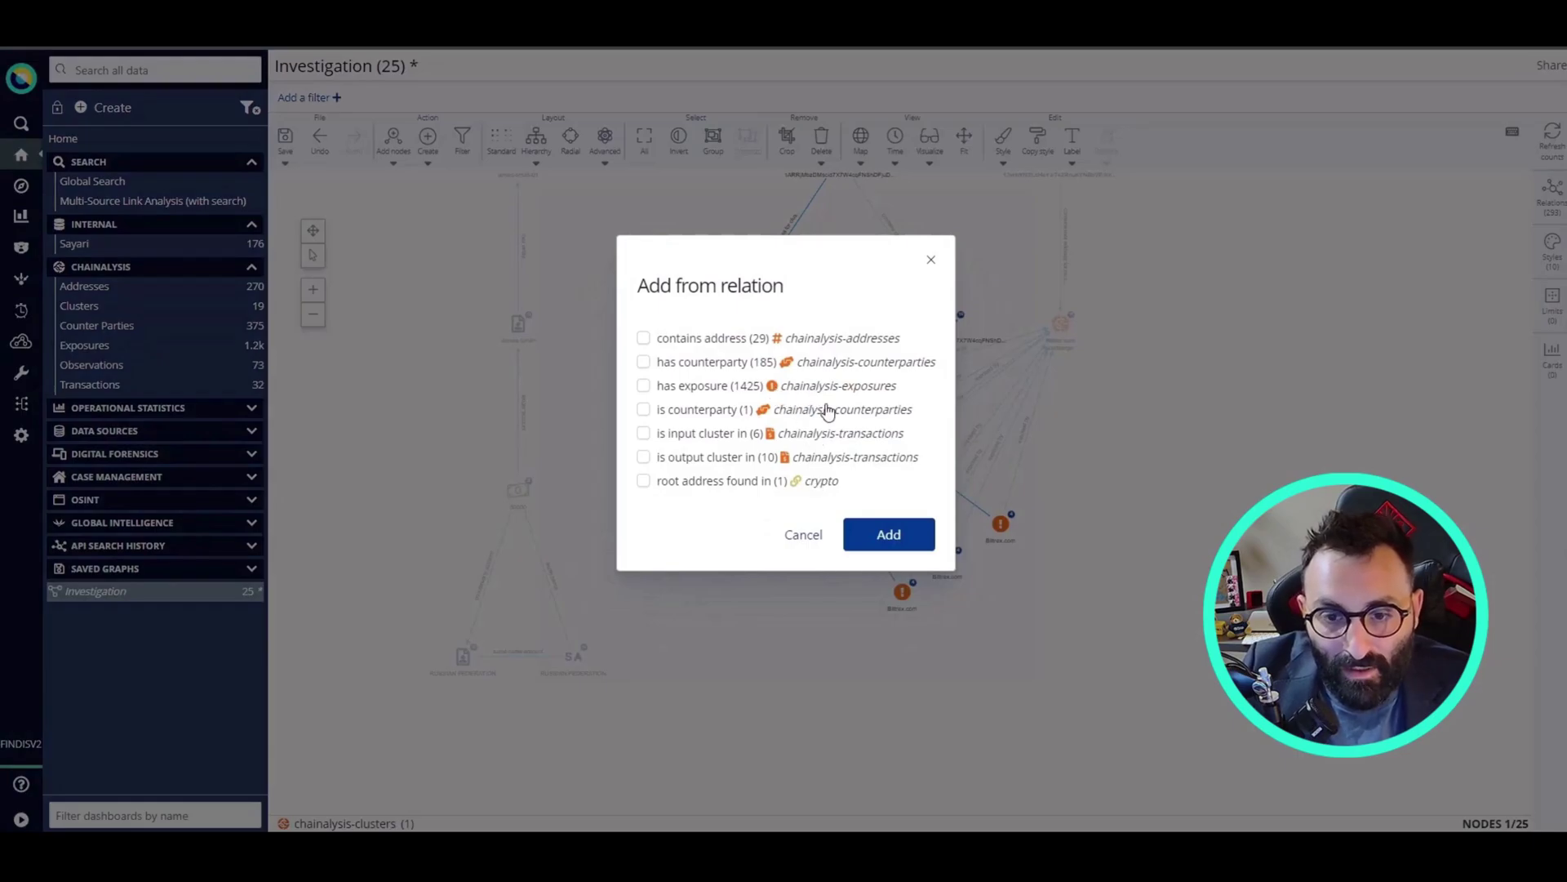
click(804, 534)
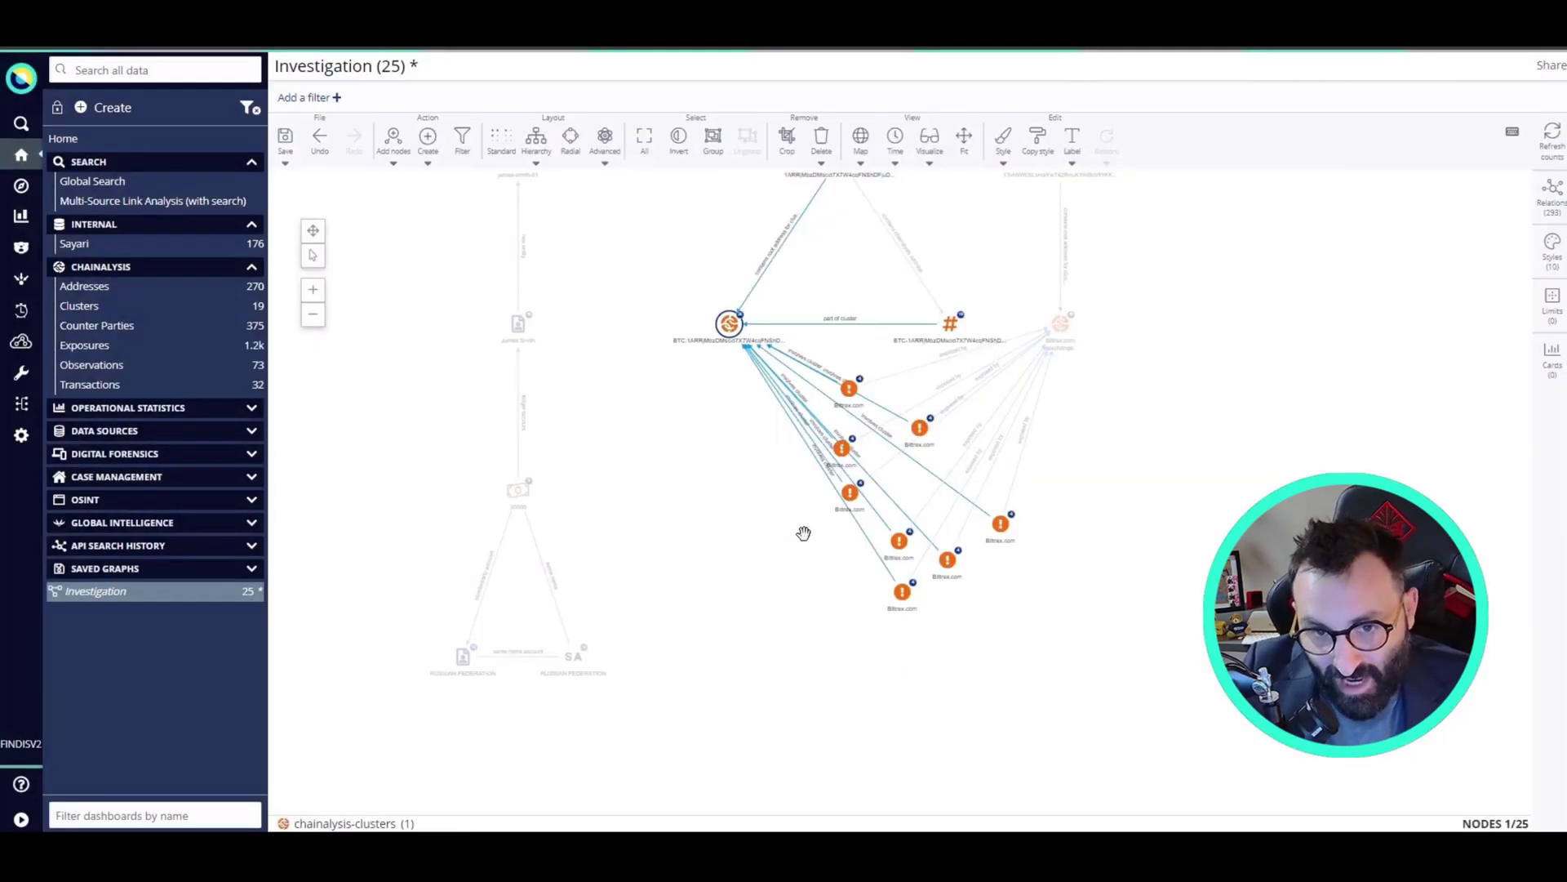
Load the BTC cluster's Chainalysis counterparties into the graph, closing the relation list without additions.
right_click(729, 344)
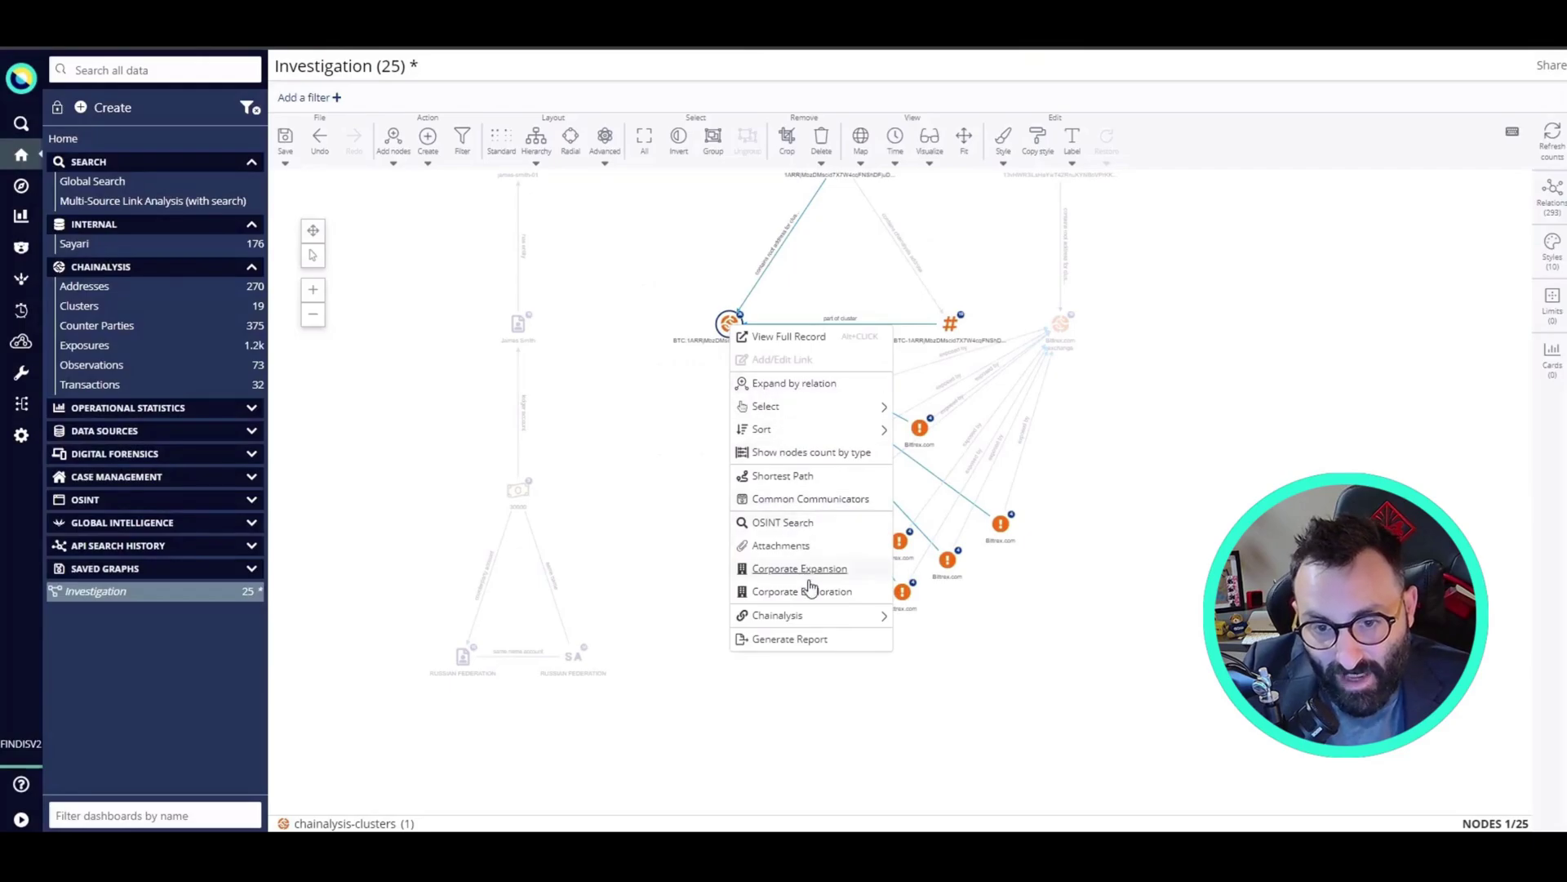
mouse_move(816, 616)
click(956, 597)
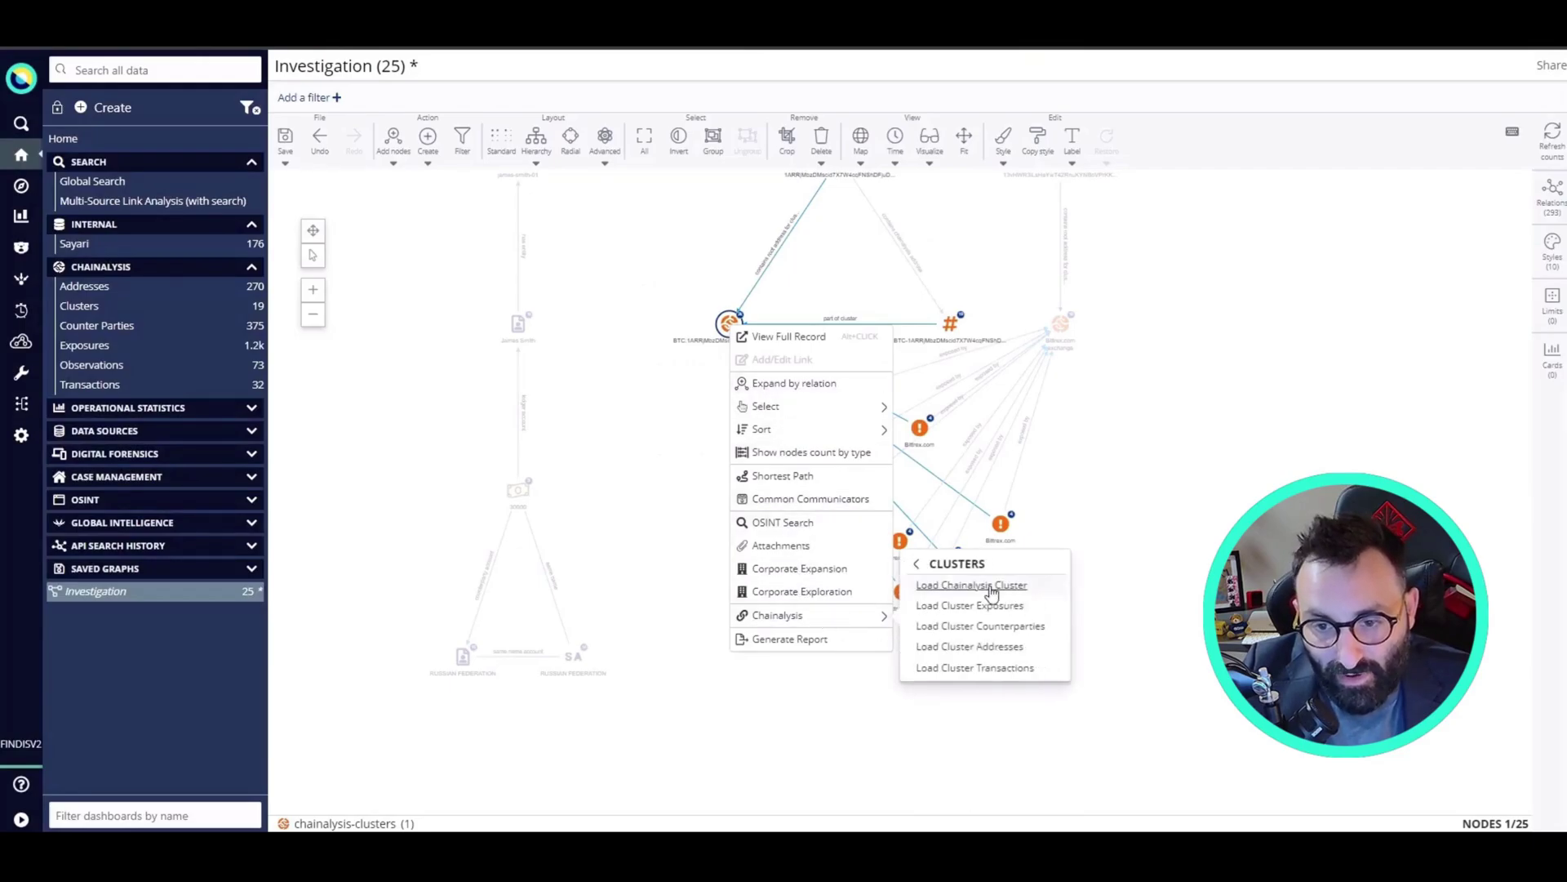
click(1023, 627)
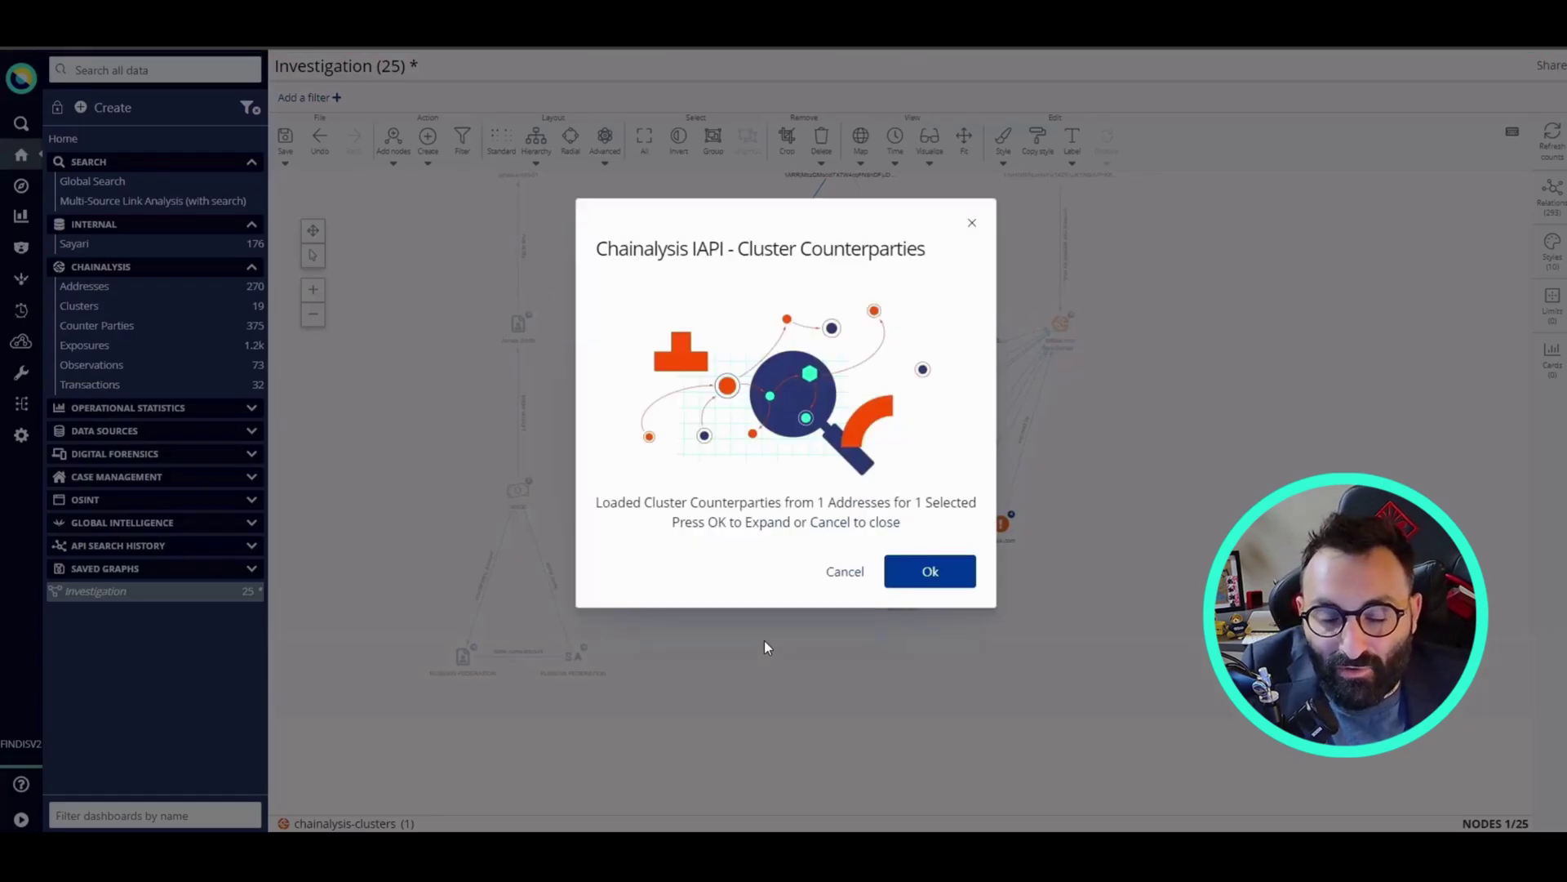
click(933, 571)
double_click(948, 571)
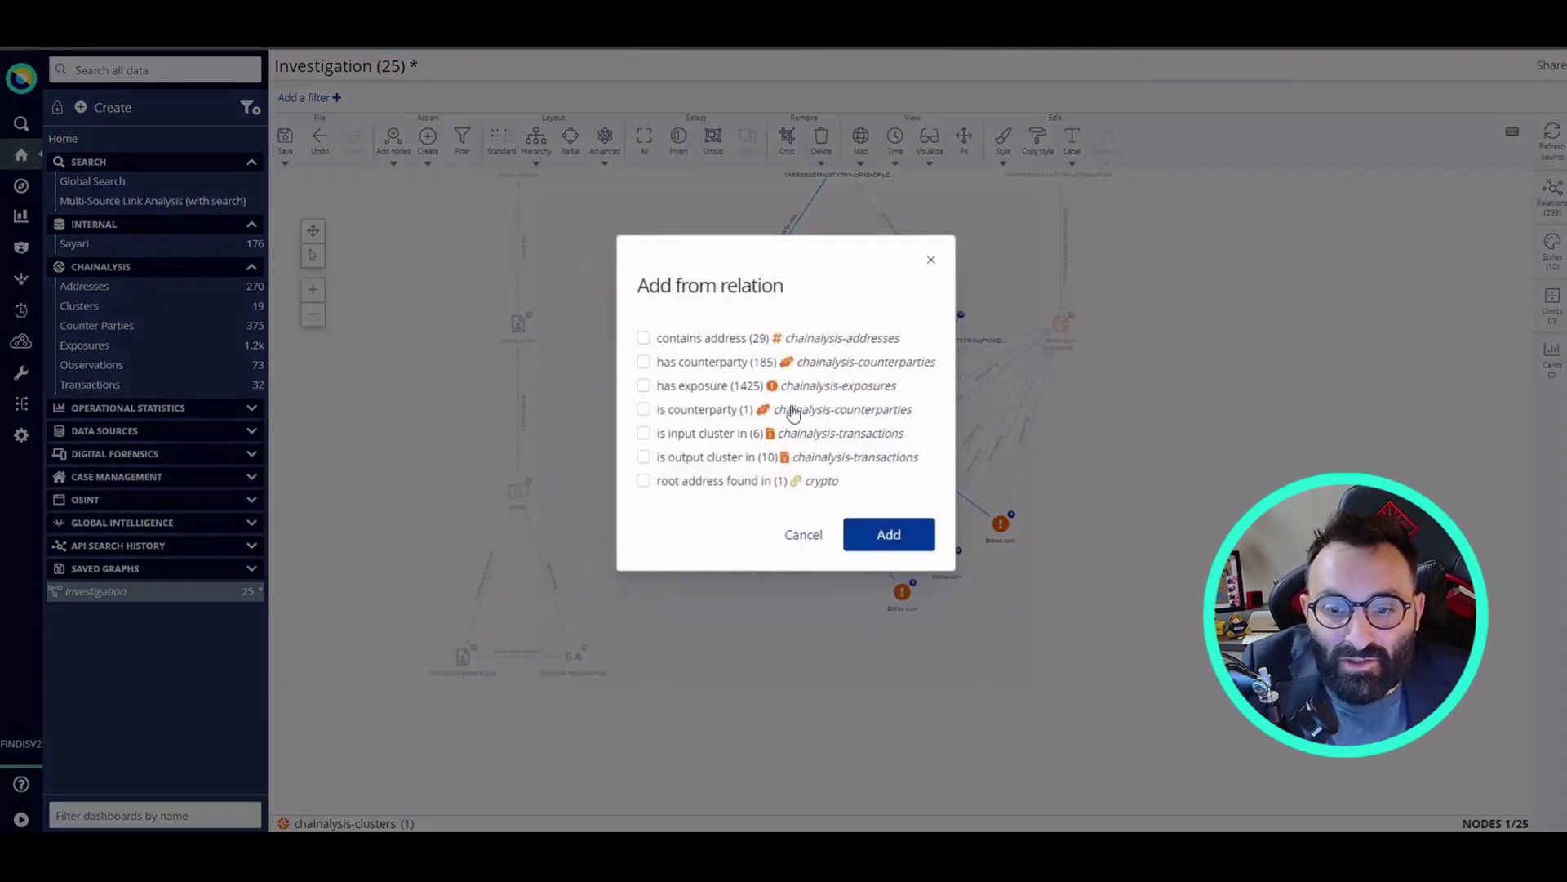
click(800, 537)
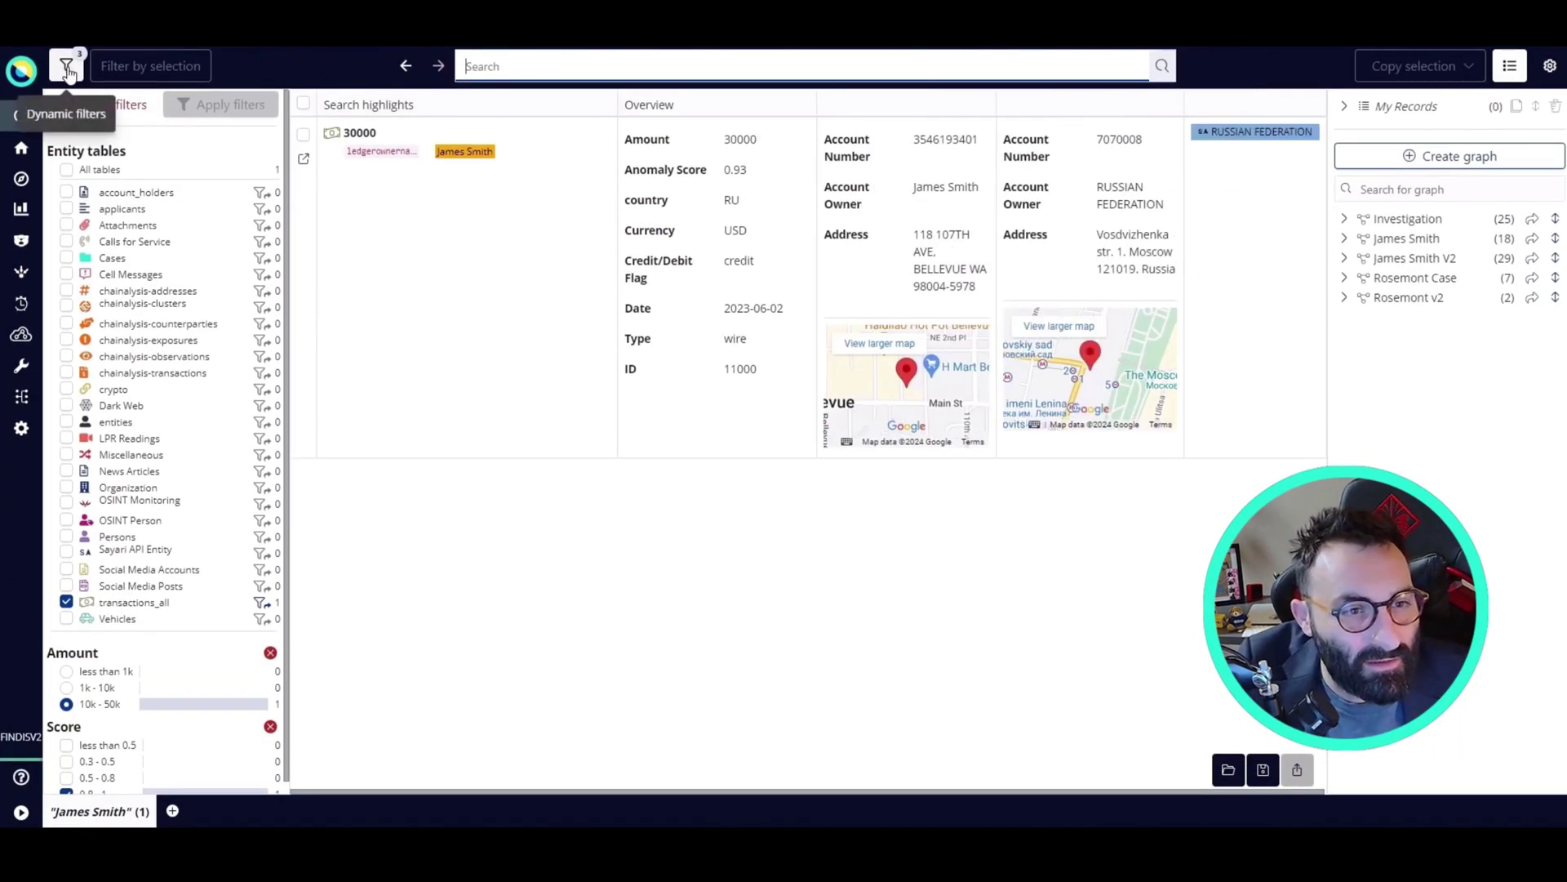
Filter search to chainalysis-counterparties in the darknet market category and select the BlackMart result.
click(106, 105)
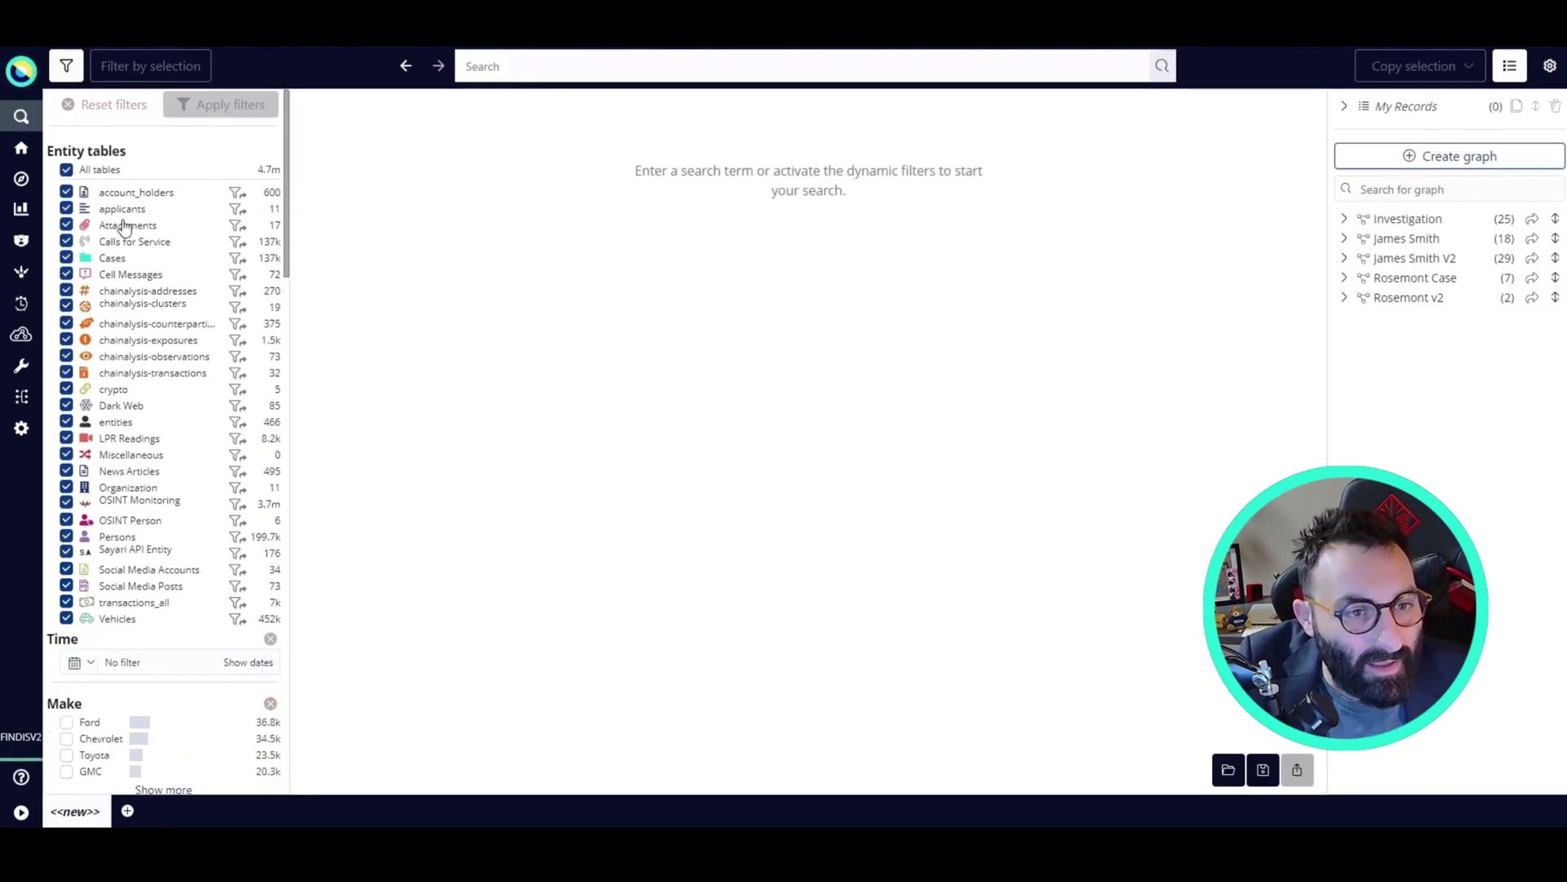
click(66, 169)
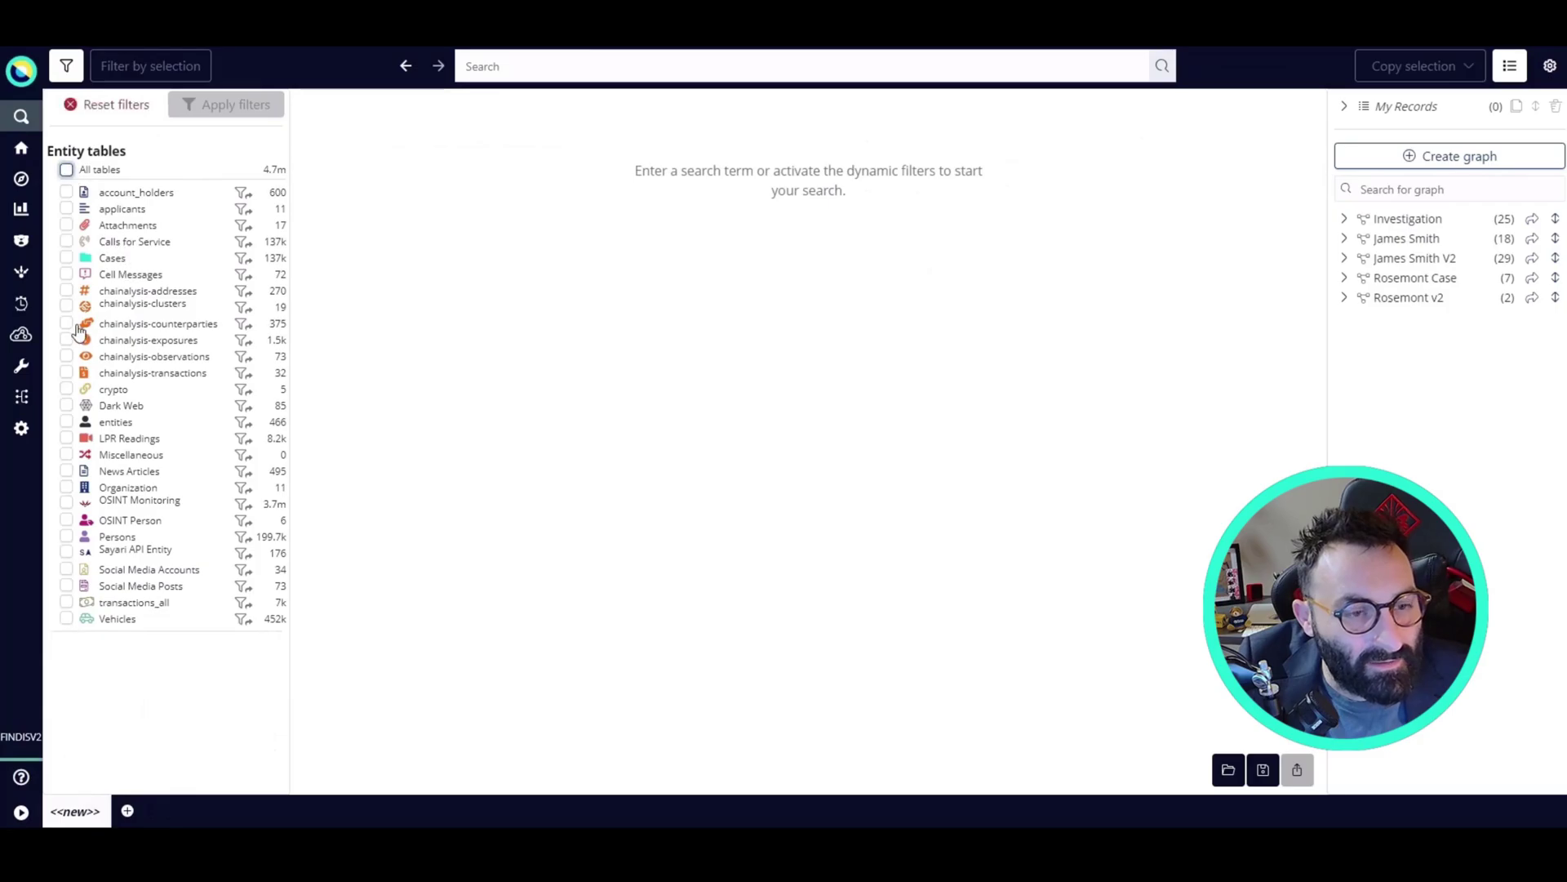
click(66, 323)
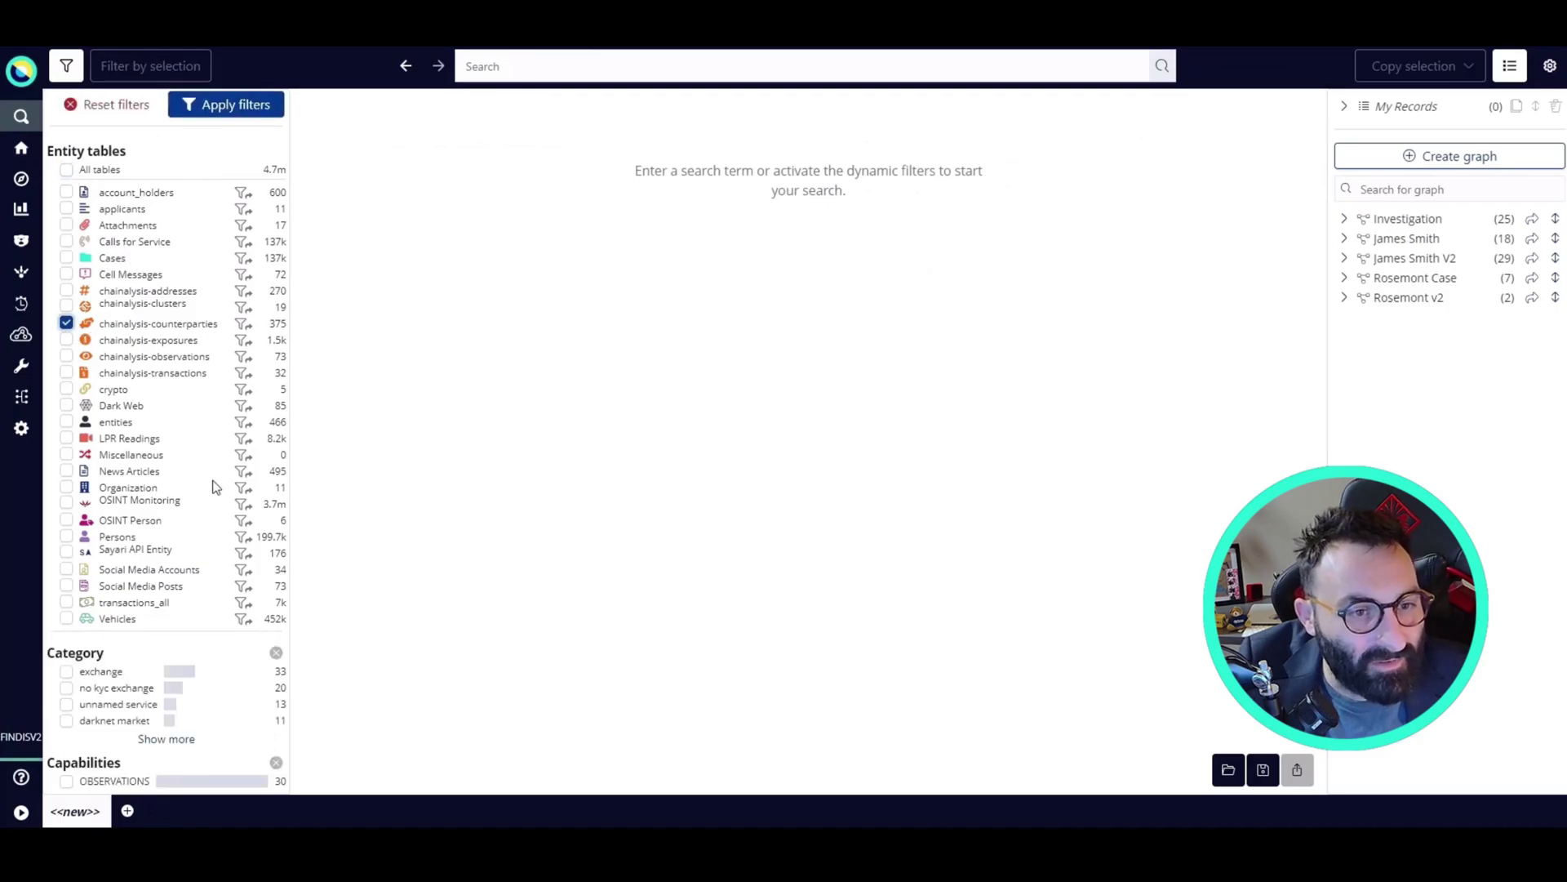
click(66, 722)
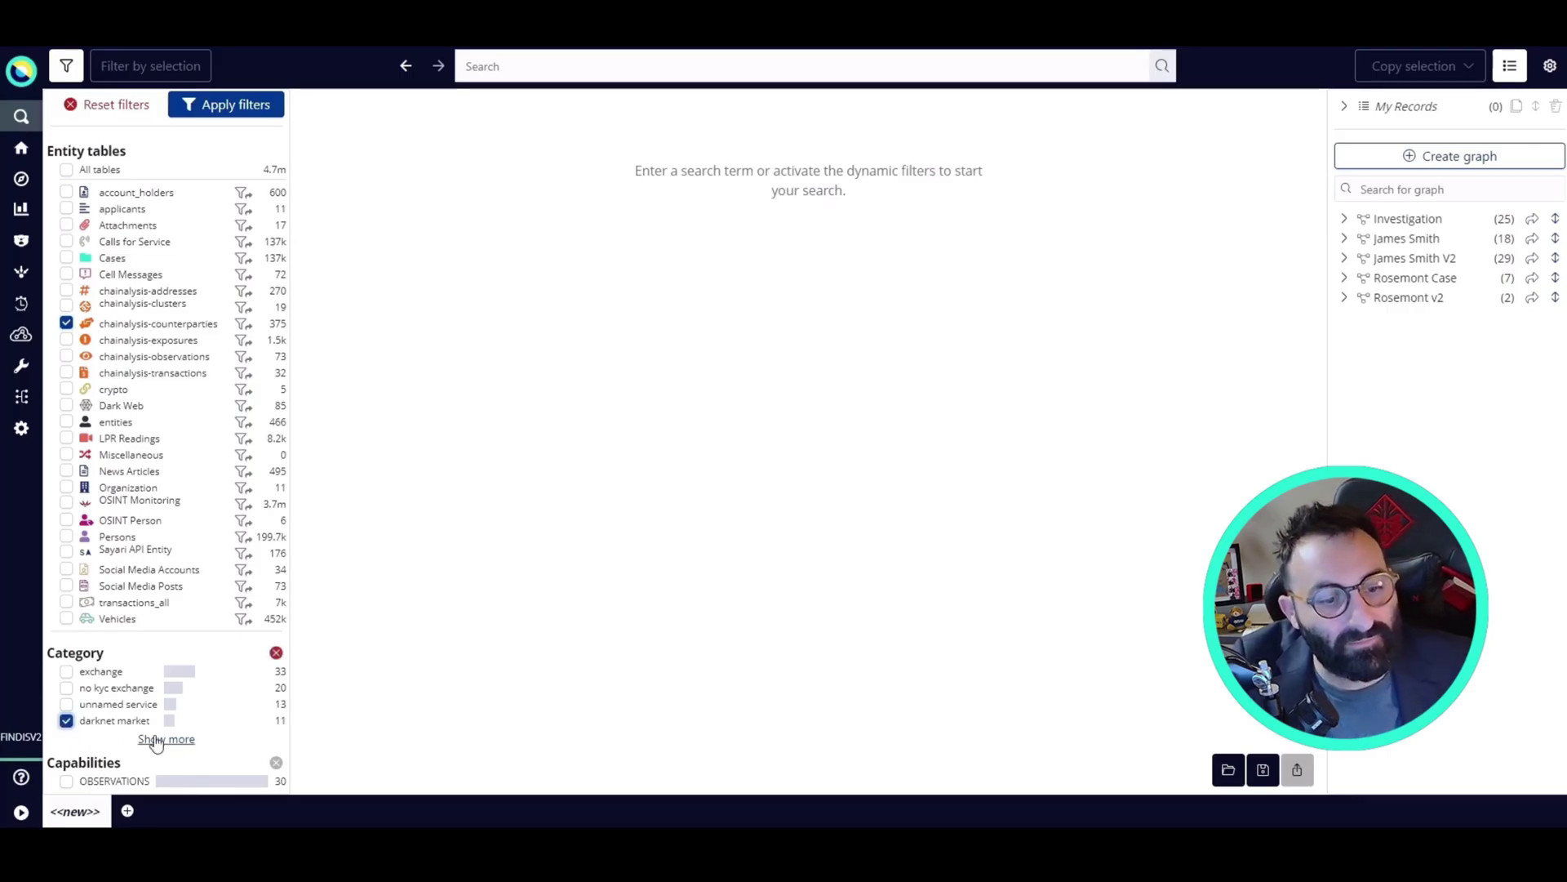
click(239, 115)
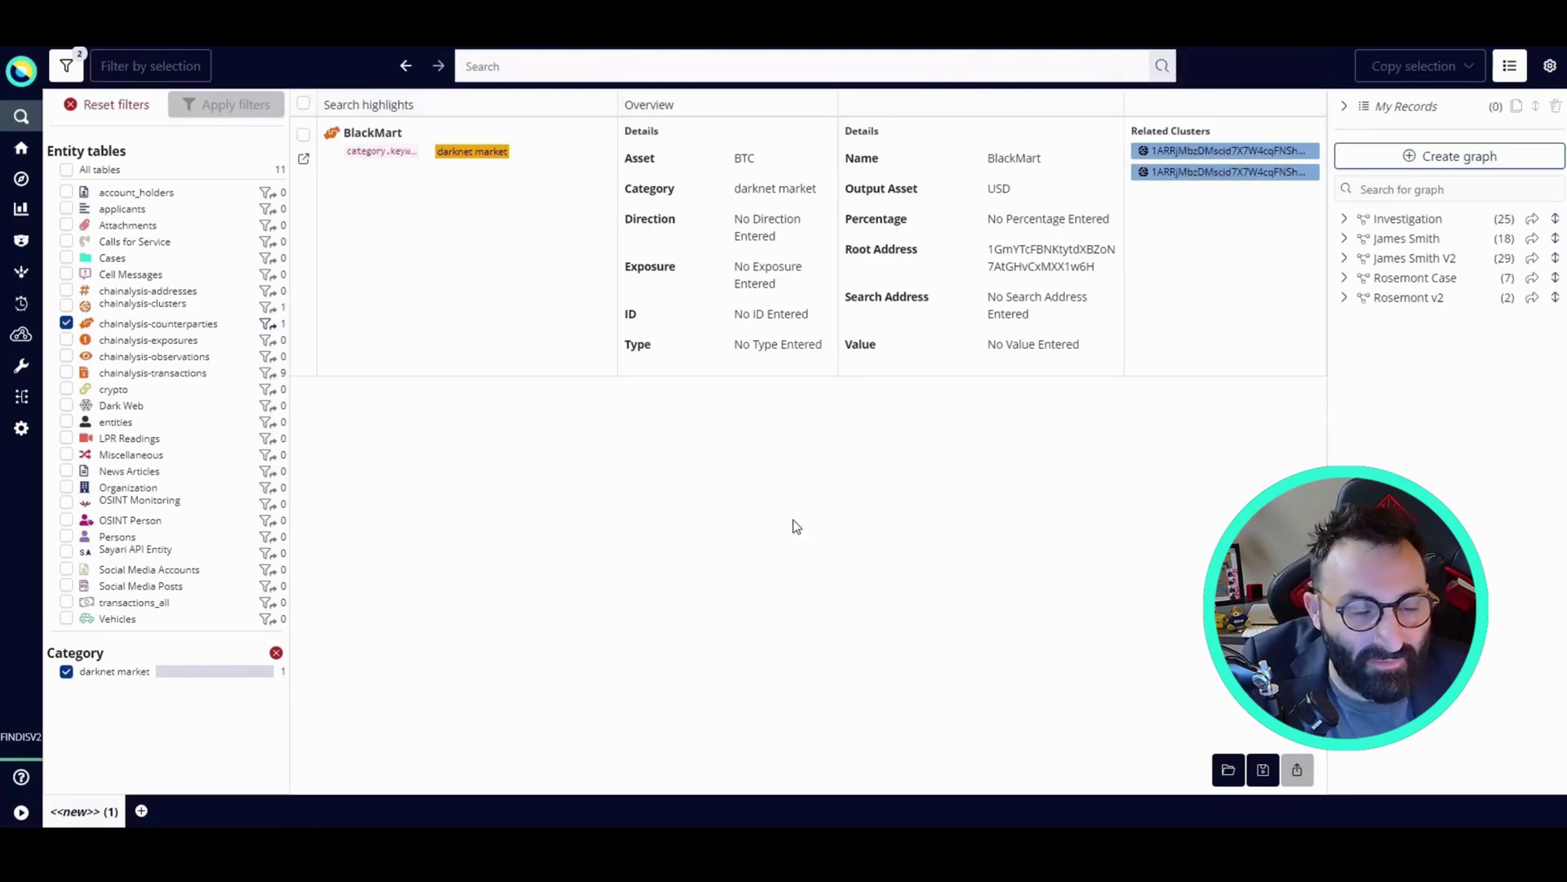
click(303, 134)
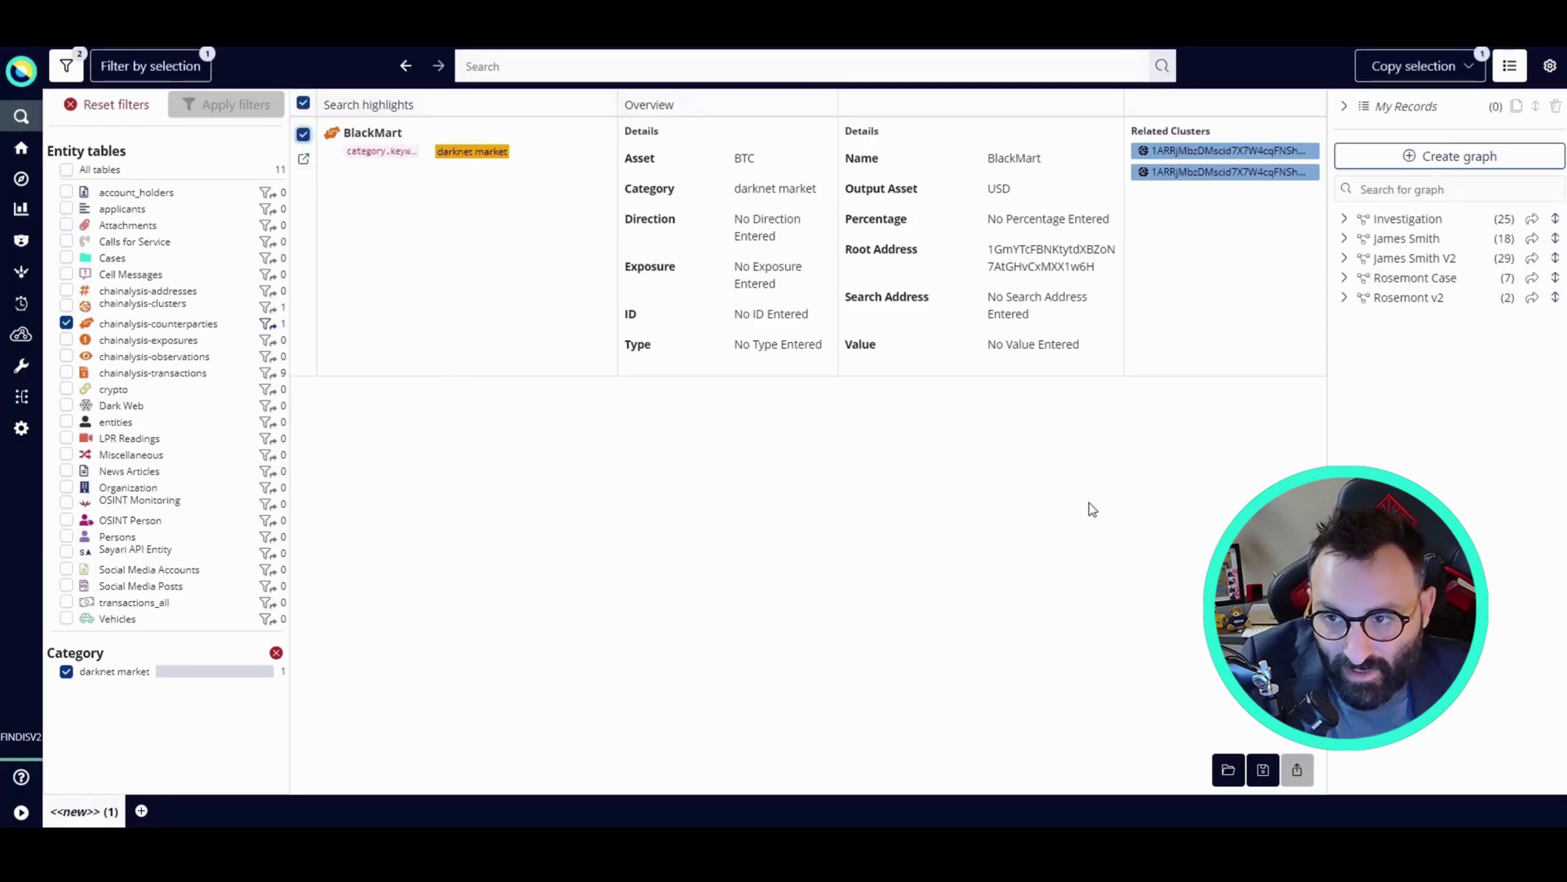
Copy BlackMart into the Investigation graph with its involves cluster relation, placing the cluster beside it.
click(1420, 66)
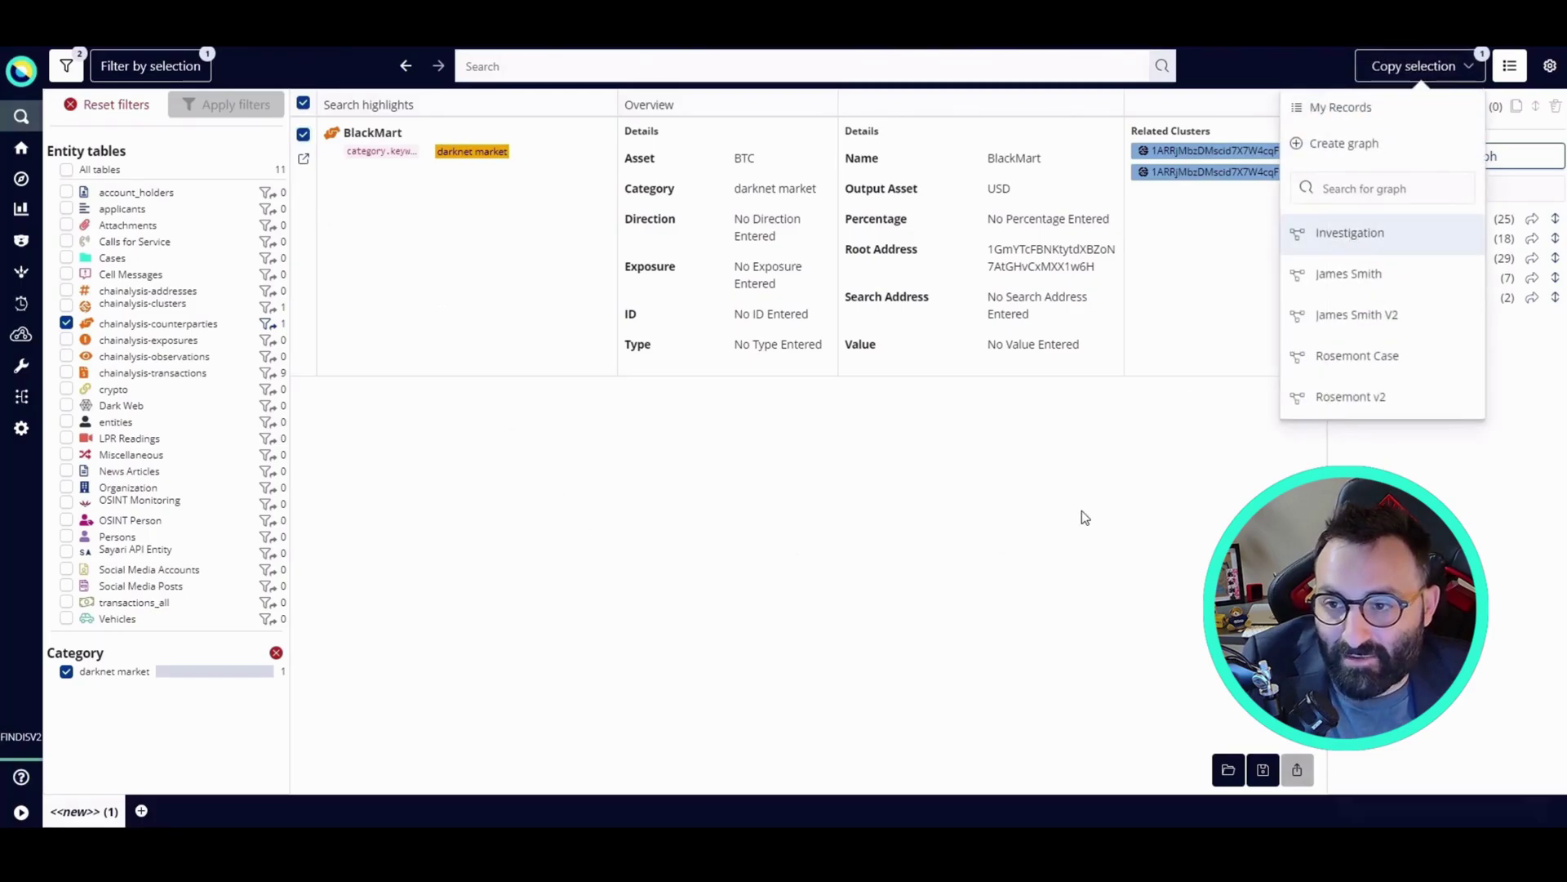
click(1353, 225)
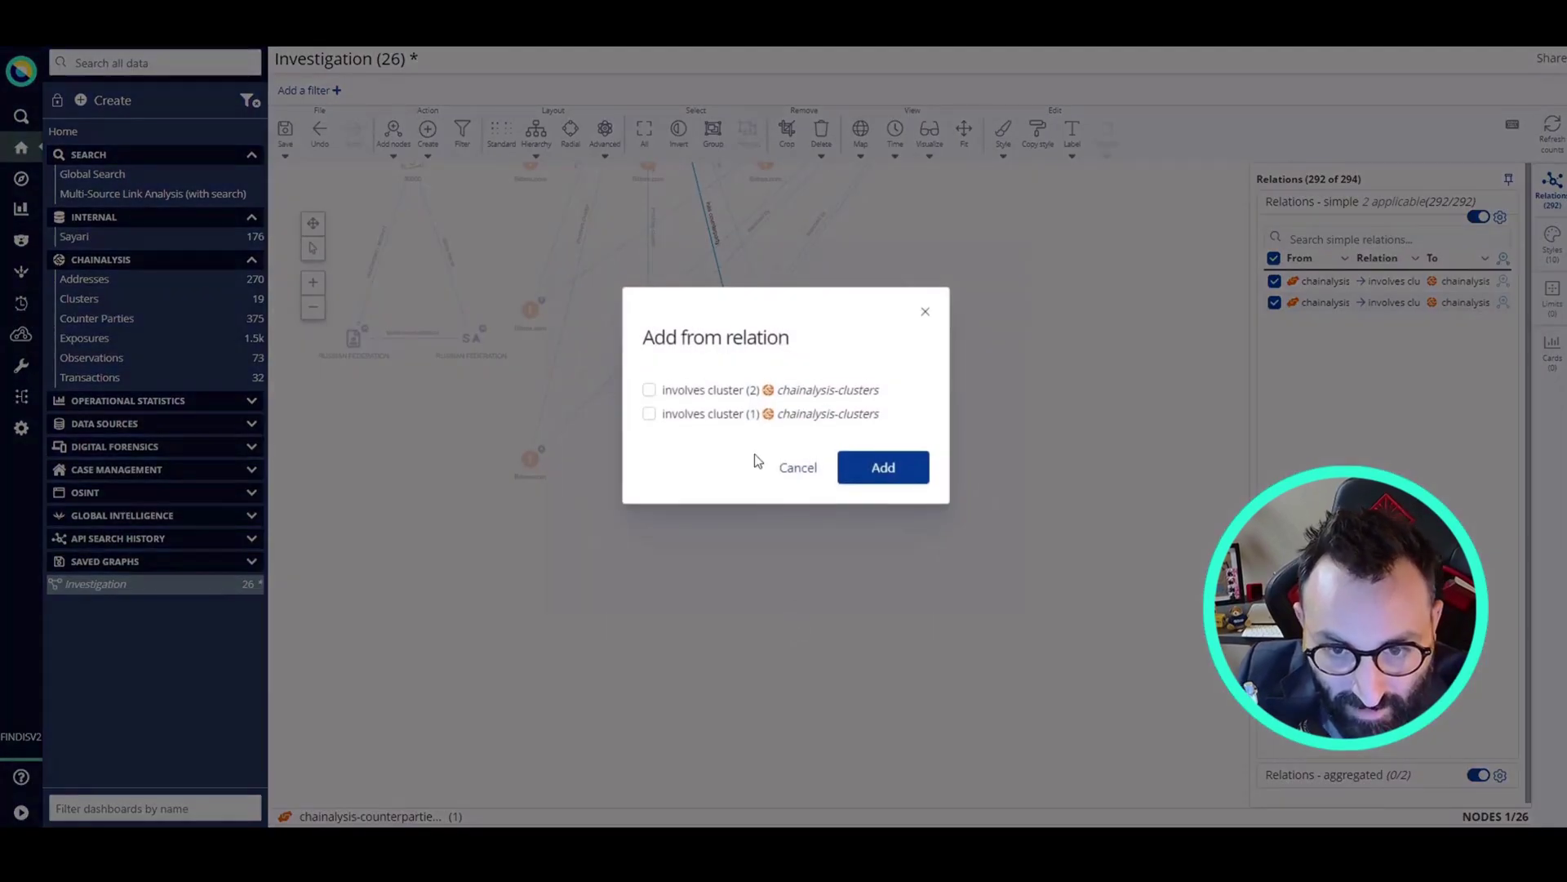
click(649, 390)
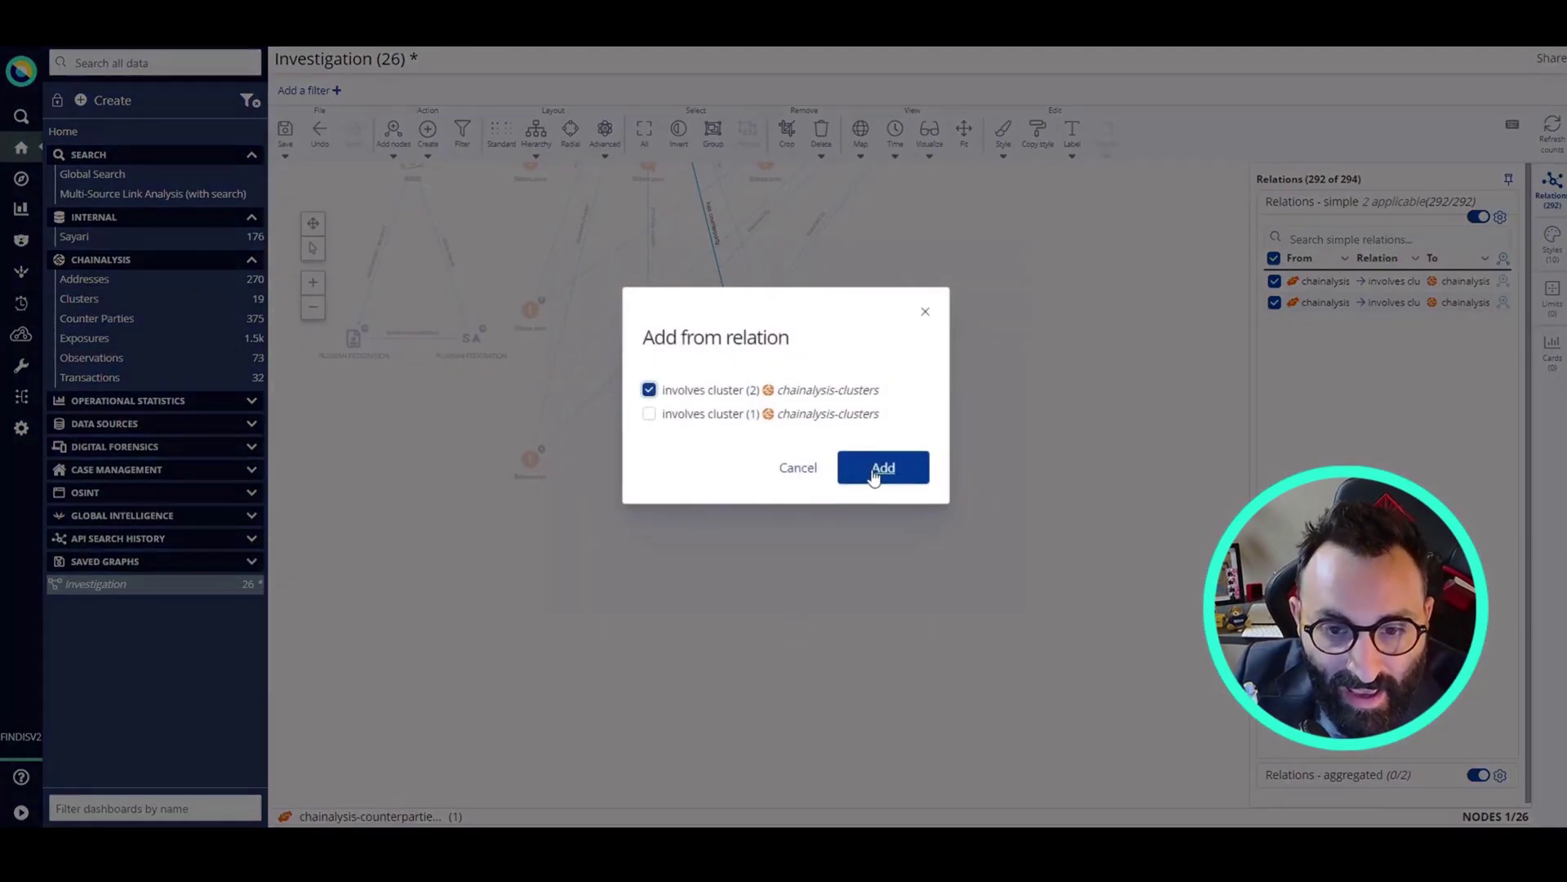
click(883, 467)
drag(963, 374, 804, 406)
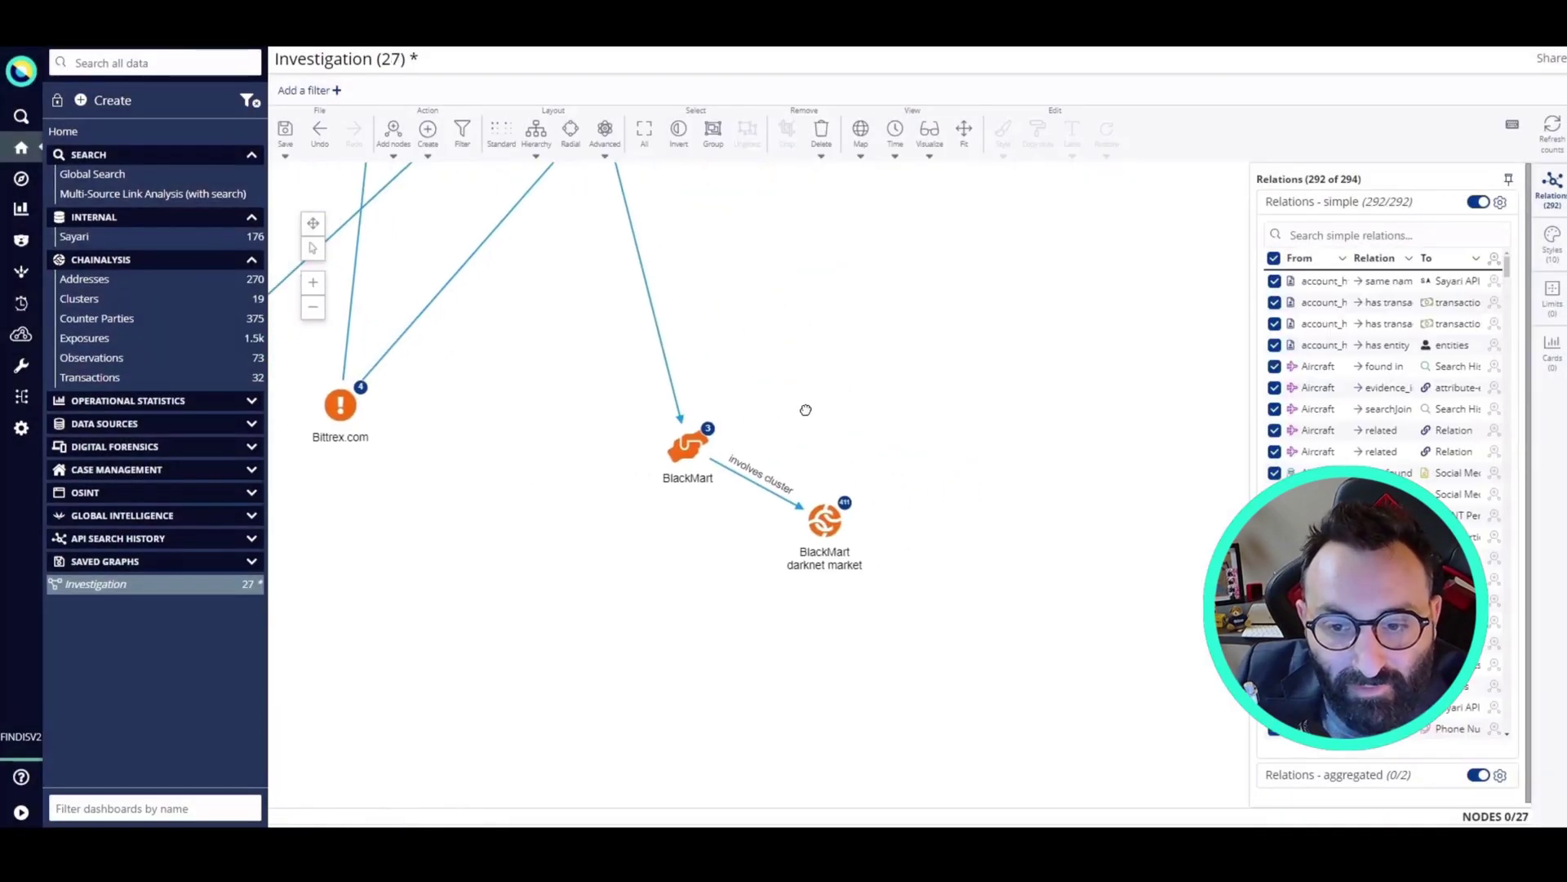
drag(830, 534, 867, 458)
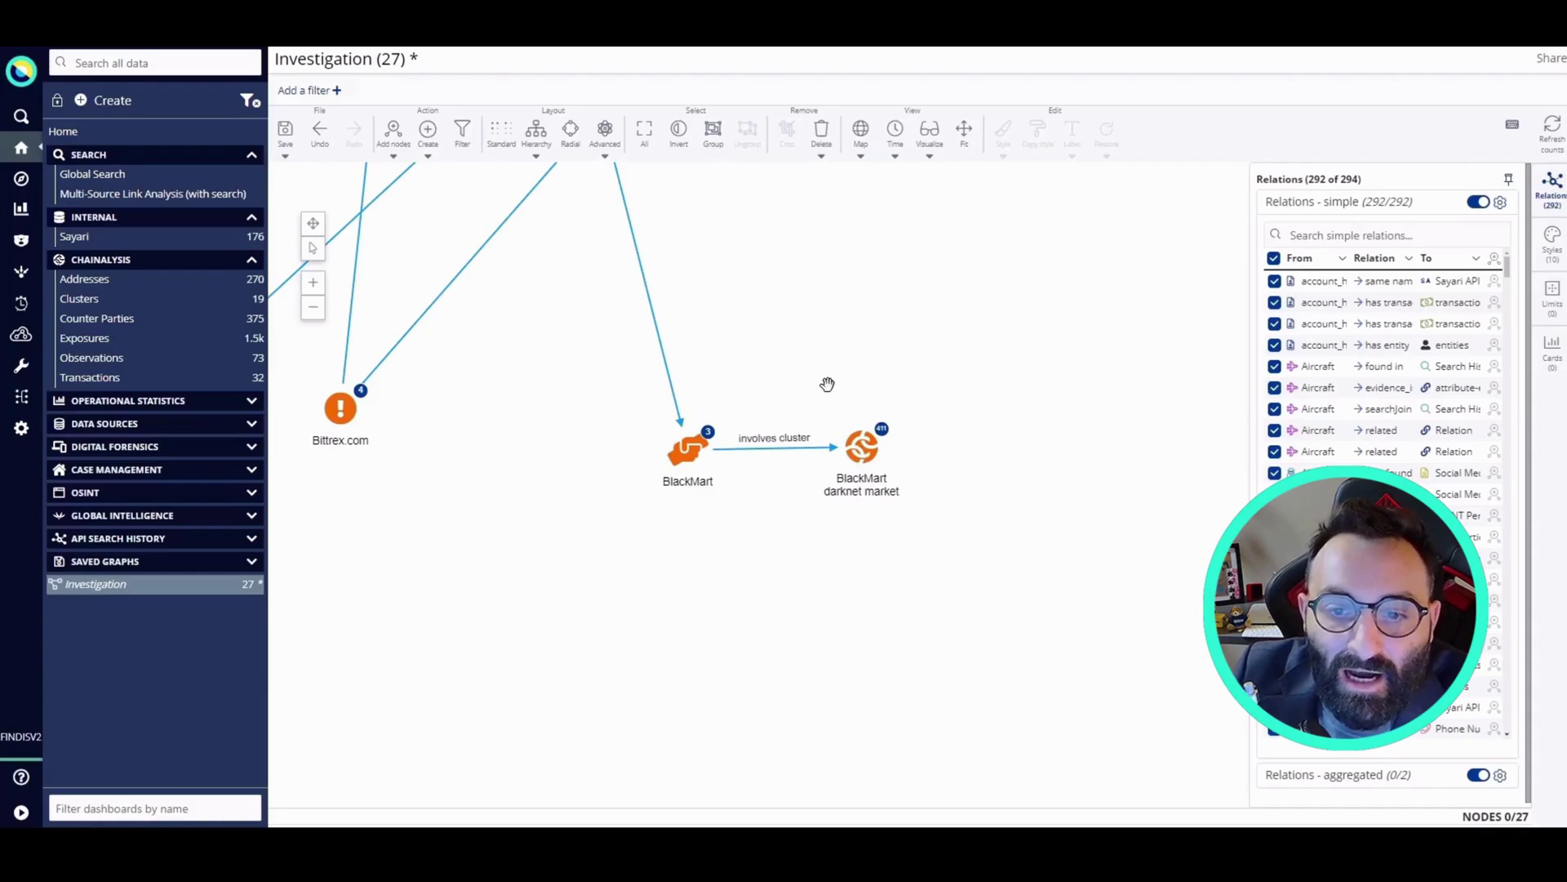
Try loading the BlackMart darknet market cluster's addresses, then cancel without adding them.
right_click(863, 449)
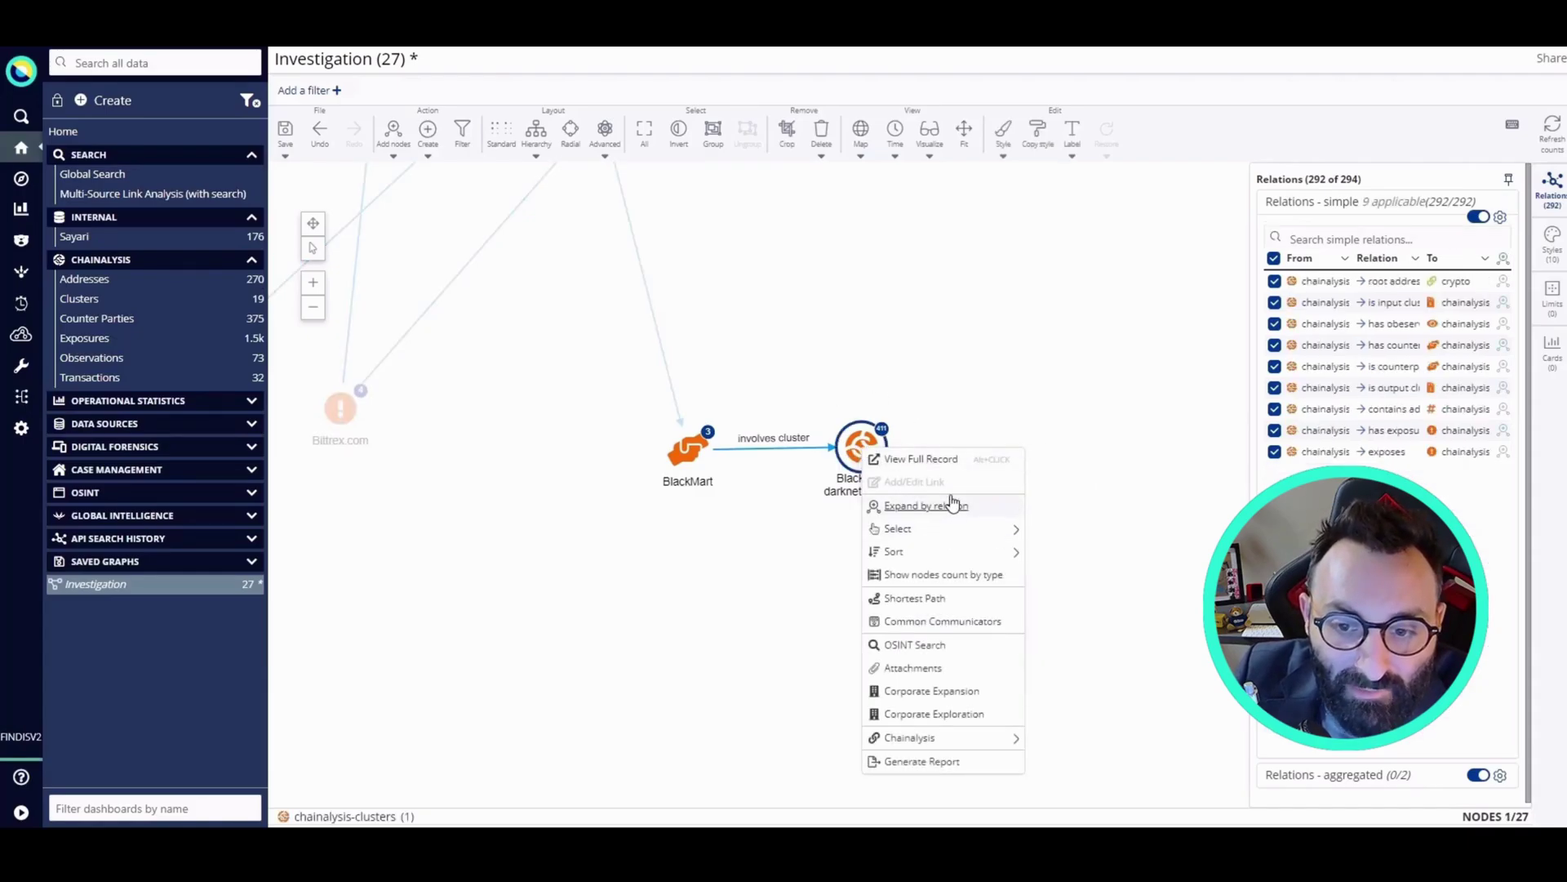
mouse_move(983, 738)
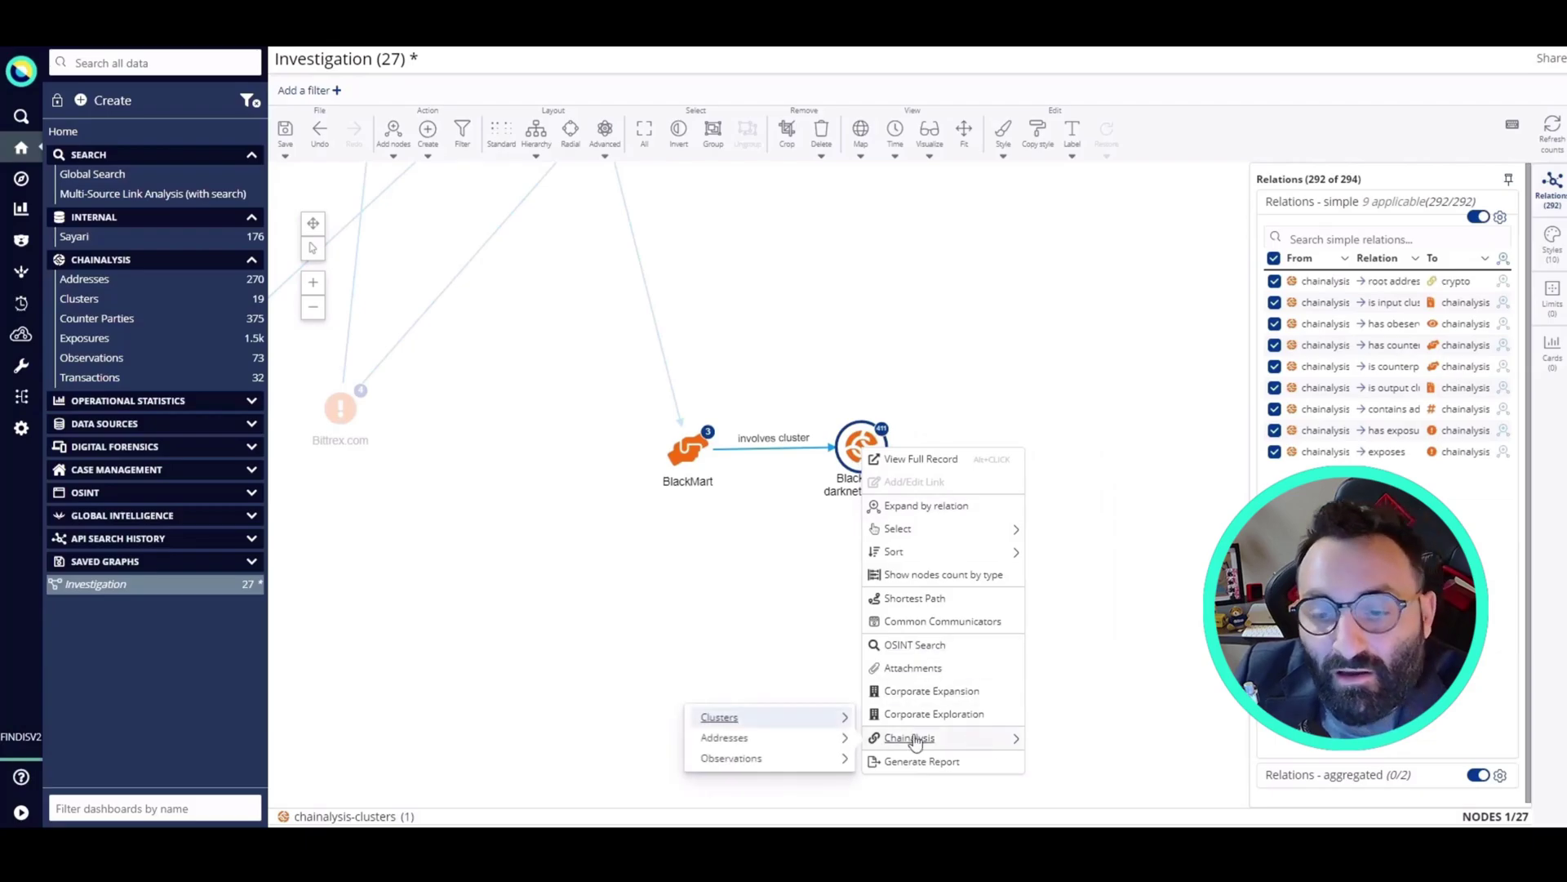
click(756, 724)
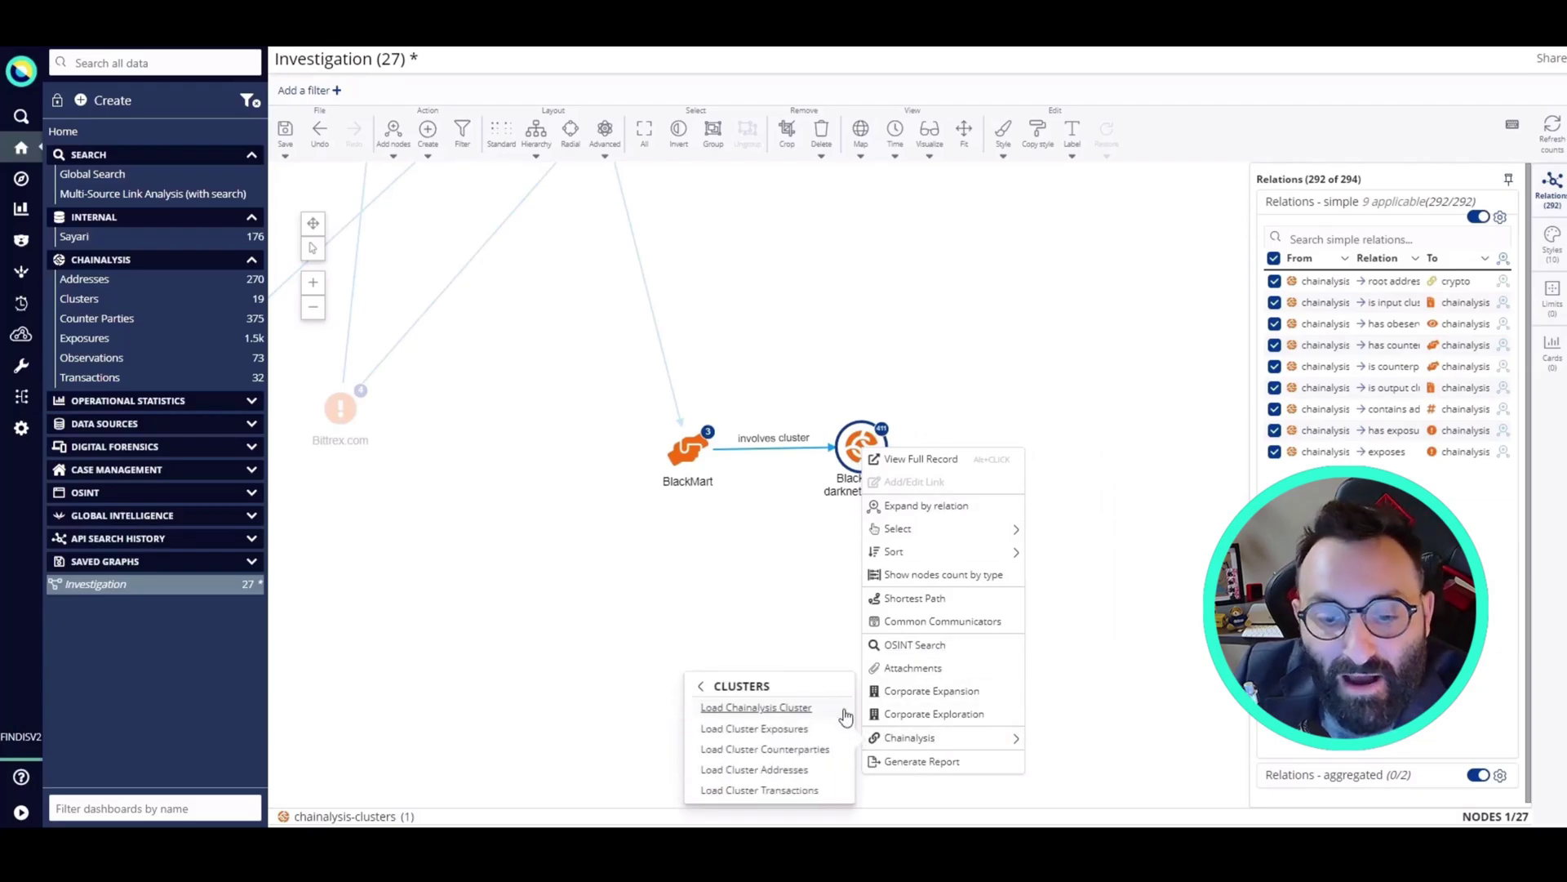
click(796, 771)
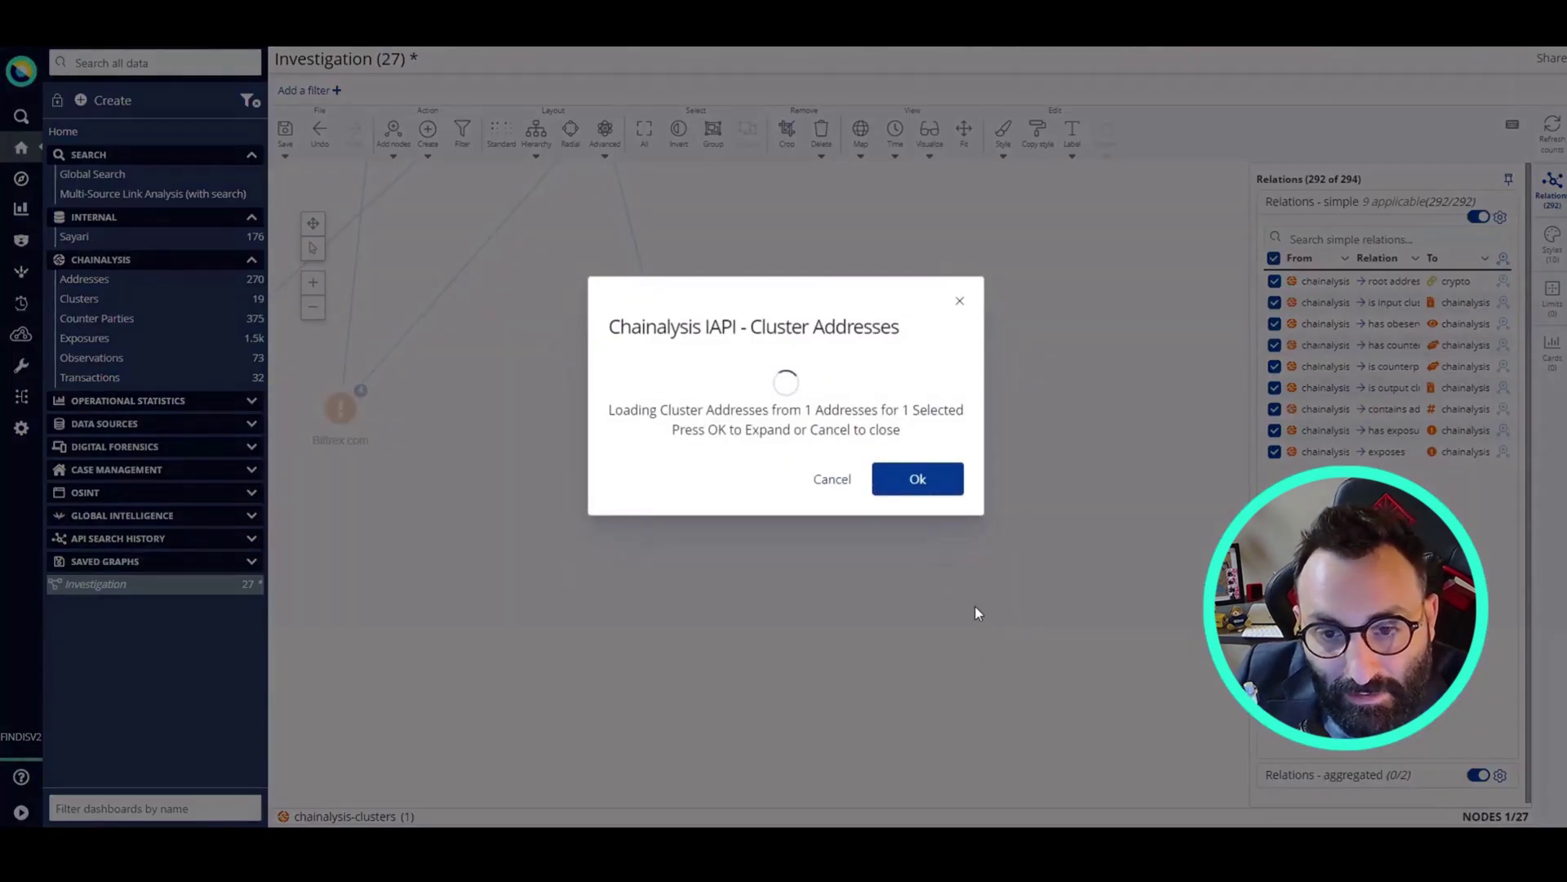
click(918, 576)
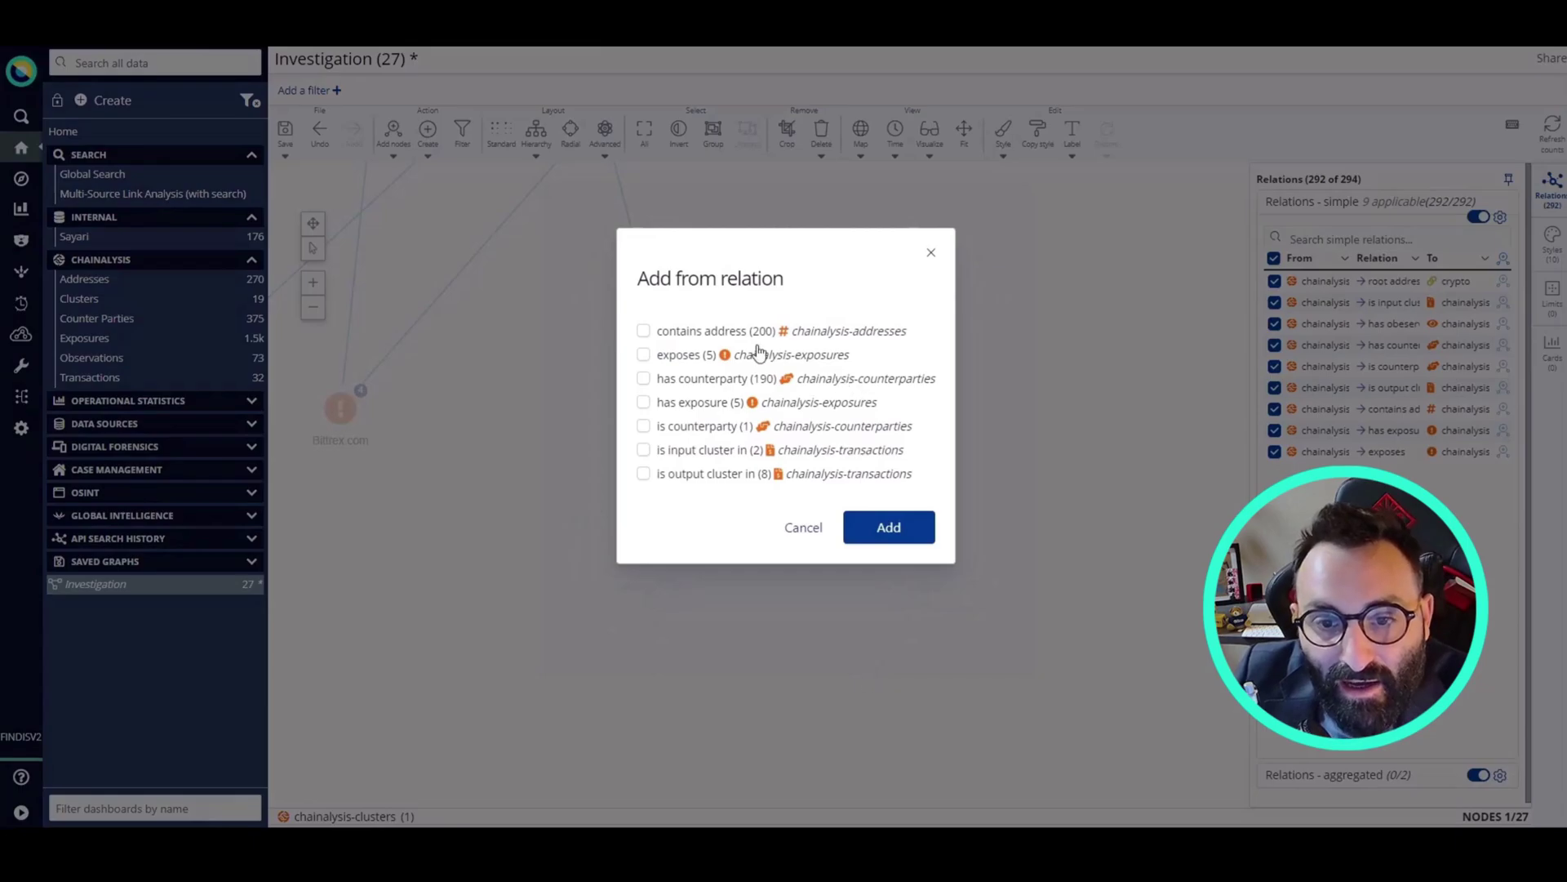
click(823, 531)
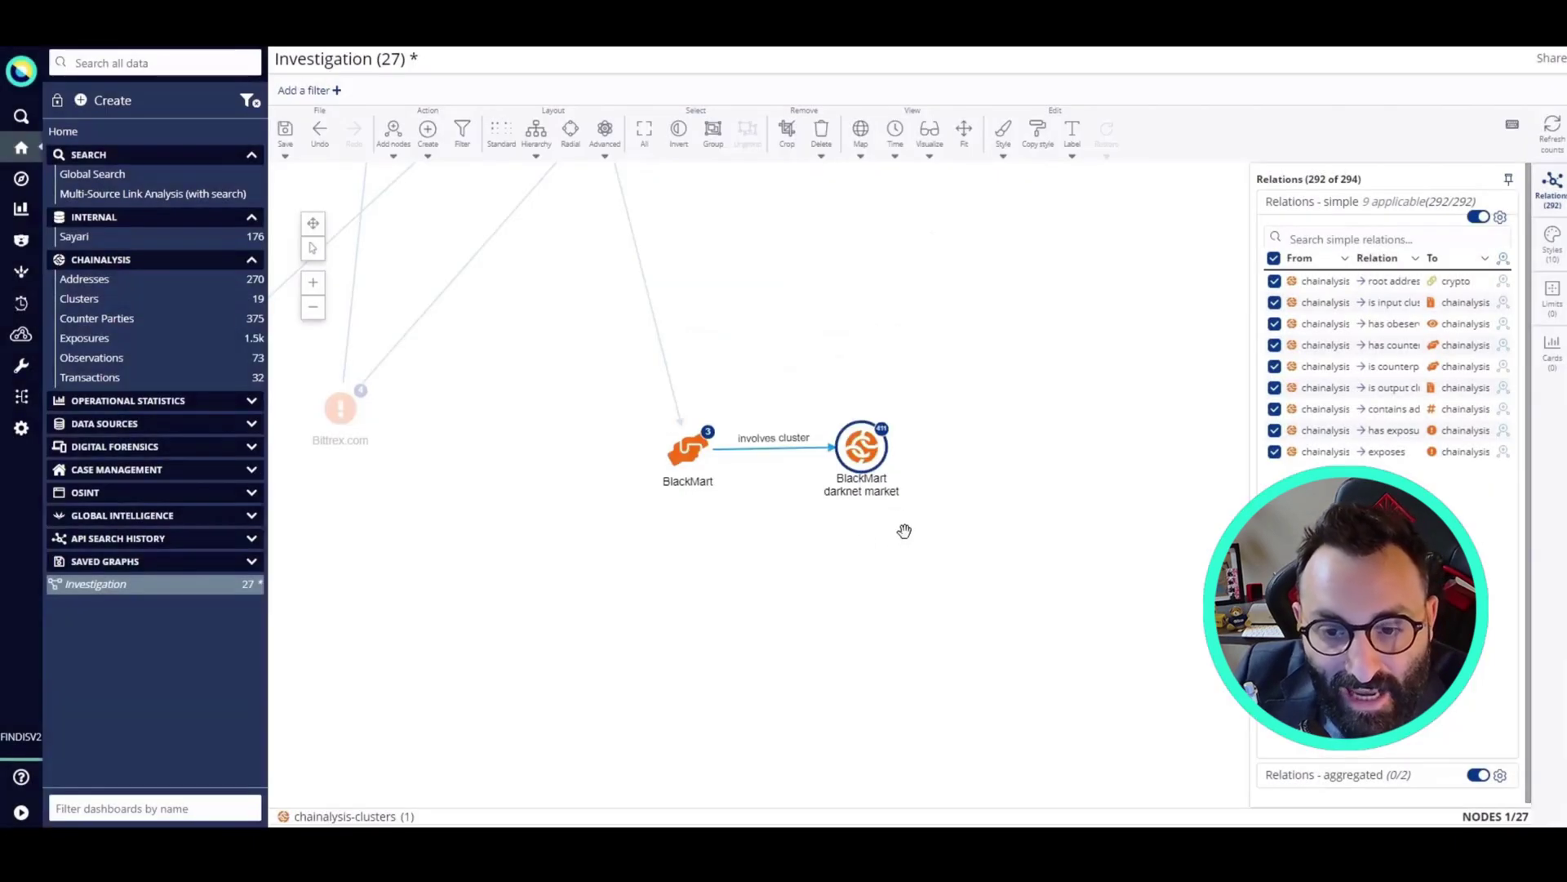
Open the BlackMart darknet market cluster's full record and view its receiving exposure.
right_click(866, 457)
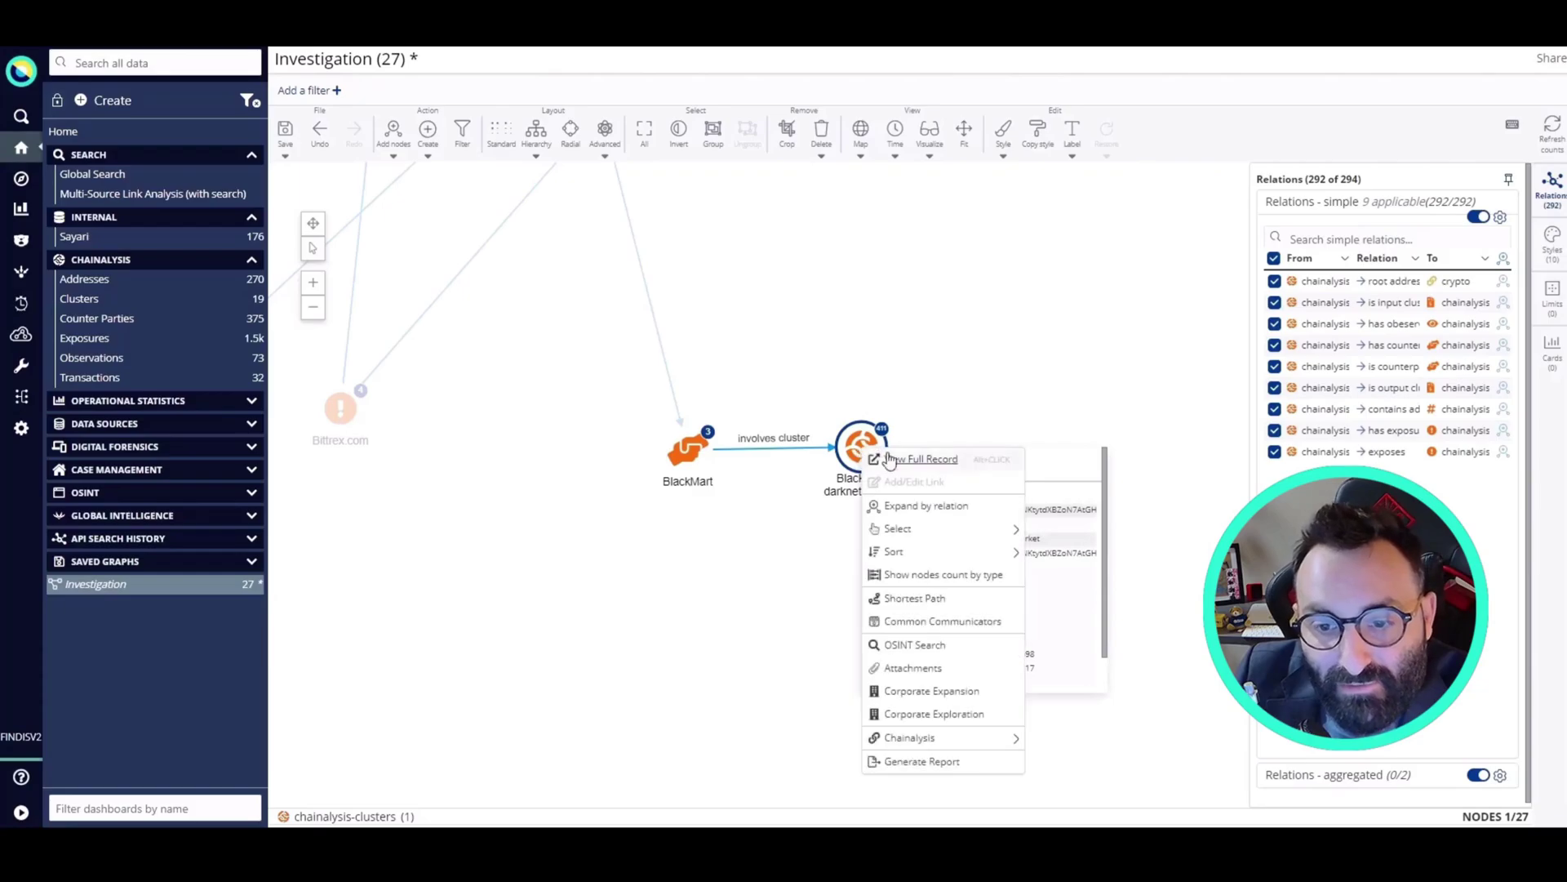
click(888, 458)
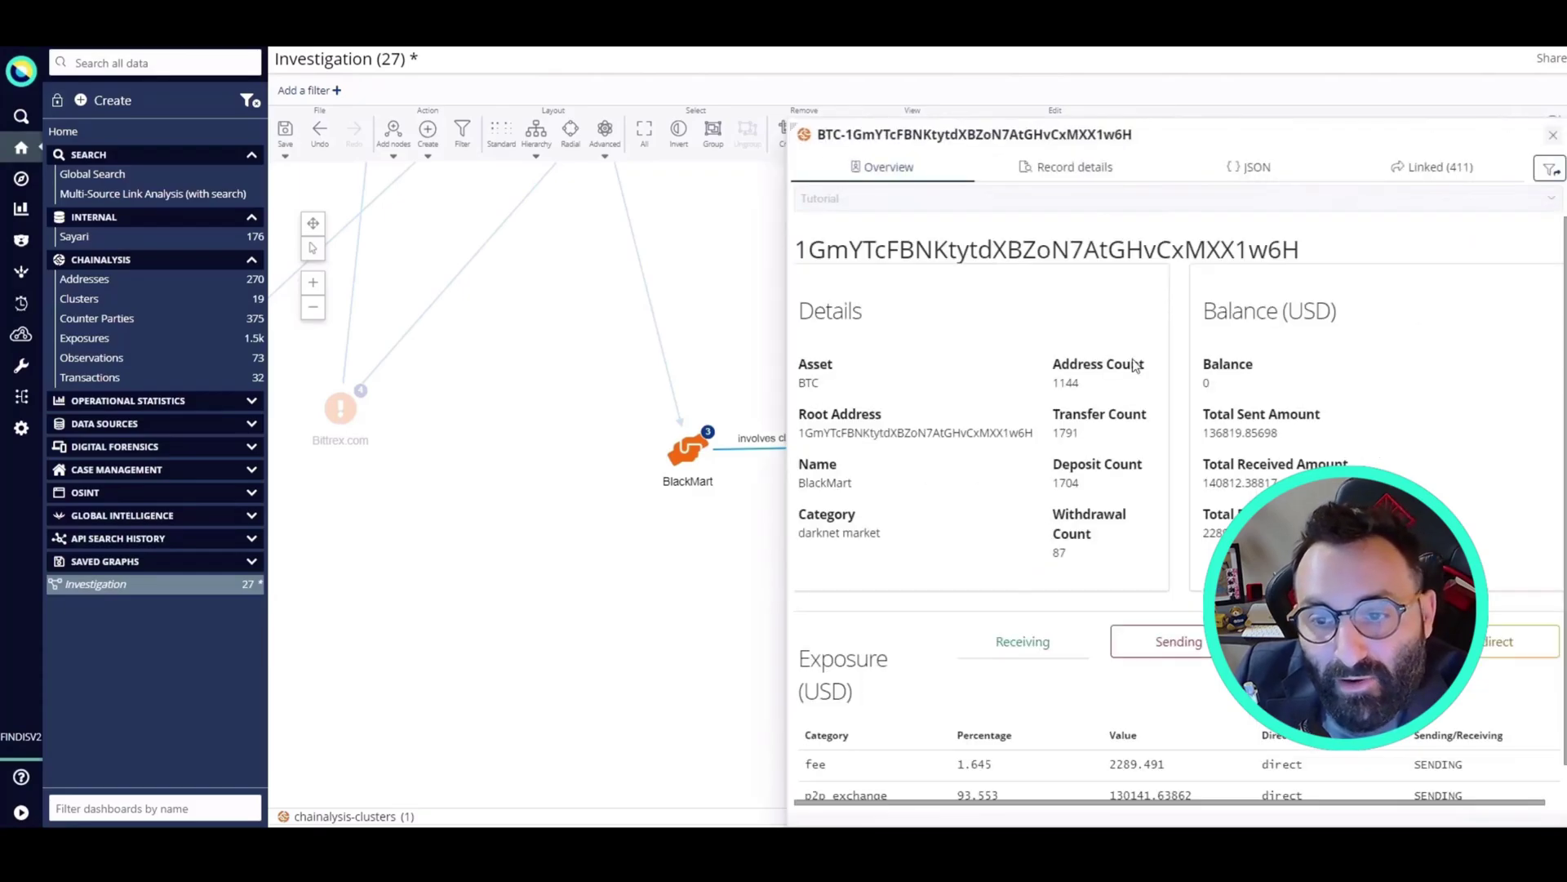
scroll(1017, 549, down, 1)
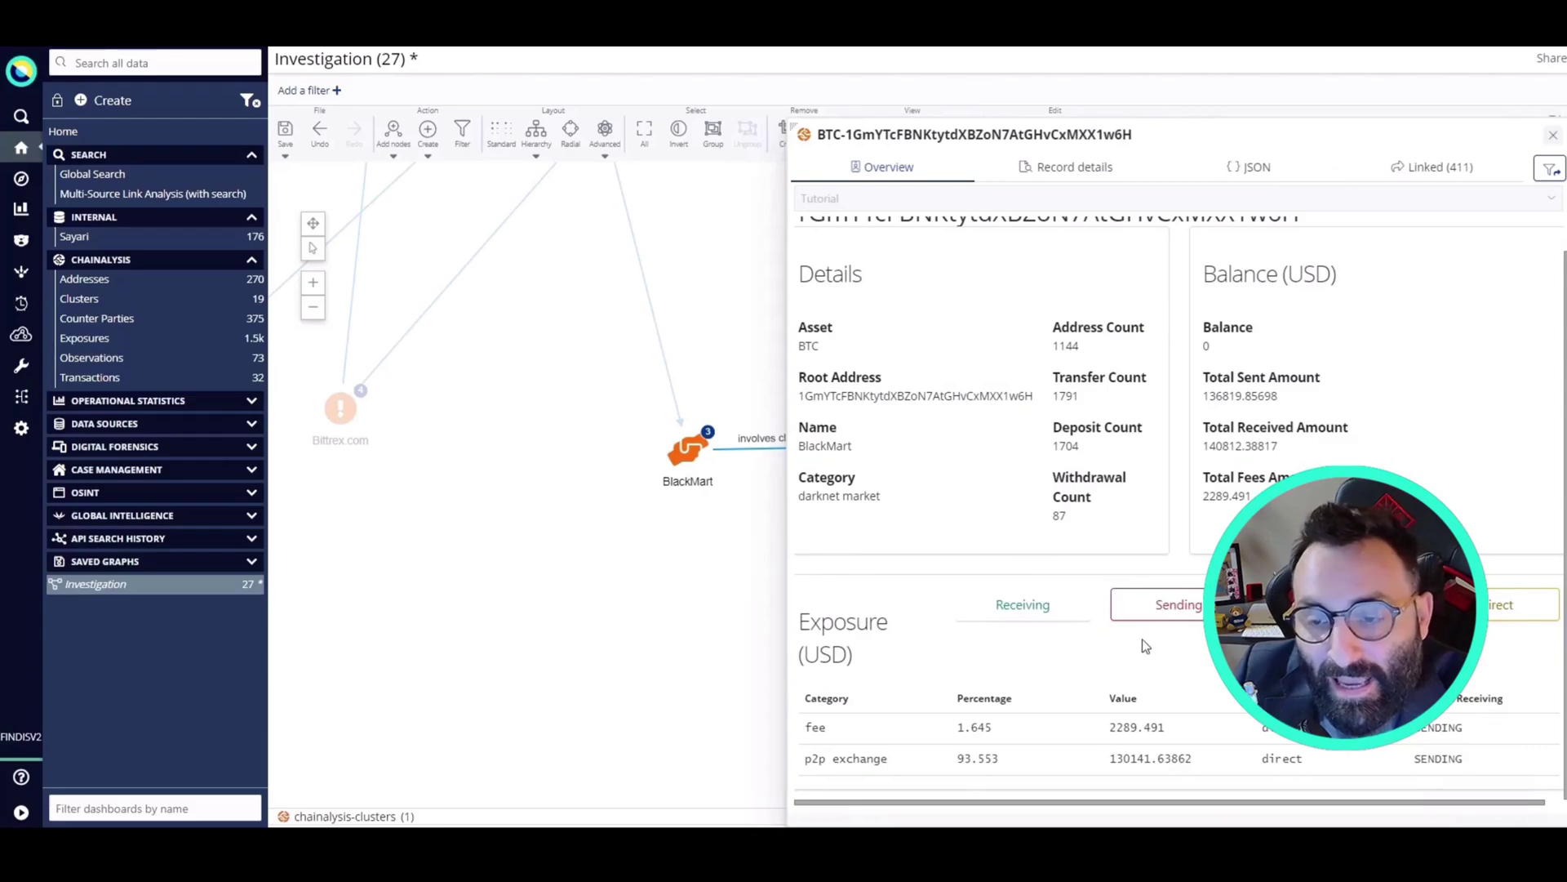
scroll(1120, 576, up, 1)
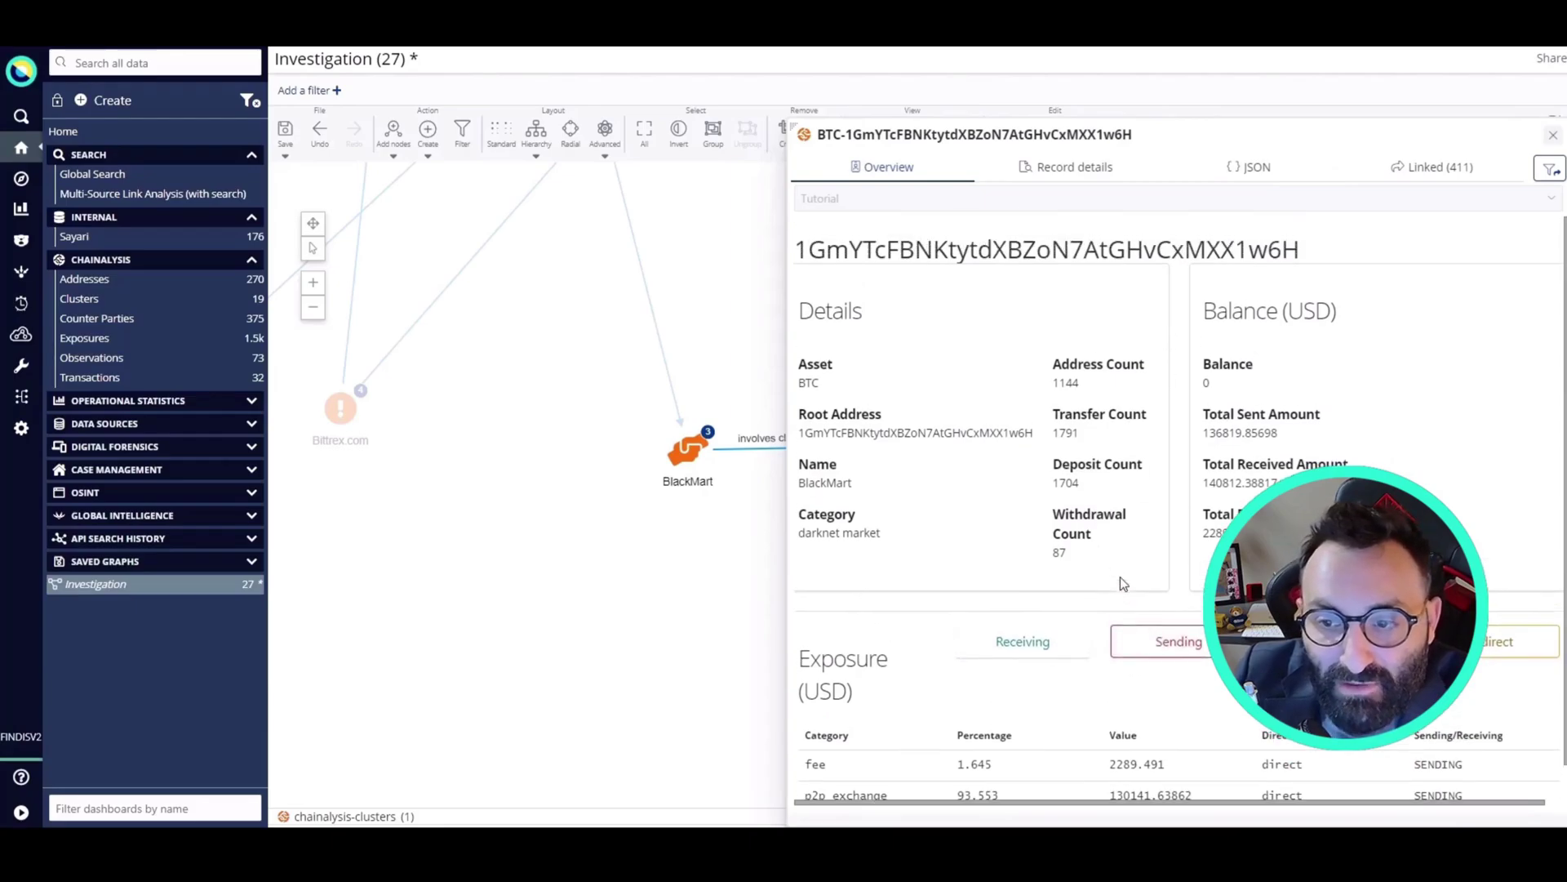
scroll(1094, 668, down, 1)
click(1023, 604)
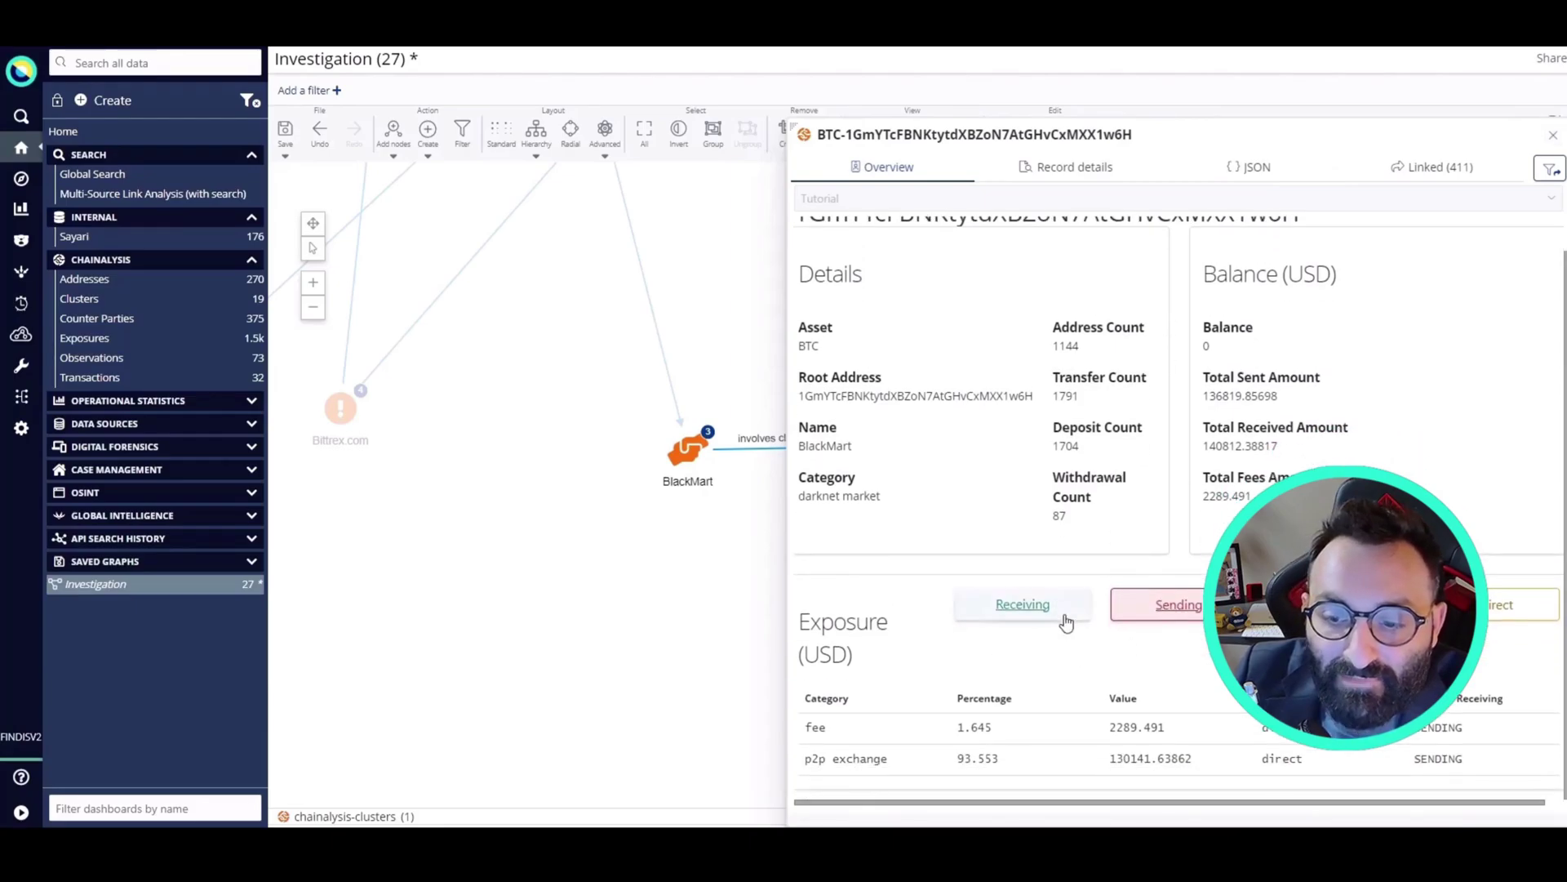
Switch the exposure from direct to indirect categories, then close the record panel.
scroll(1067, 653, down, 5)
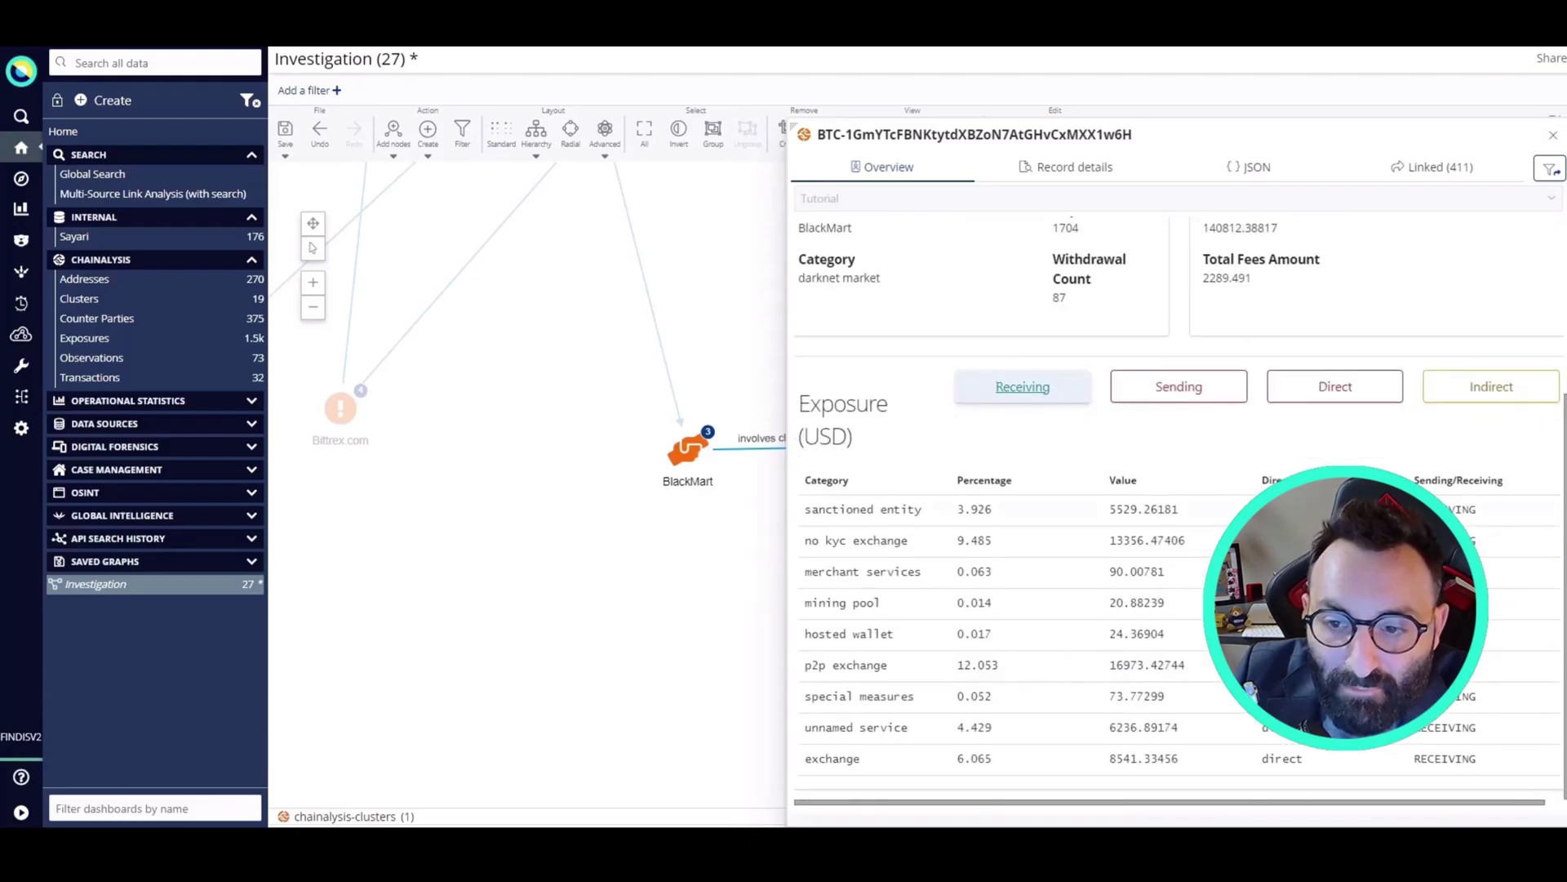
click(1327, 392)
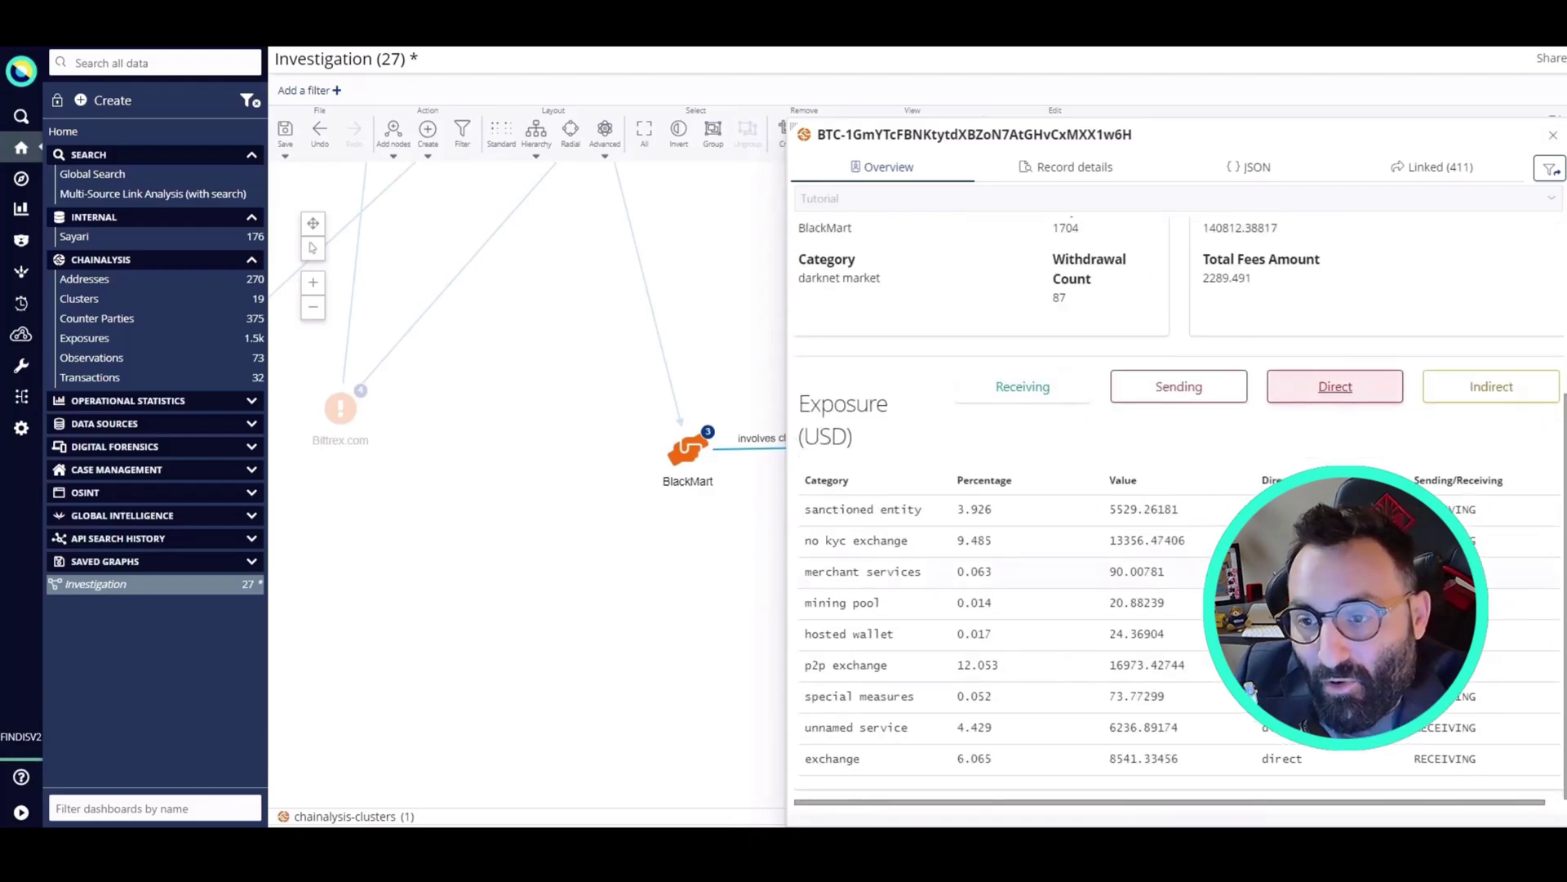
click(1488, 391)
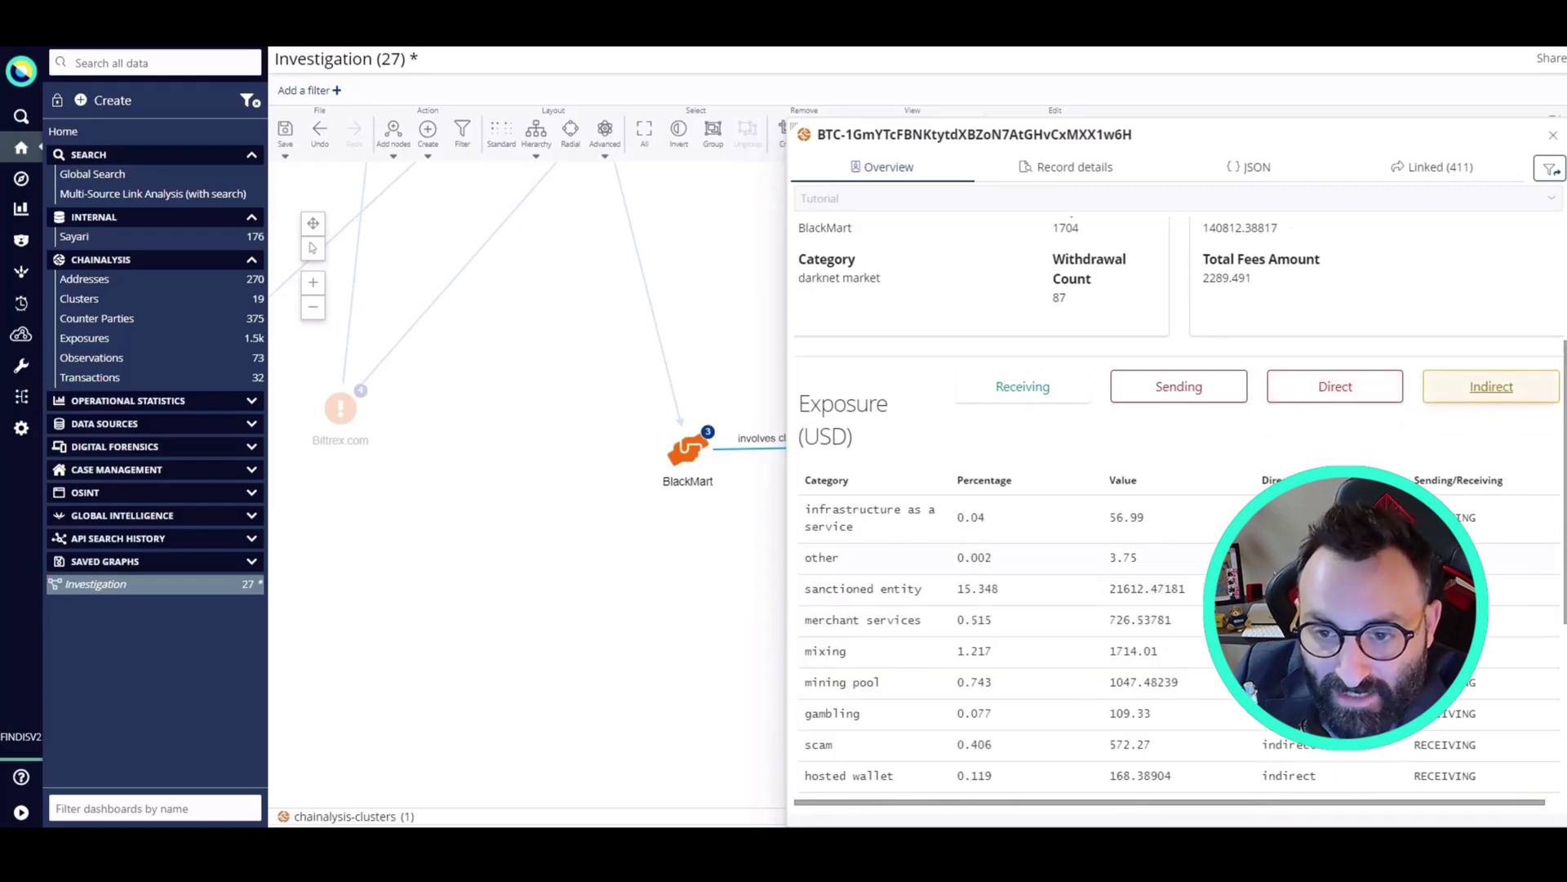
scroll(1487, 392, down, 3)
scroll(1176, 506, down, 5)
scroll(1176, 506, up, 13)
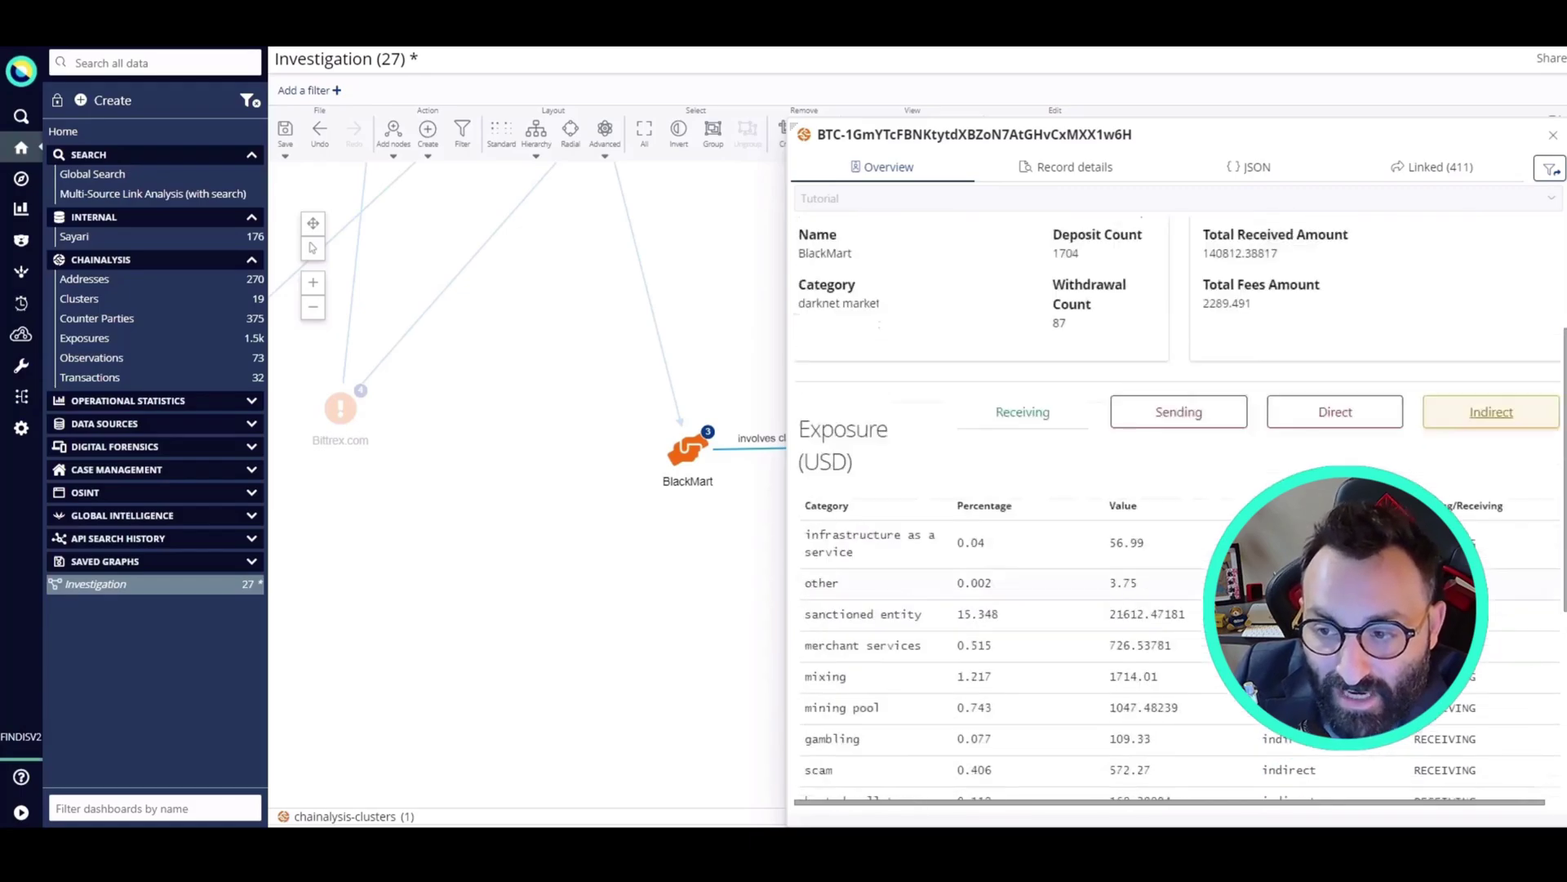
scroll(1176, 506, up, 1)
drag(1302, 249, 792, 246)
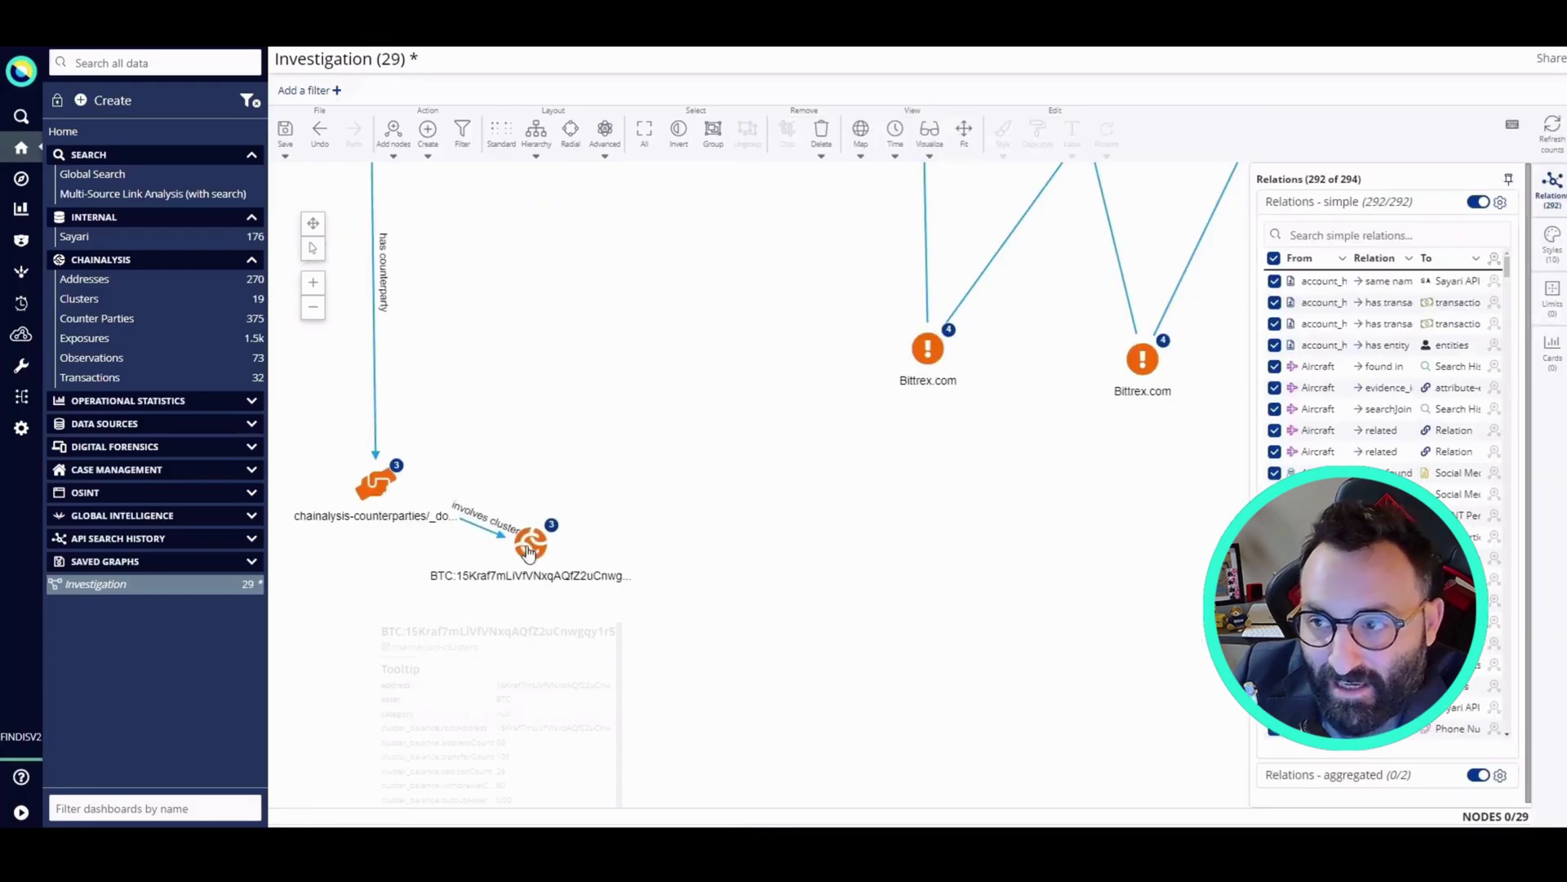
Load the cluster's Chainalysis observations, adding canada:beauharnois and republic of moldova:chisinau nodes.
drag(529, 552, 535, 488)
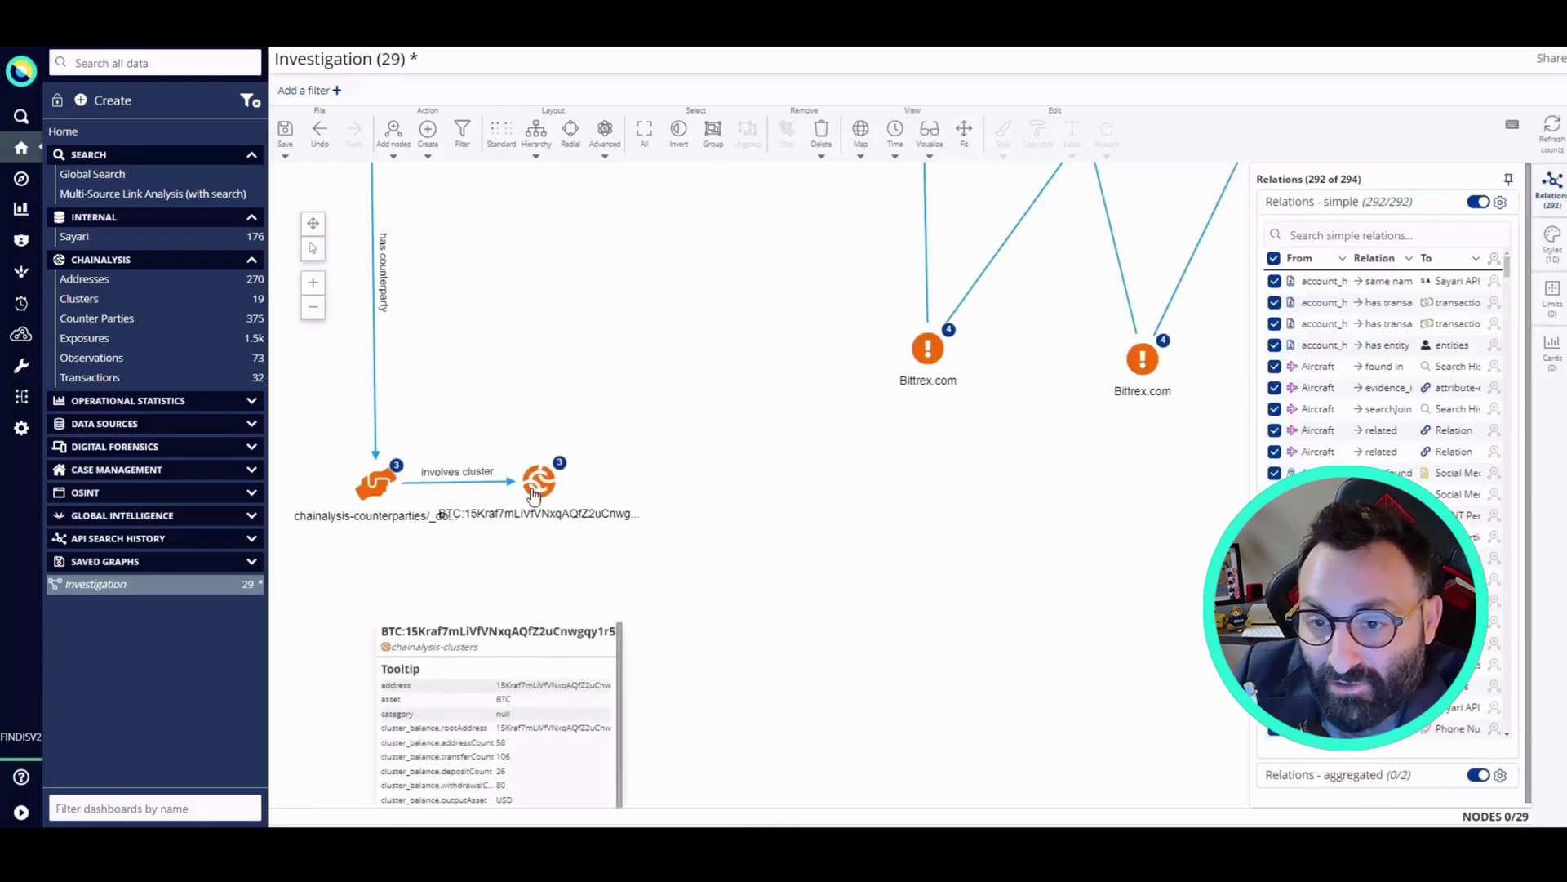
right_click(544, 477)
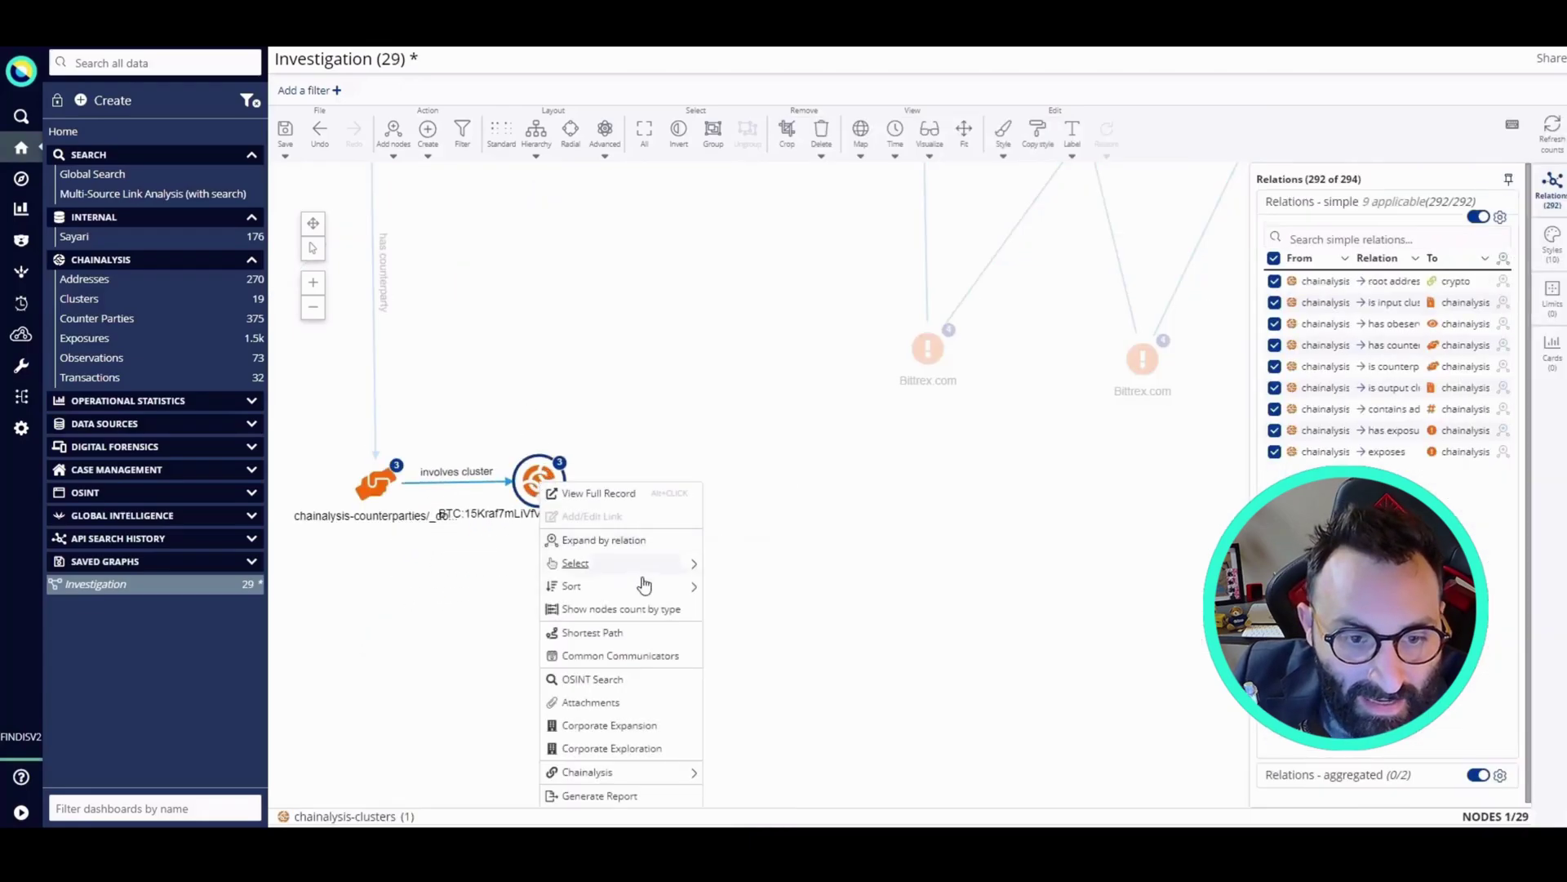
click(651, 776)
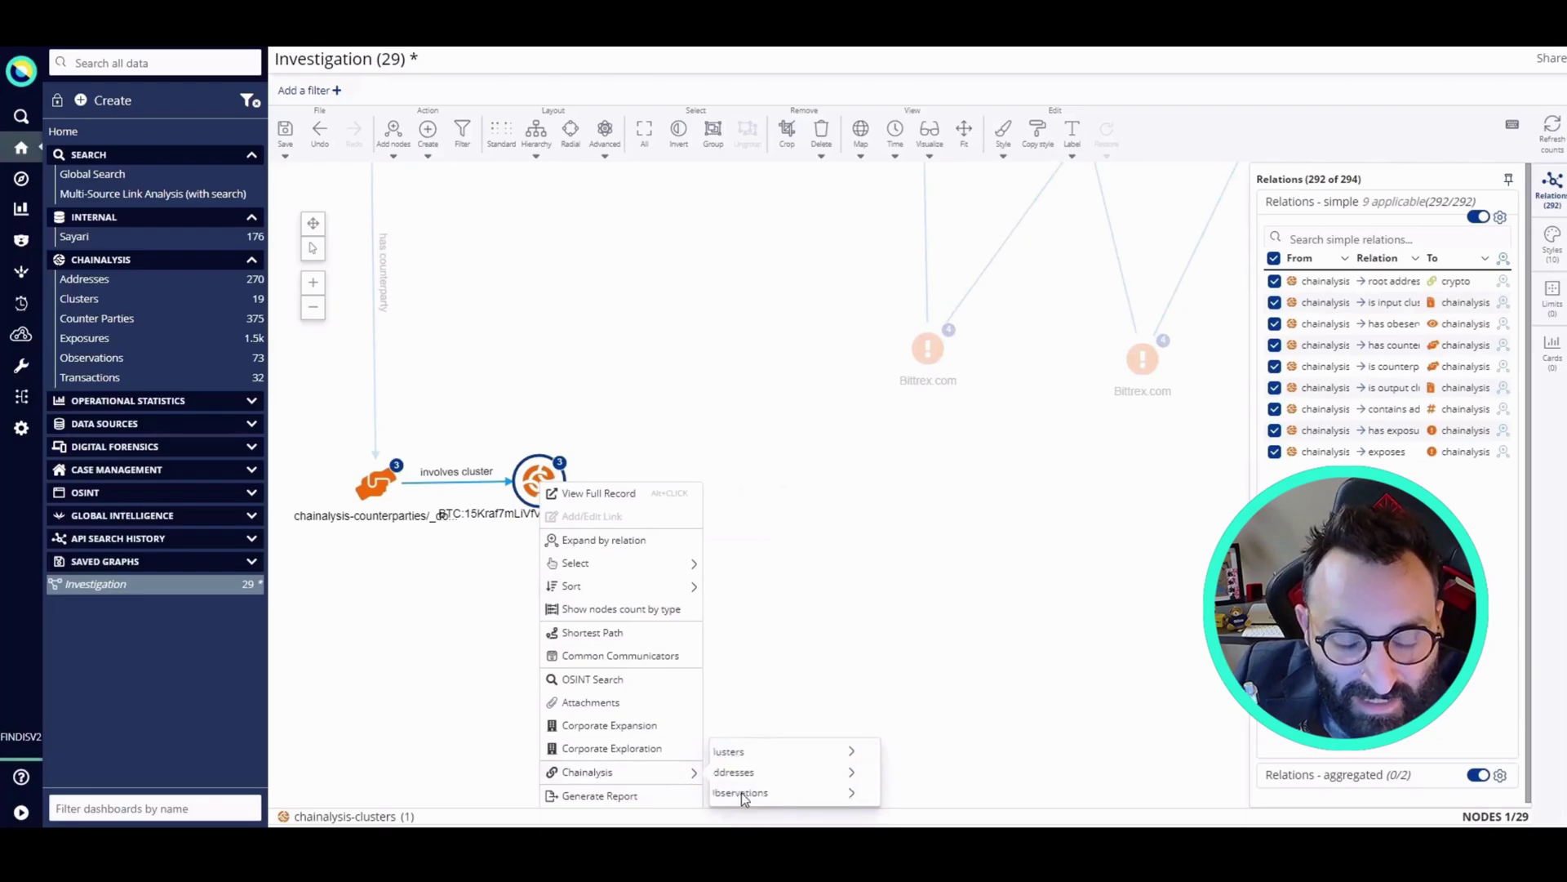
click(740, 792)
click(804, 775)
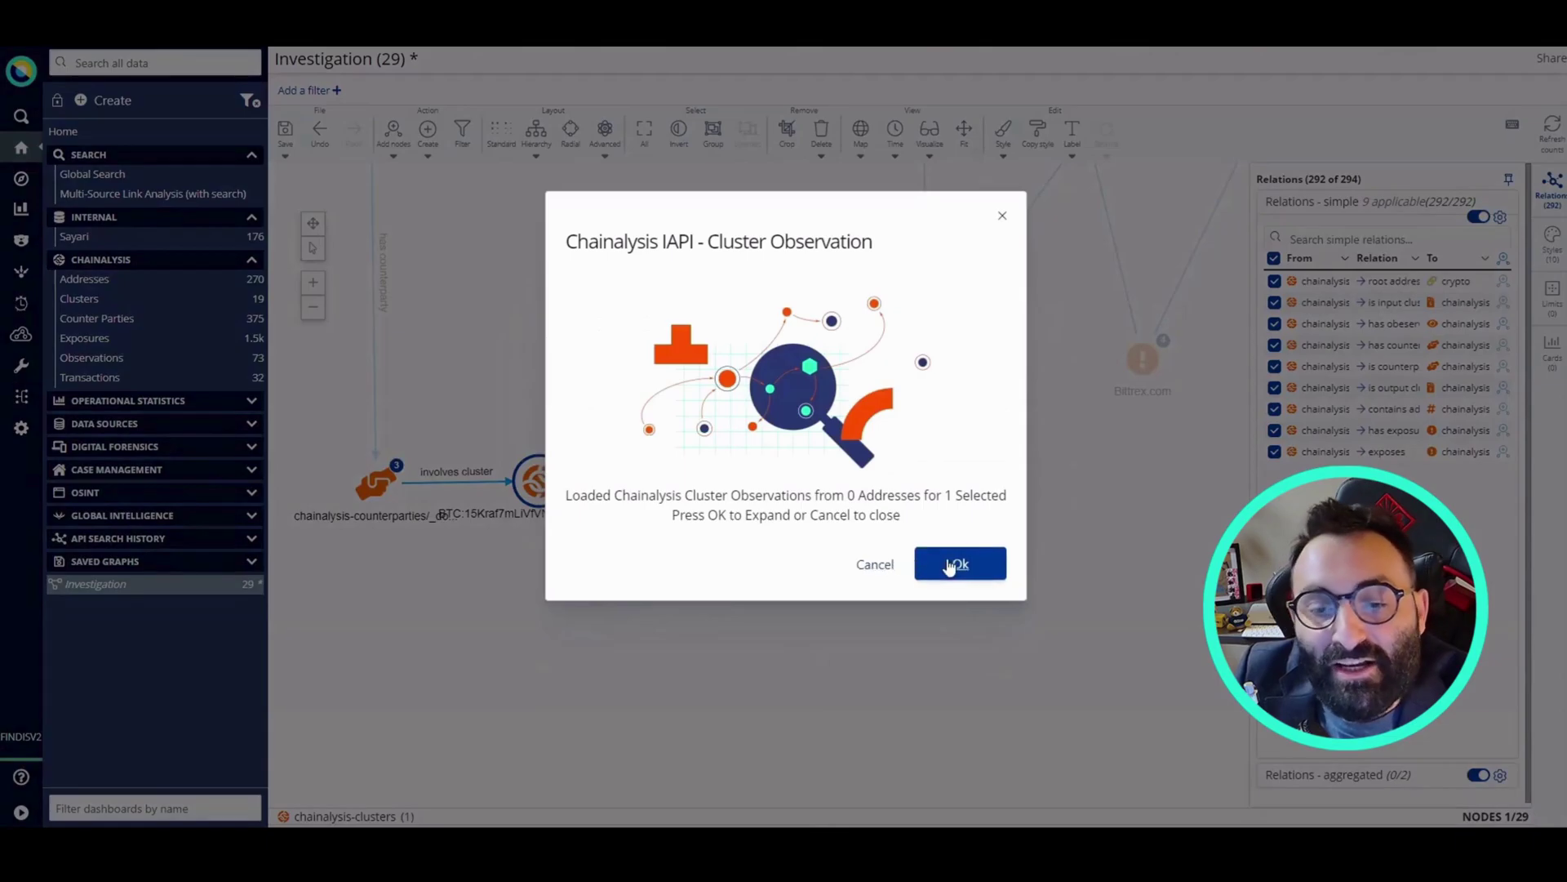
click(952, 564)
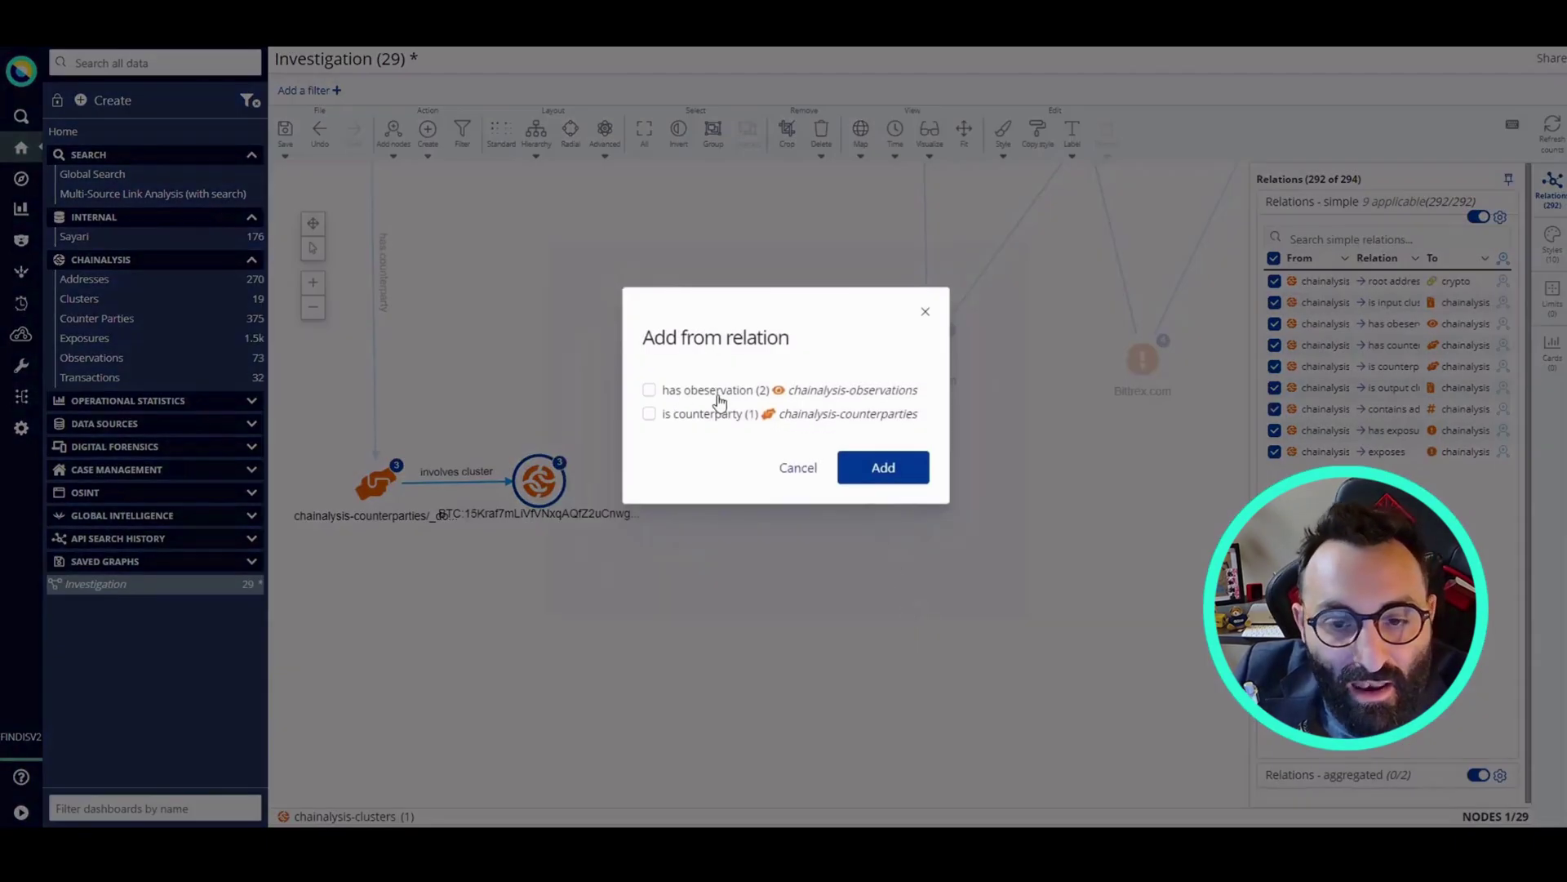
click(884, 481)
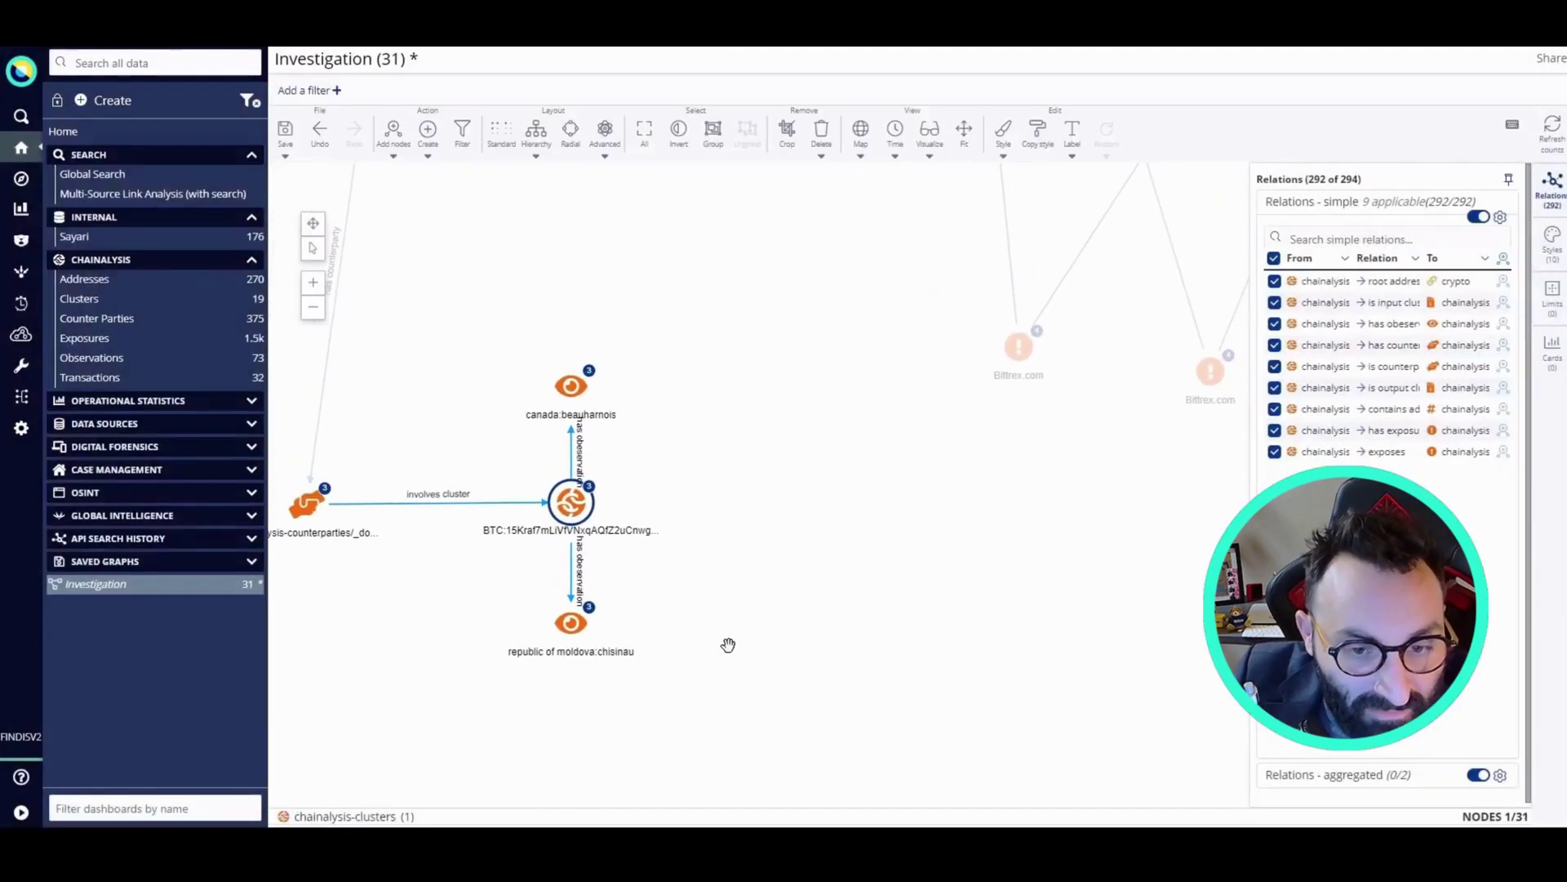
drag(565, 508, 496, 502)
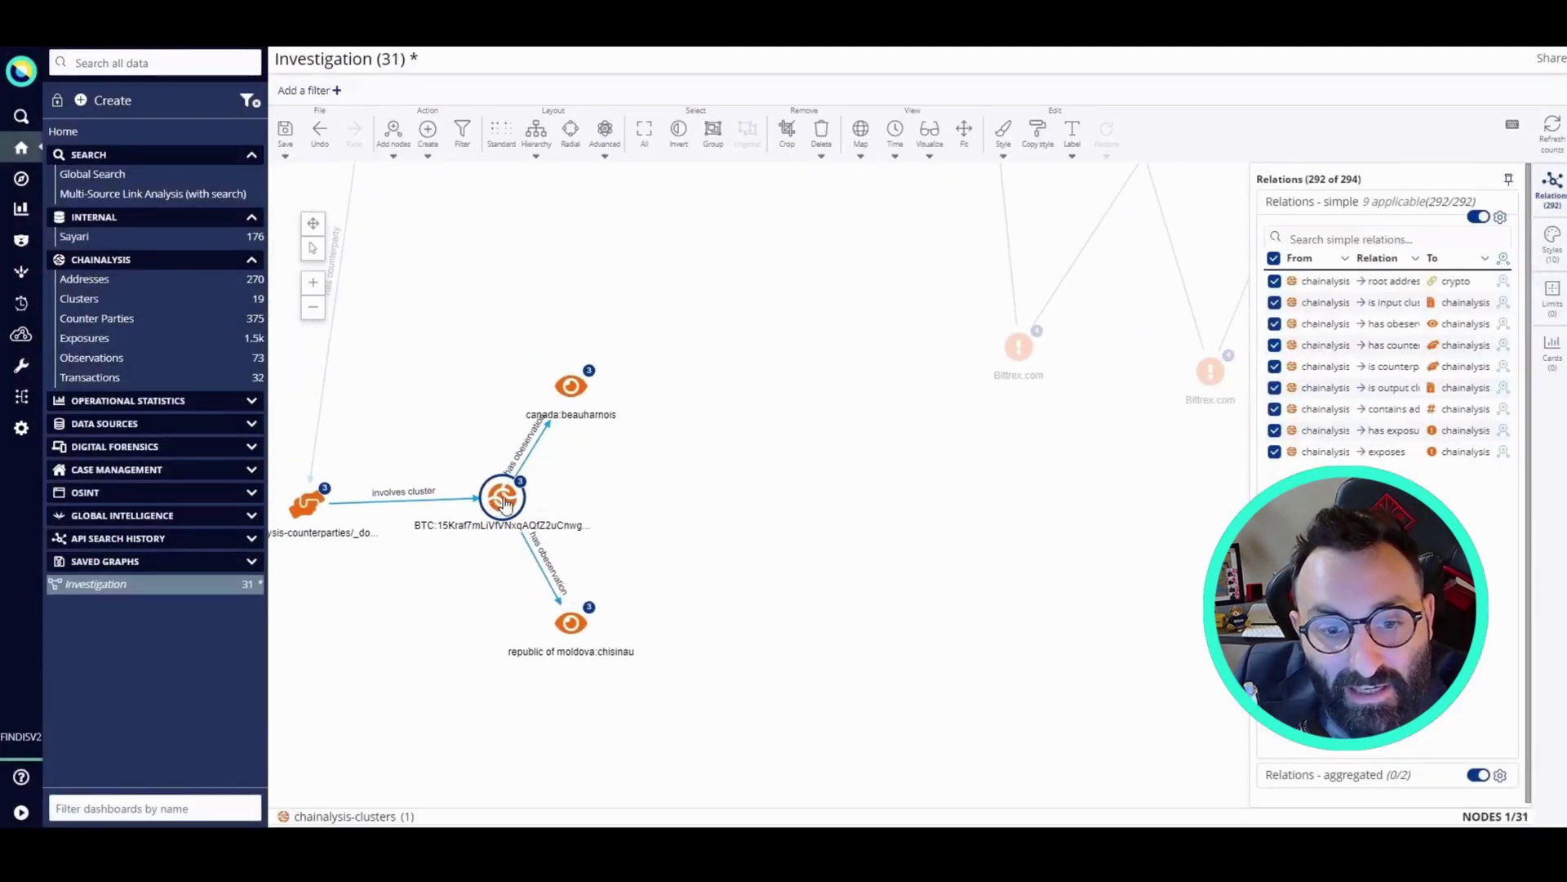
click(763, 449)
Show the graph on the map without the Relations panel and zoom to Chisinau, Moldova.
scroll(763, 449, down, 2)
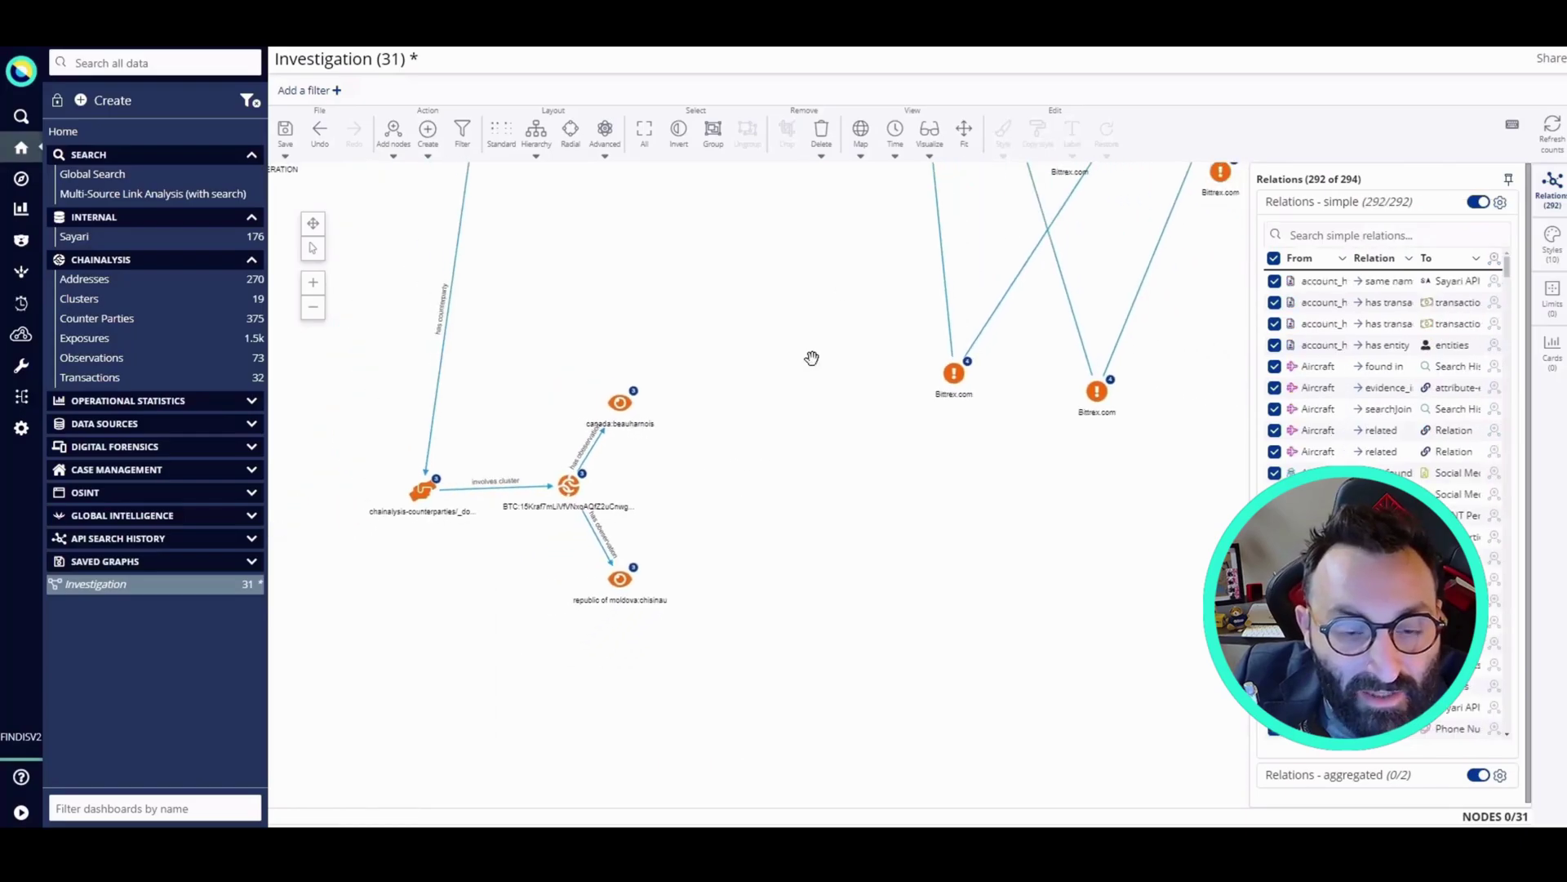
click(862, 132)
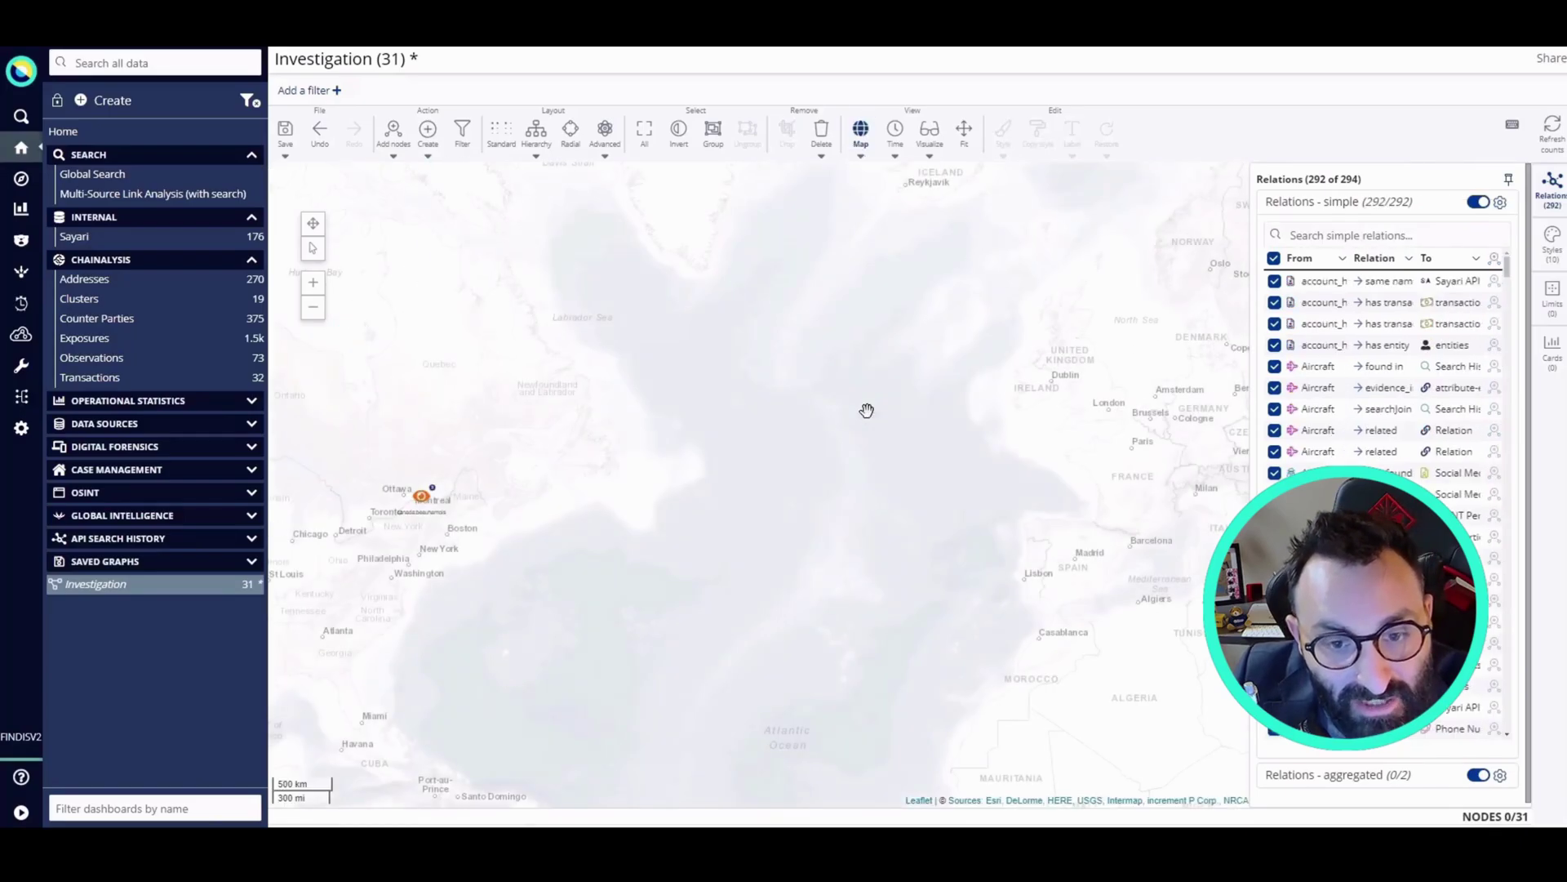
mouse_move(422, 502)
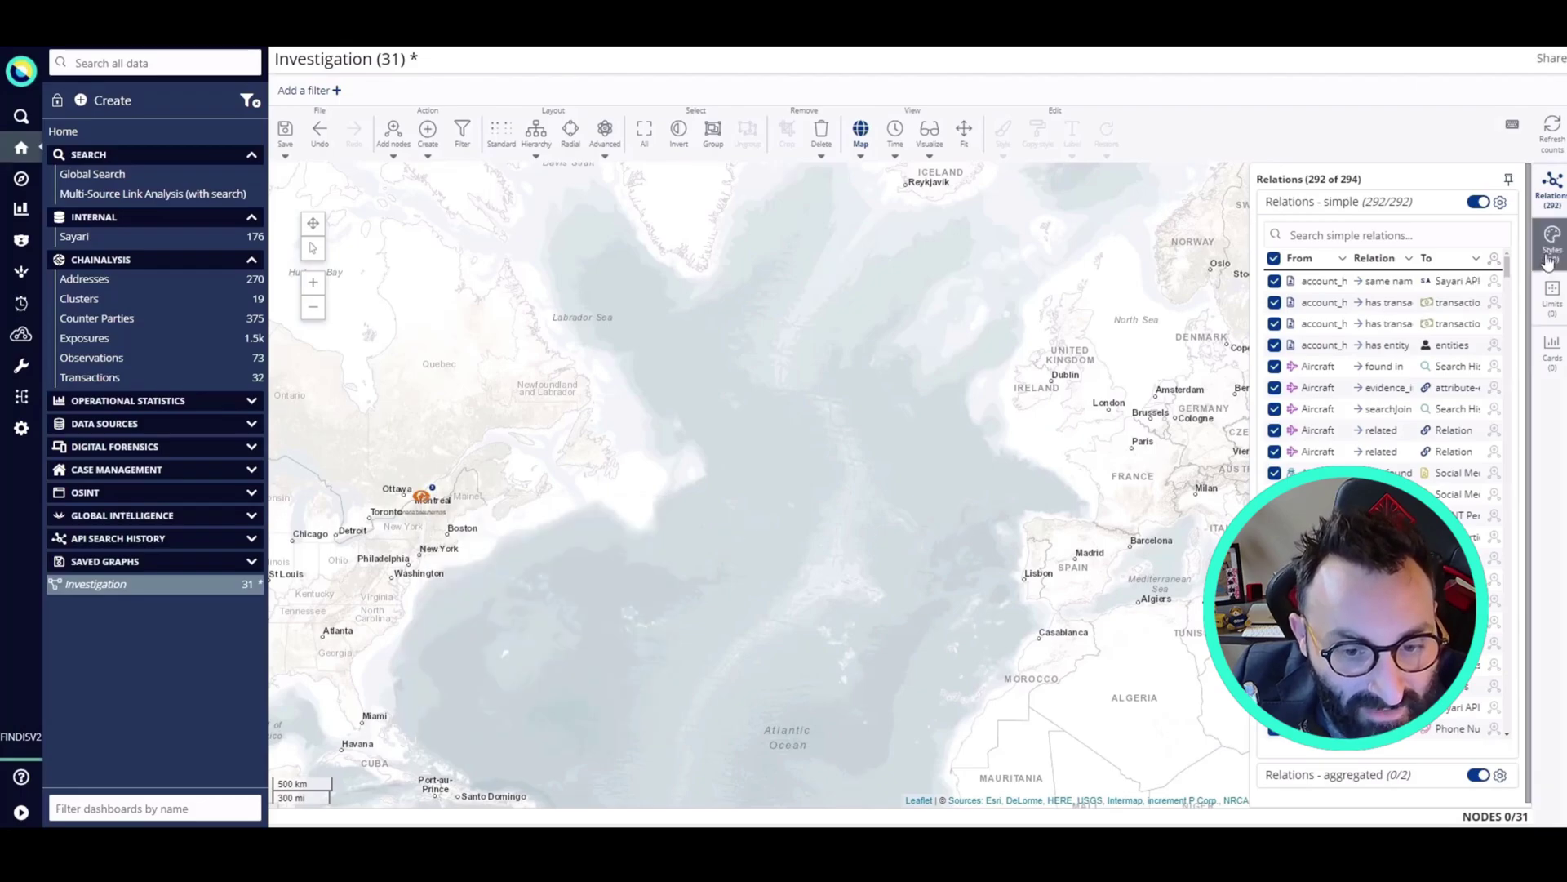
click(1554, 203)
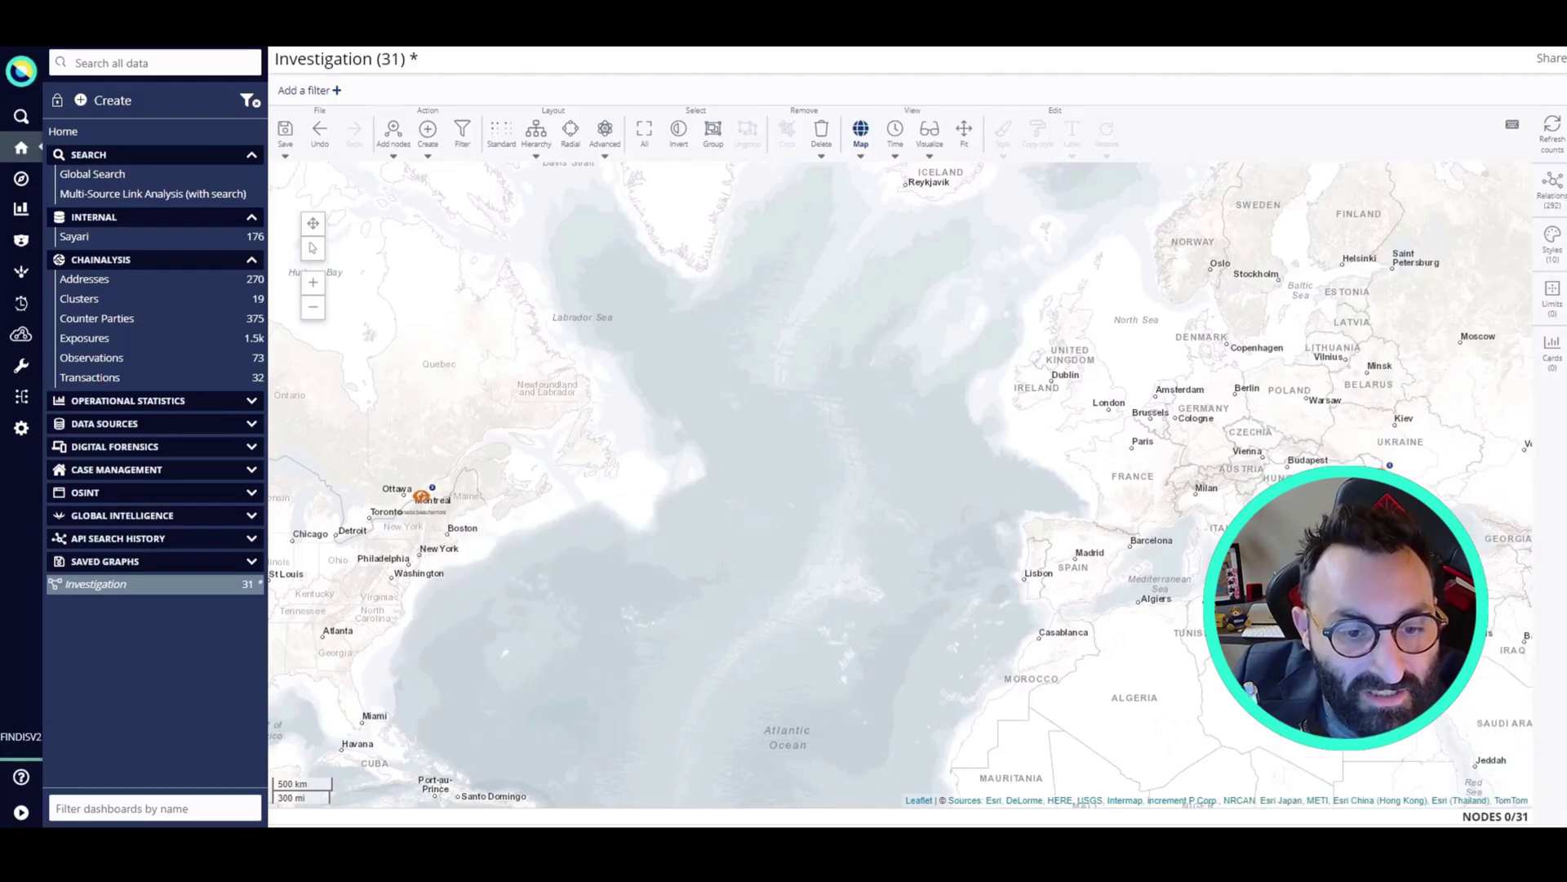
mouse_move(1389, 465)
drag(1390, 465, 1036, 506)
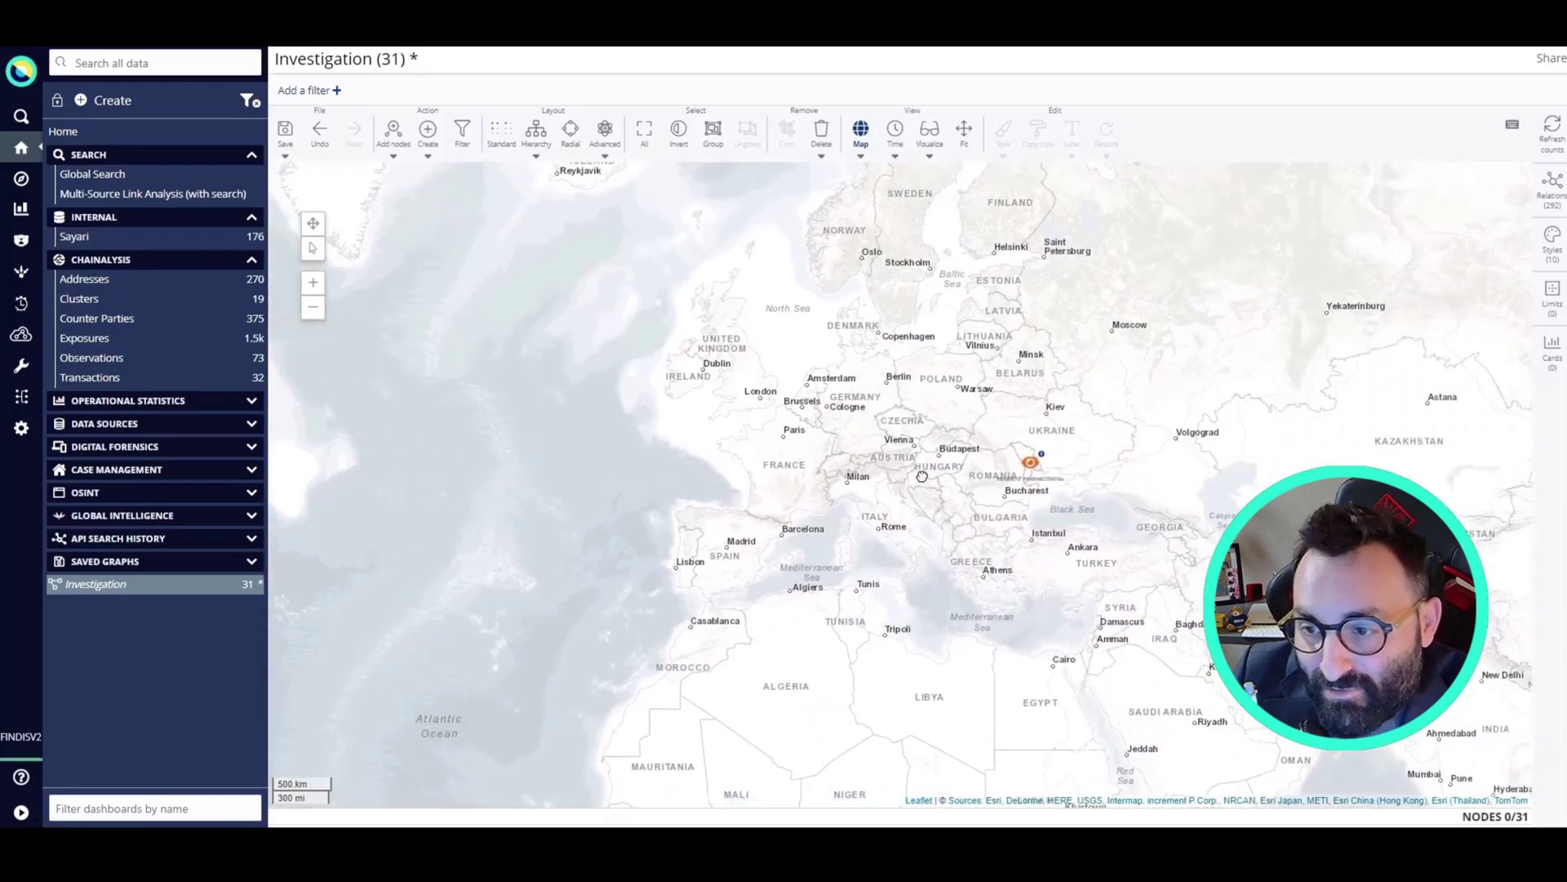
scroll(1046, 514, up, 3)
drag(953, 412, 983, 585)
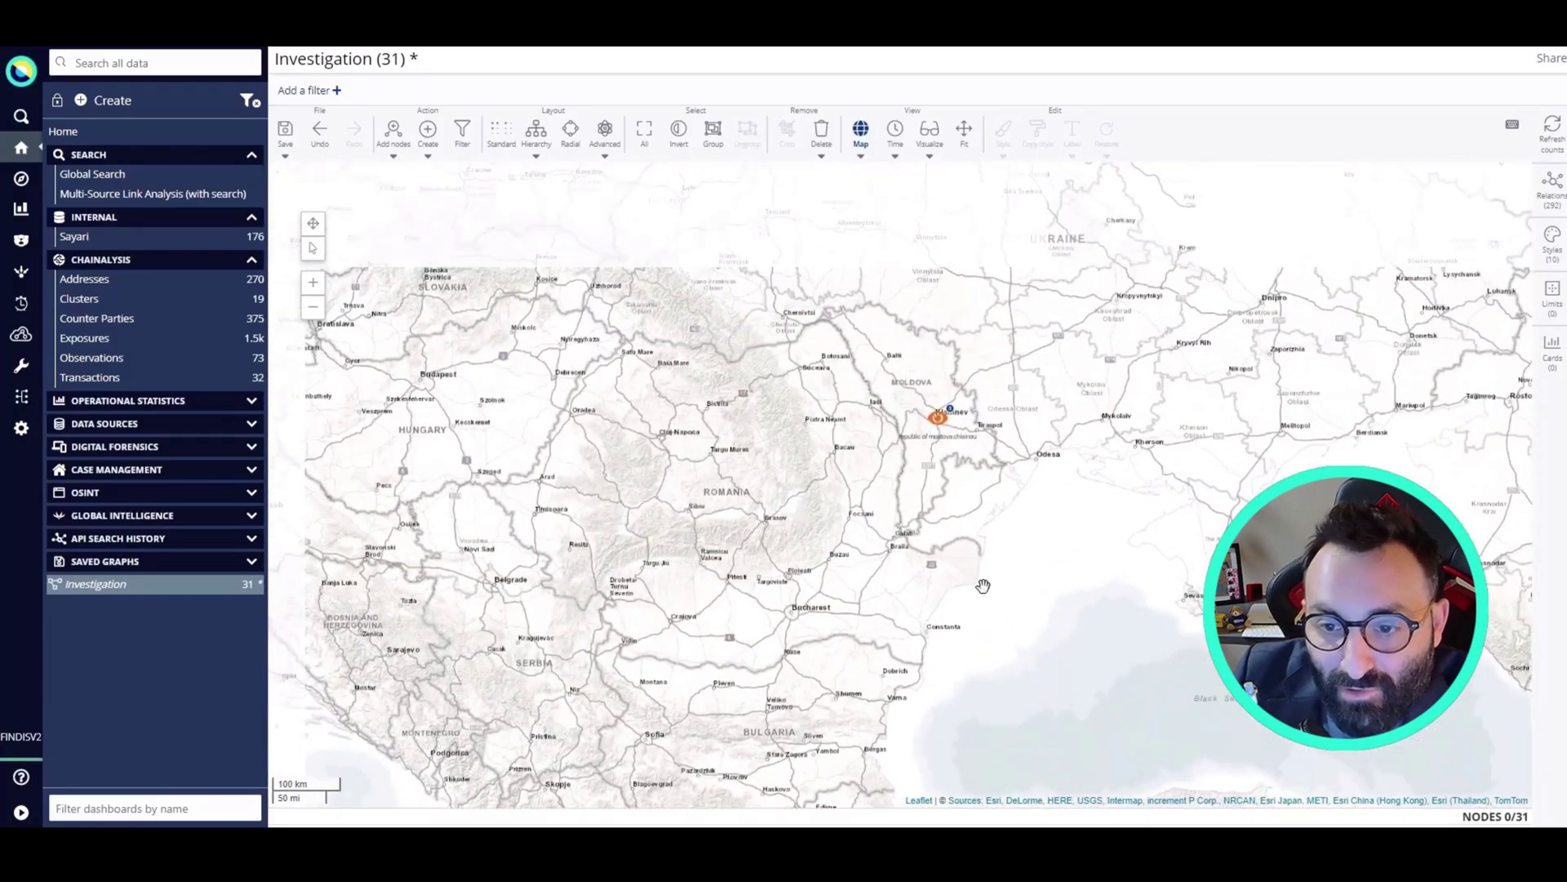
scroll(971, 531, up, 3)
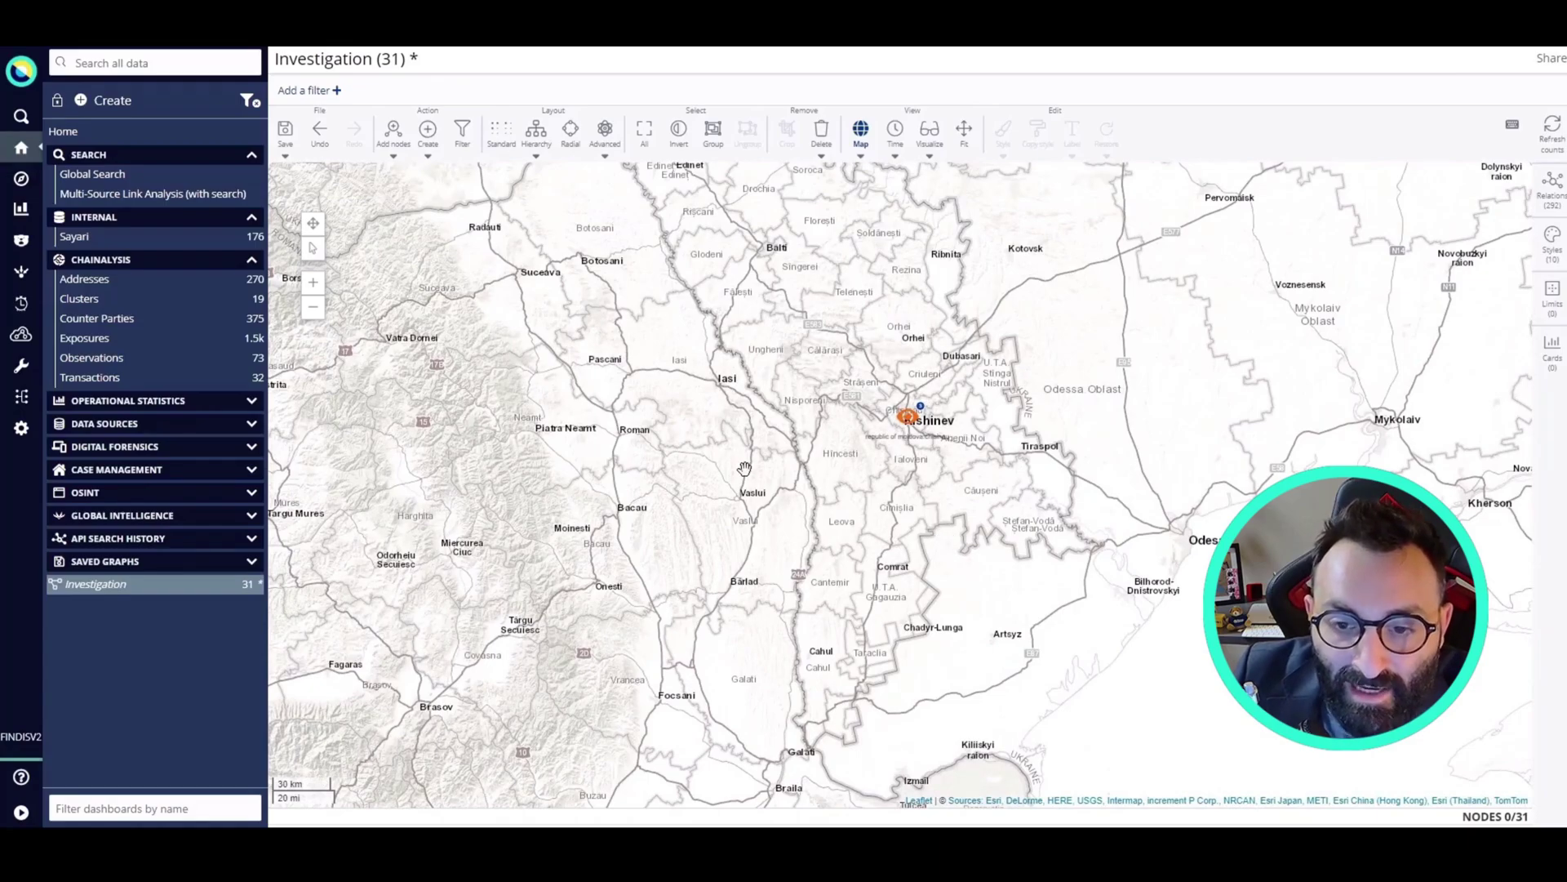
scroll(745, 467, down, 1)
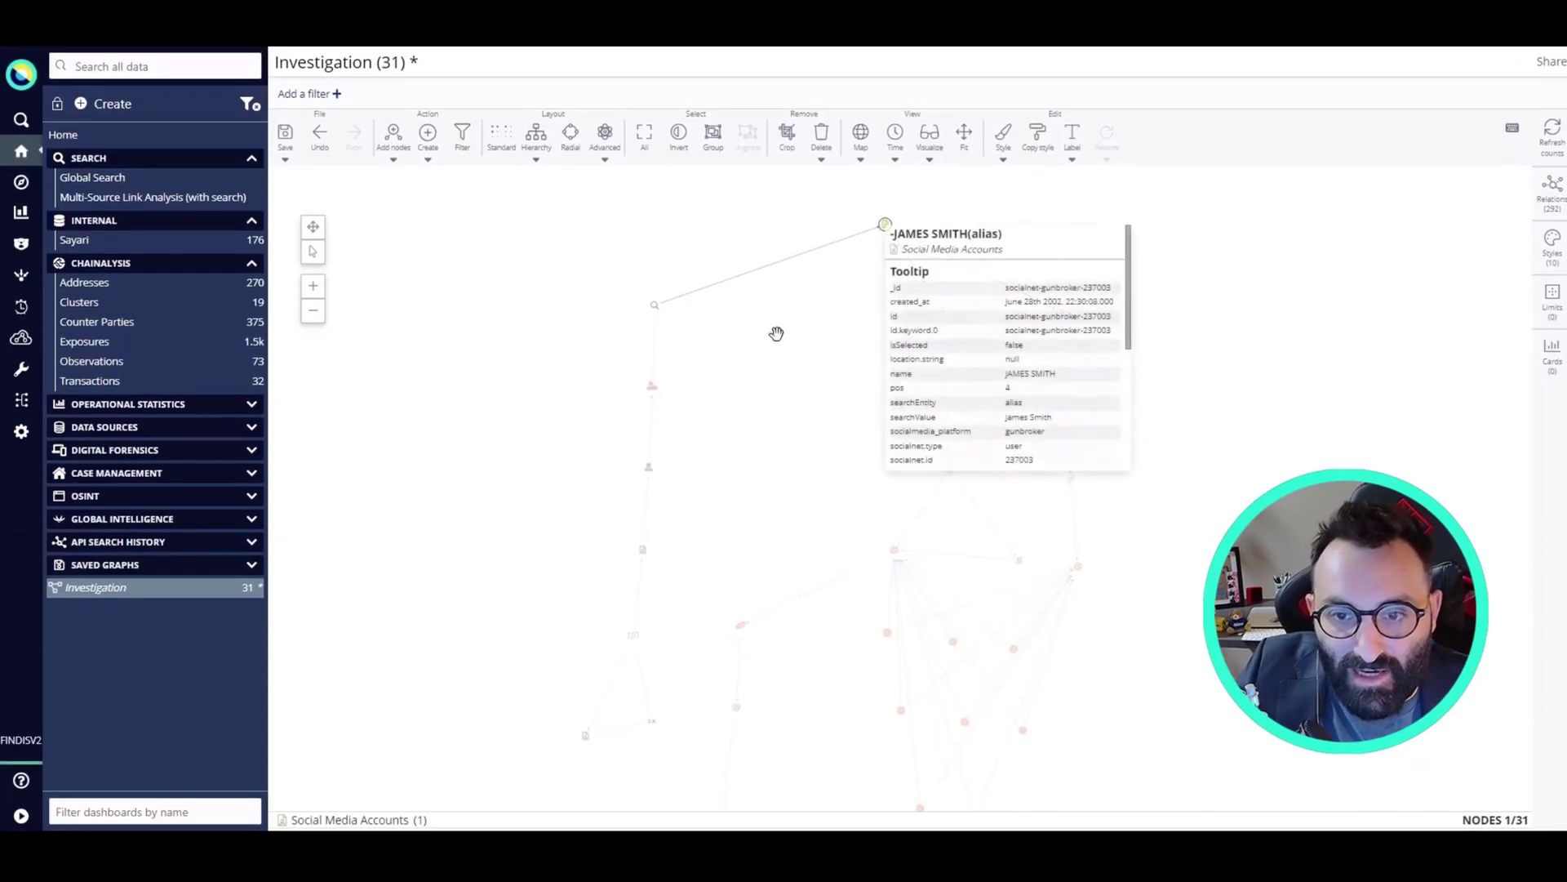
Select all 31 nodes with Ctrl+A and choose Generate Report for them.
click(783, 384)
click(887, 229)
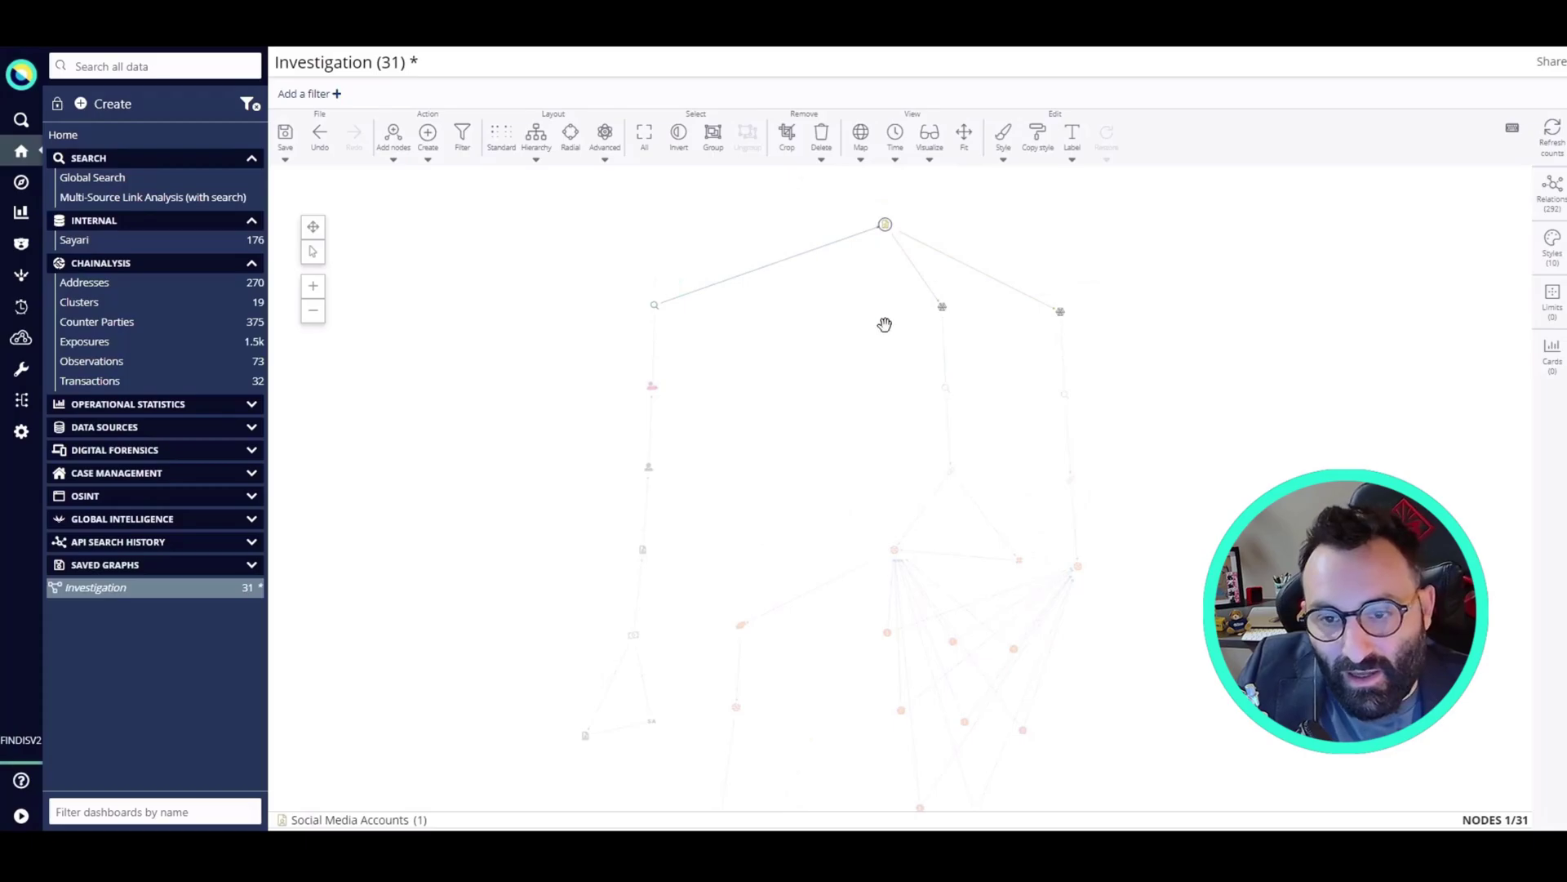
key(ctrl+a)
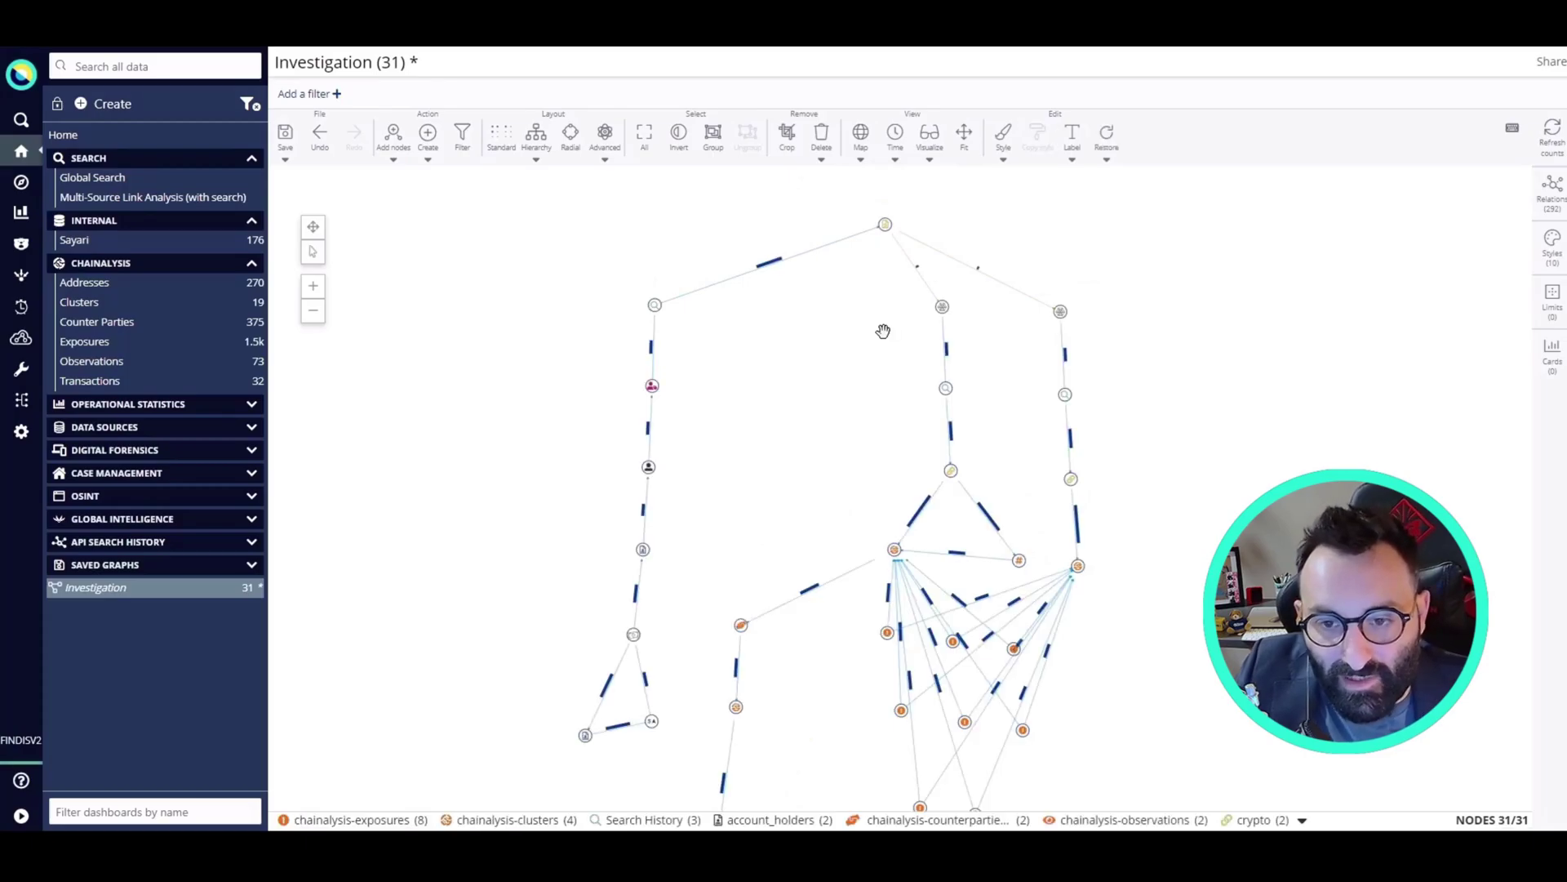
right_click(887, 234)
click(968, 534)
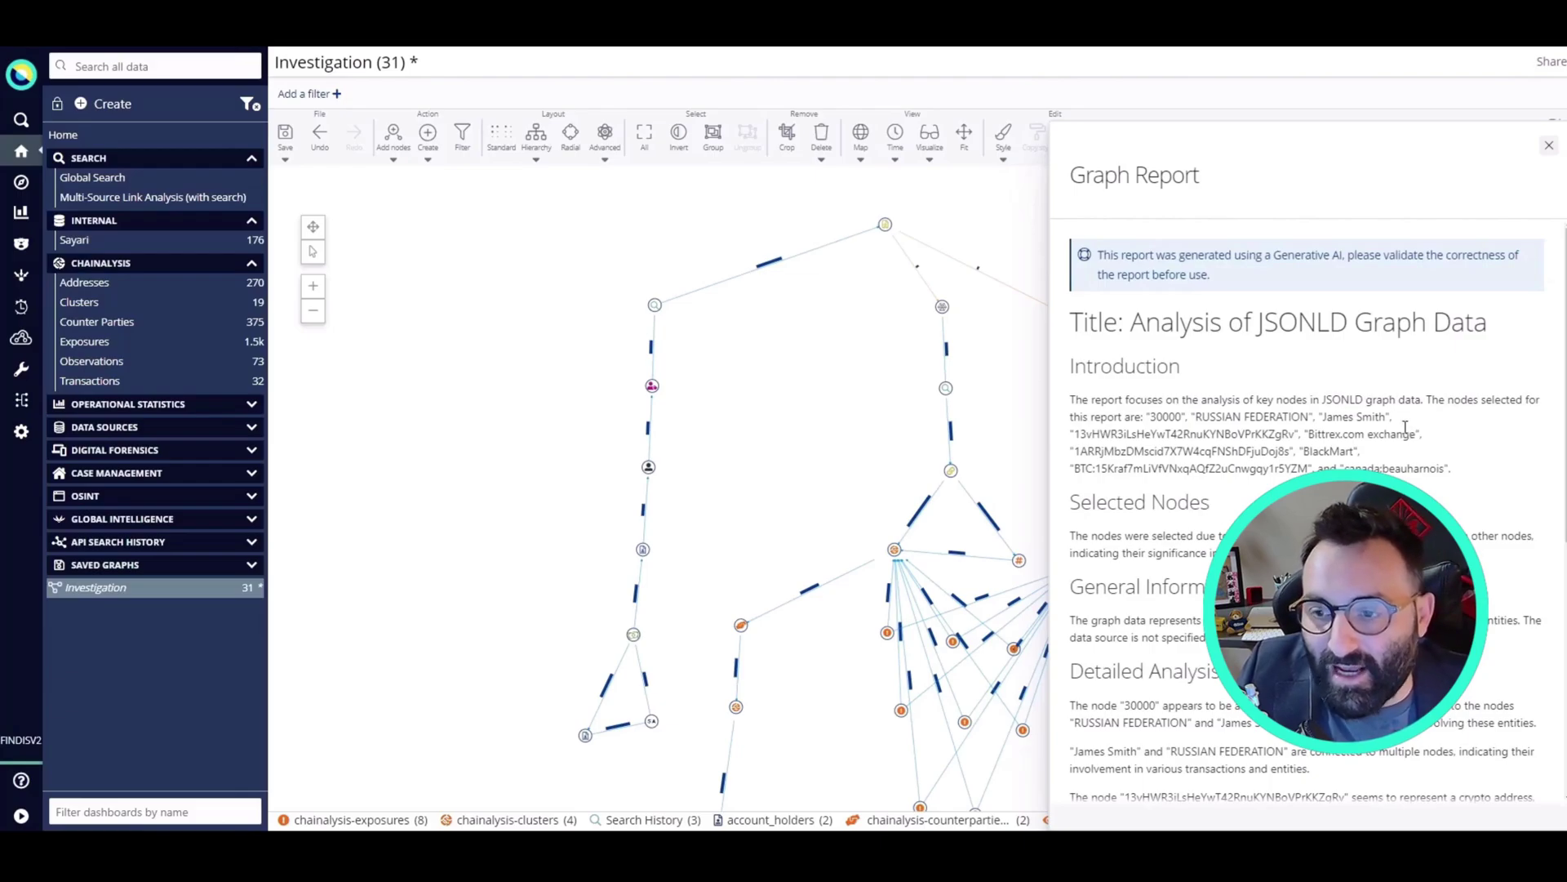
Review the Graph Report through its Conclusions and Recommendations, then download it.
scroll(1405, 427, down, 2)
scroll(1406, 433, down, 1)
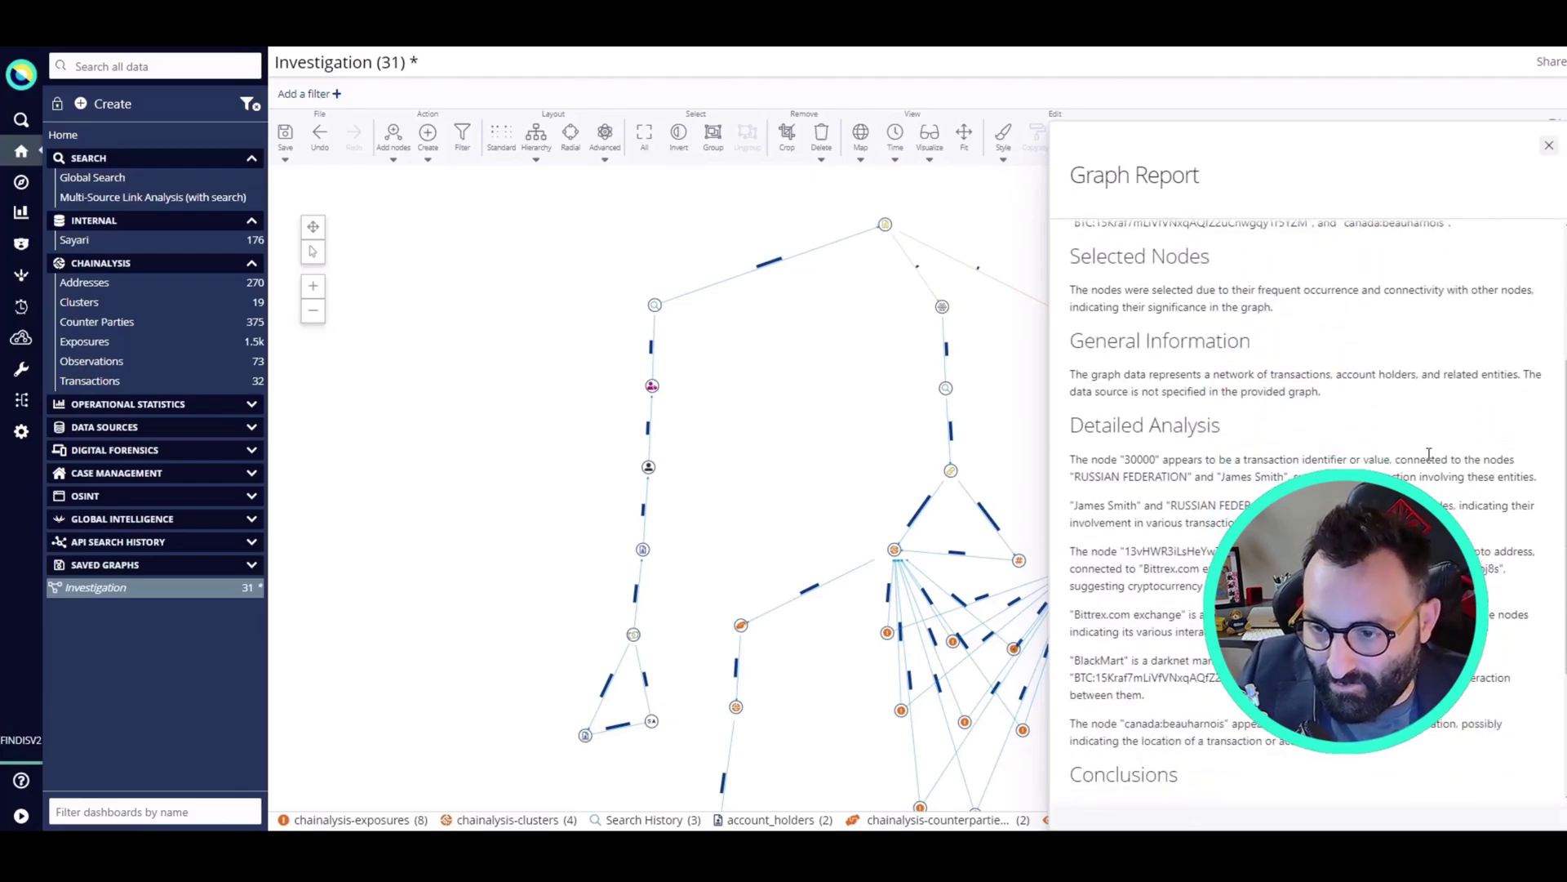
scroll(1429, 457, down, 3)
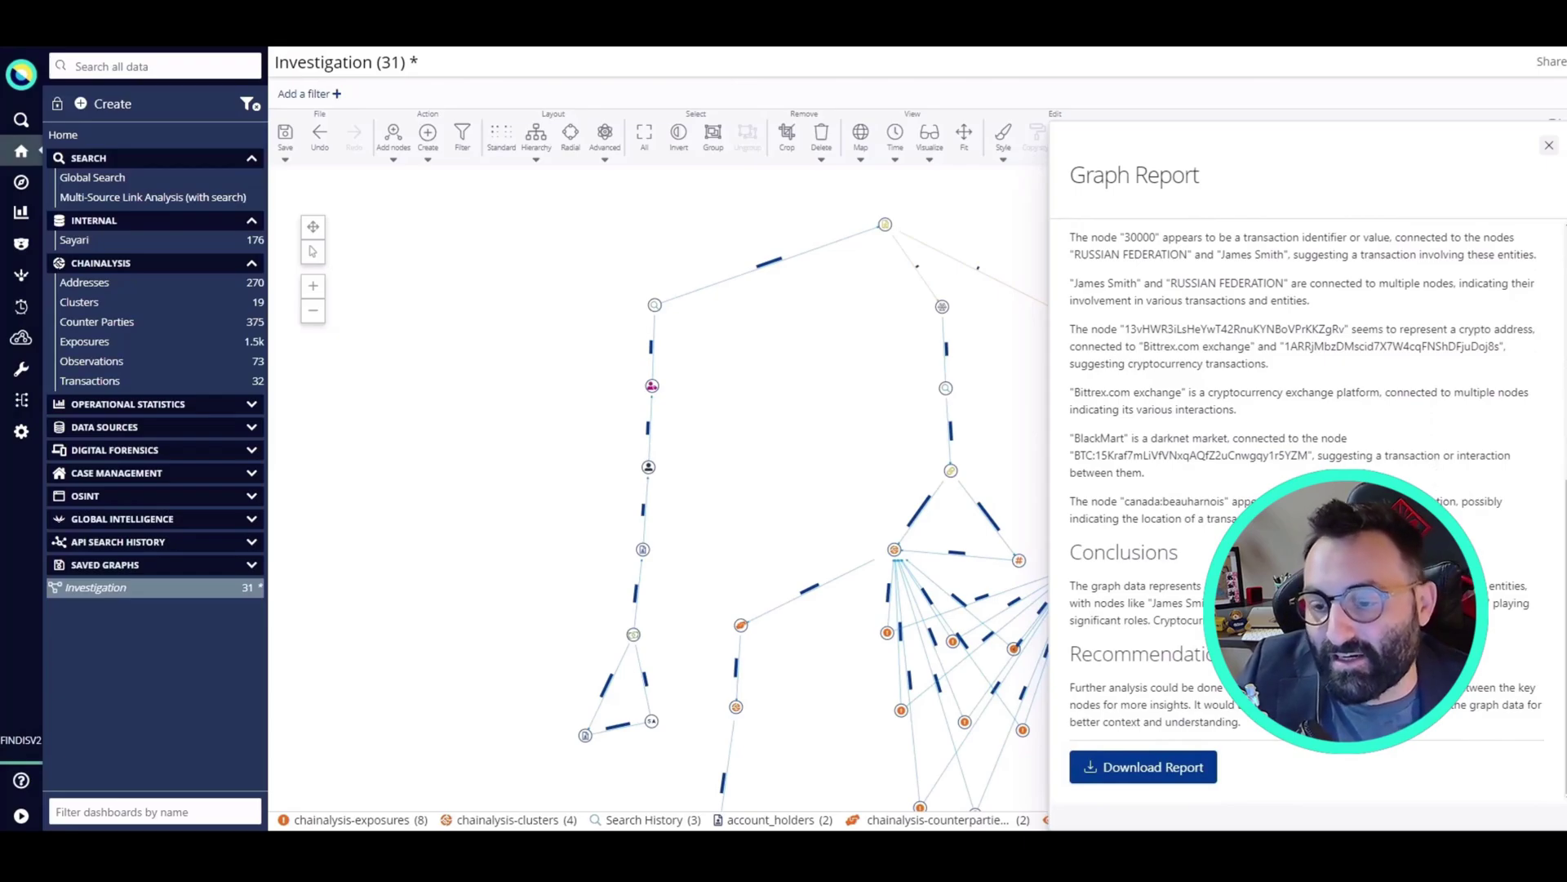
scroll(1347, 490, up, 4)
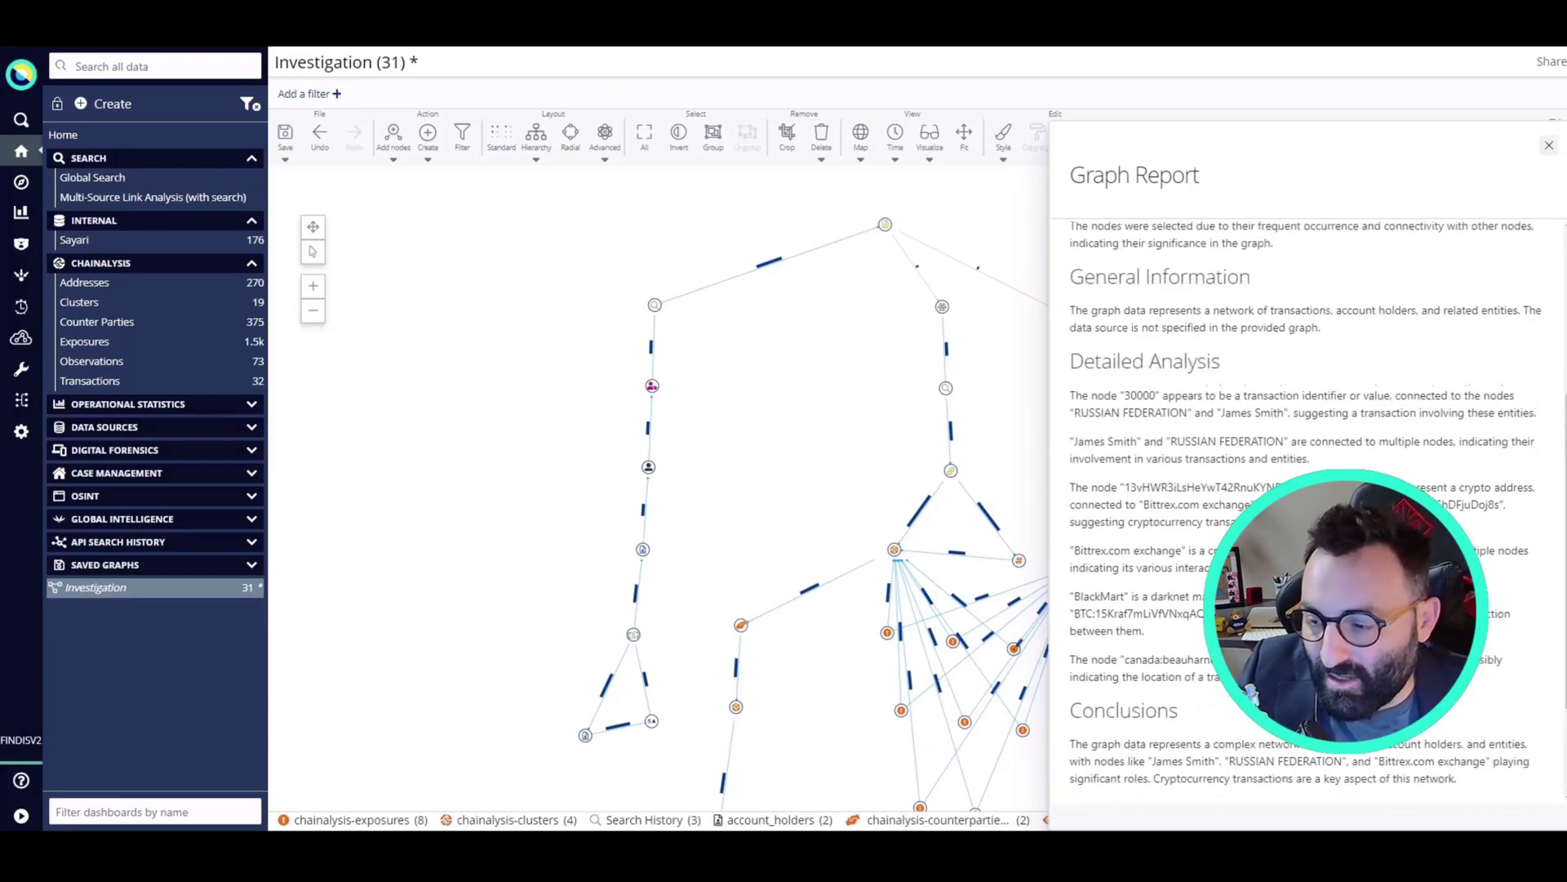
scroll(1347, 489, down, 4)
click(1194, 774)
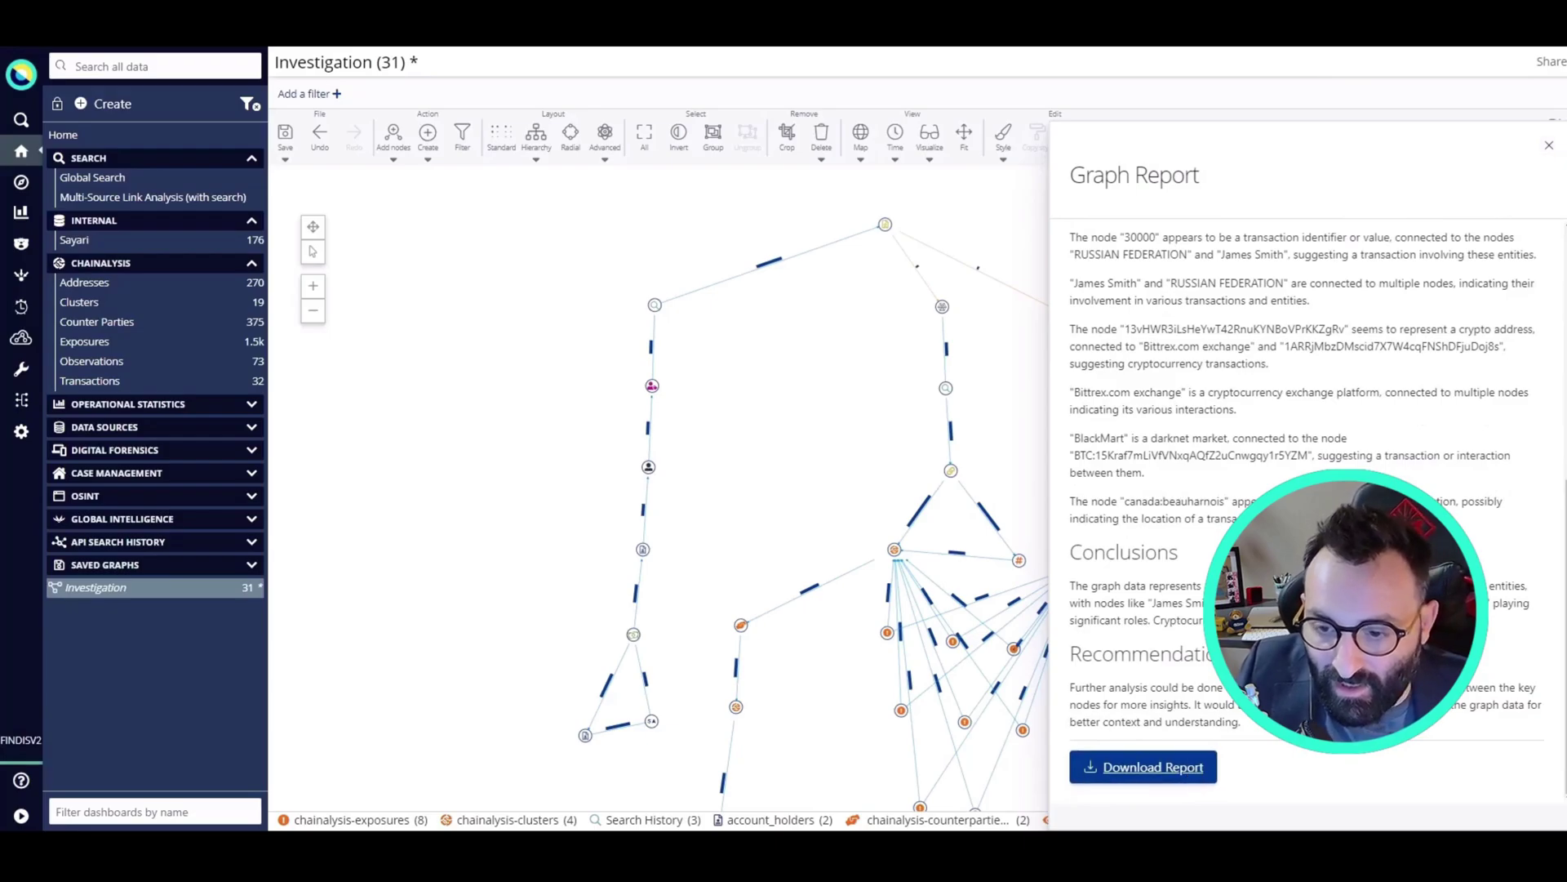